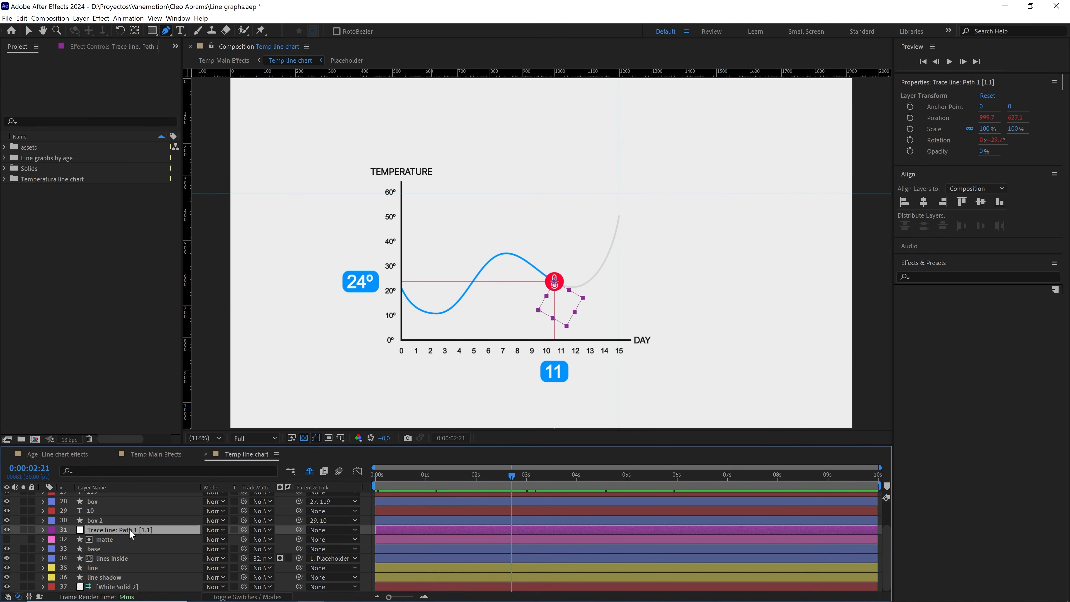
Check the end Progress keyframe of the Trace line layer at 6 seconds on the timeline
mouse_move(601, 476)
left_mouse_down()
mouse_move(645, 483)
mouse_move(678, 552)
left_mouse_up()
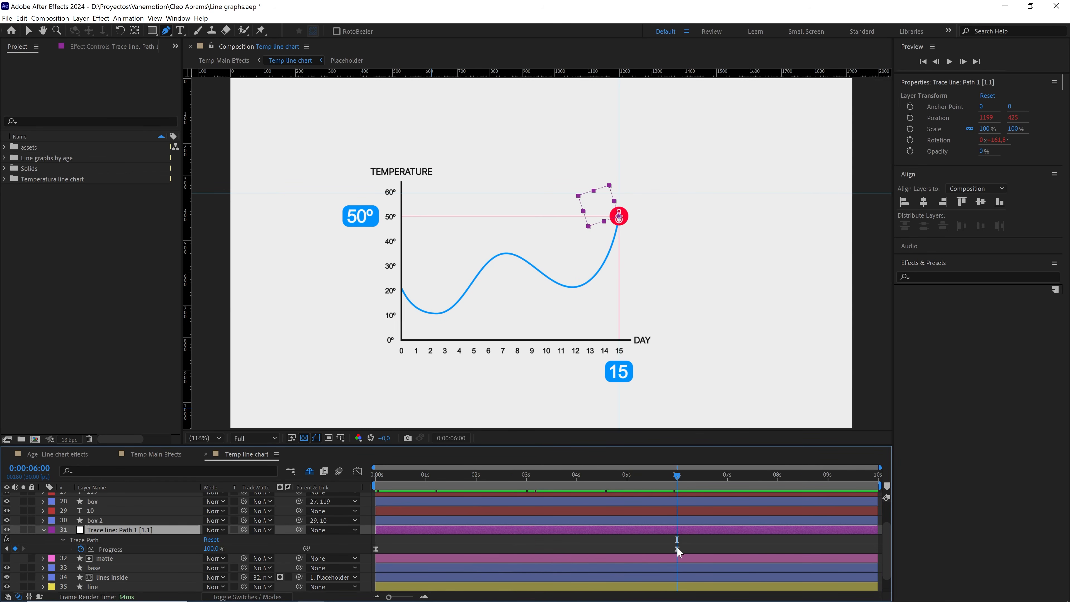
left_click(677, 549)
mouse_move(213, 549)
left_mouse_down()
mouse_move(151, 548)
mouse_move(307, 543)
left_mouse_up()
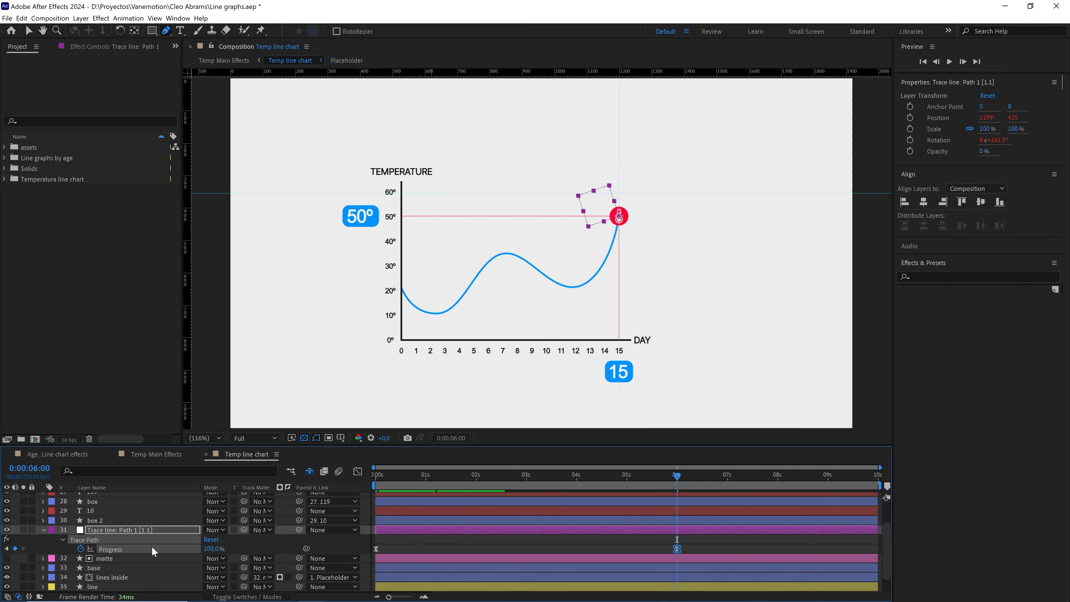
Convert the vertices of the line layer's curved path to corner points and scrub back to preview the straight segments
scroll(153, 552, "down", 2)
left_click(93, 567)
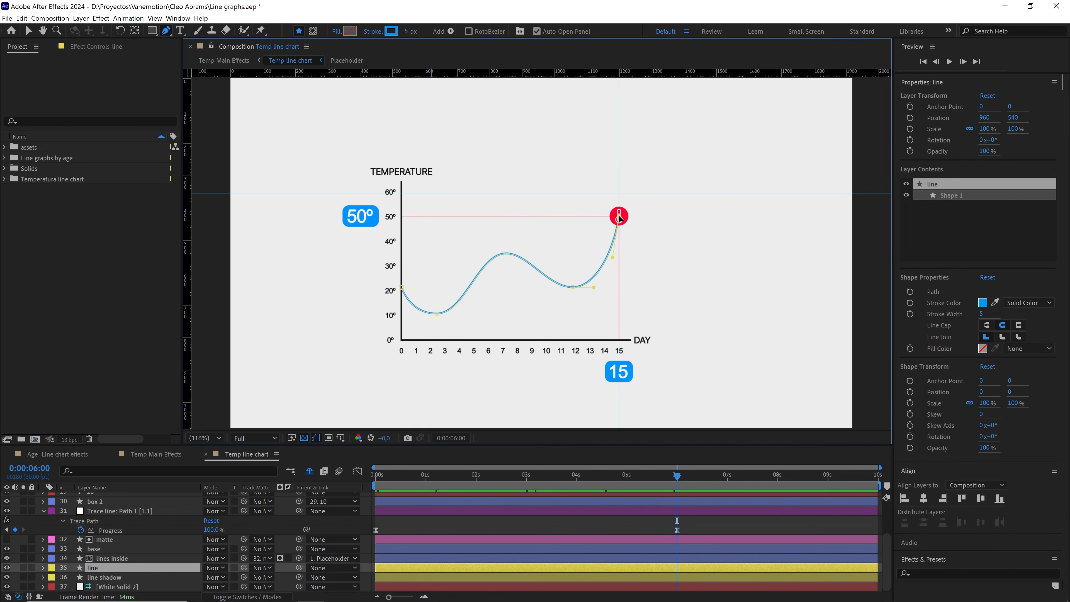
left_click_drag(649, 208, 396, 330)
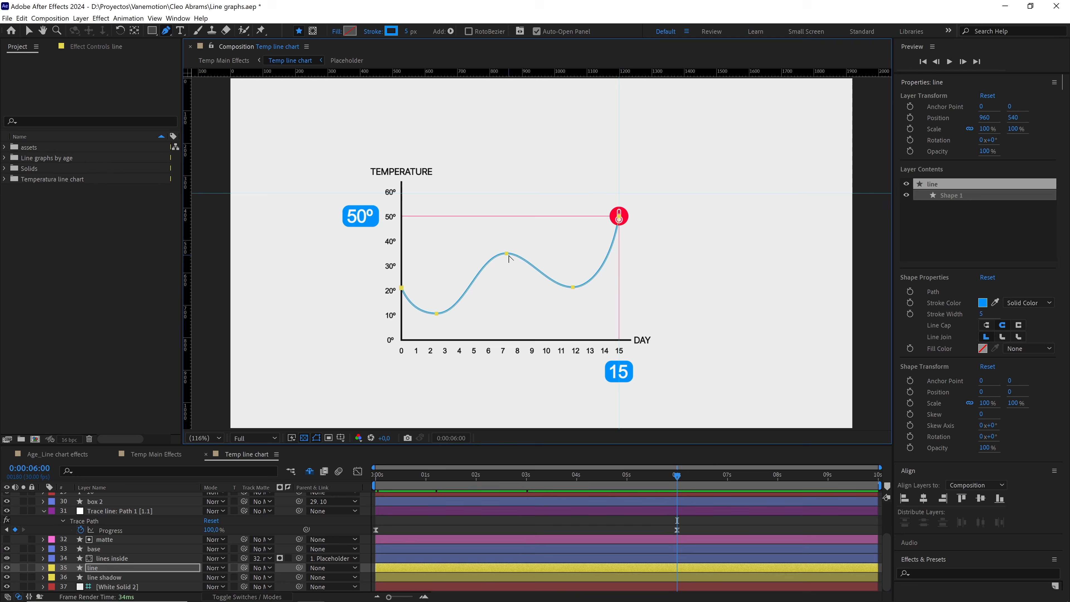
left_click(506, 253, "alt")
left_click_drag(678, 478, 598, 481)
left_click(449, 521)
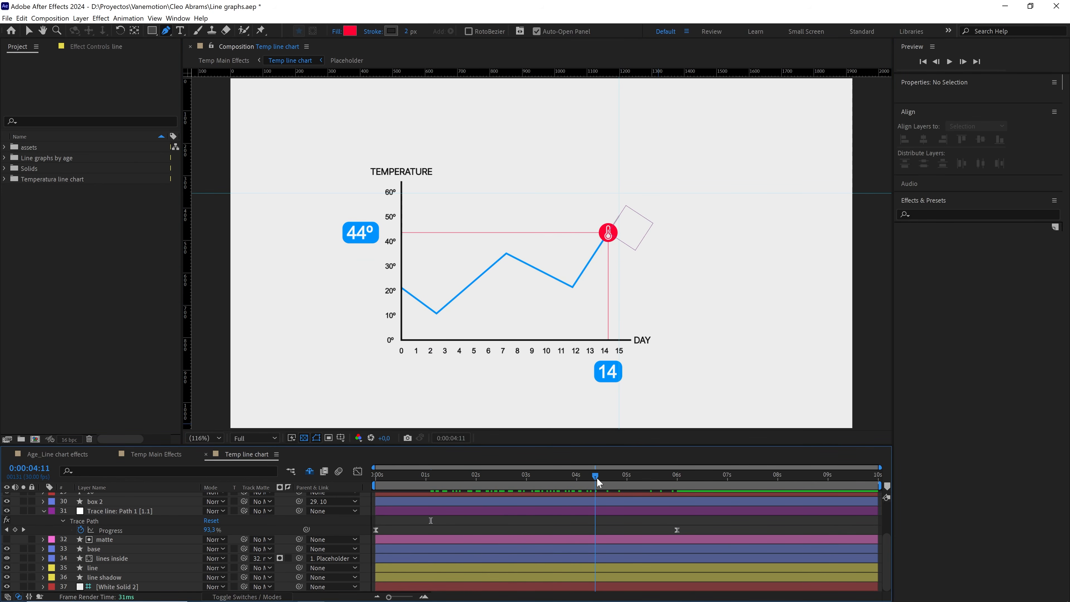
Lower the first vertex of the line layer's path to the chart origin at 0° and day 0
left_click(108, 568)
left_click_drag(401, 288, 401, 335)
scroll(326, 376, "up", 1)
left_click_drag(326, 376, 386, 308)
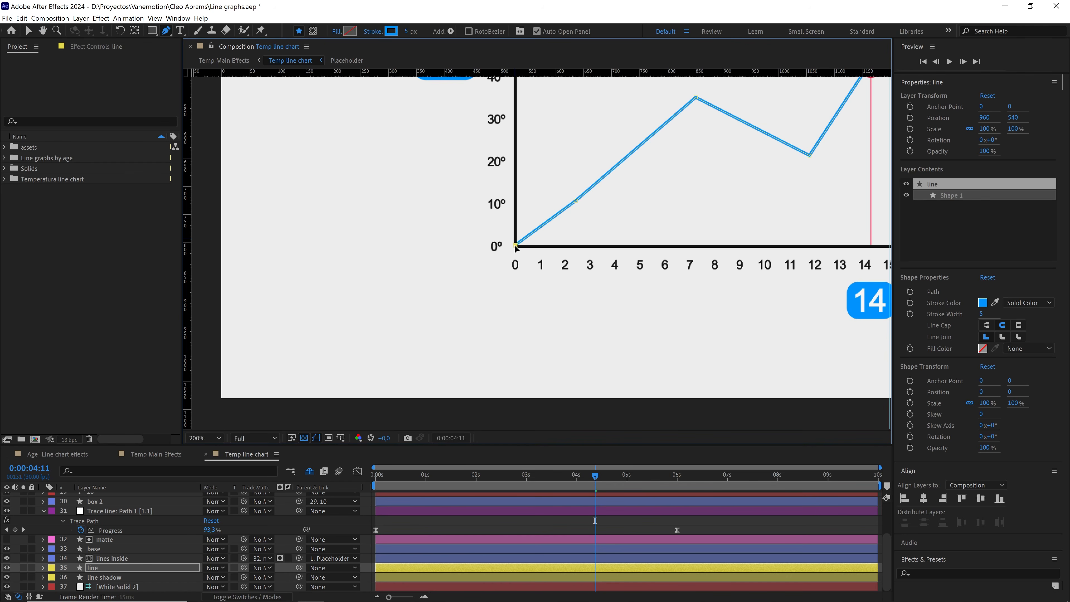
Delete the intermediate vertices of the line path and pull the middle of the remaining segment upward
scroll(543, 240, "down", 1)
left_click_drag(649, 232, 579, 273)
left_click(547, 217, "ctrl")
left_click(605, 244, "ctrl")
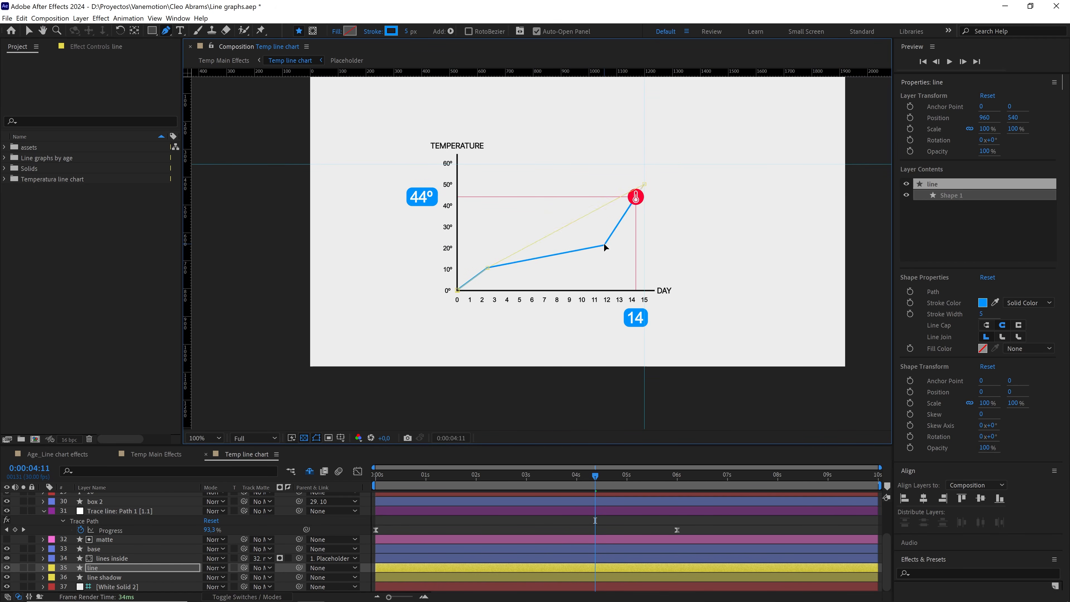
left_click(488, 268, "ctrl")
left_click_drag(596, 476, 548, 477)
left_click_drag(547, 237, 551, 213)
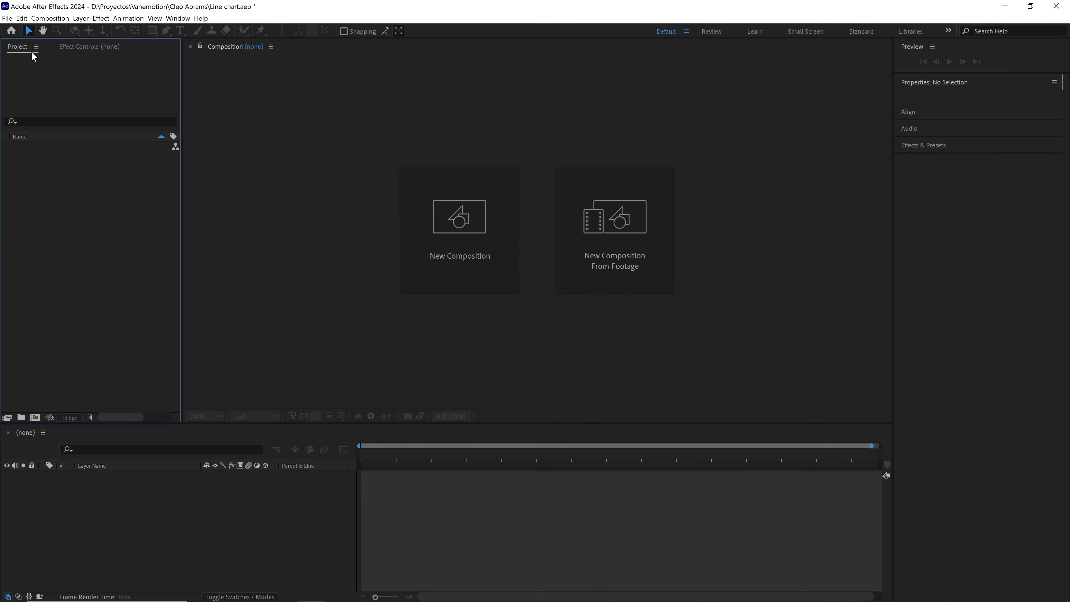
Import Dog paw print.png into the Line chart project and put it in a new folder named assets
left_click(7, 18)
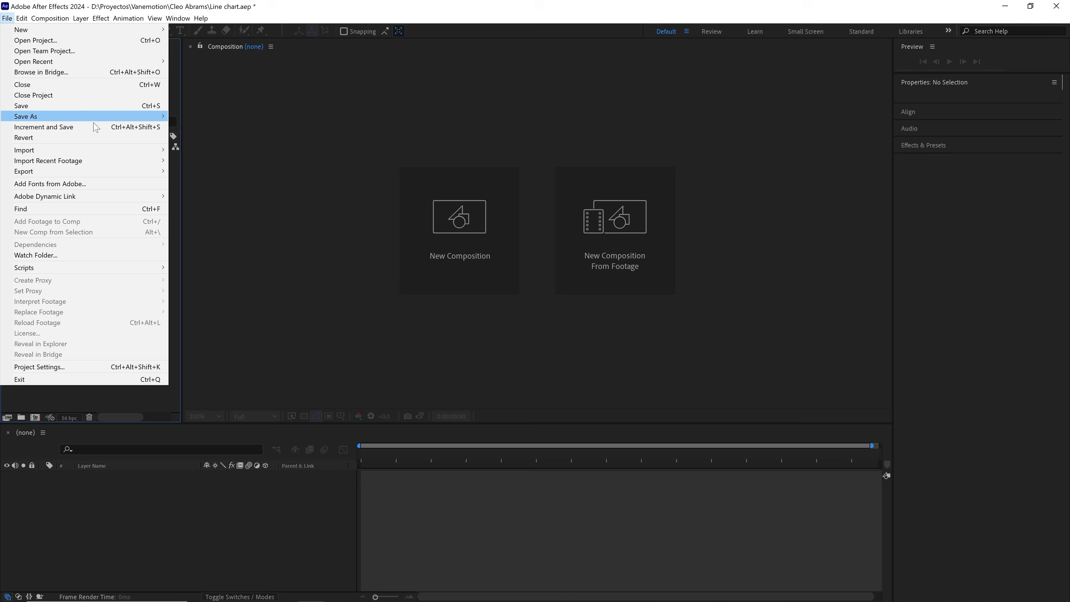
mouse_move(108, 153)
left_click(194, 150)
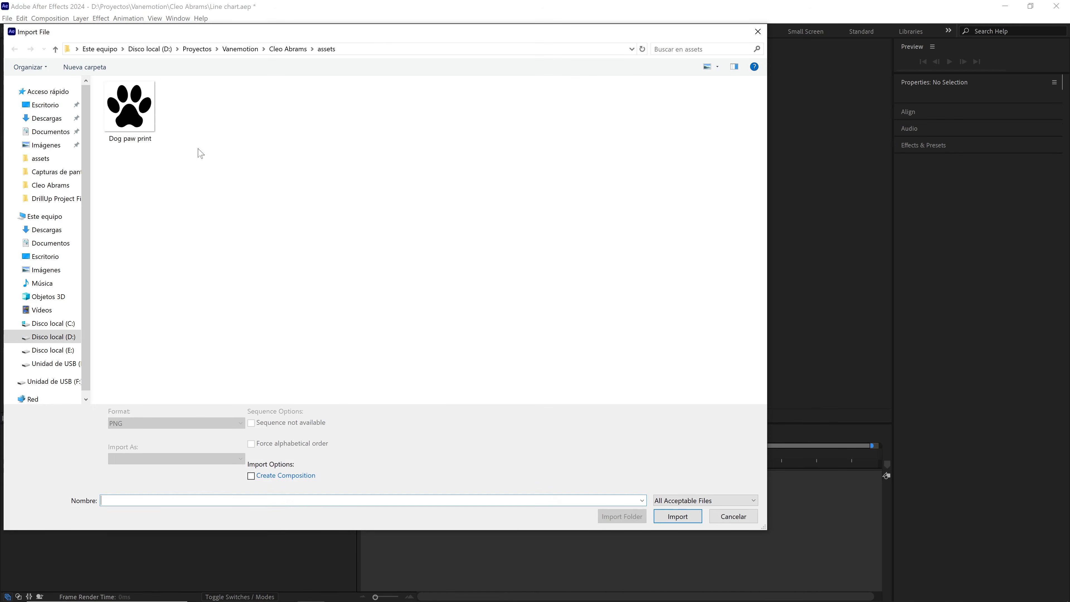
left_click(678, 508)
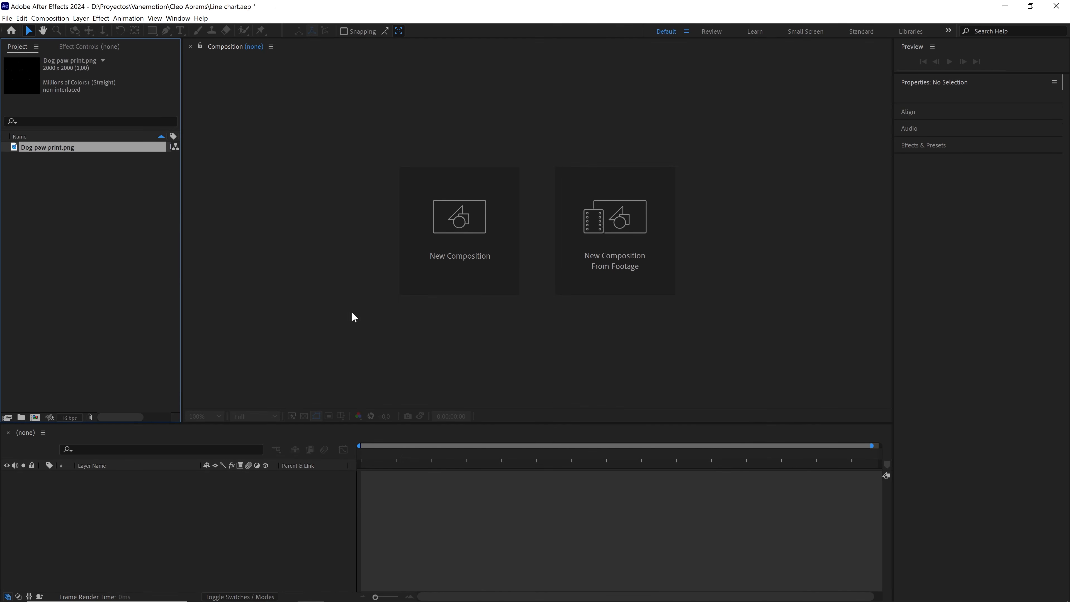
left_click_drag(23, 420, 23, 420)
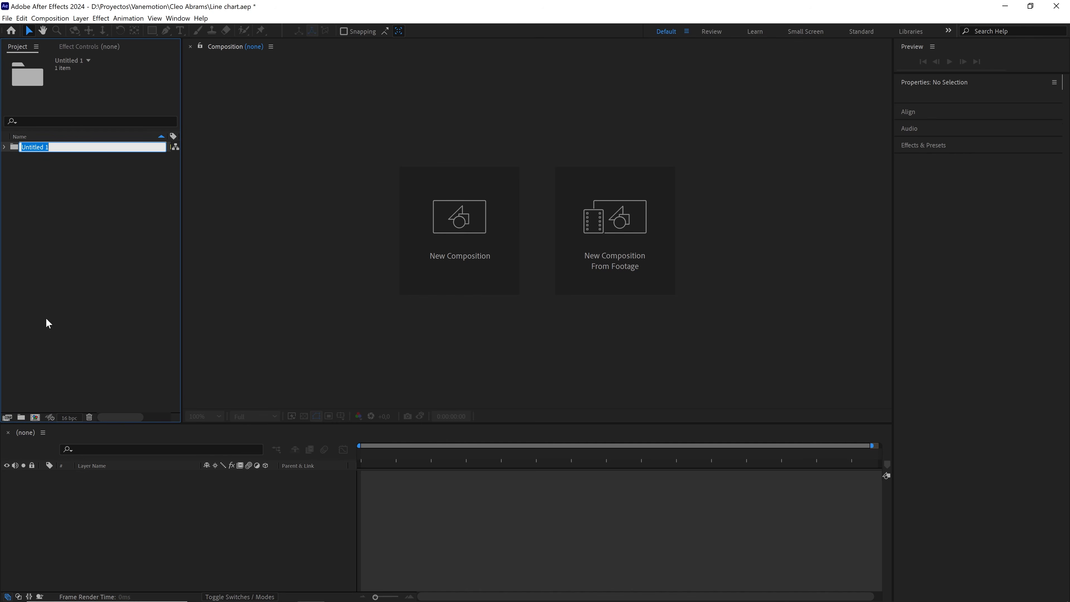
left_click(66, 232)
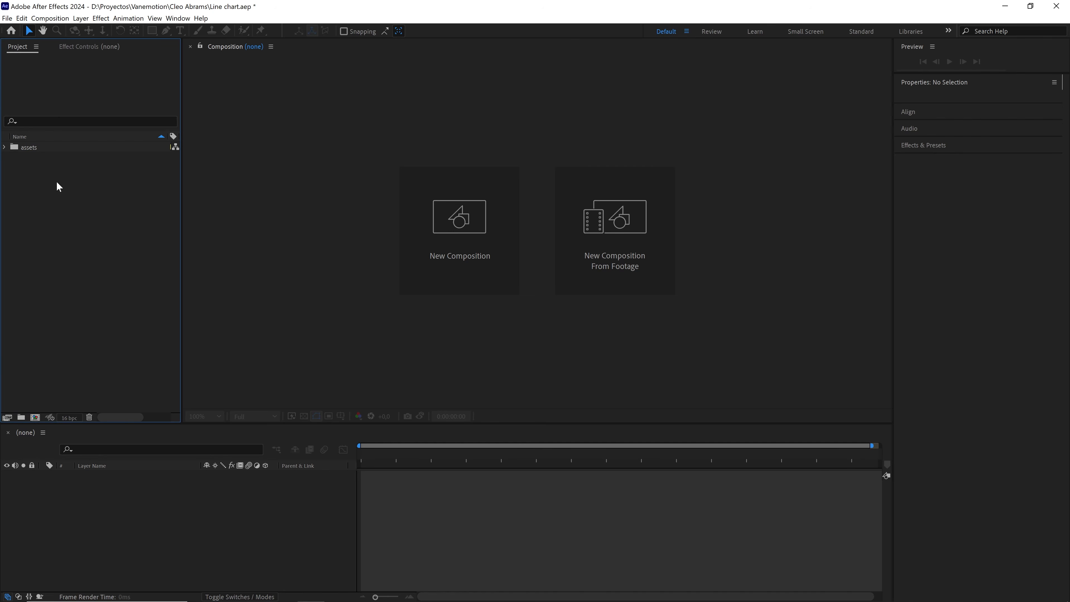
Create a composition named Line chart at 1920 x 1080 px, 30 fps, with a duration of 10 seconds
left_click(50, 18)
left_click(64, 27)
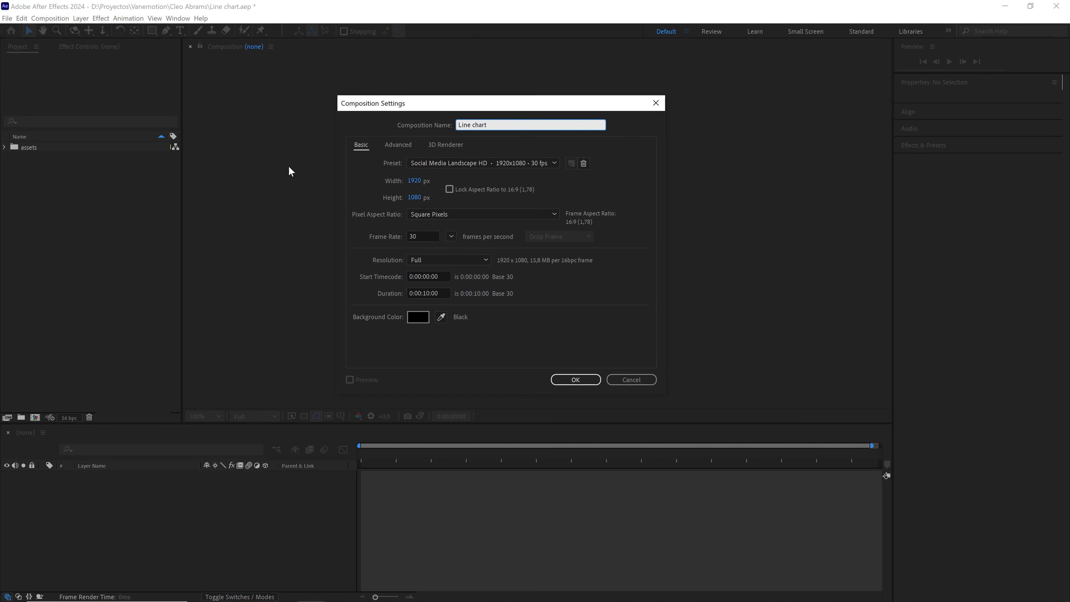
left_click(414, 180)
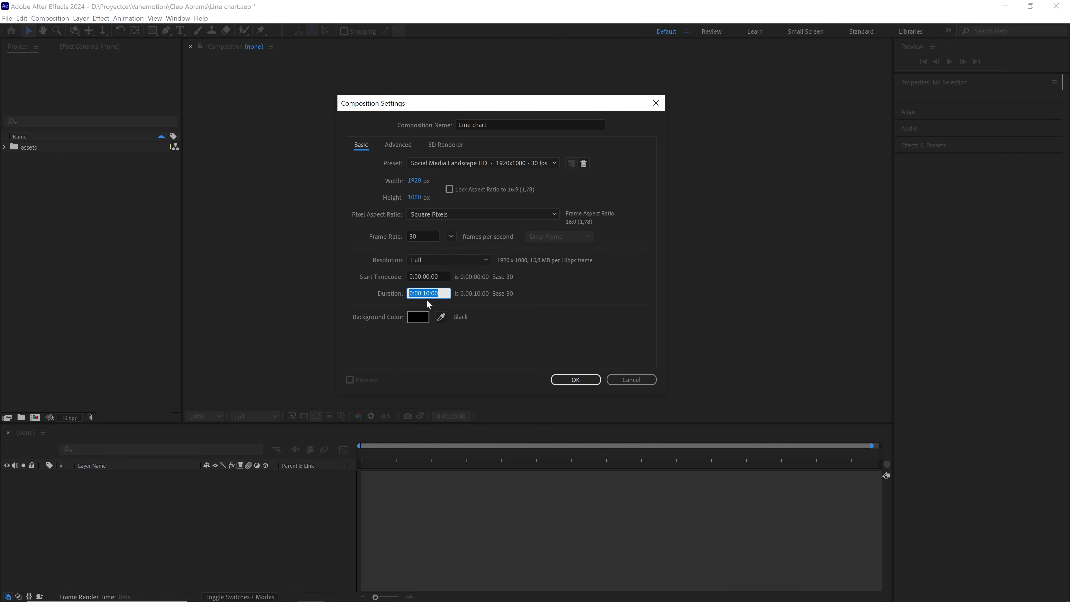
left_click(575, 380)
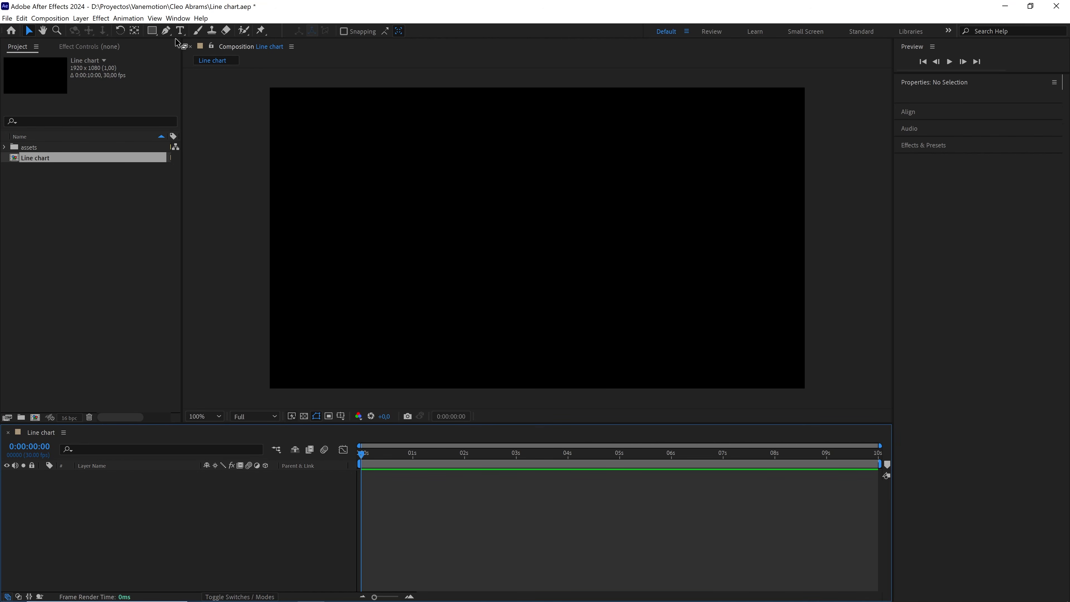
Draw an unfilled rectangle about 865 x 535 px near the composition's center and name its layer base
left_click_drag(152, 31, 196, 79)
left_click_drag(421, 167, 663, 315)
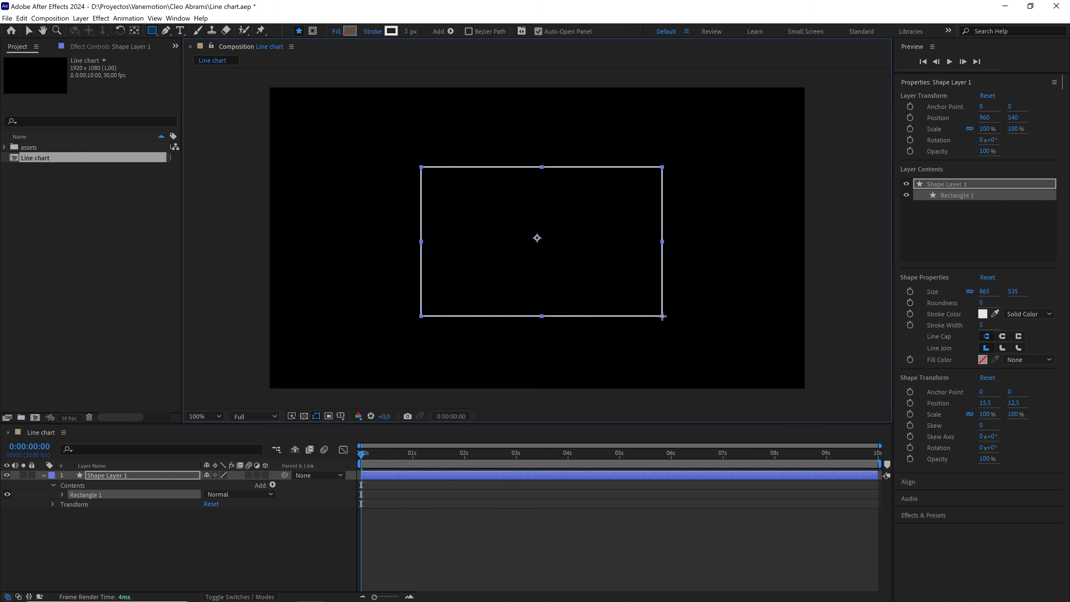
left_click(150, 475)
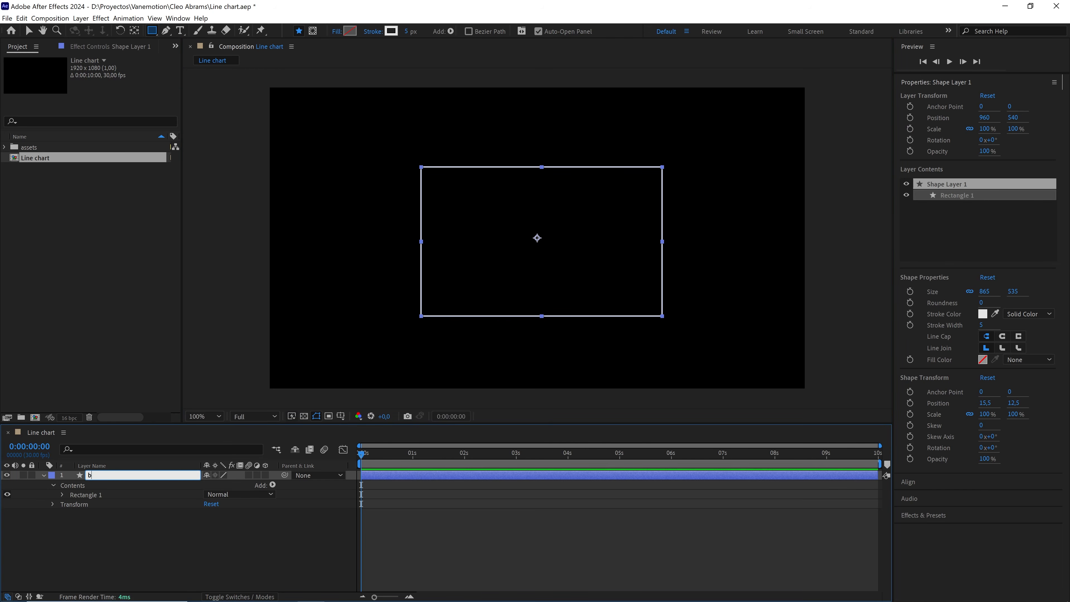
type("base")
Convert the rectangle path of the base layer to a Bezier path
left_click(63, 495)
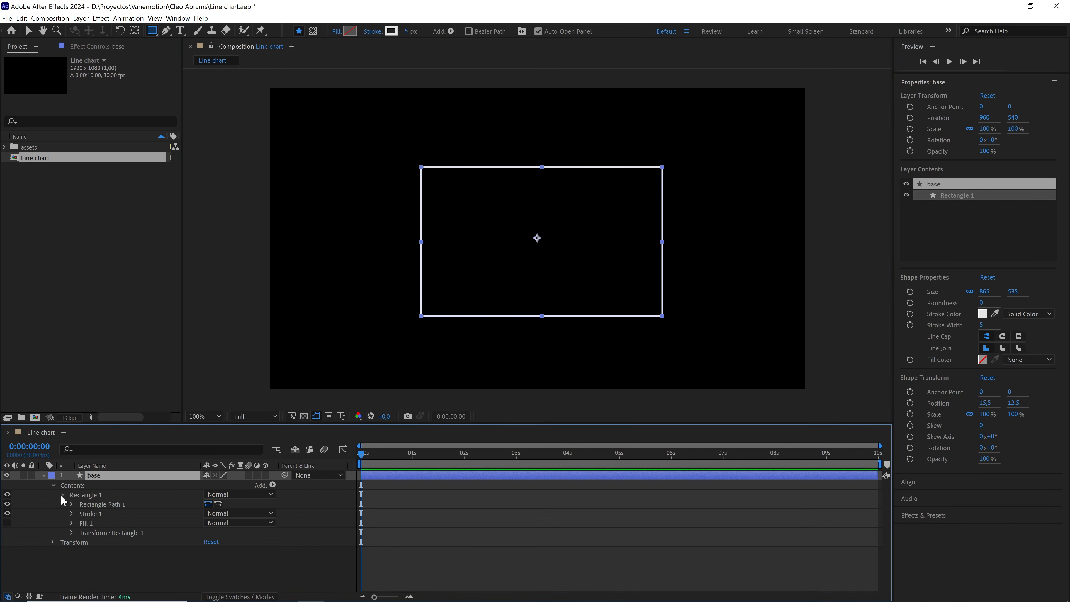
right_click(98, 508)
left_click(145, 532)
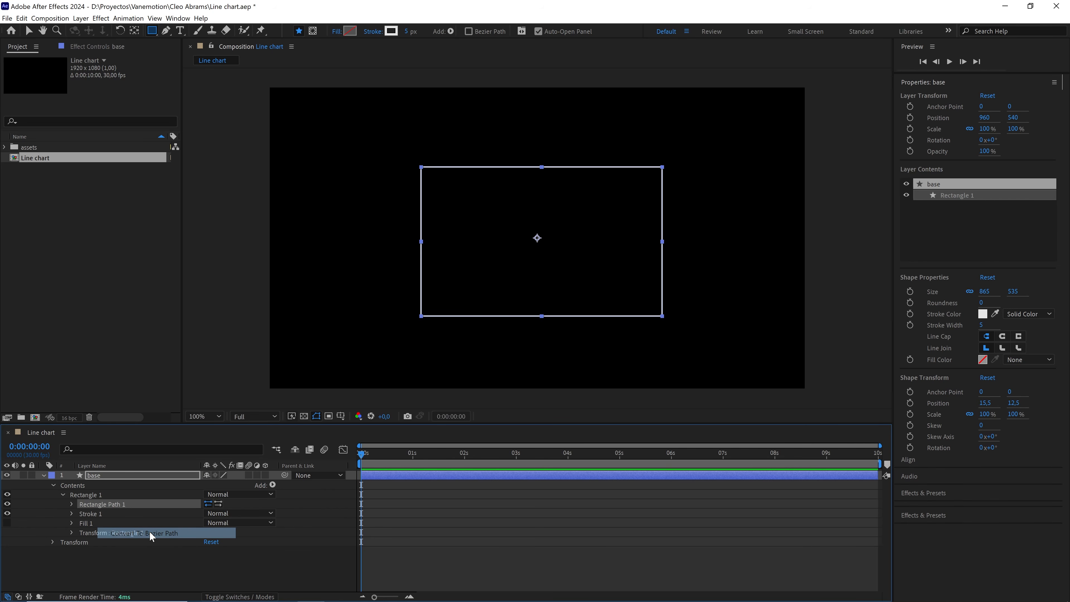
Open the base path along its right edge and delete the top-right vertex to leave L-shaped axes
left_click(167, 31)
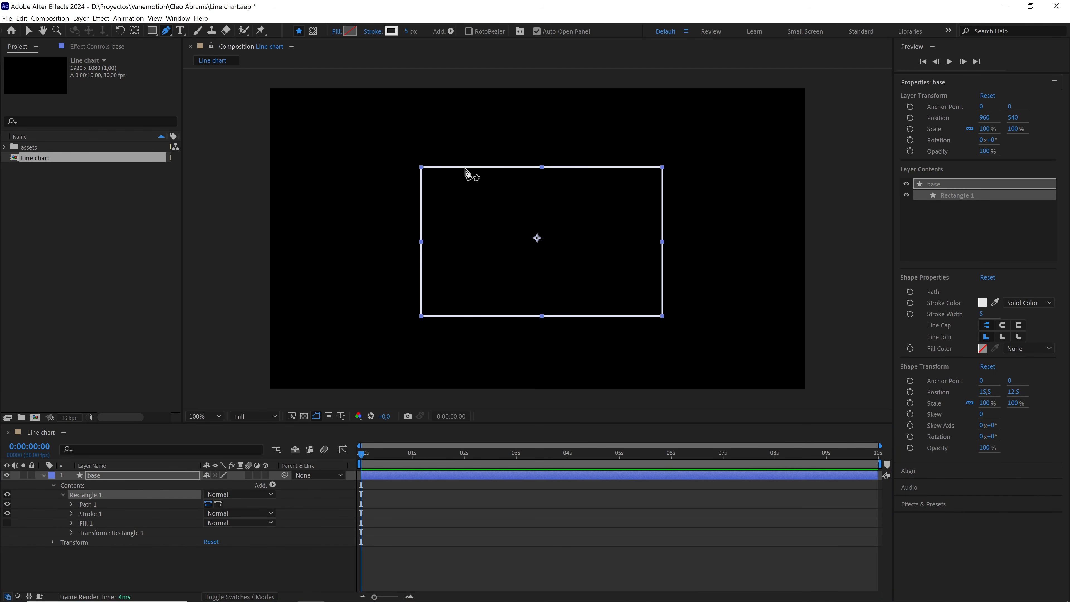
left_click(661, 169, "alt")
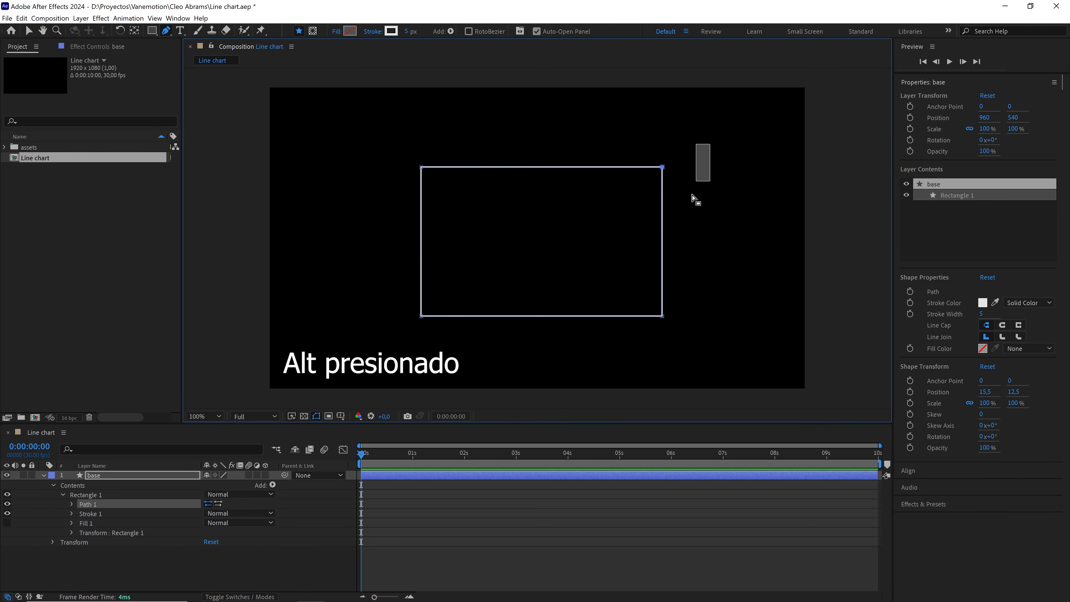
right_click(662, 168)
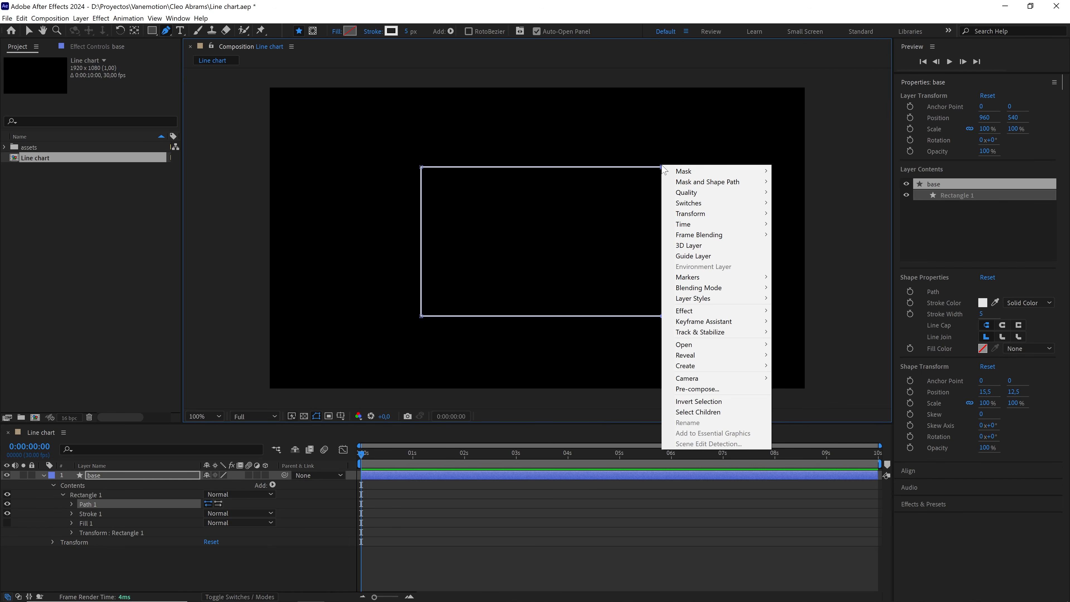
mouse_move(712, 182)
left_click(790, 193)
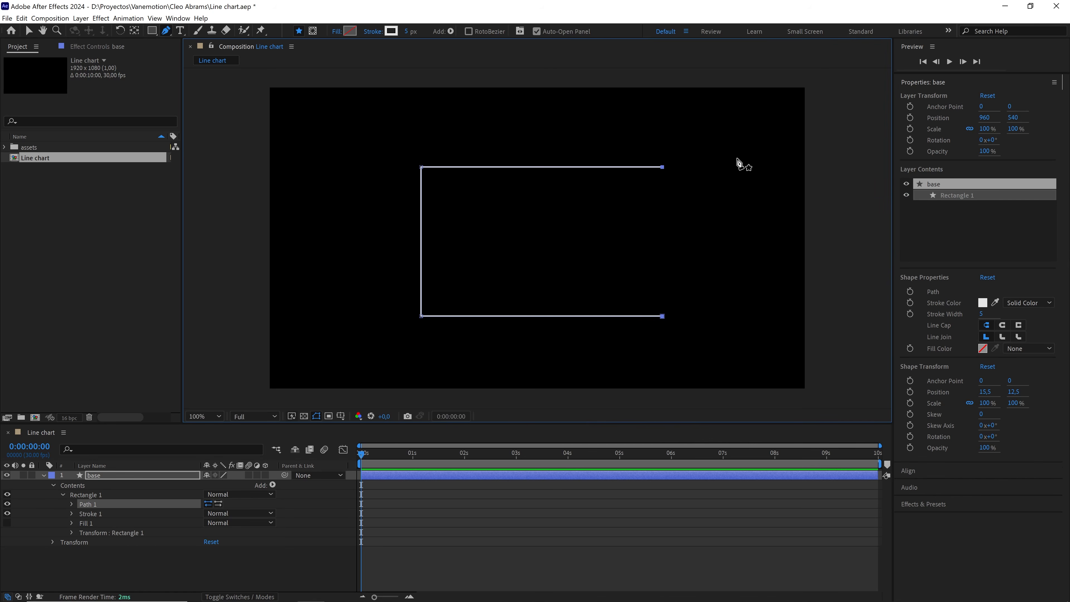
key("Delete")
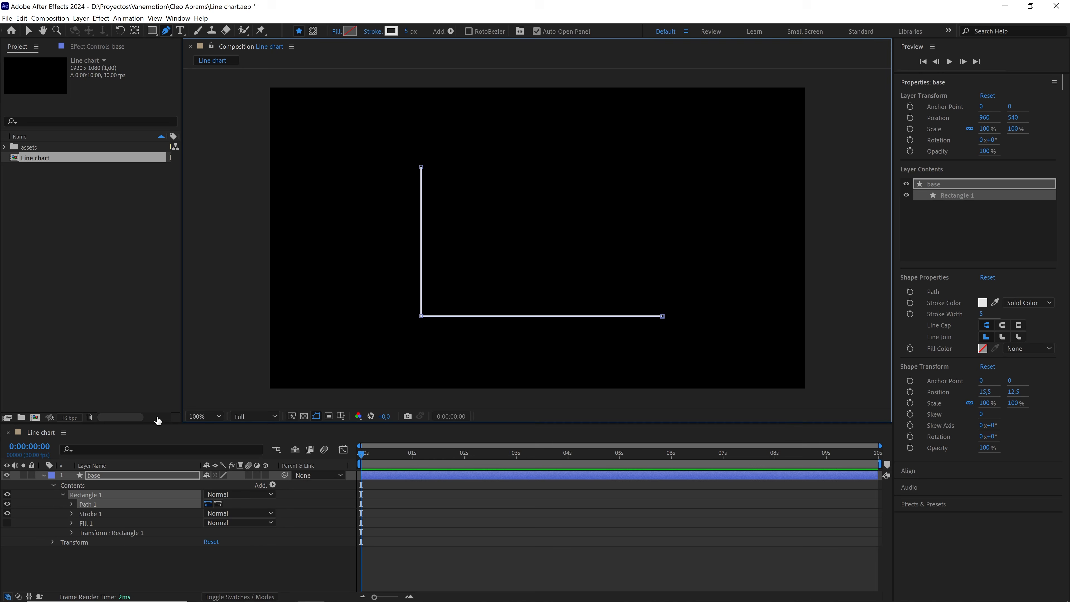
Center the base layer's anchor point on its content and center the layer in the composition
key("ctrl+alt+Home")
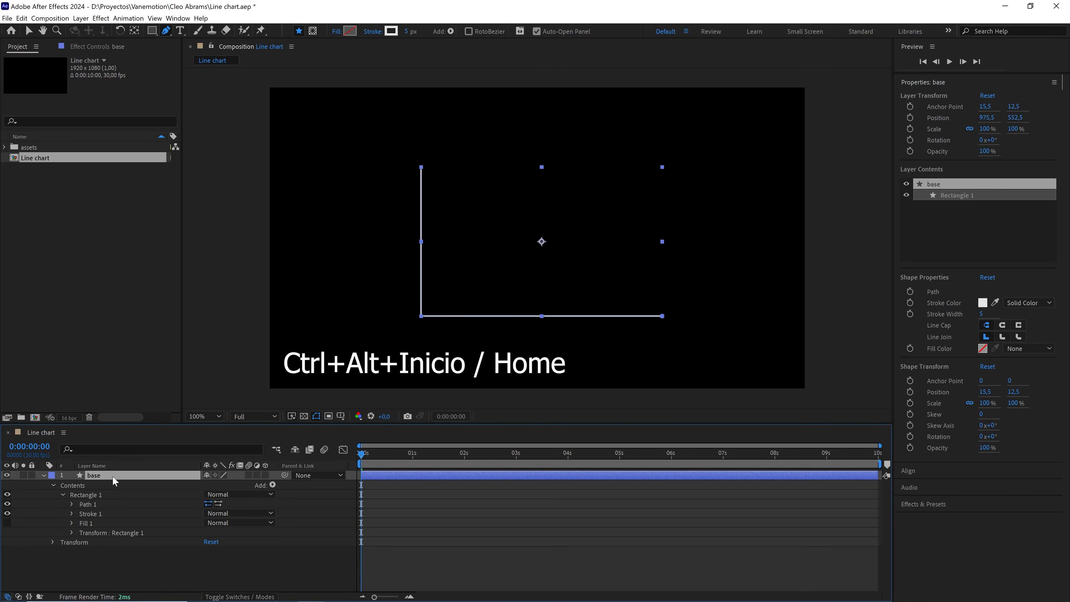
key("ctrl+Home")
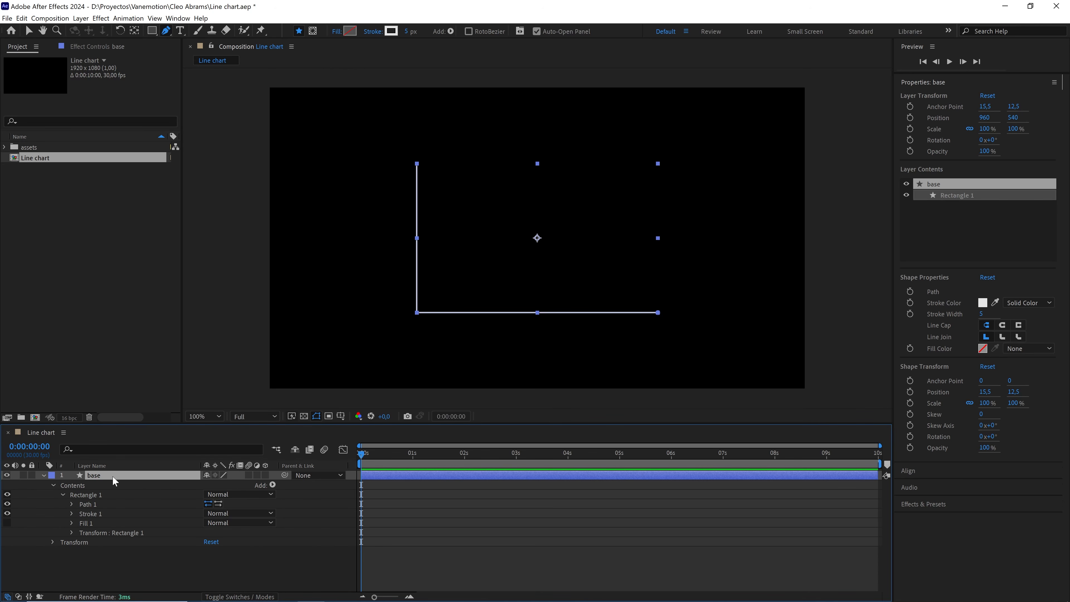
Create a composition named fingerprint at 1000 x 1000 px, 30 fps, with a duration of 10 seconds
left_click(49, 19)
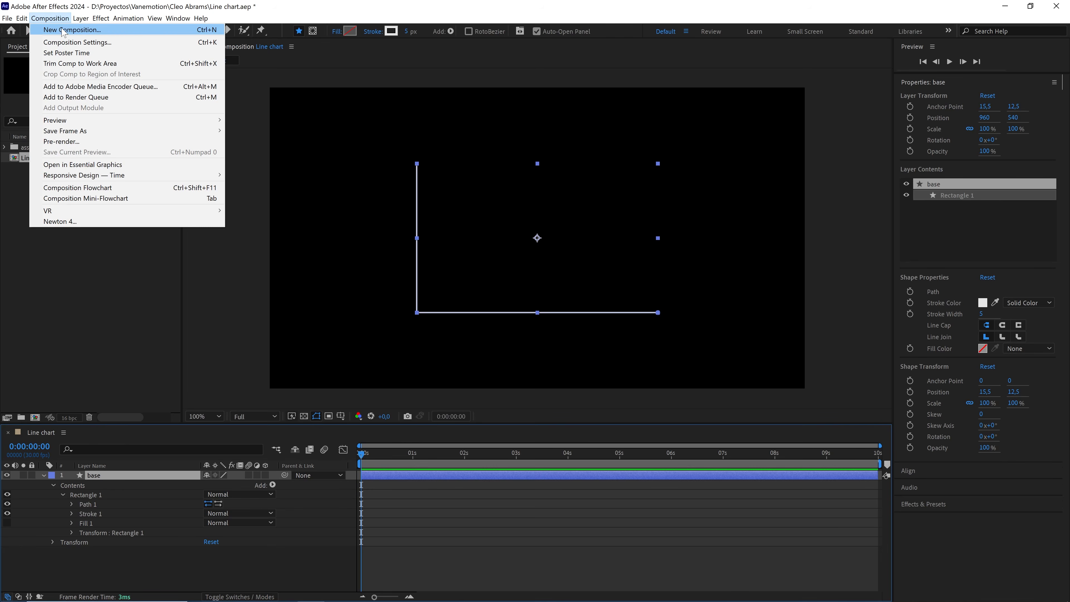
left_click(63, 33)
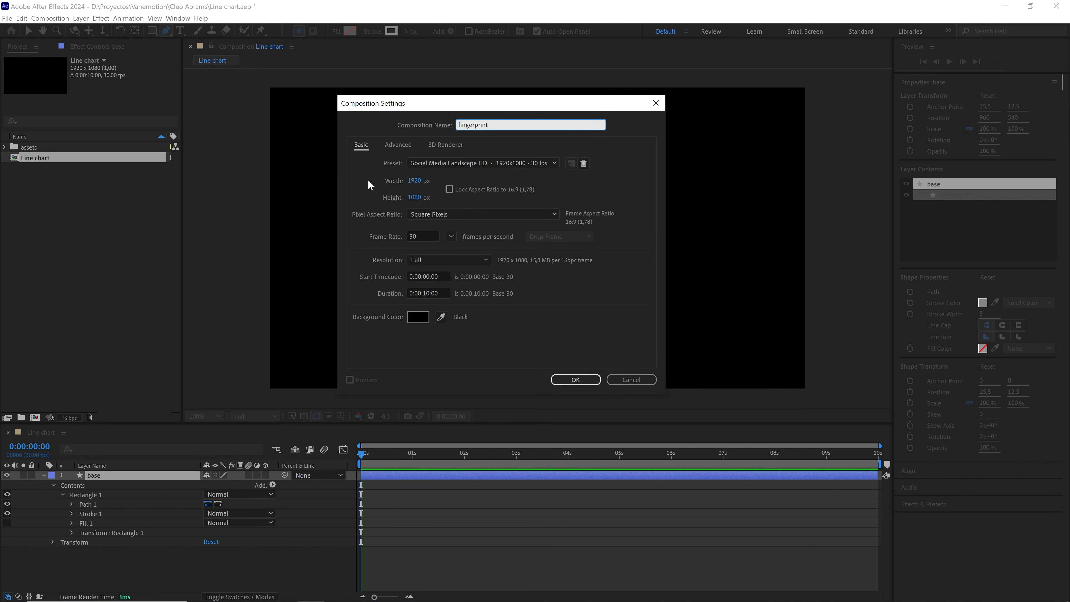
left_click(409, 181)
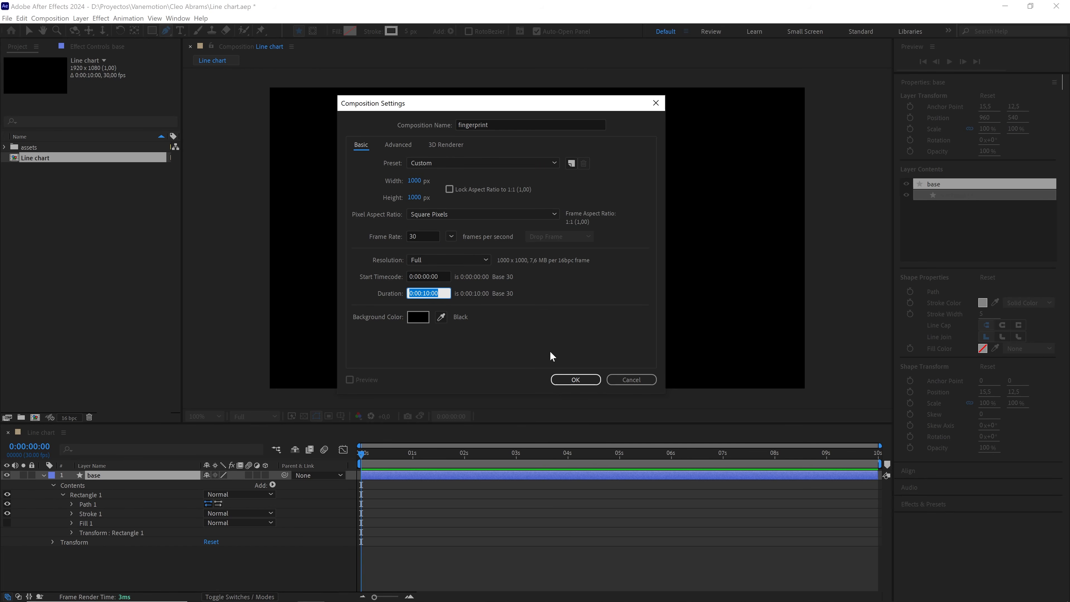
left_click(566, 378)
Add a 1000 x 1000 px ellipse filling the fingerprint composition and set its stroke width to 0 px
left_click_drag(153, 35, 191, 55)
double_click(153, 33)
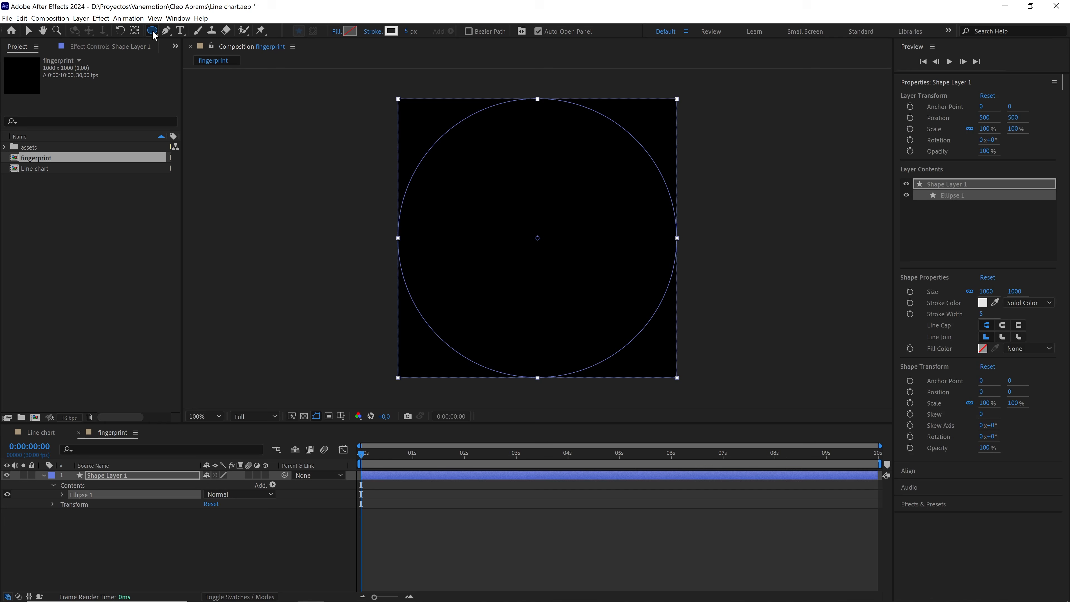
left_click_drag(492, 32, 426, 36)
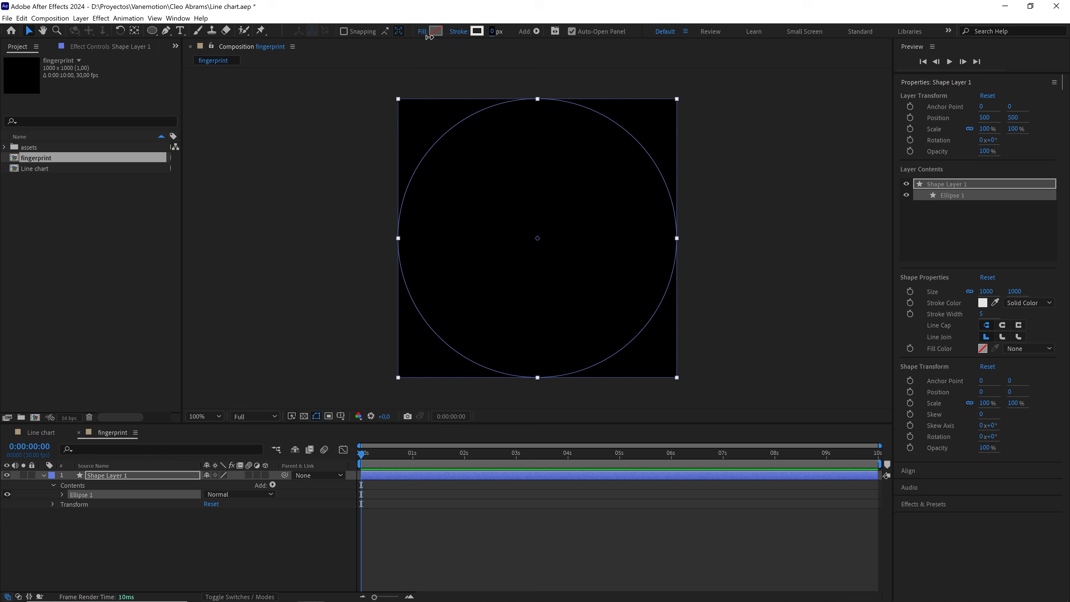
Set the ellipse's fill to the solid turquoise color 00FFCC
left_click(435, 31)
left_click_drag(231, 298, 237, 359)
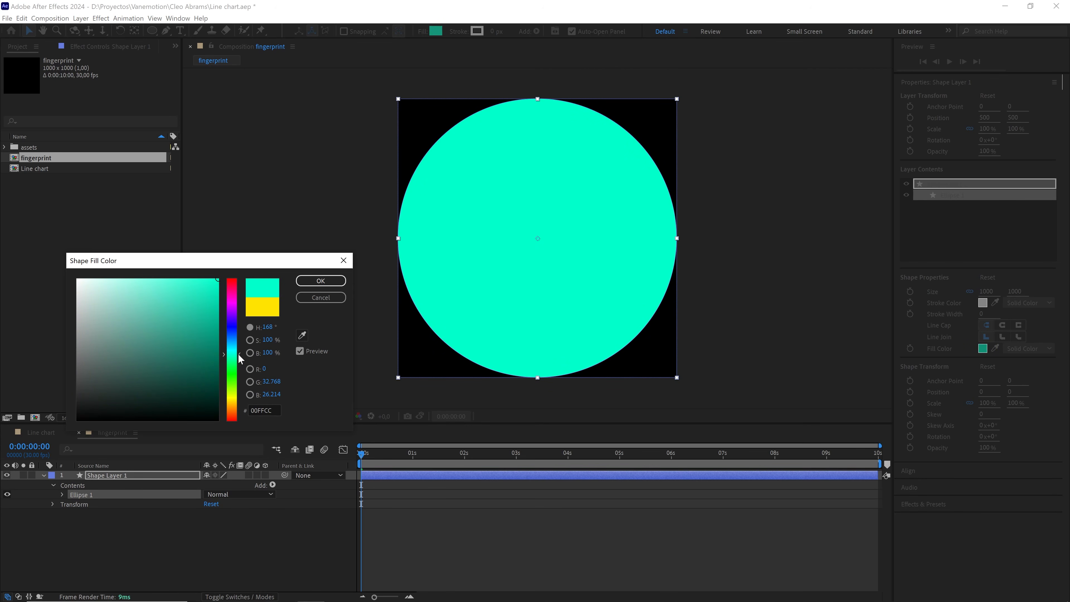
left_click(321, 281)
Place Dog paw print.png above the ellipse in the fingerprint composition, scale it to about 41.2%, and show the transparency grid
left_click(5, 146)
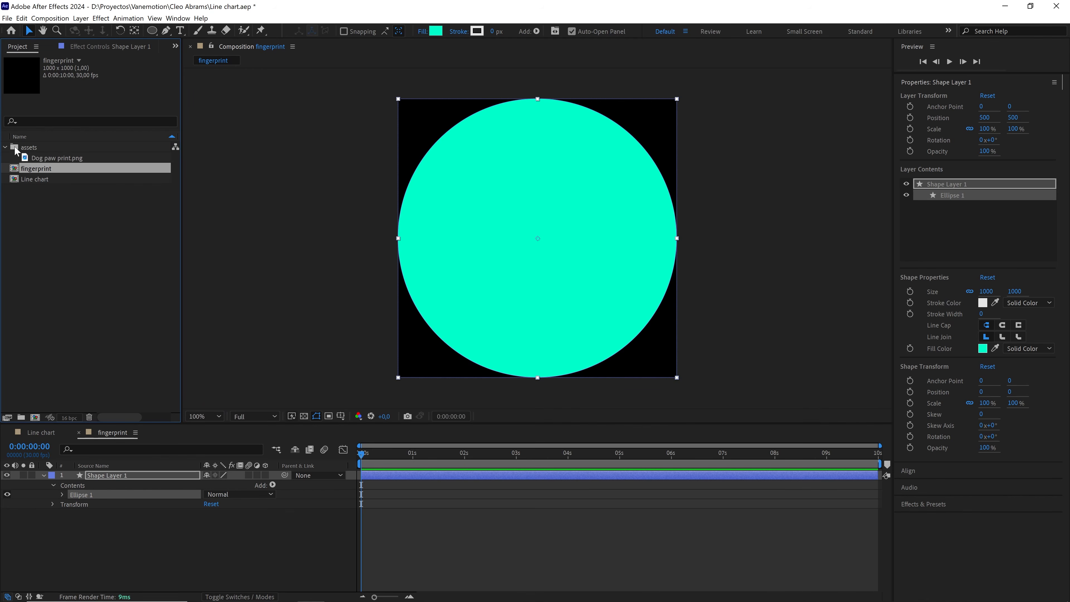
left_click_drag(53, 159, 127, 423)
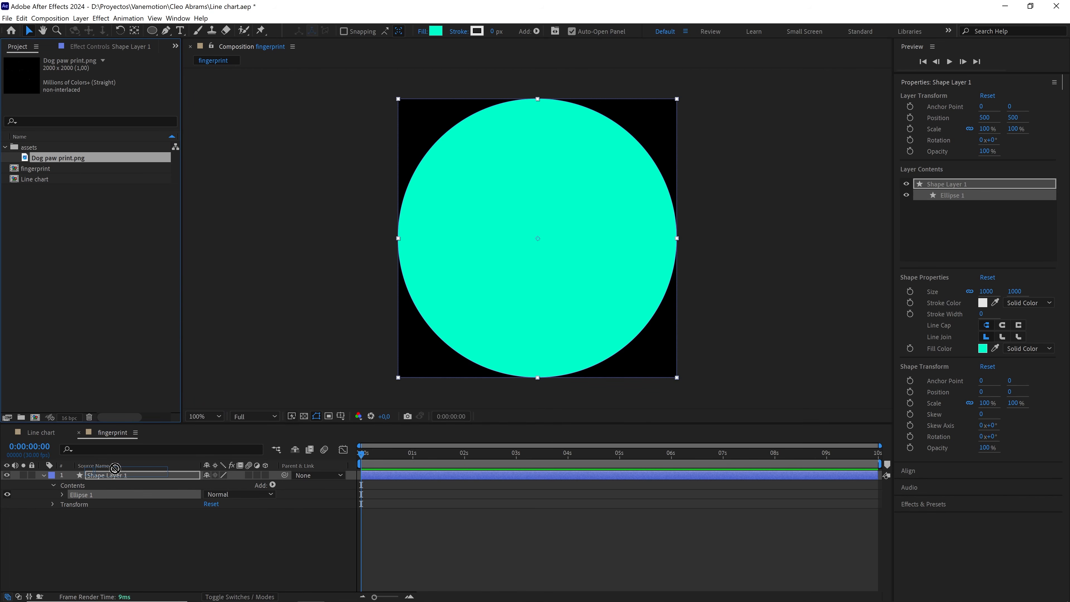
left_click_drag(115, 469, 118, 476)
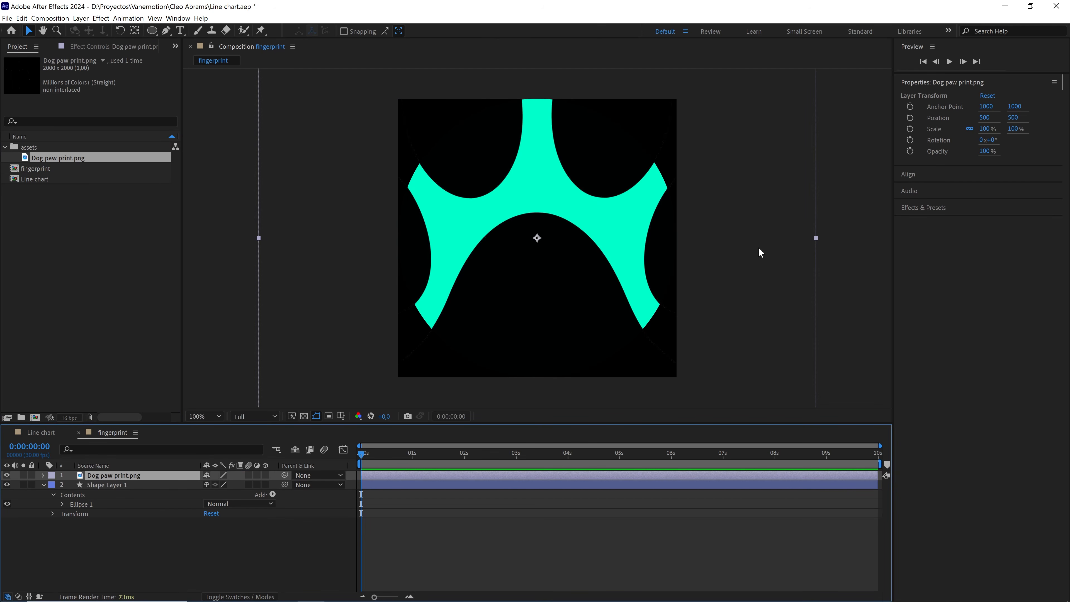
left_click_drag(816, 241, 653, 242)
left_click(304, 417)
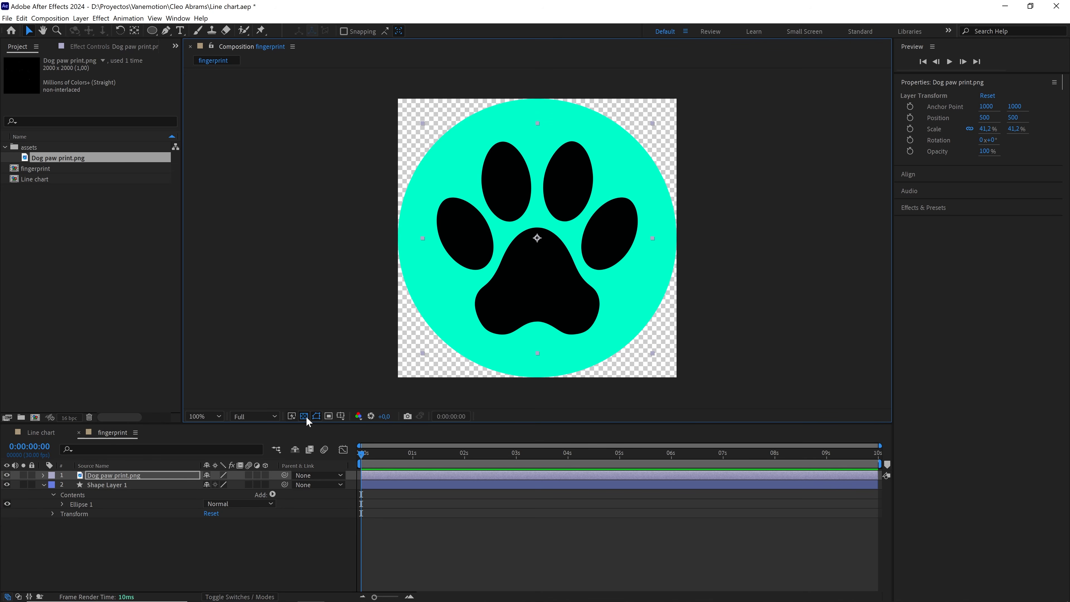
Add the fingerprint composition above the base layer in the Line chart composition and scale it down to about 5.2%
left_click(35, 432)
left_click_drag(30, 169, 80, 211)
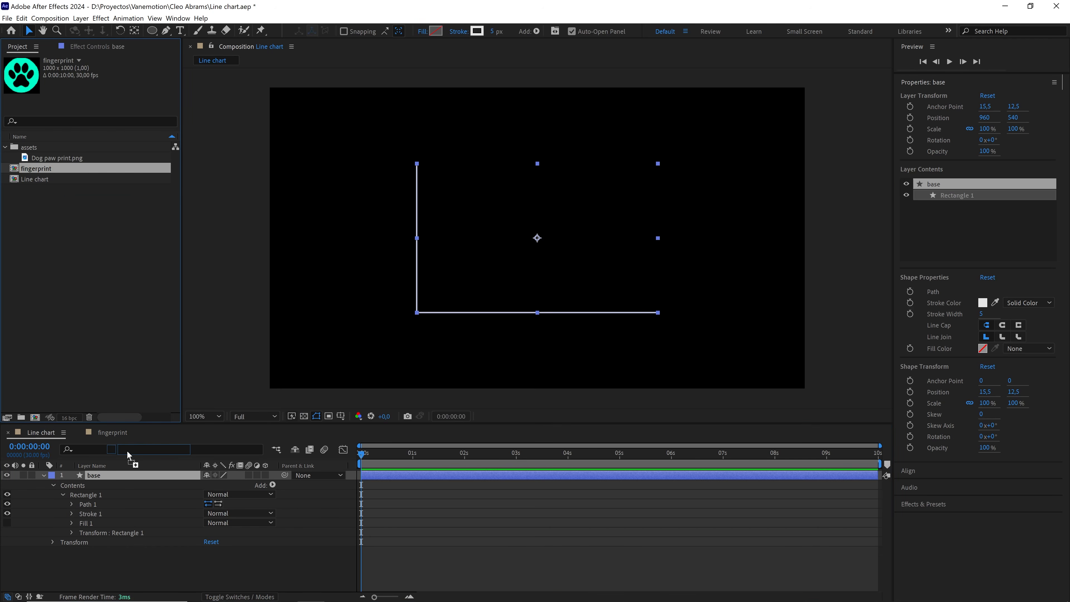
left_click_drag(129, 455, 103, 478)
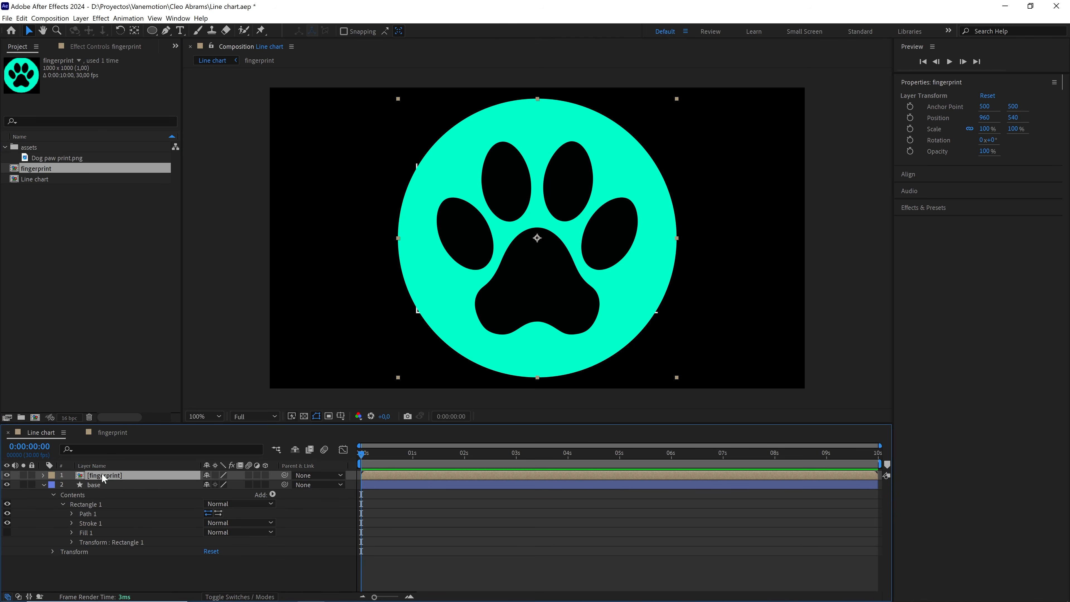
left_click_drag(678, 241, 552, 248)
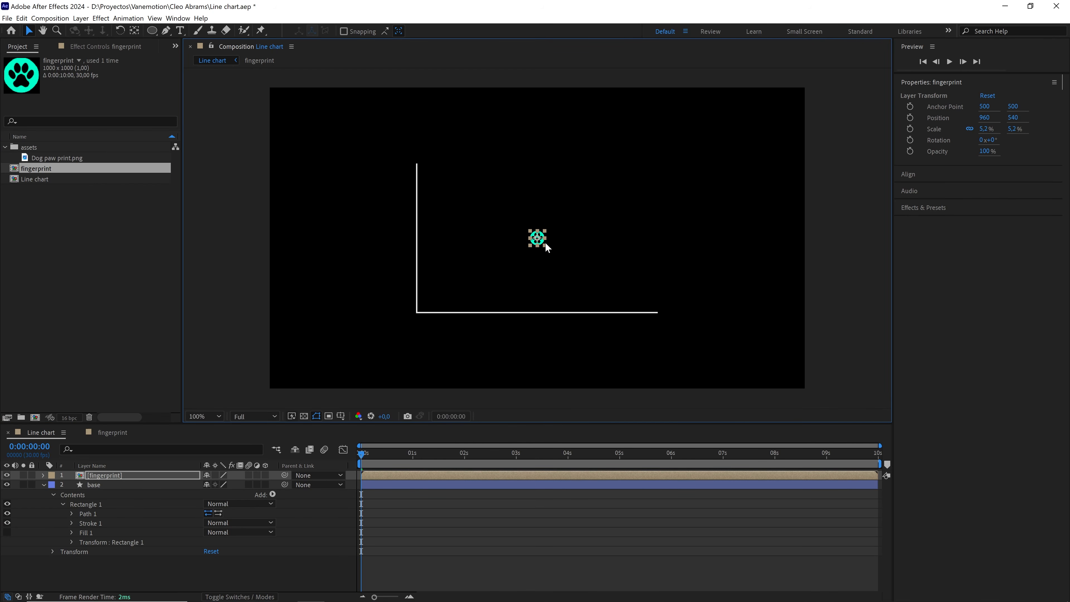
Draw a new two-point curved path with the Pen tool, rising from the axes' corner and flattening out toward the chart's upper right
left_click(307, 506)
left_click(166, 30)
scroll(404, 264, "up", 2)
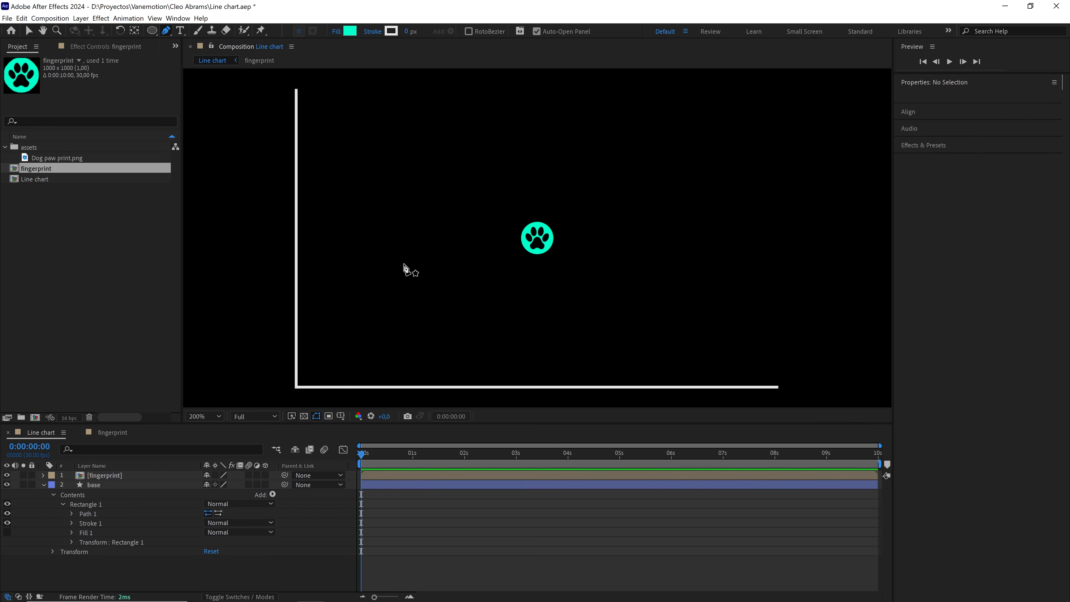
left_click_drag(379, 304, 601, 141)
key("period")
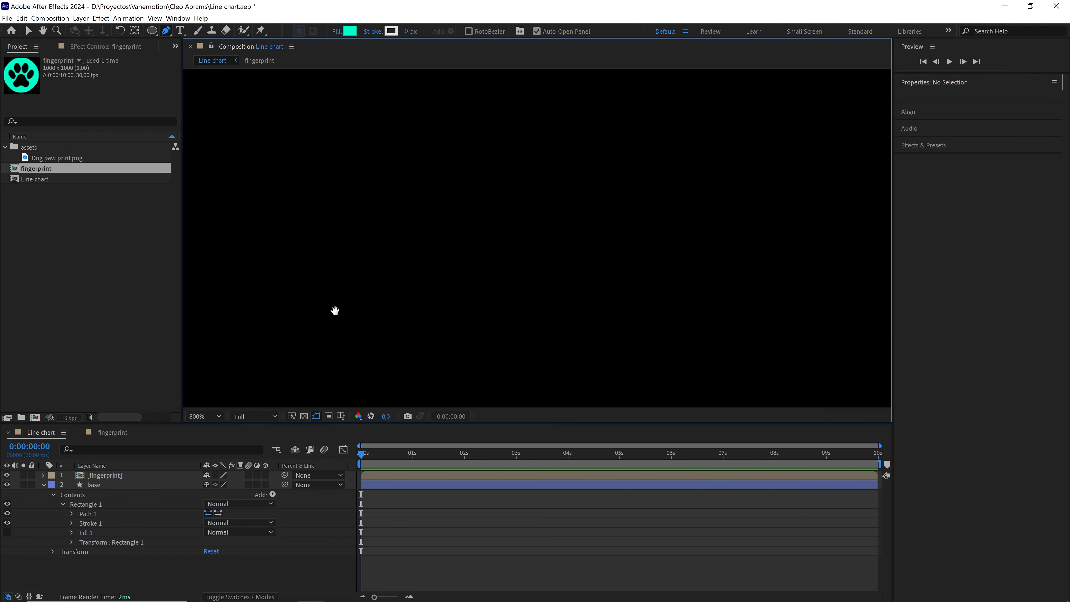
left_click_drag(334, 310, 747, 77)
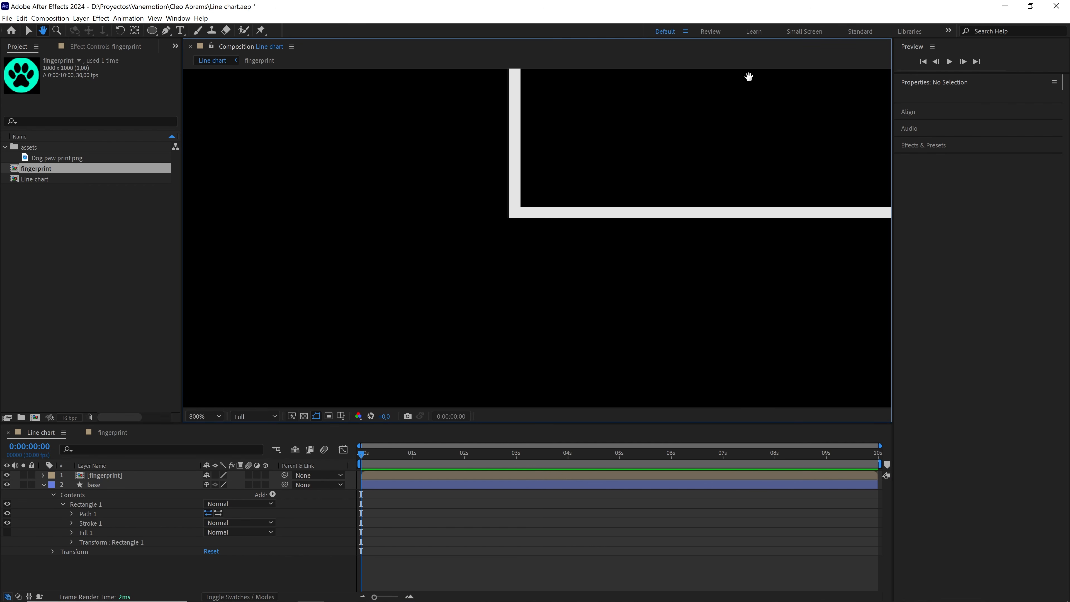
left_click(515, 216)
key("comma")
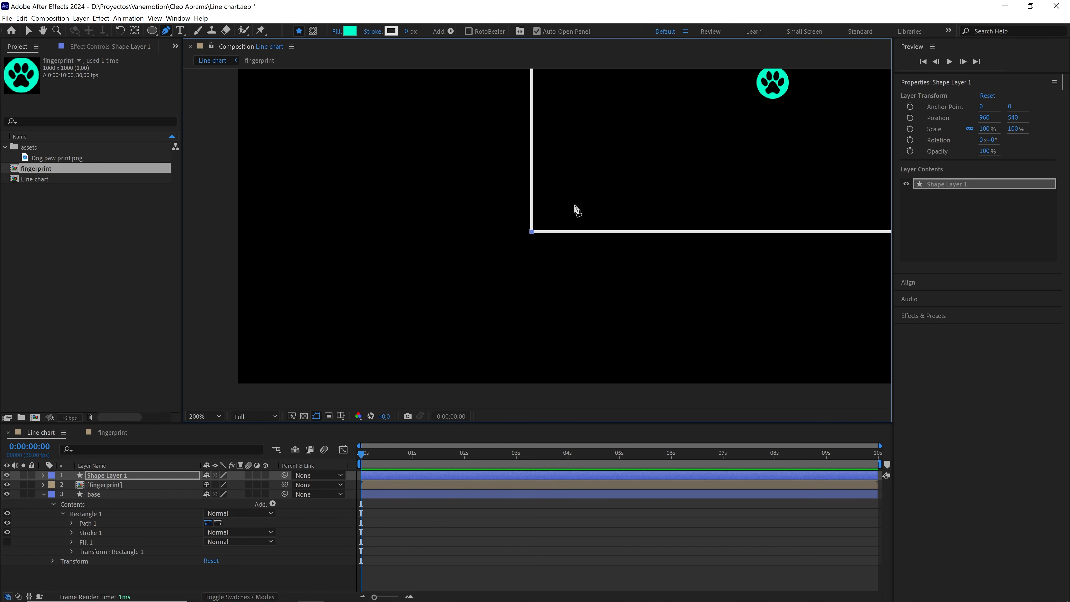
key("comma")
key("comma")
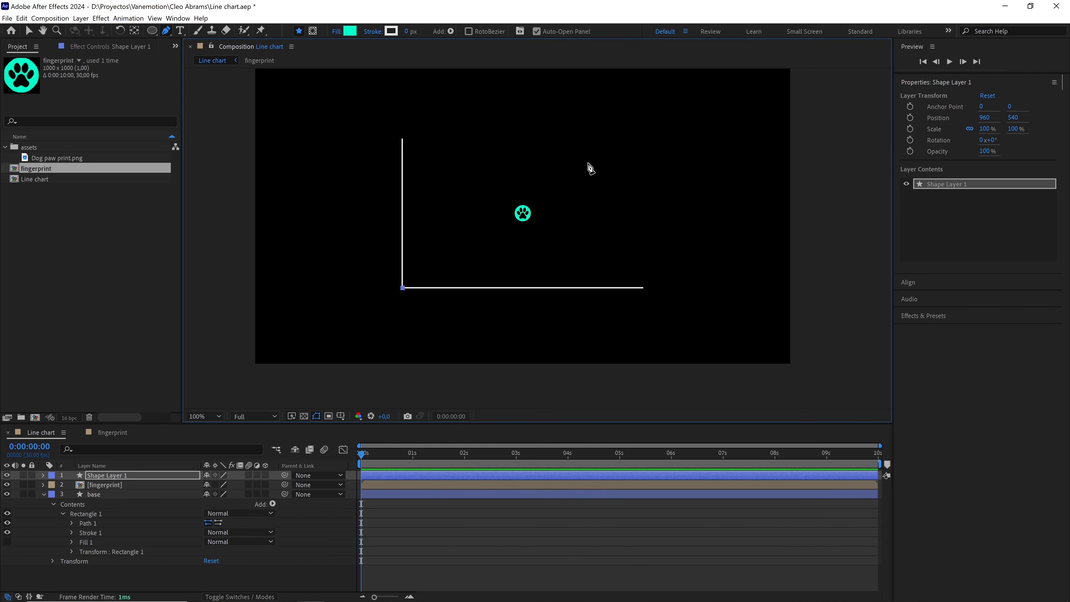
left_click_drag(590, 160, 754, 149)
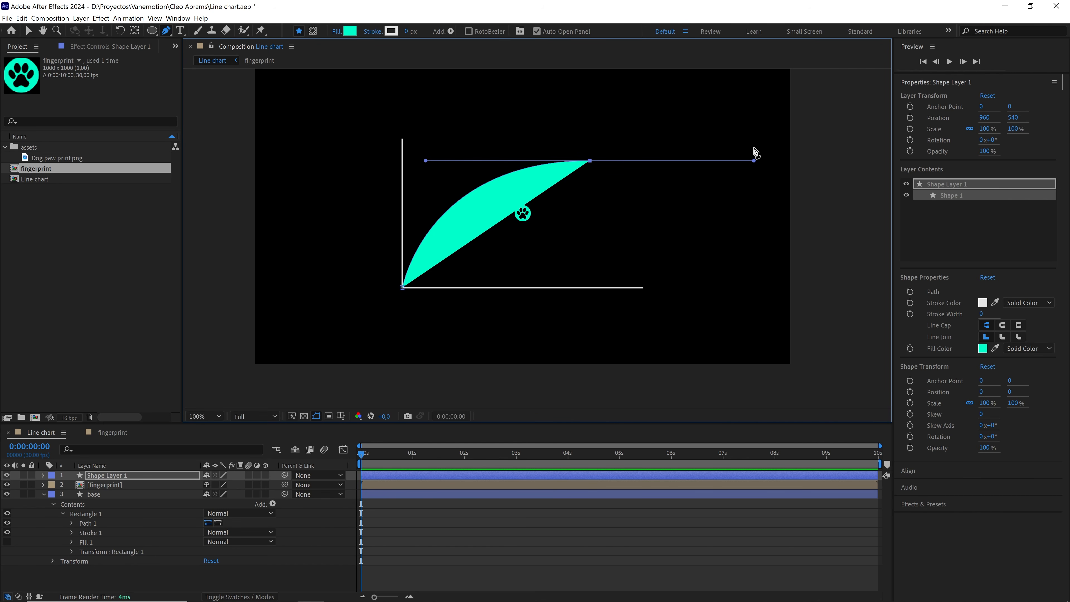
Set the curve's fill to None and its stroke width to 5 px
left_click(336, 31)
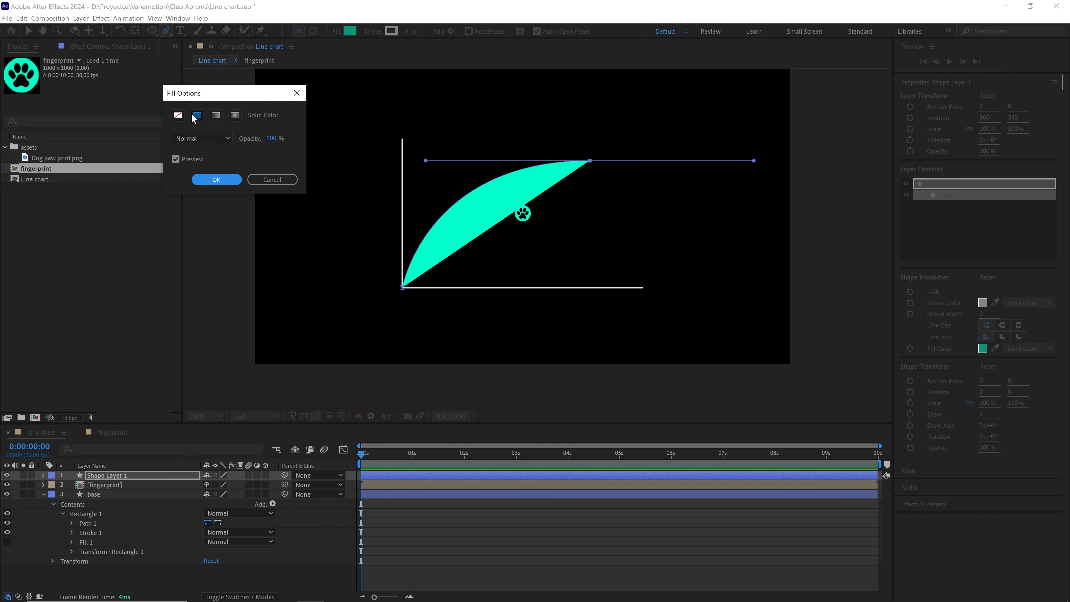
left_click(177, 115)
left_click(216, 179)
left_click(409, 31)
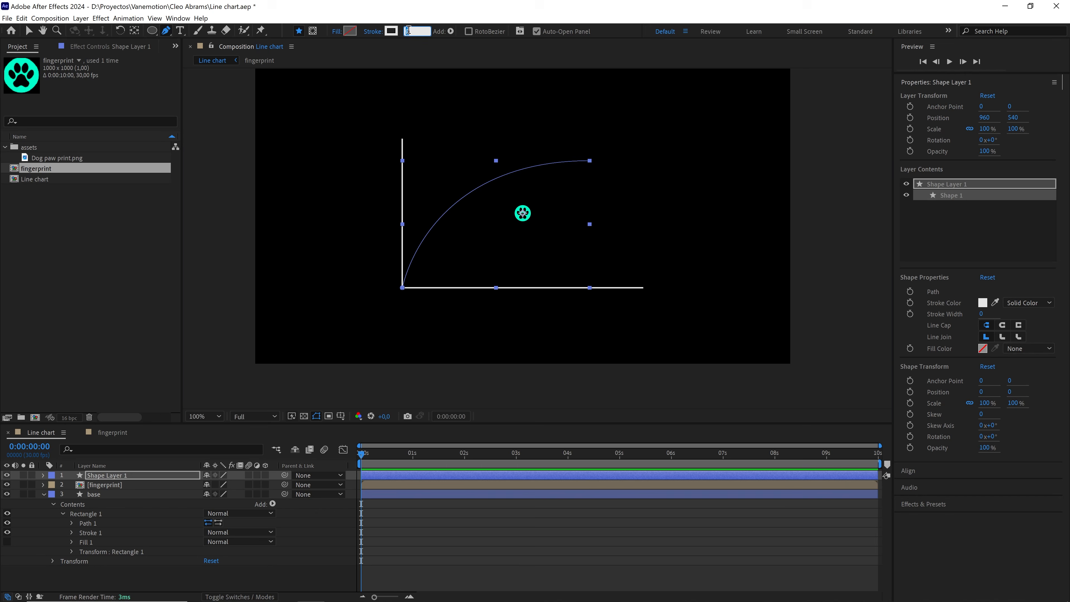
type("5")
key("Return")
Set the curve's stroke to the solid blue color 0093FF
left_click(391, 31)
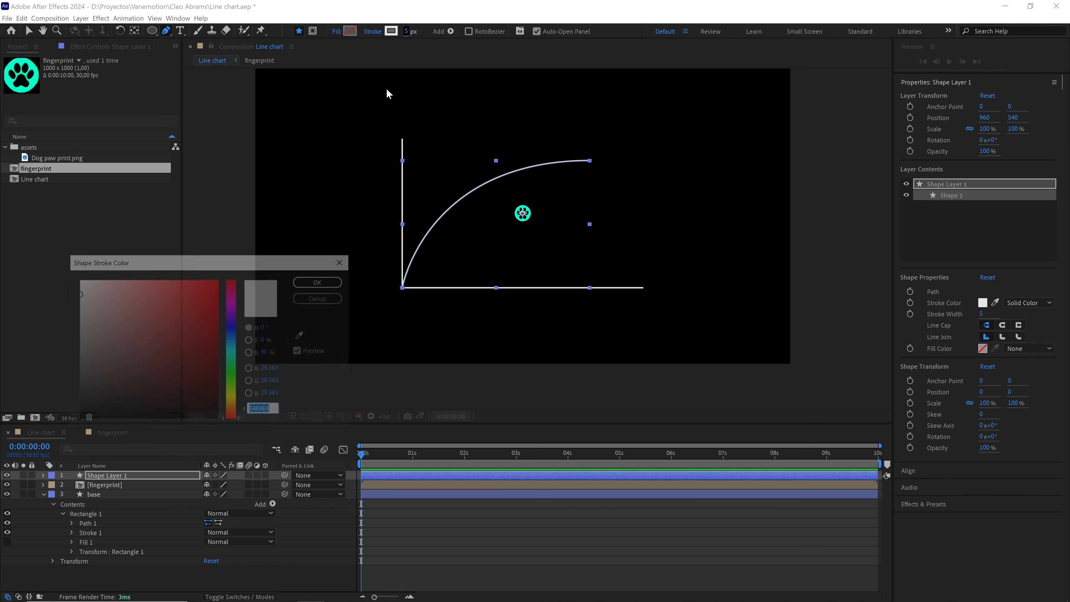
left_click(233, 340)
left_click(217, 279)
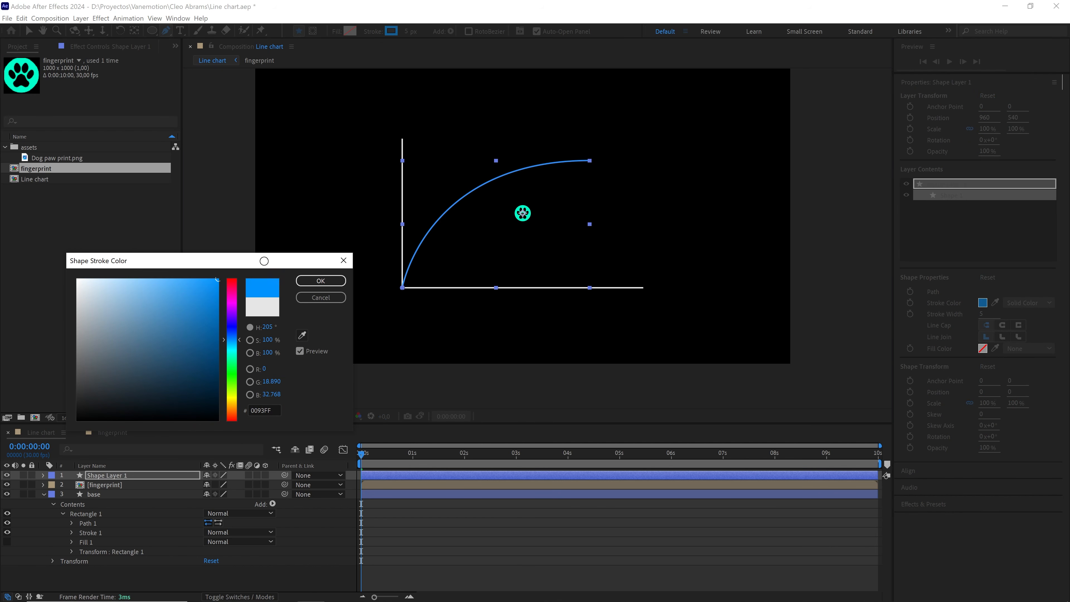
left_click(321, 280)
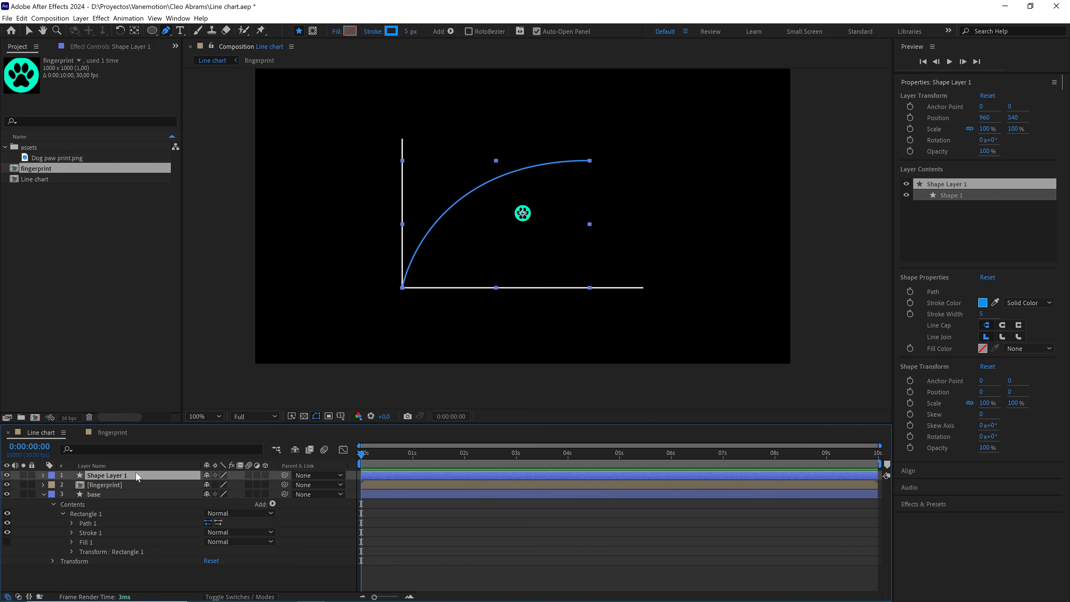
Rename the curve's shape layer as line
key("Return")
type("line")
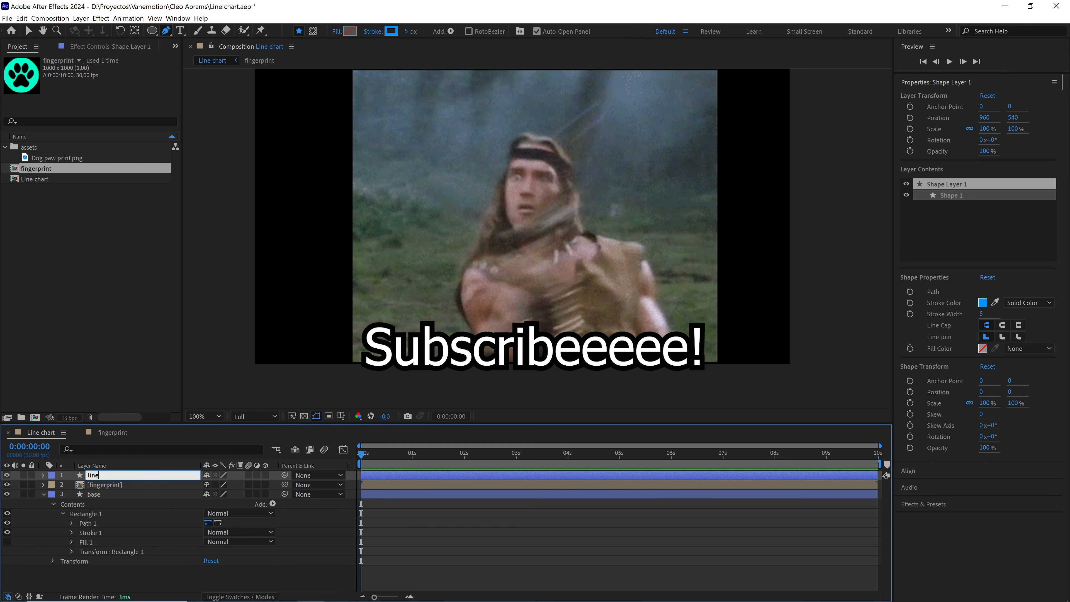
key("Return")
Select the Path property of the line layer's shape and run Trace Path from the Create Nulls From Paths script on it
left_click(43, 475)
left_click(53, 485)
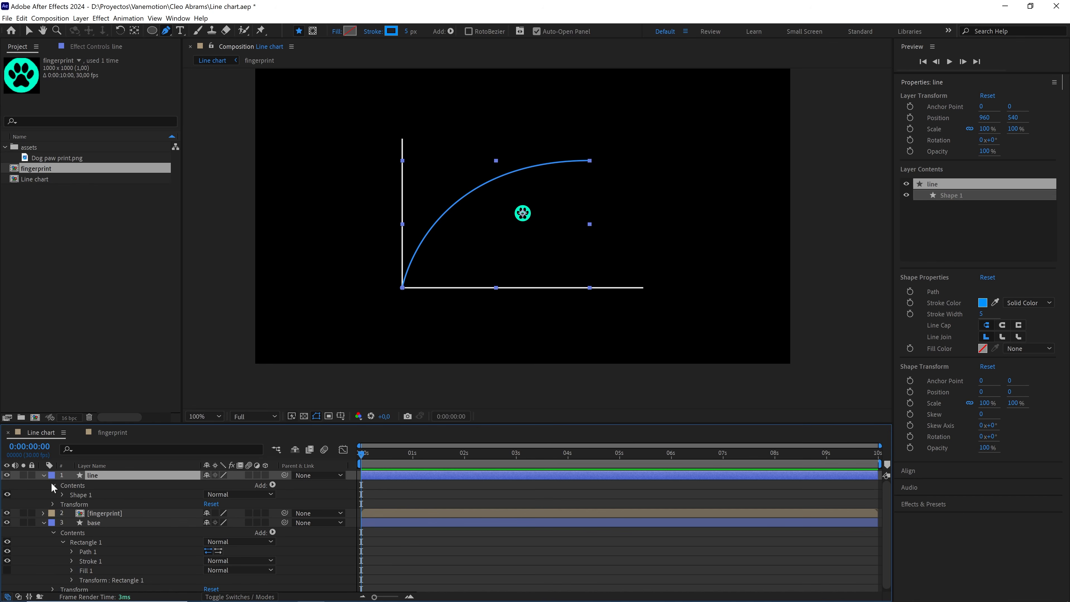
left_click(61, 495)
left_click(72, 504)
left_click(105, 514)
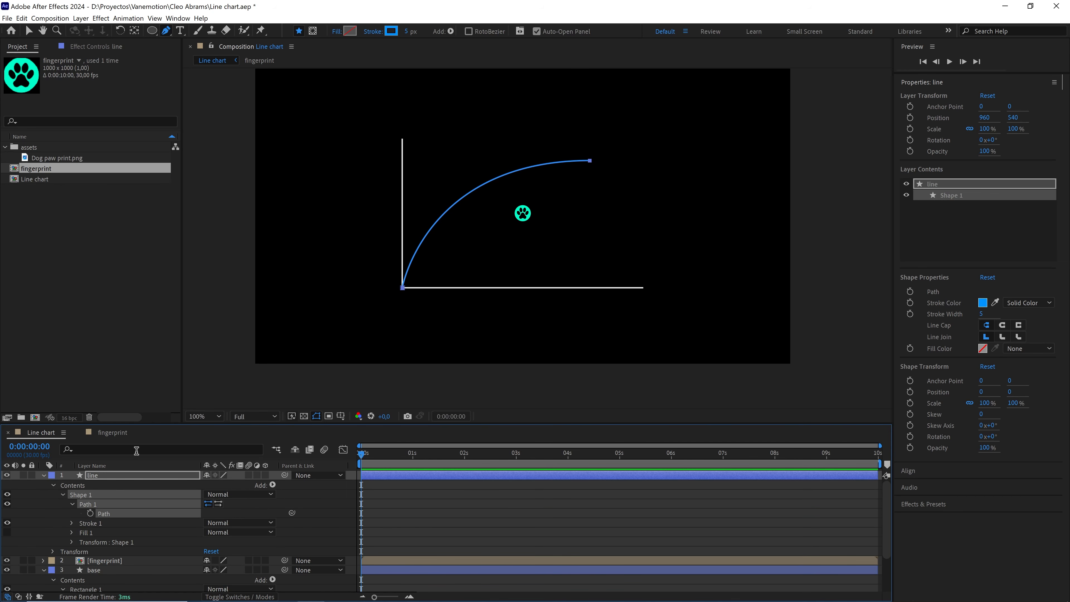
left_click(178, 18)
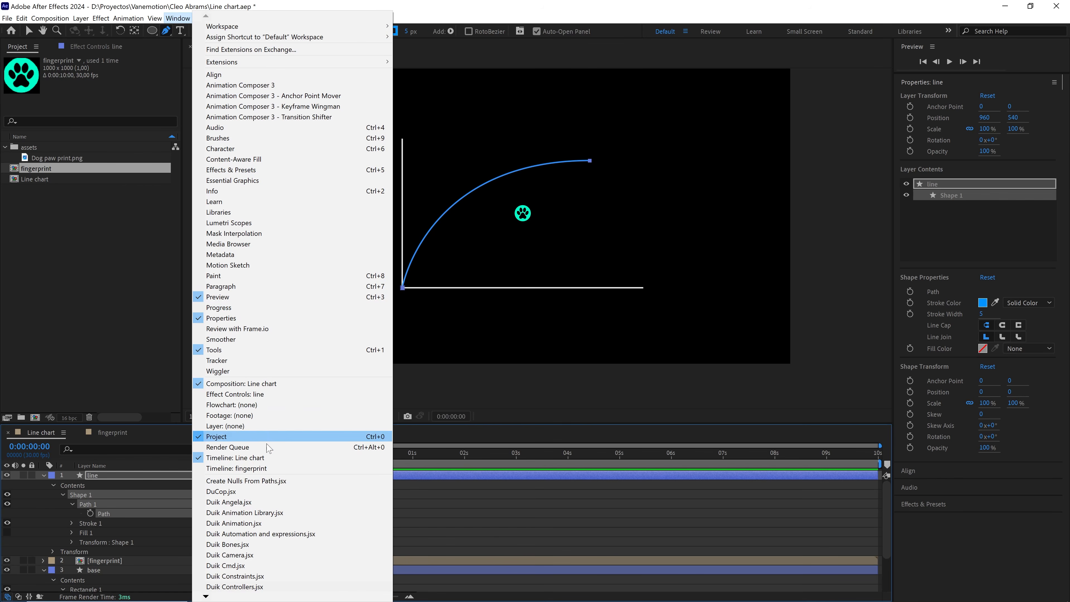
left_click(259, 481)
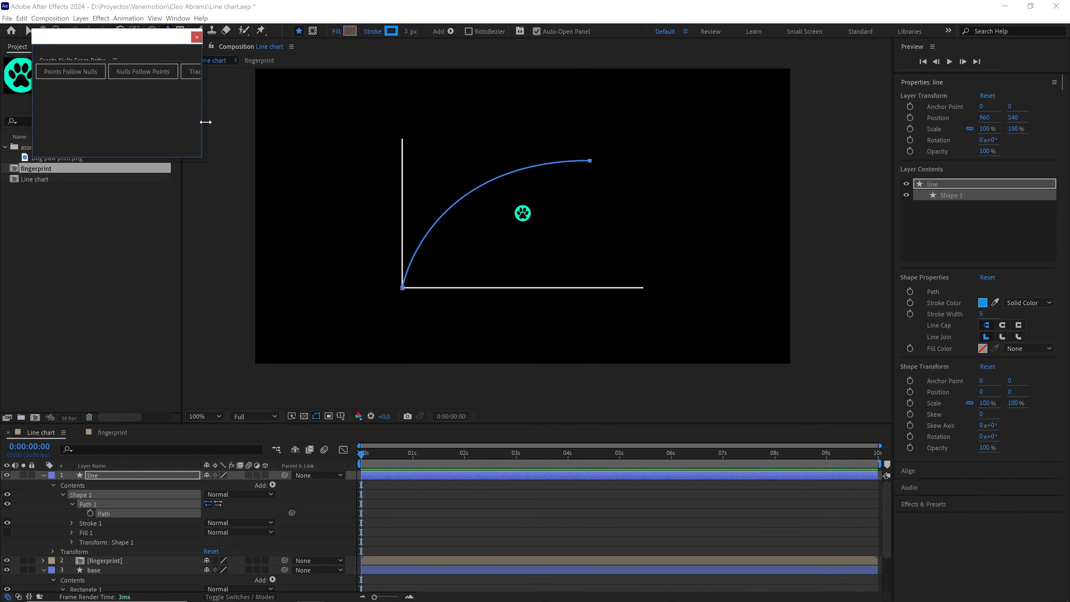
left_click_drag(203, 123, 262, 121)
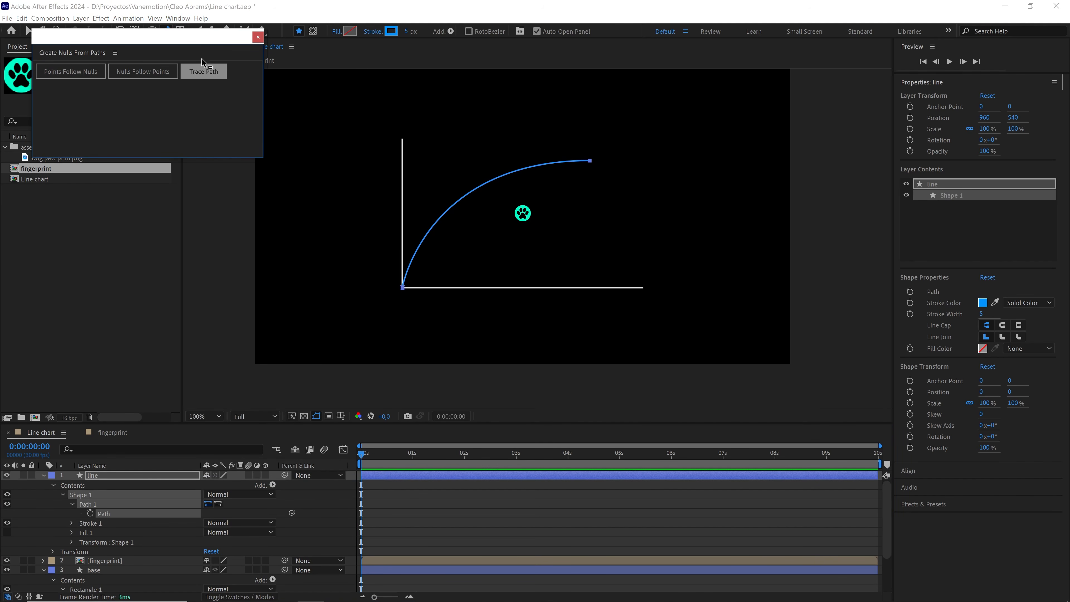
left_click_drag(194, 44, 317, 113)
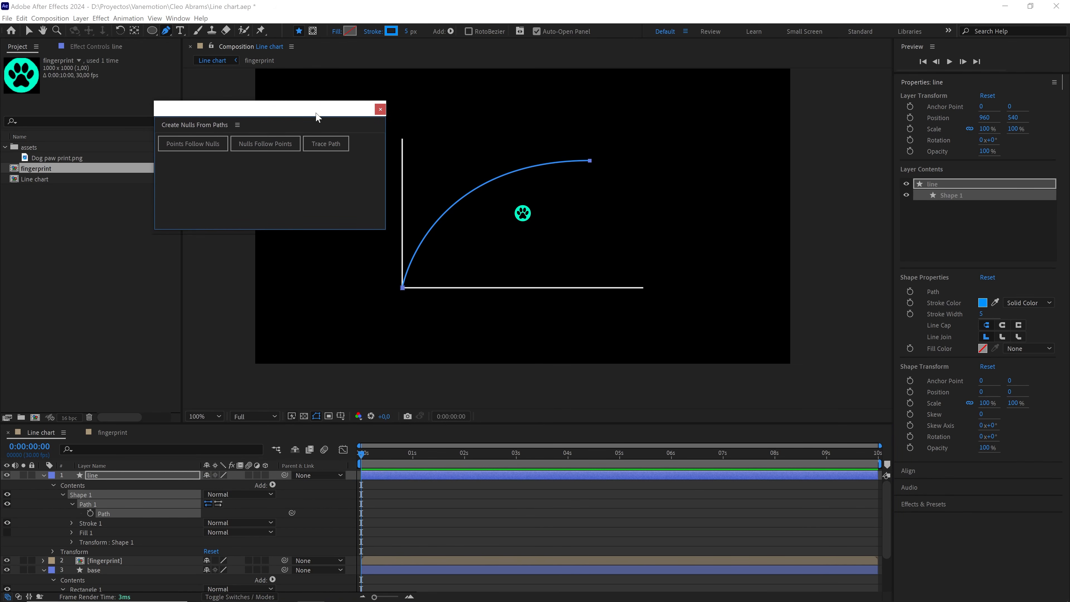
left_click(326, 144)
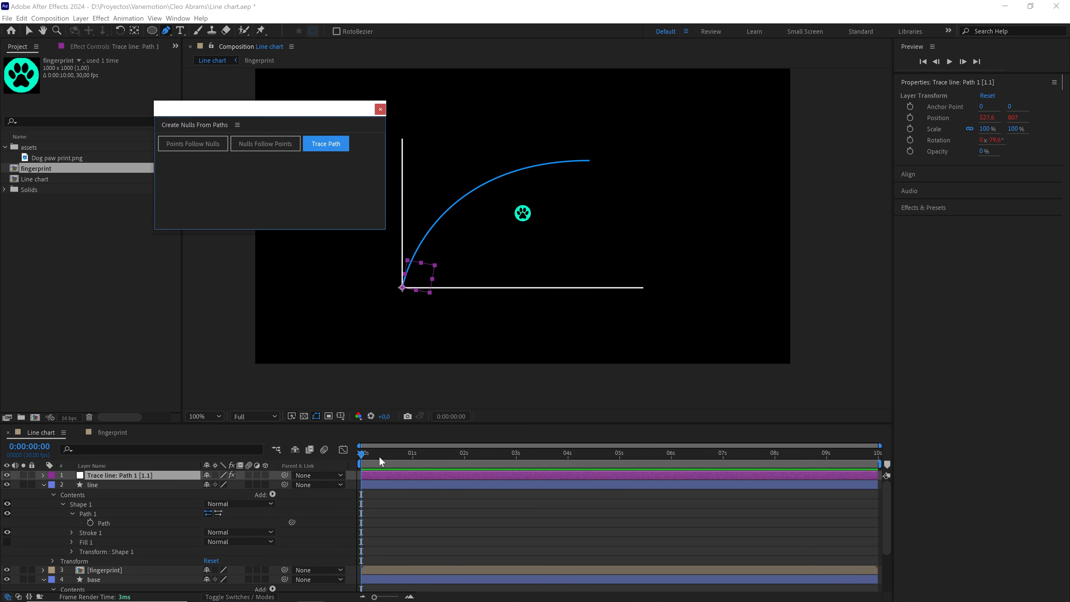
Show the trace null's Trace Path properties and remove the looping expression from Progress
left_click_drag(380, 457, 585, 445)
key("e")
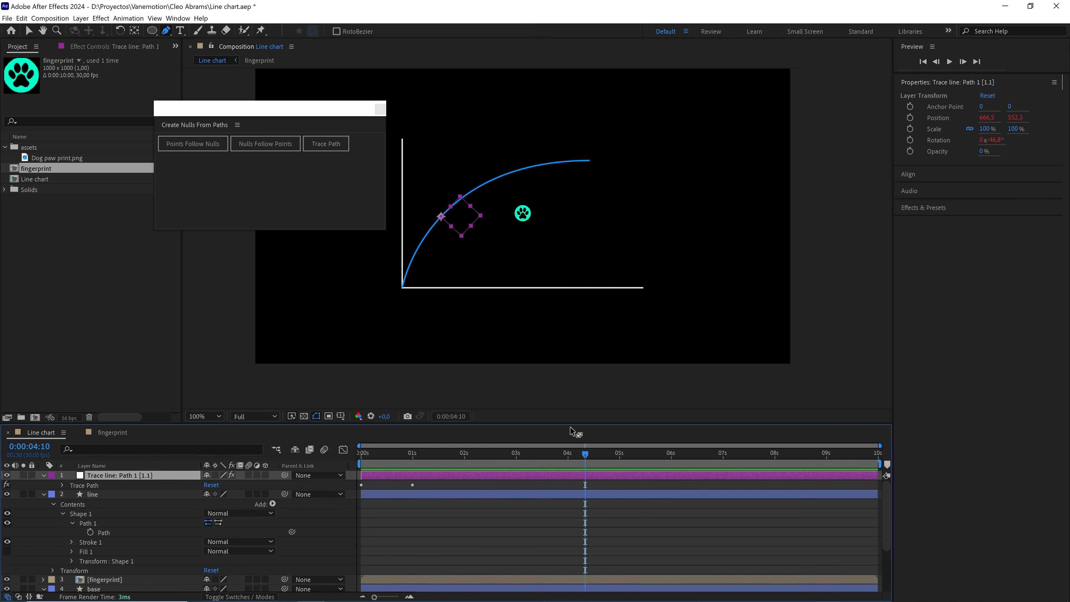
key("e")
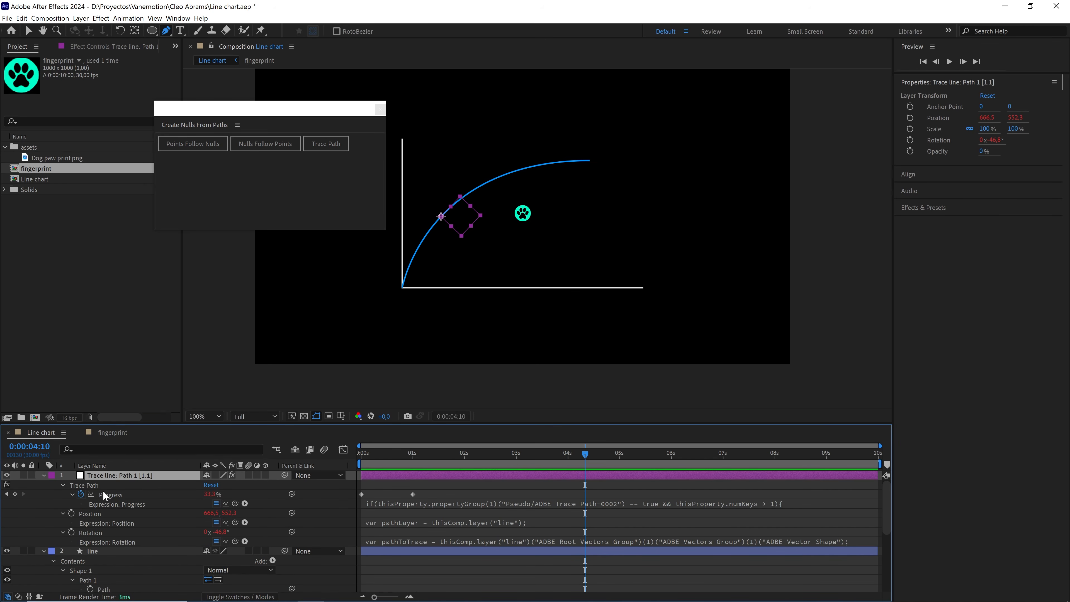
left_click(480, 505)
left_click(475, 511)
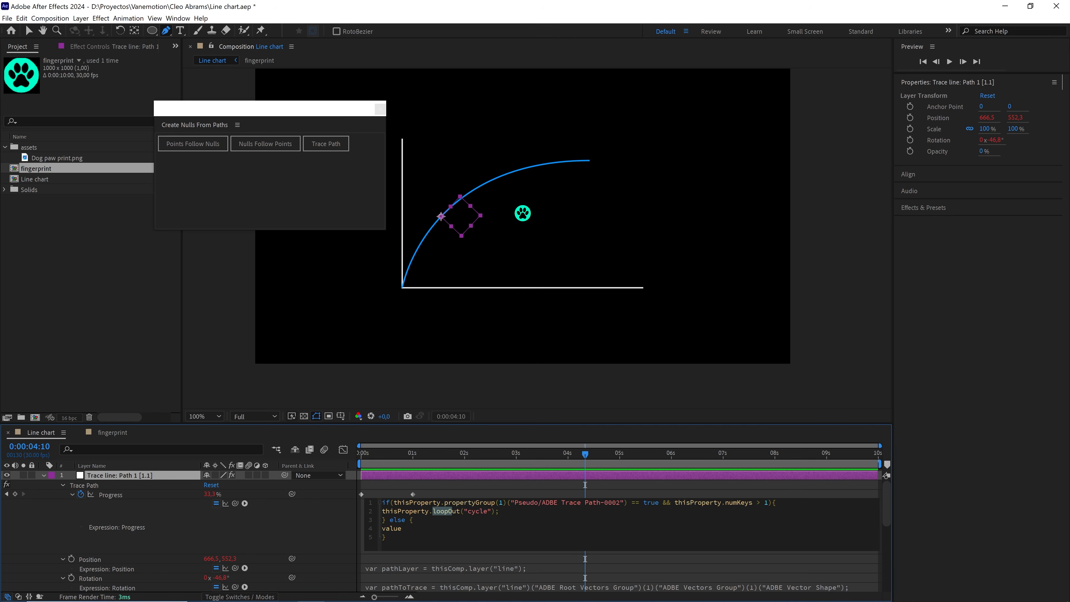
left_click_drag(584, 454, 478, 447)
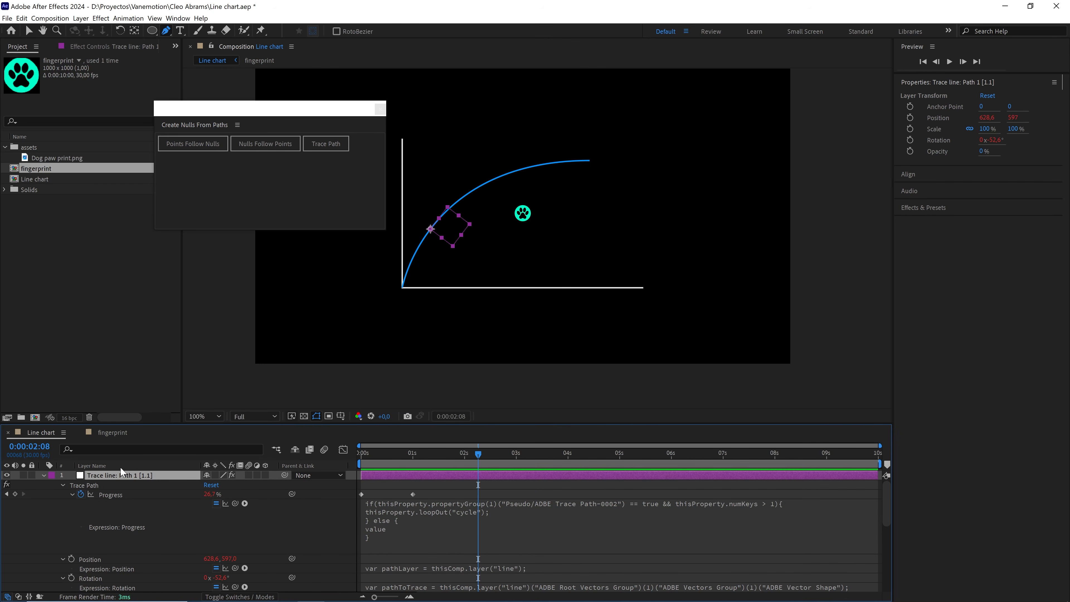
left_click(80, 494, "alt")
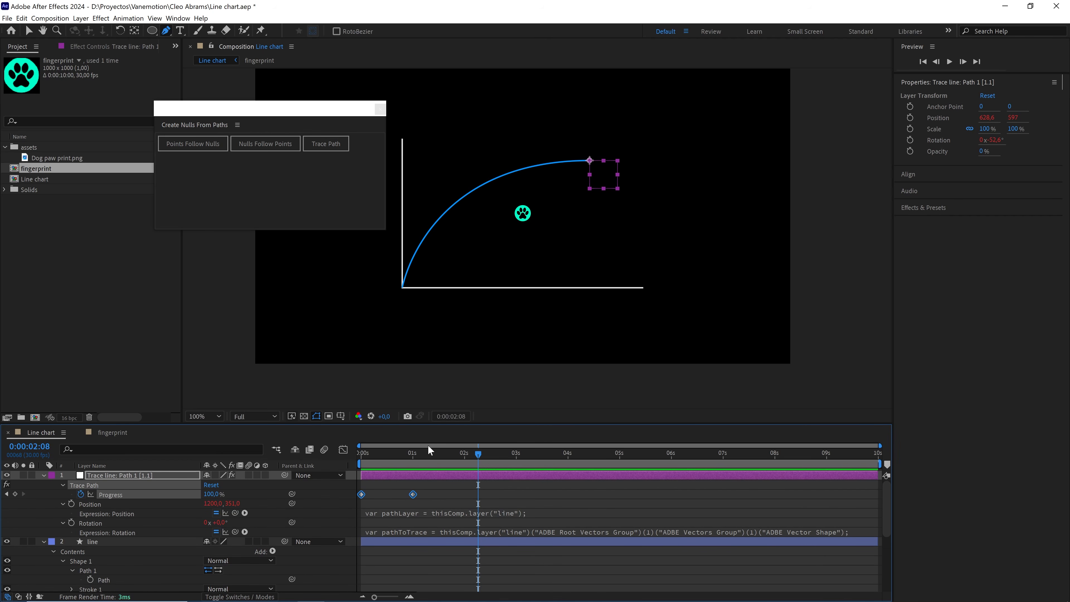
Move the trace null's final Progress keyframe to about 4 seconds and scrub the timeline to check the motion
mouse_move(412, 451)
left_mouse_down()
mouse_move(357, 452)
mouse_move(614, 453)
mouse_move(423, 452)
left_mouse_up()
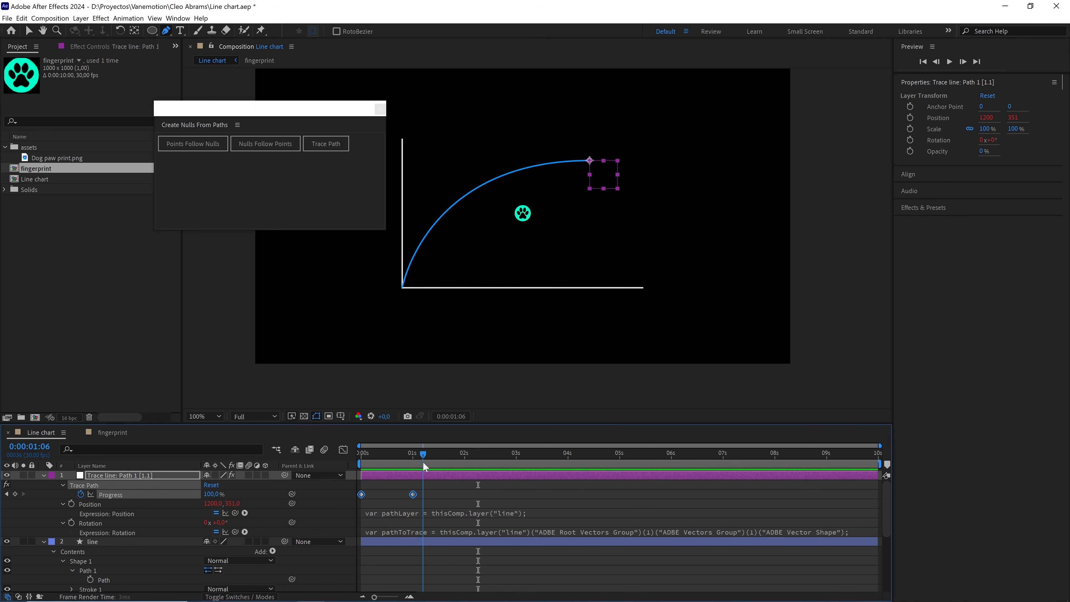
left_click_drag(413, 494, 571, 488)
left_click_drag(428, 455, 452, 317)
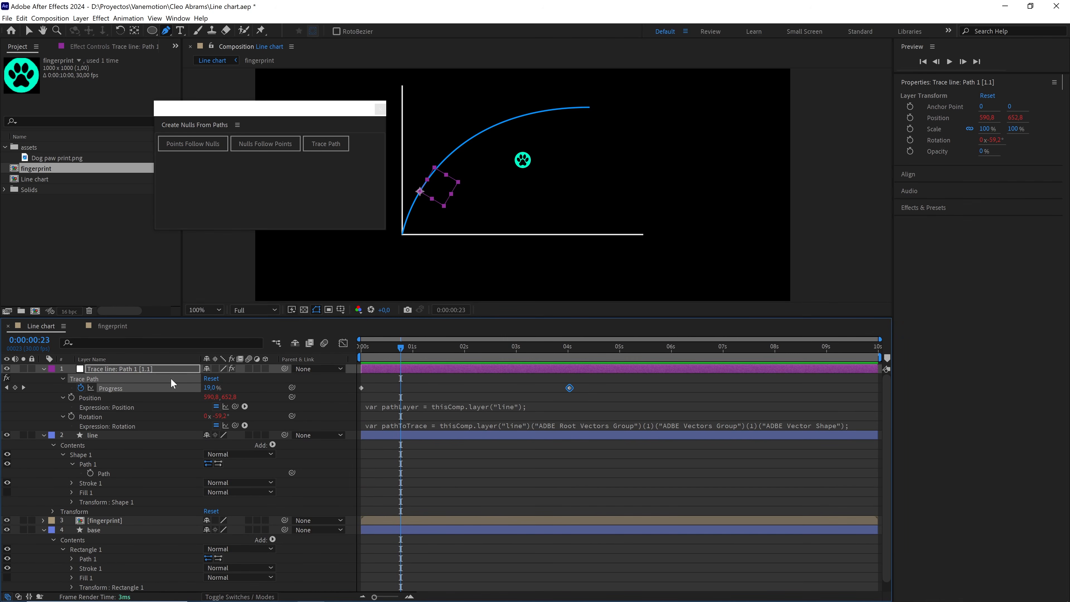
Link the fingerprint layer's Position to the trace null's Position and scrub the timeline to check that the marker follows the curve
left_click(139, 370)
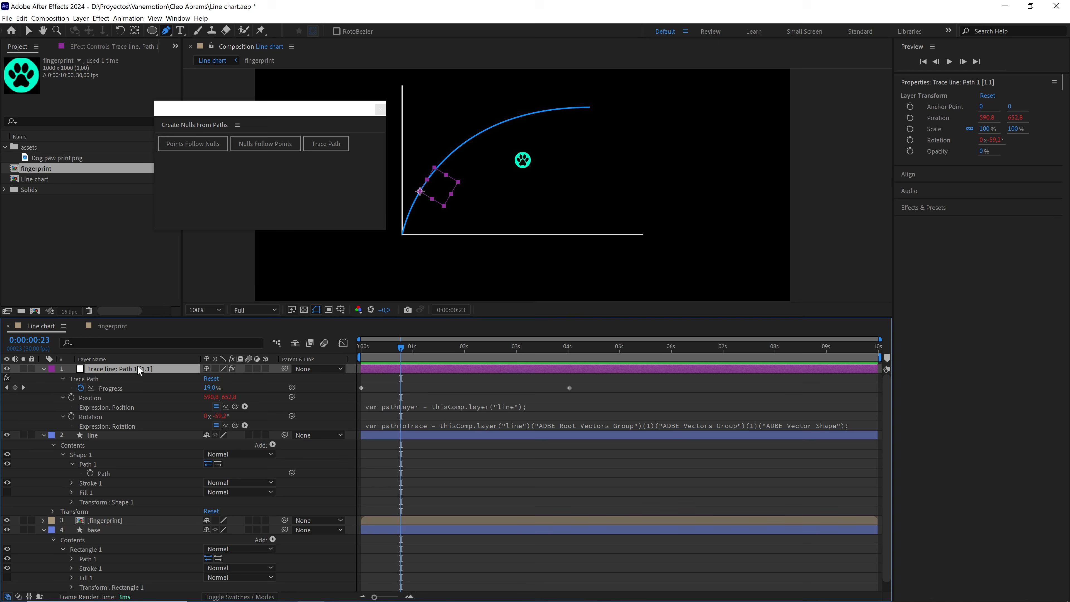
left_click(112, 520, "ctrl")
key("p")
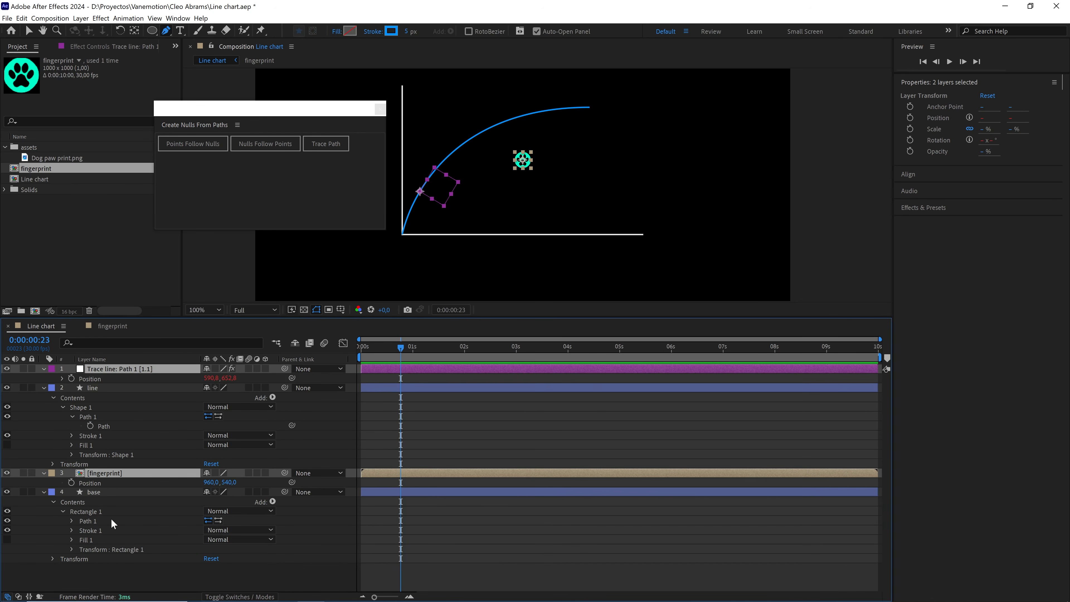
left_click_drag(293, 482, 116, 378)
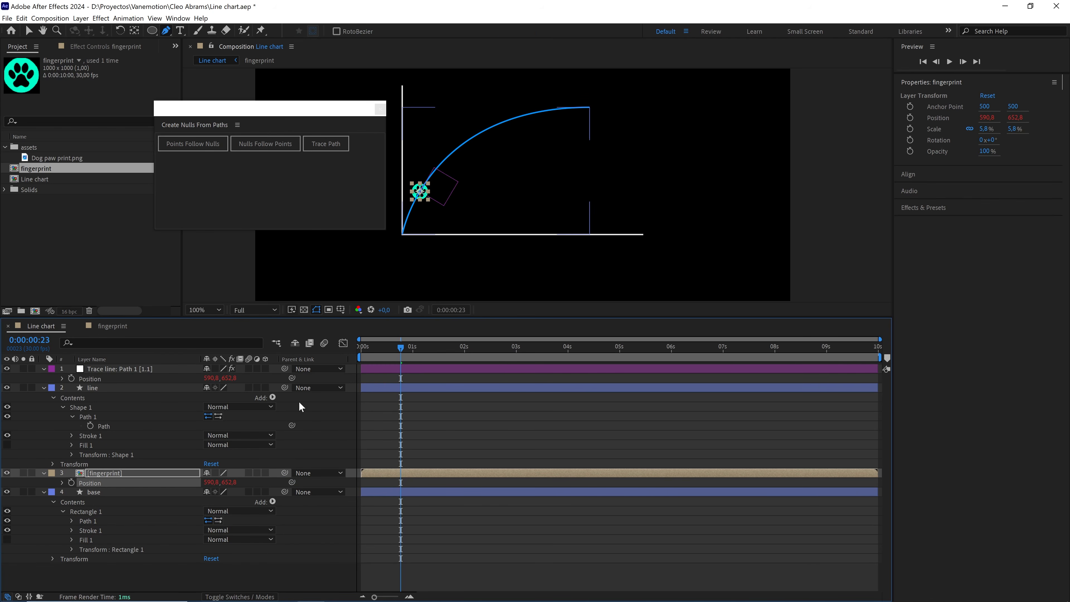
left_click(415, 410)
left_click_drag(401, 353, 435, 362)
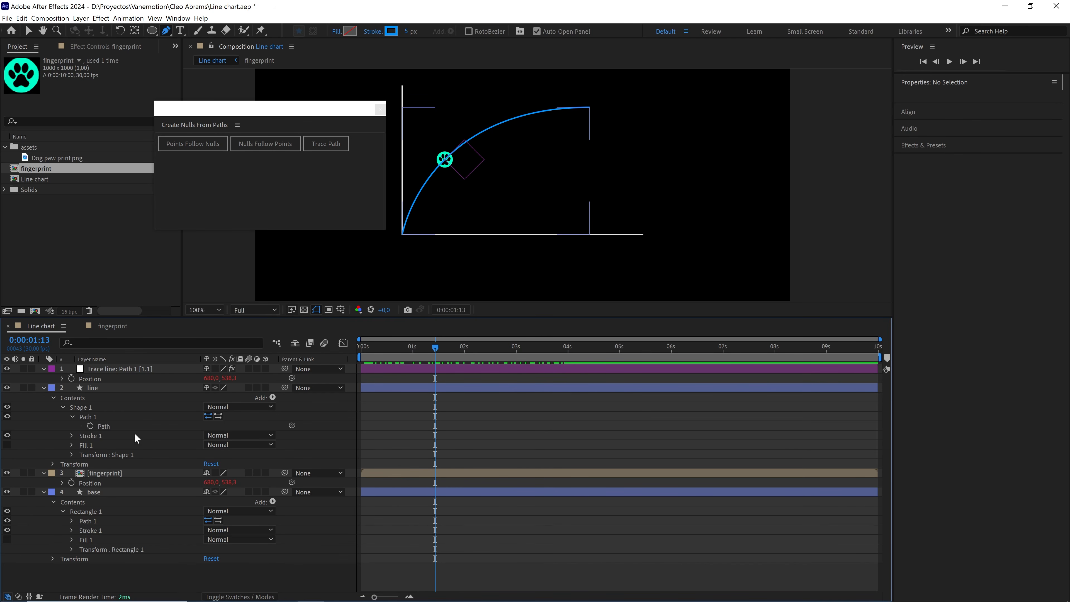
Try reshaping the line layer's curve by shortening and tilting the inner direction handle of its upper end point
left_click(141, 387)
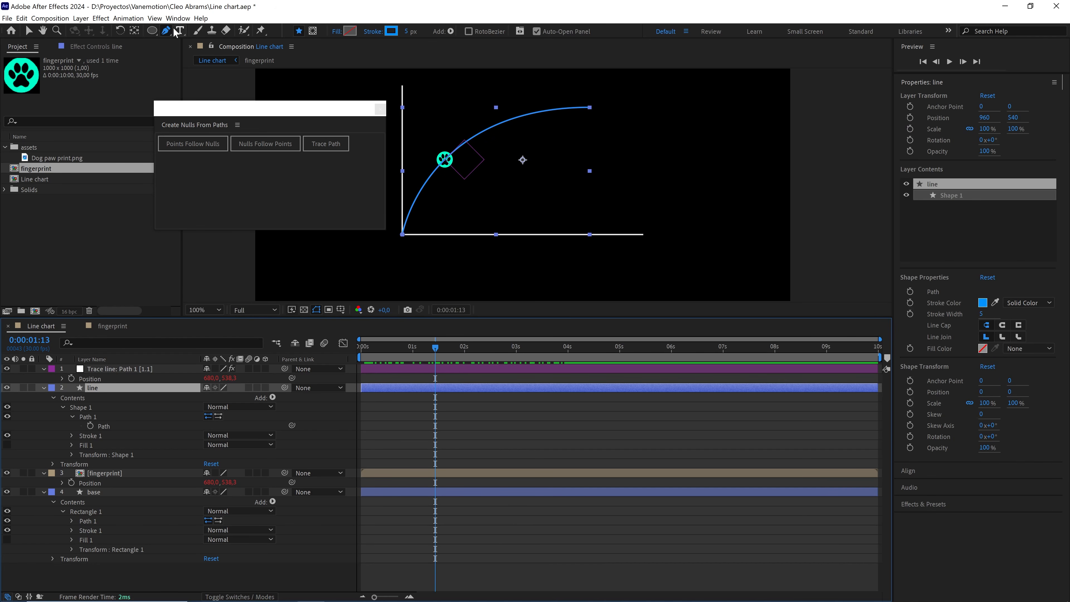
left_click(589, 107)
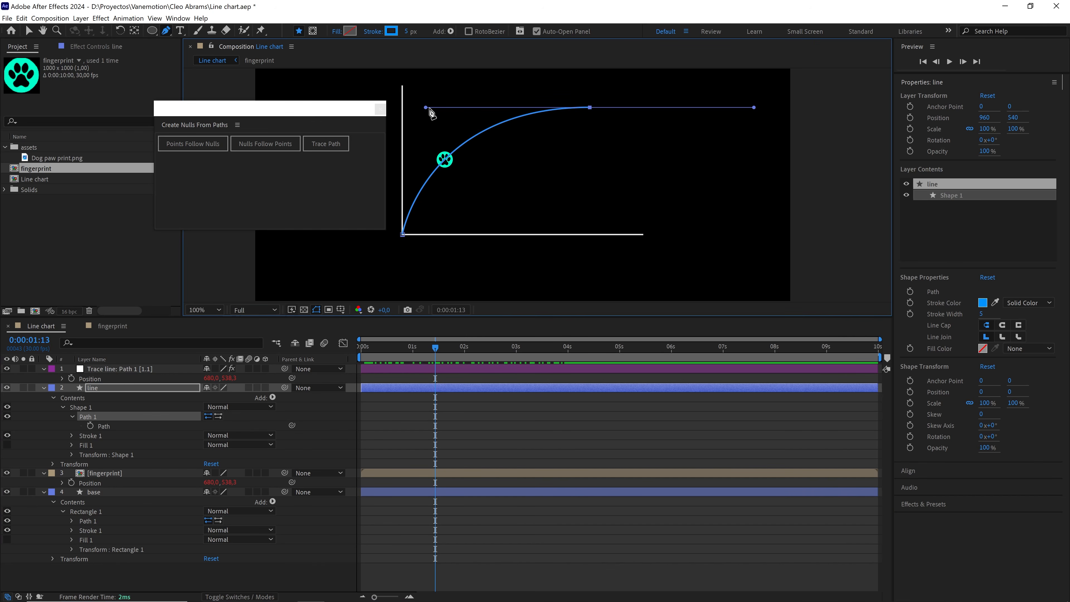
left_click_drag(427, 106, 476, 118)
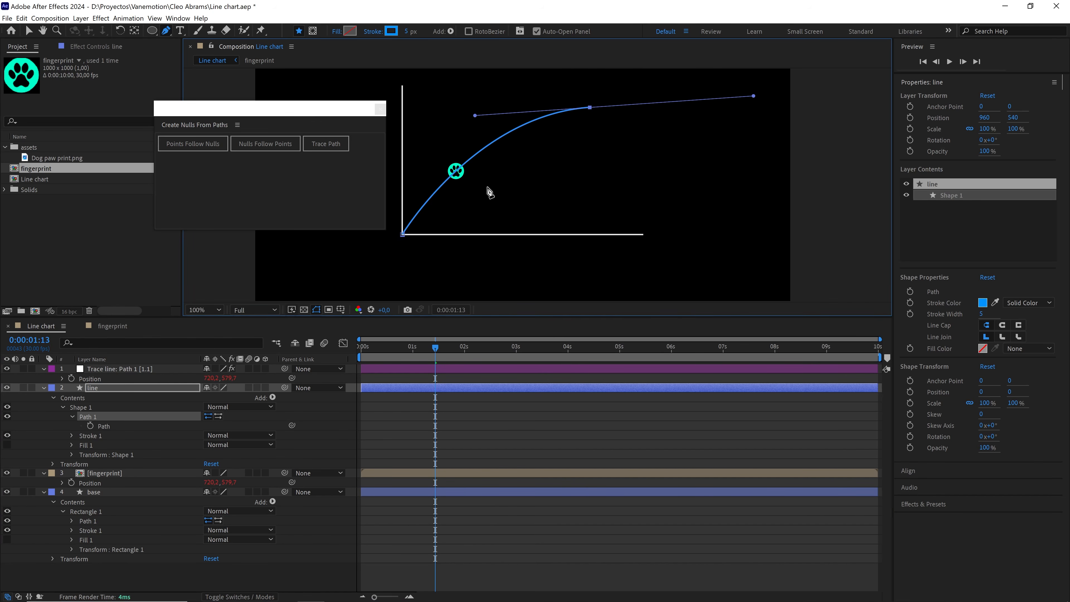
Move the fingerprint layer to the top of the layer stack and inspect the marker at the axes' origin on the first frame
left_click_drag(129, 471, 124, 369)
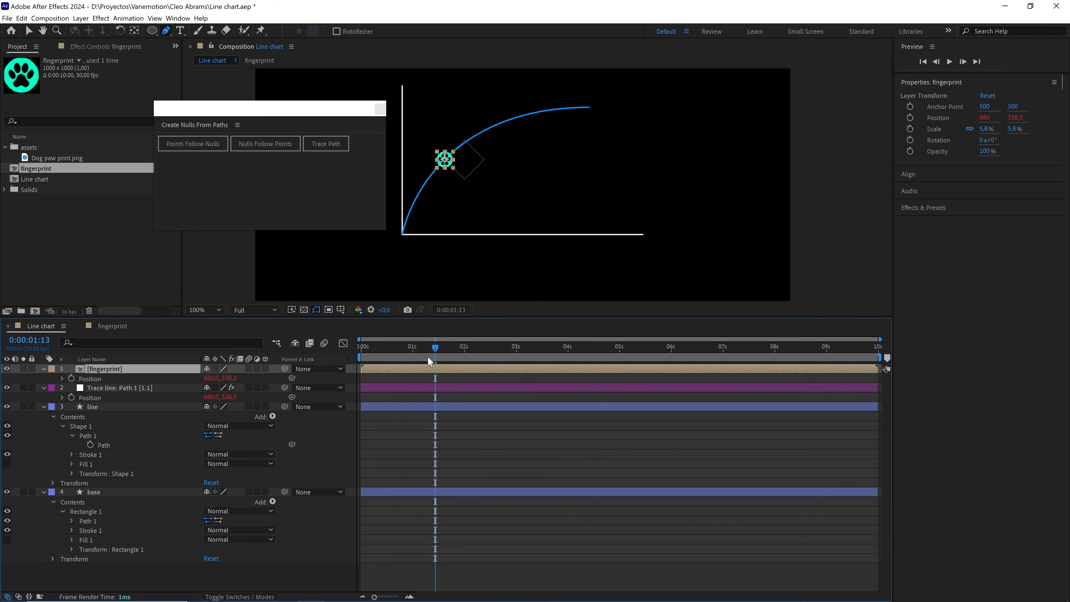
left_click_drag(428, 359, 350, 352)
scroll(424, 283, "up", 1)
left_click_drag(421, 277, 638, 200)
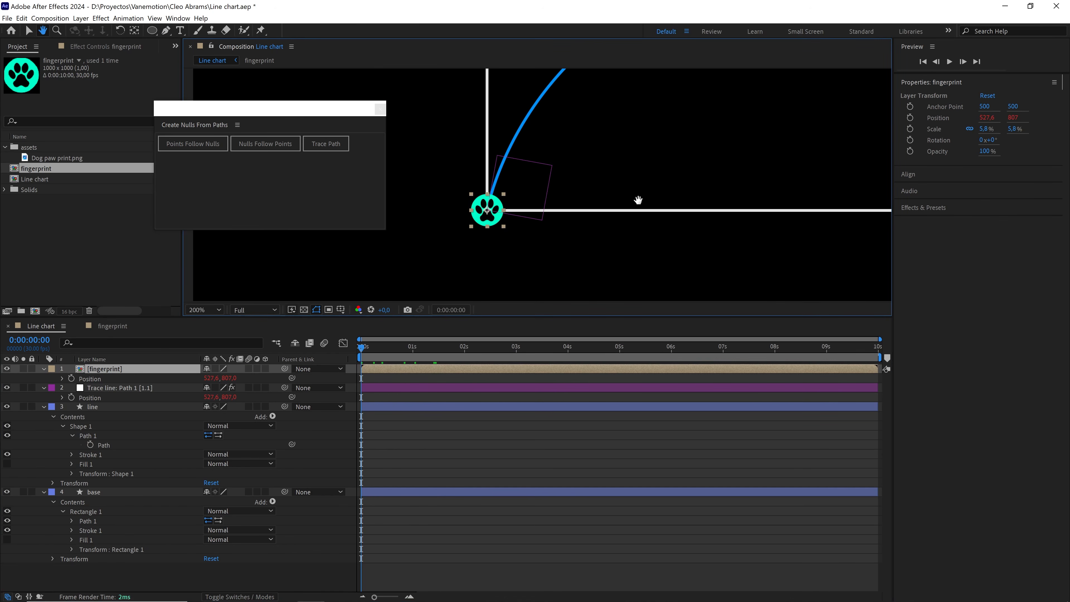
key("g")
left_click(466, 423)
key("period")
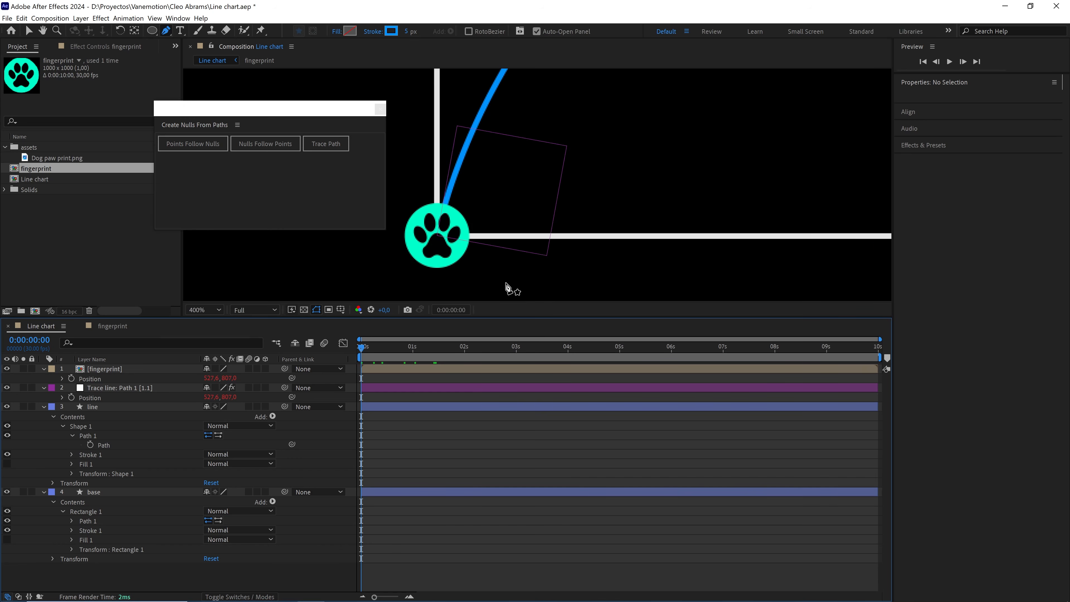
Enlarge the composition view, close the Create Nulls From Paths panel and add a text layer reading 10 beside the axes' origin
left_click_drag(488, 269, 571, 243)
left_click_drag(518, 319, 502, 455)
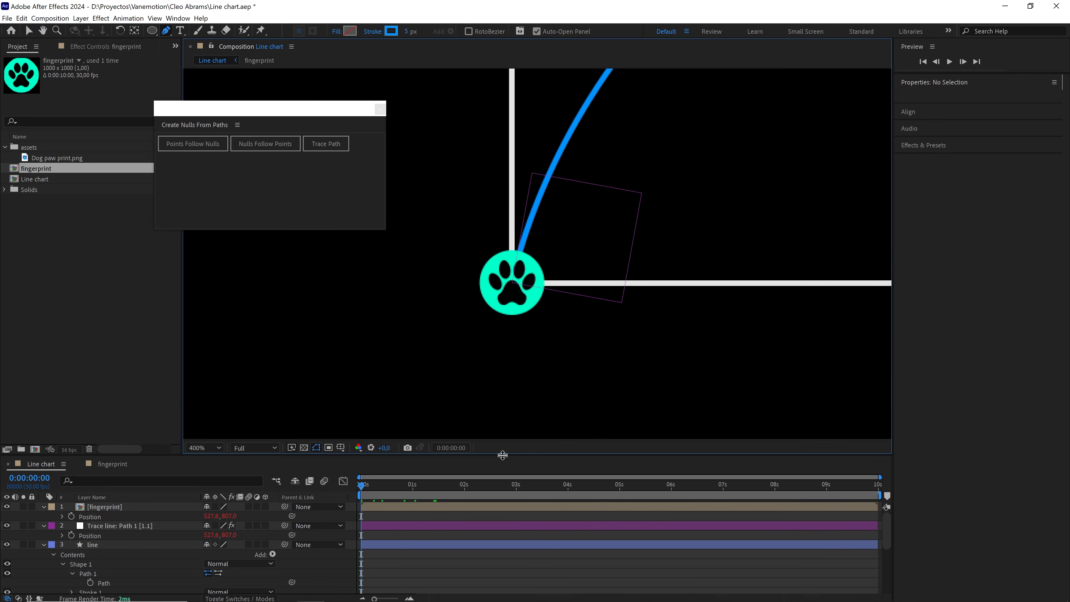
left_click(380, 108)
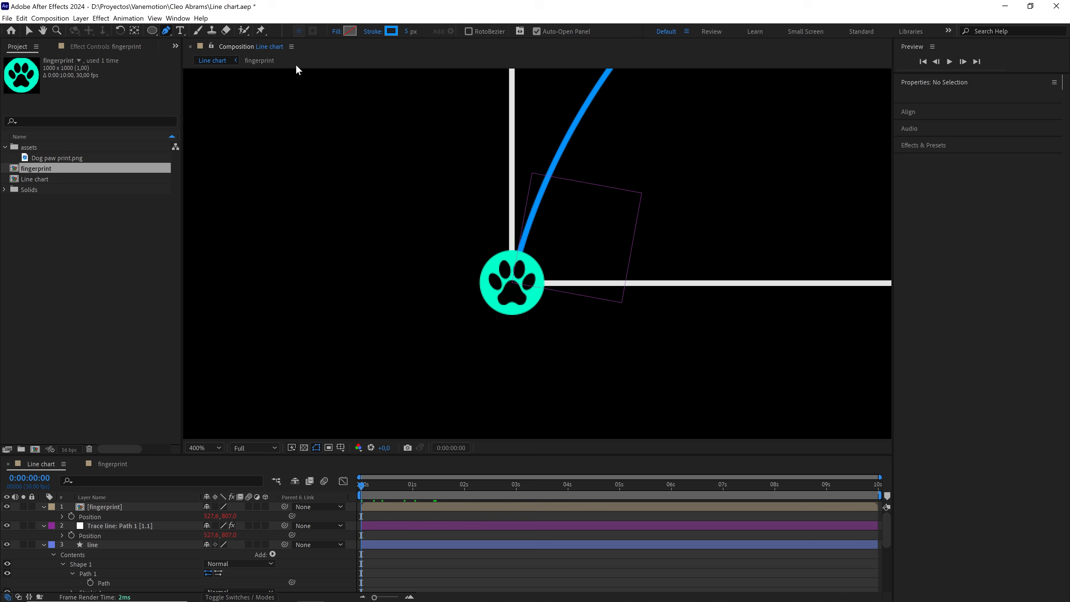
left_click(181, 31)
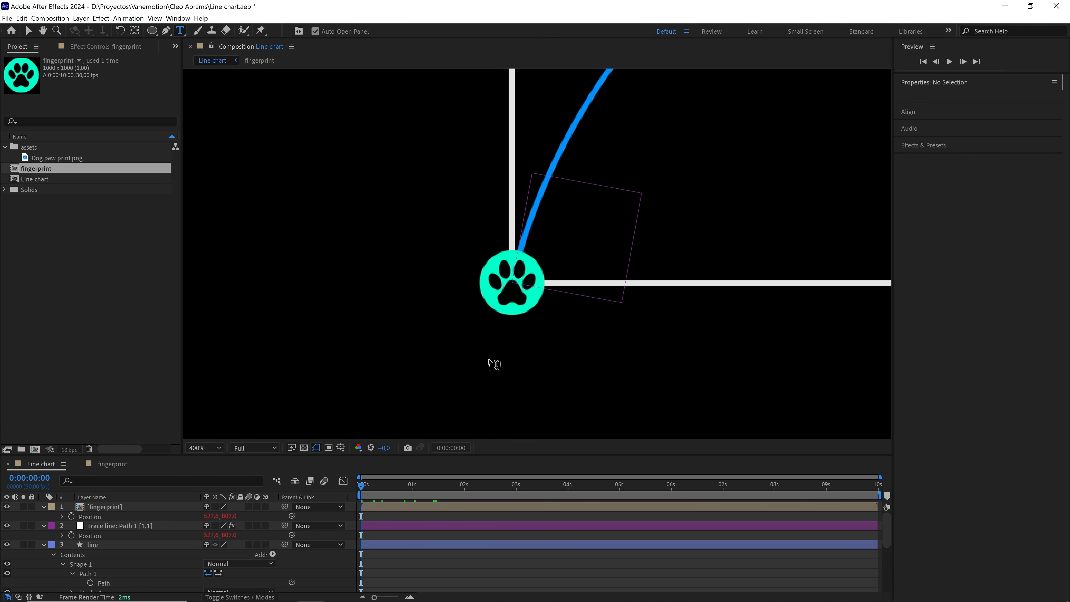
left_click(422, 264)
type("10")
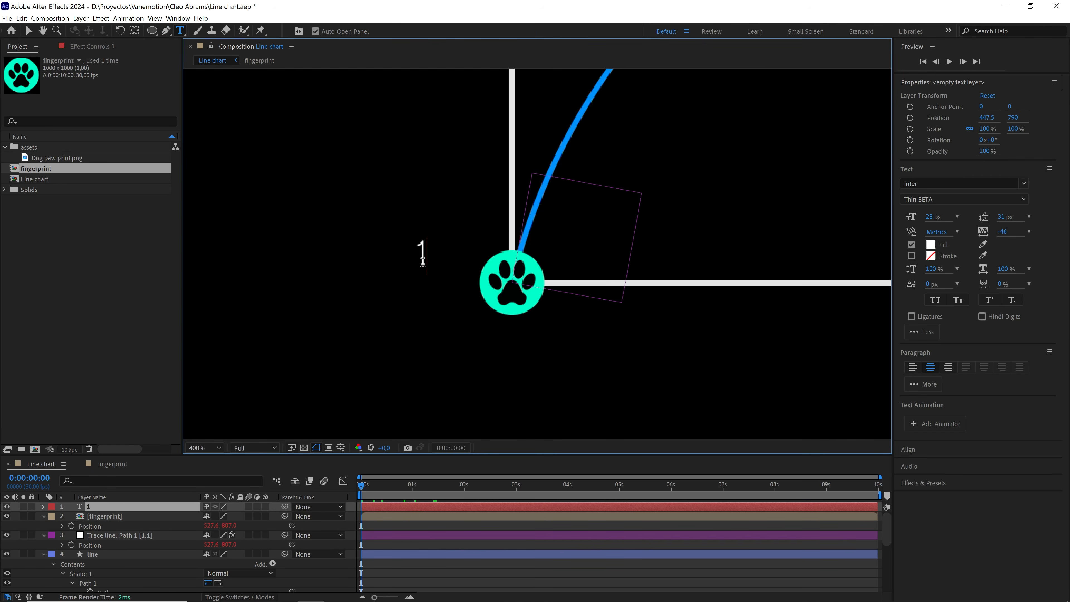
Set the 10 text layer's font to Arial Regular with centered paragraph alignment
left_click(131, 508)
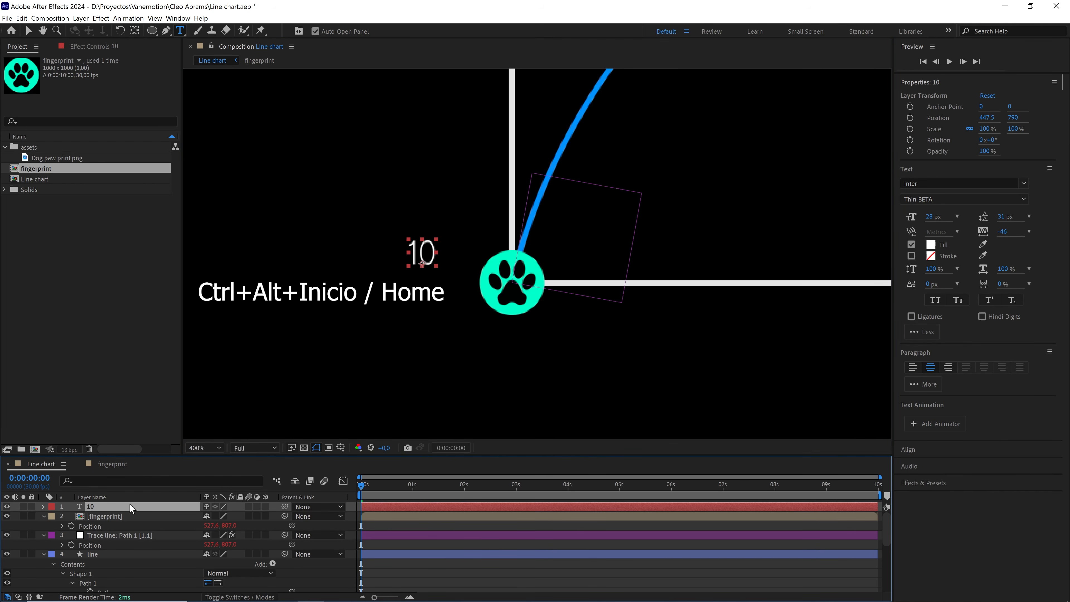
left_click(925, 178)
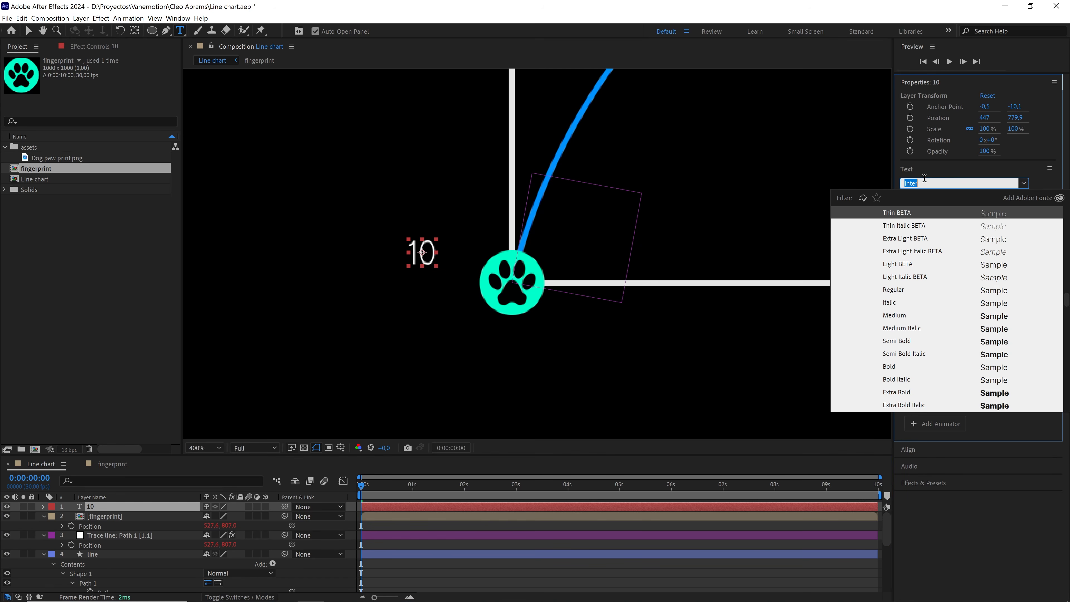
type("aria")
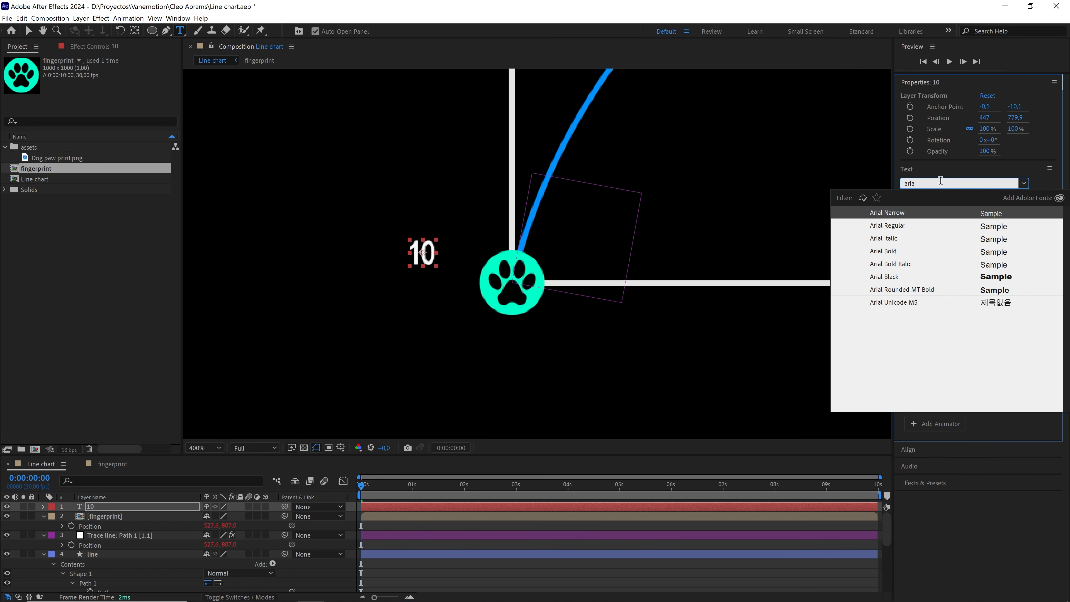
left_click(909, 226)
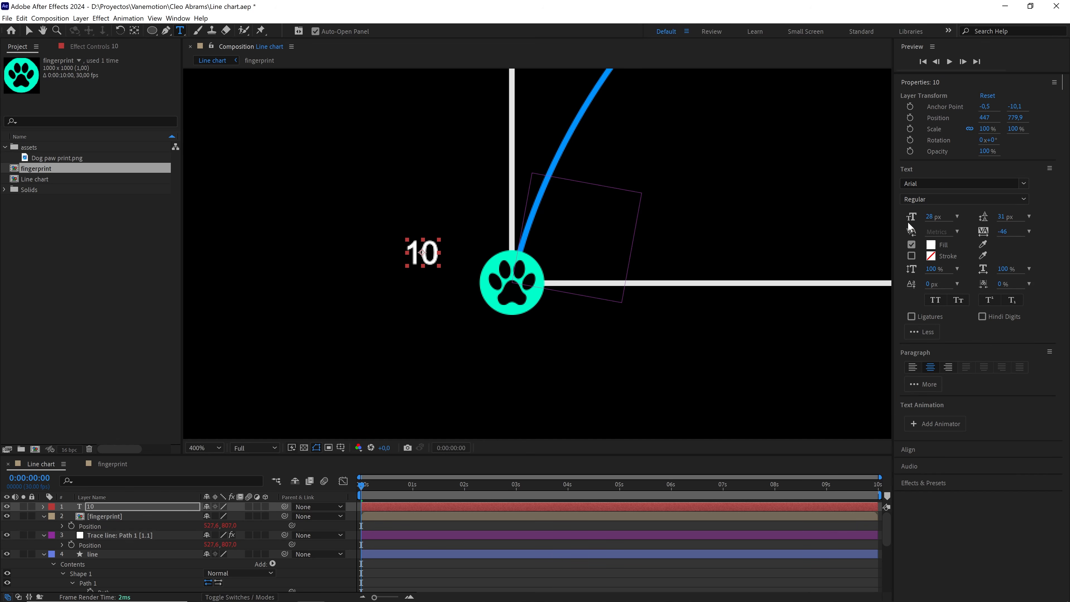
left_click(932, 367)
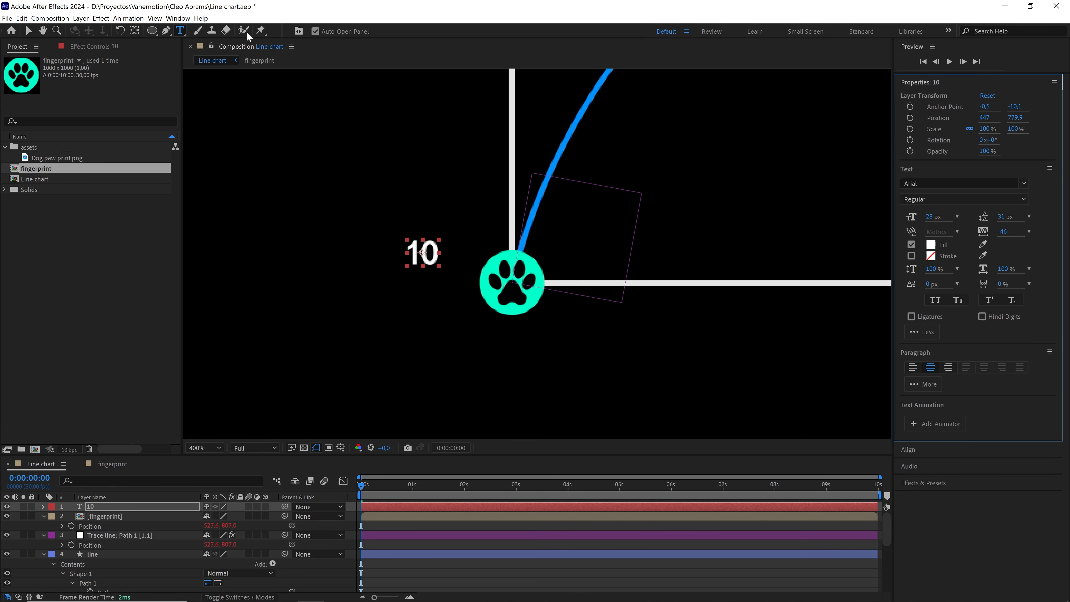
left_click(182, 21)
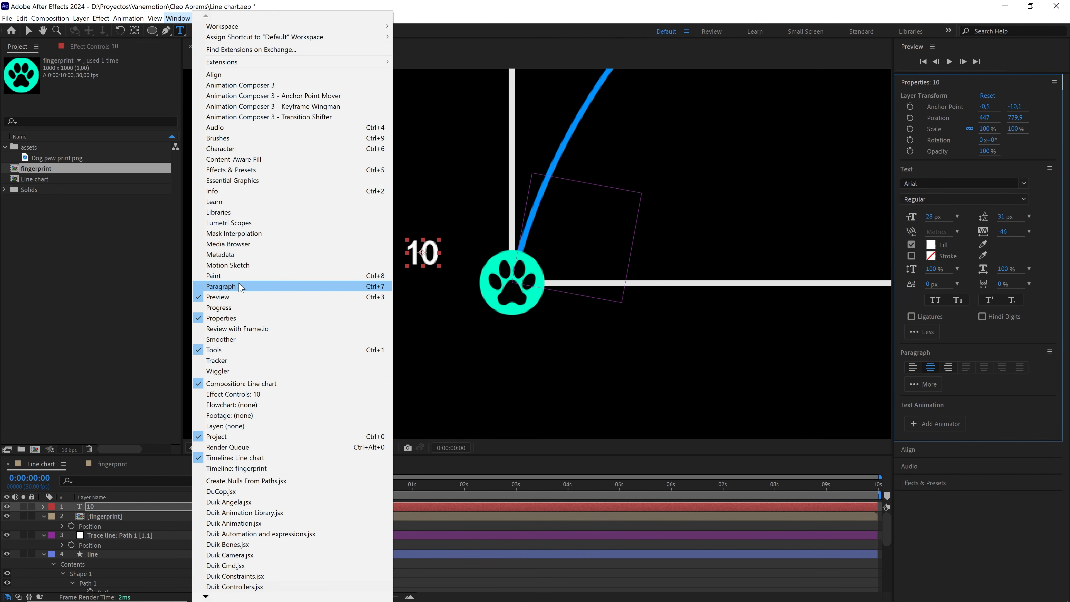
left_click(939, 367)
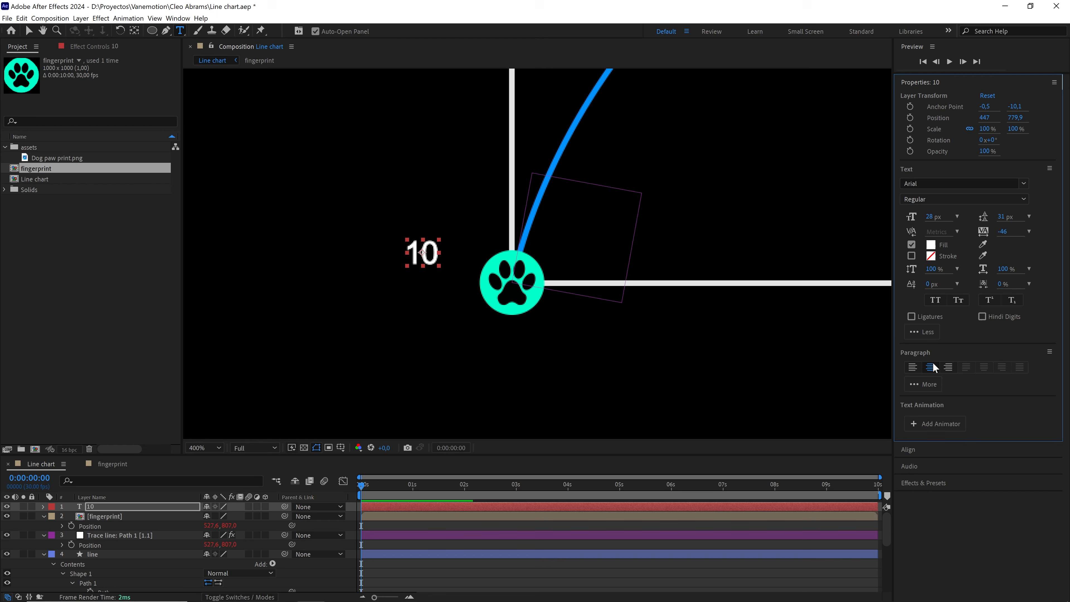
Center the anchor point within the 10 text layer and scale the layer to 200%
left_click(110, 508)
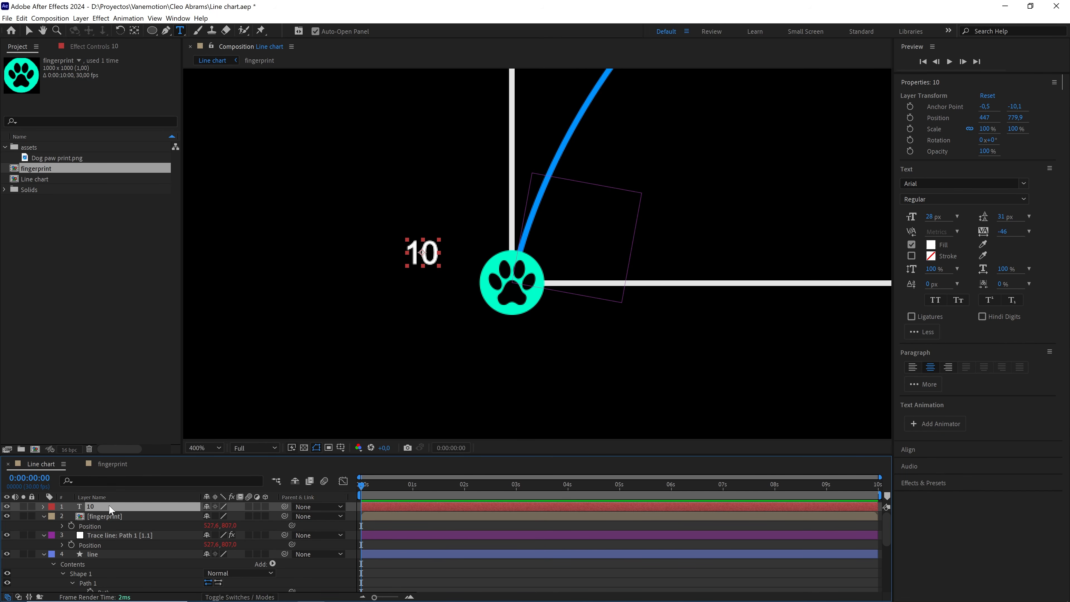
key("ctrl+alt+Home")
key("v")
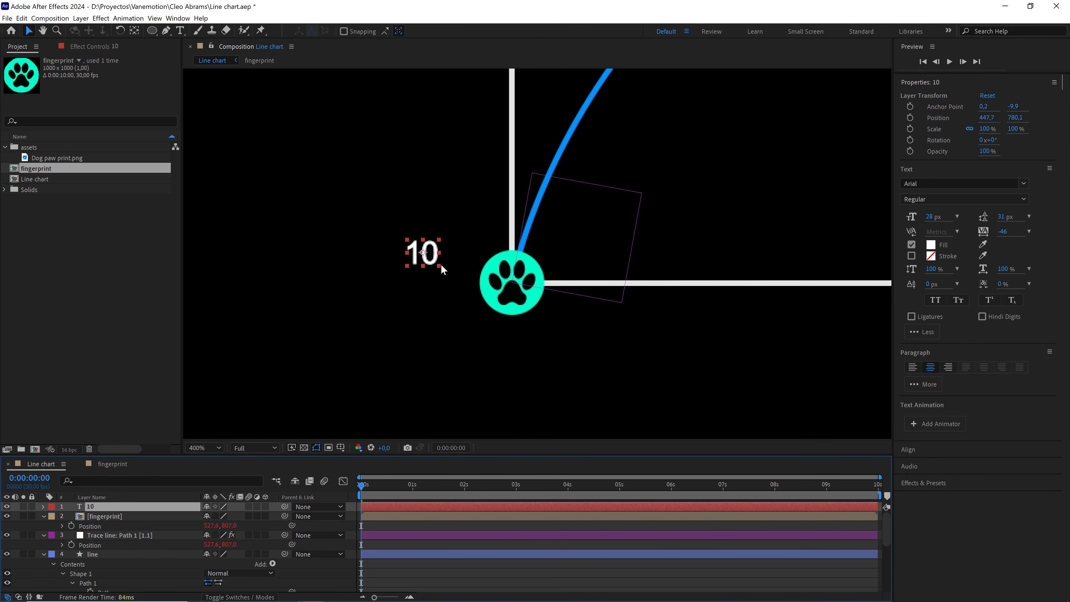
mouse_move(440, 265)
left_mouse_down()
mouse_move(466, 281)
mouse_move(457, 276)
left_mouse_up()
scroll(497, 288, "down", 1)
left_click_drag(517, 293, 500, 277)
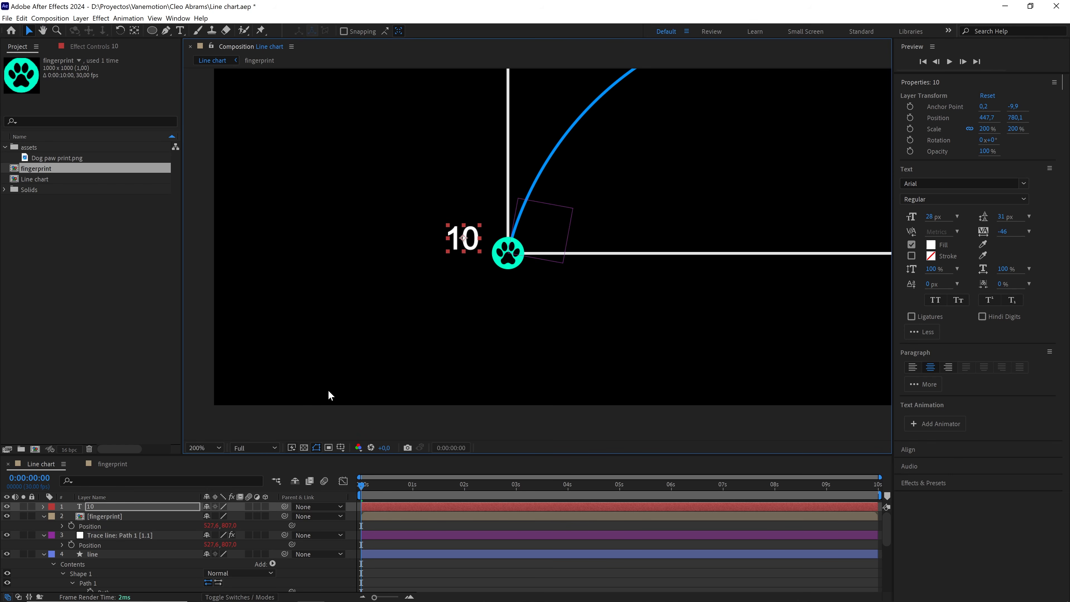
Set the current time to 0:00:01:04 and snap the 10 label's center onto the axes' origin
left_click_drag(367, 497, 419, 491)
key("ctrl")
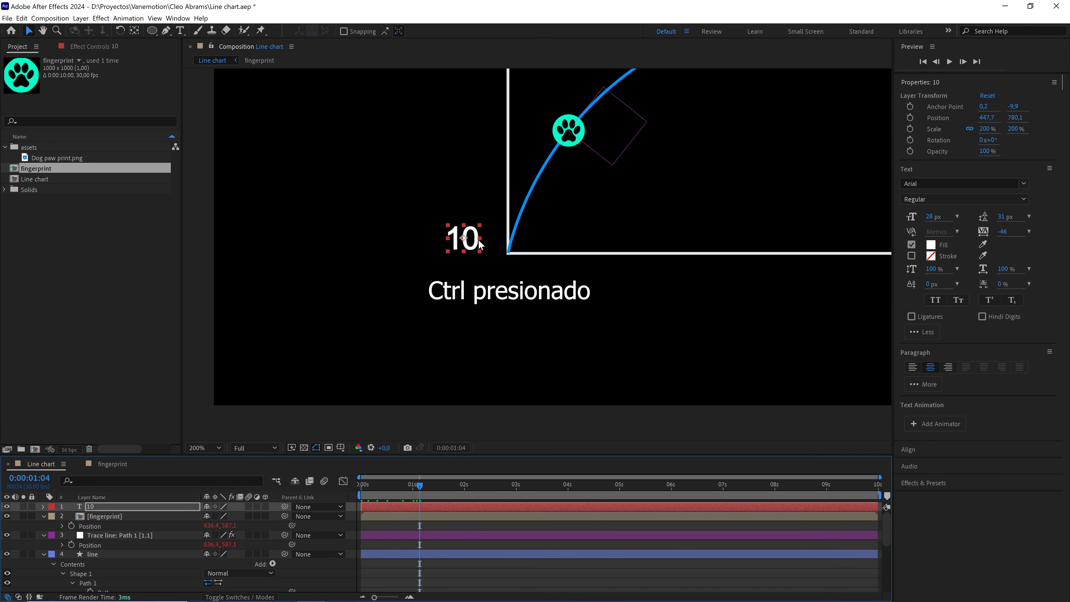
left_click_drag(463, 239, 508, 253)
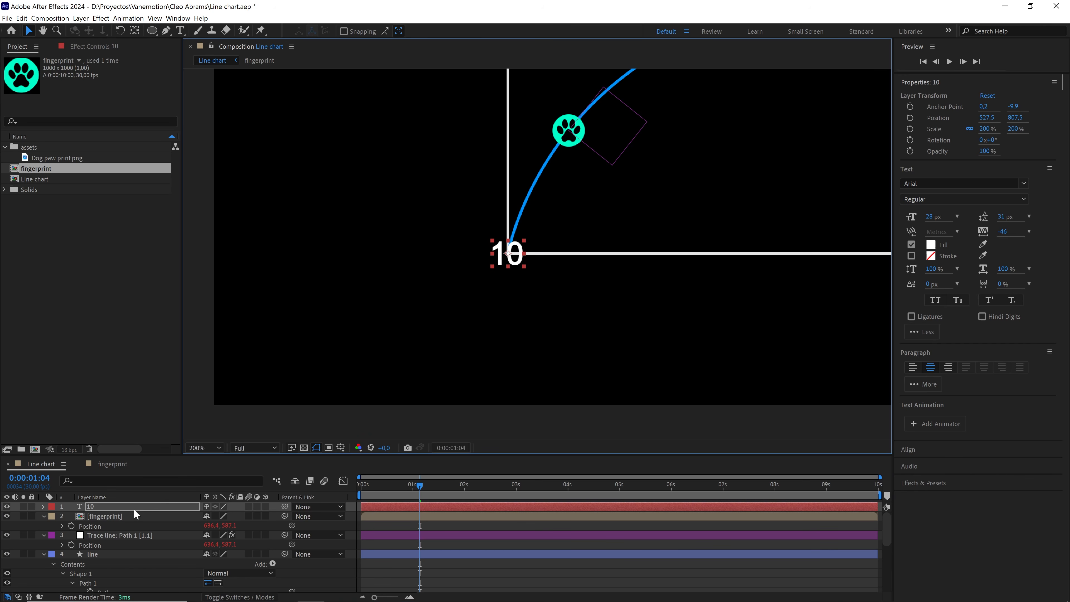
Duplicate the 10 label, placing the copy beside the vertical axis at about 424, 807.5 and the original below the origin at about 527.5, 898
key("ctrl+d")
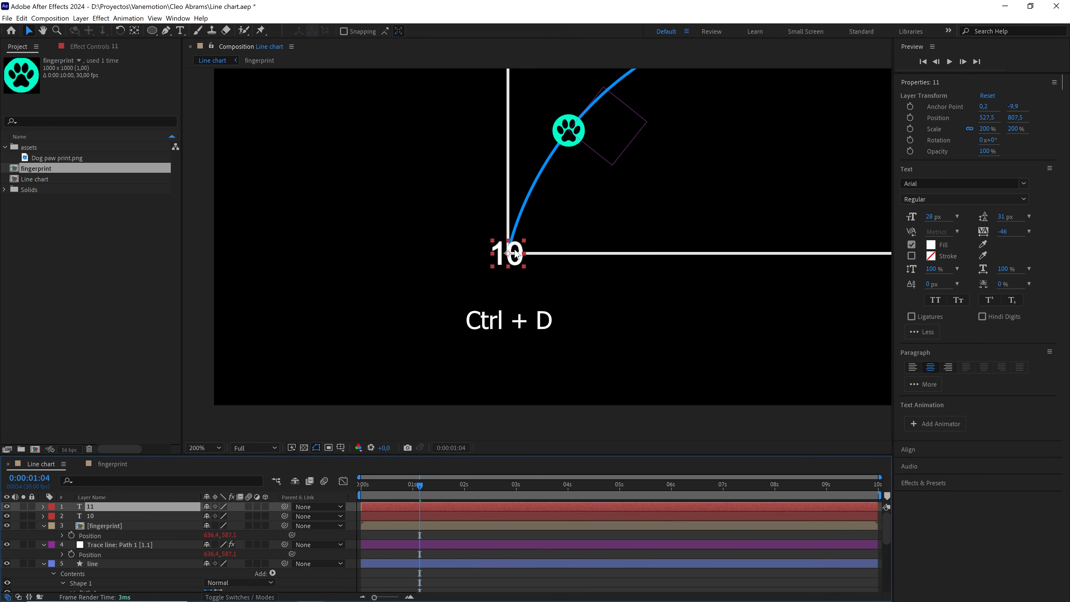
left_click_drag(516, 253, 511, 296)
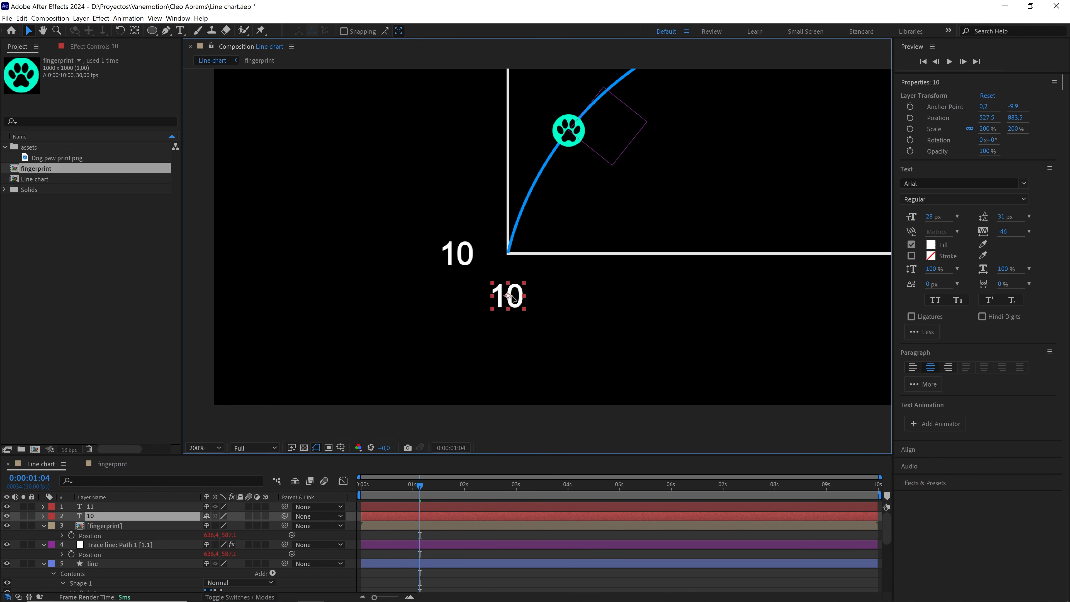
left_click_drag(465, 256, 458, 257)
left_click_drag(509, 296, 508, 303)
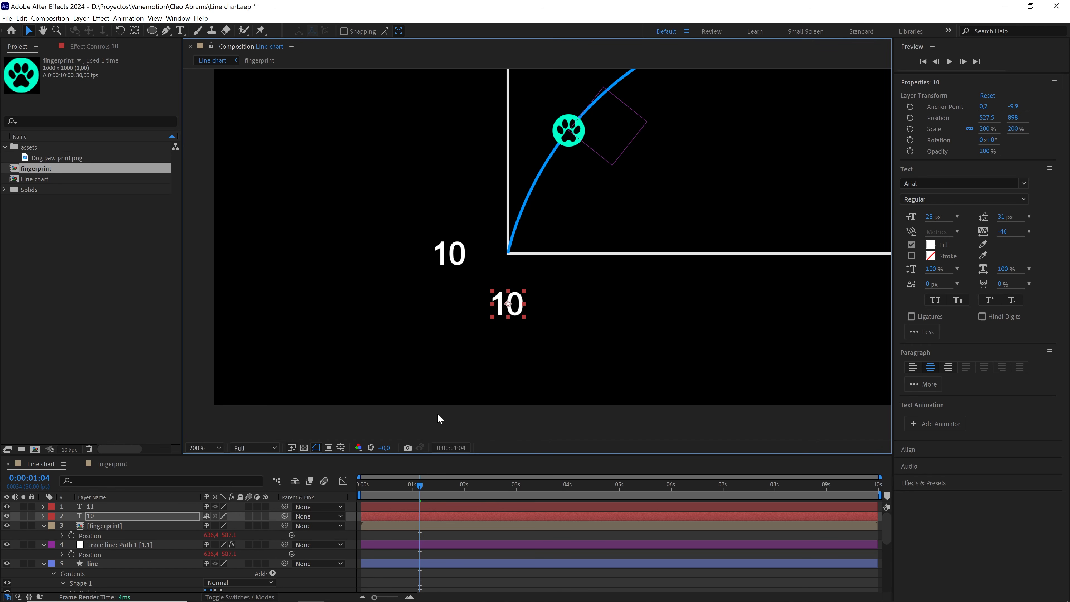
Apply the Slider Control effect to the duplicated label beside the vertical axis and expand that layer's properties
left_click_drag(413, 454, 413, 371)
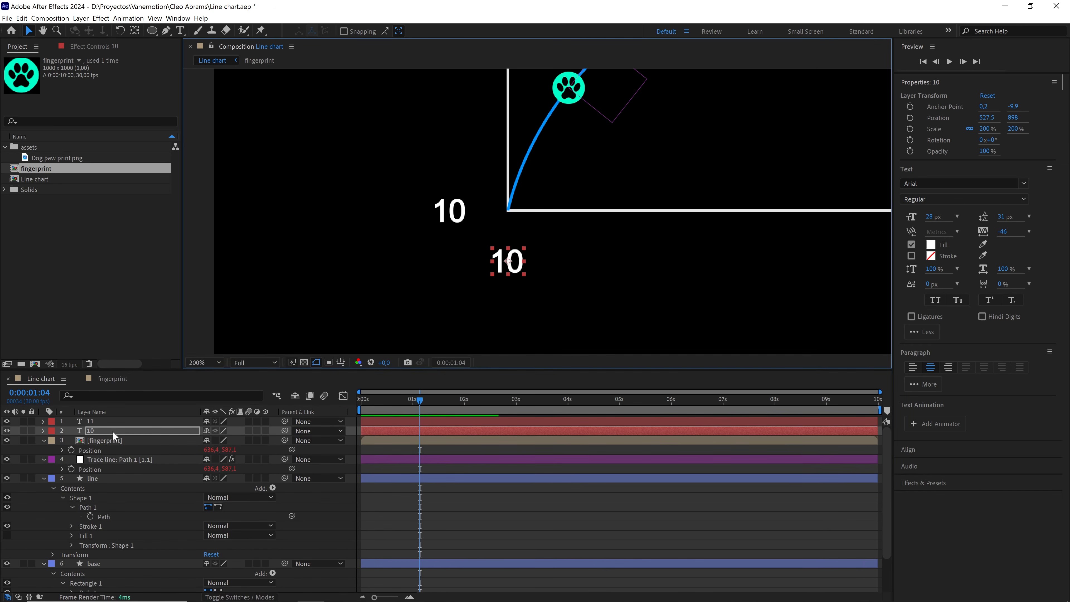
left_click(104, 422)
left_click(926, 483)
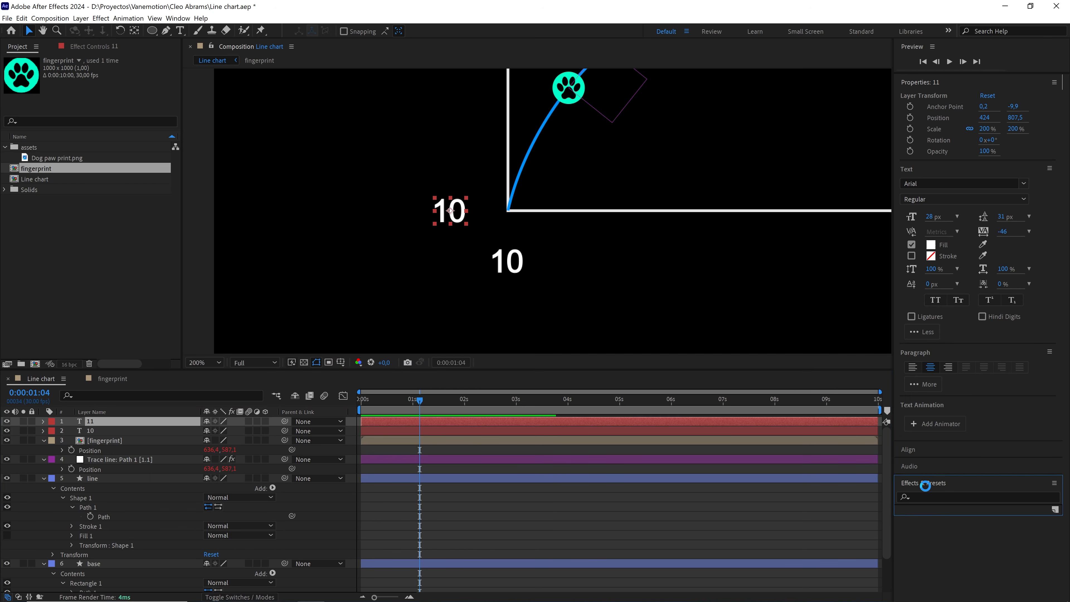
left_click(927, 497)
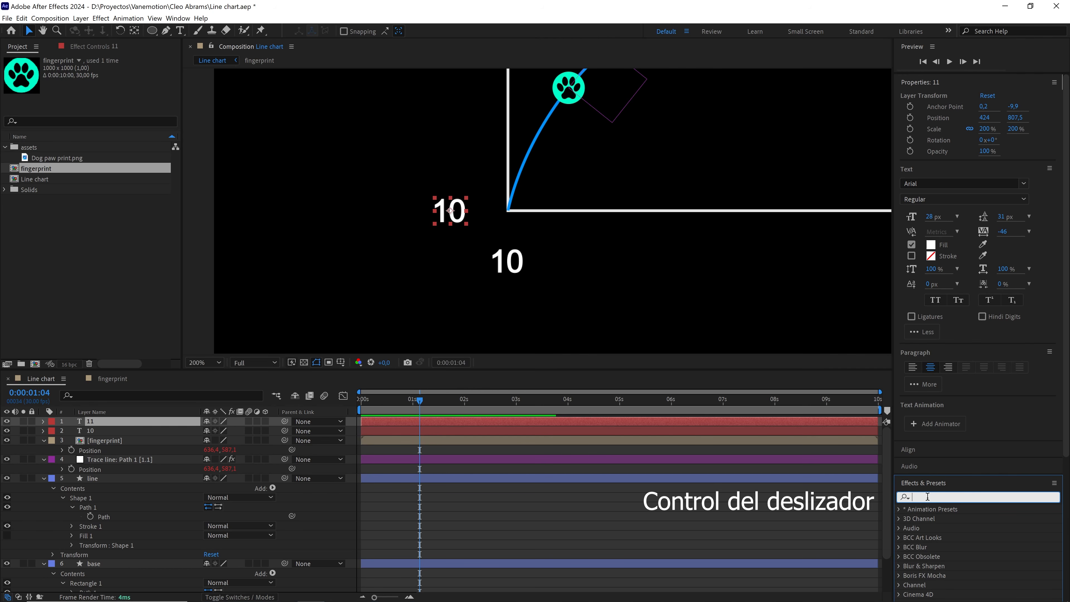
type("slider")
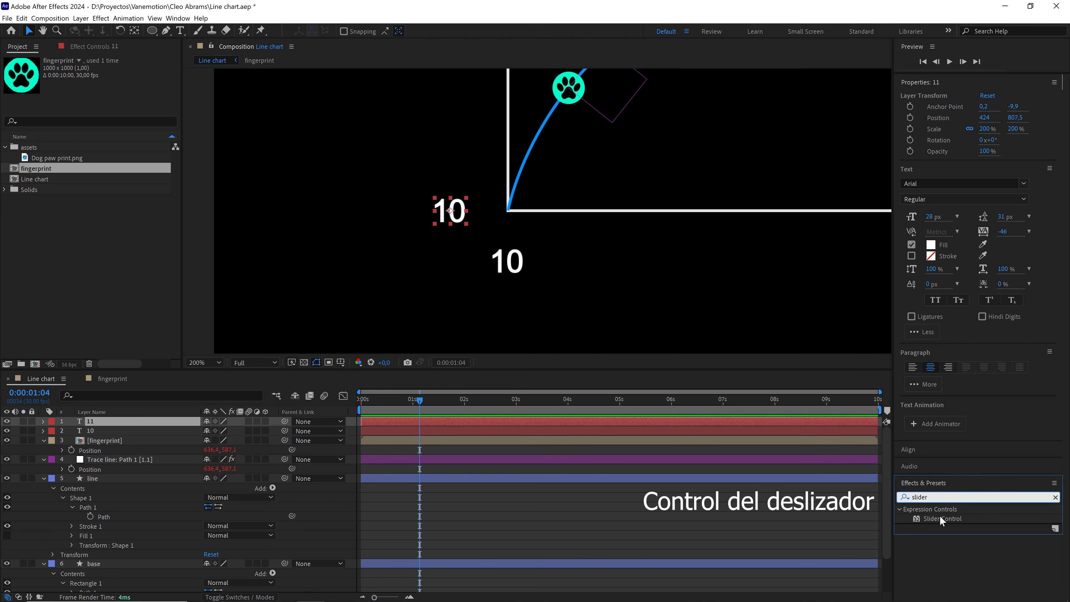
left_click_drag(940, 519, 127, 427)
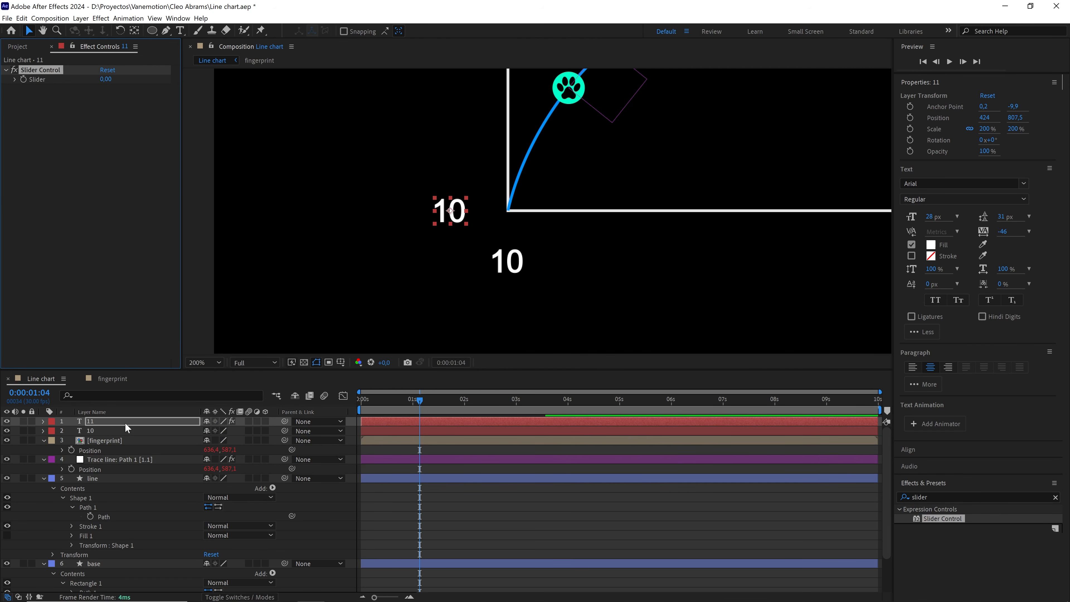
left_click(44, 421)
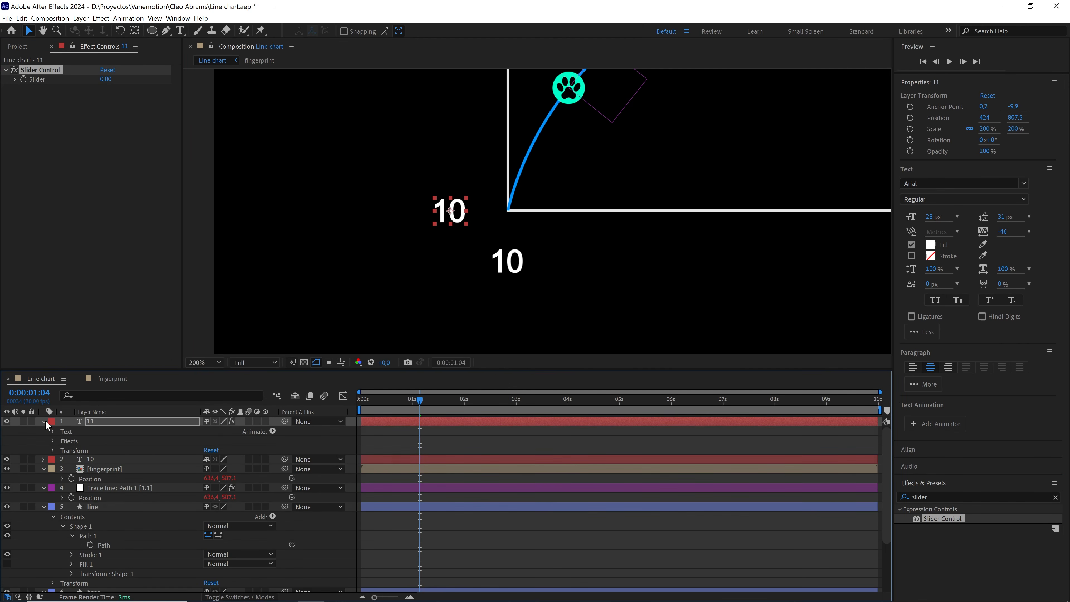
Link the Source Text of layer 11 to its Slider Control with an expression, then undo the test change to the slider value
left_click(53, 431)
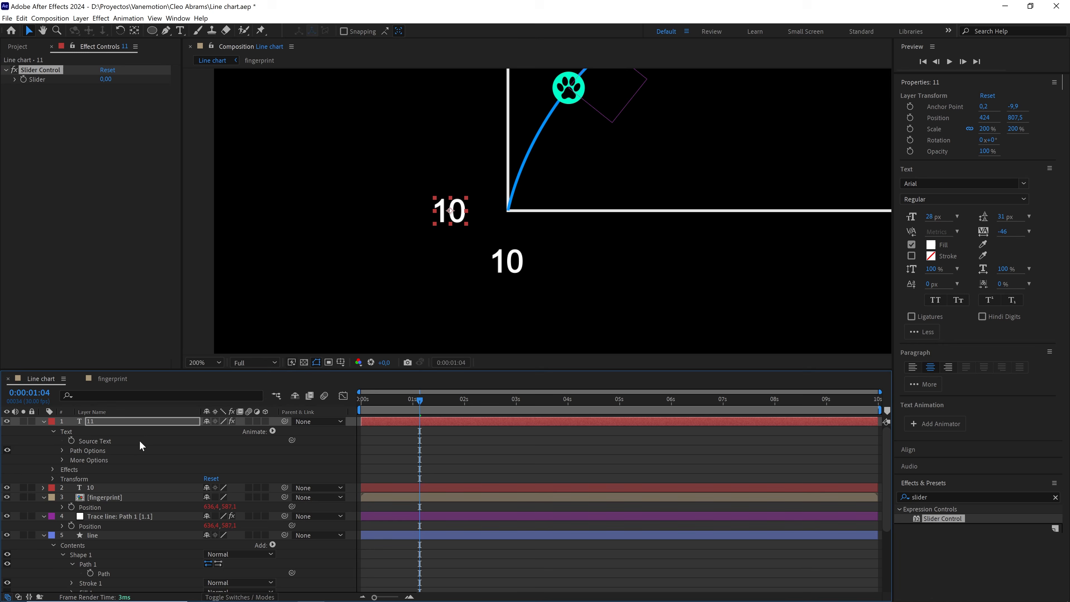
left_click(72, 441, "alt")
left_click_drag(235, 450, 77, 83)
left_click(87, 127)
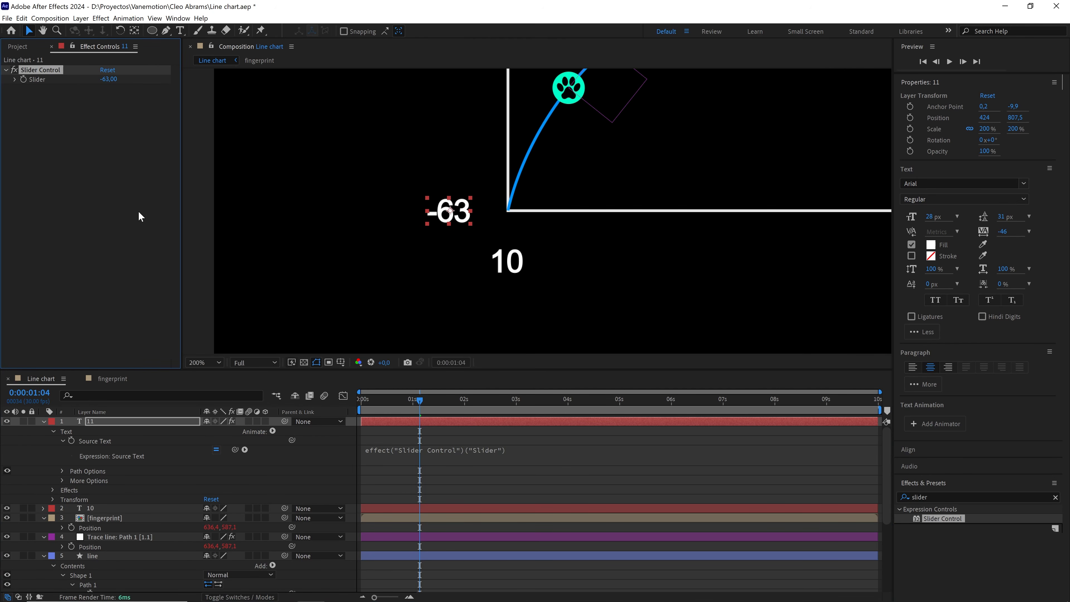
key("ctrl+z")
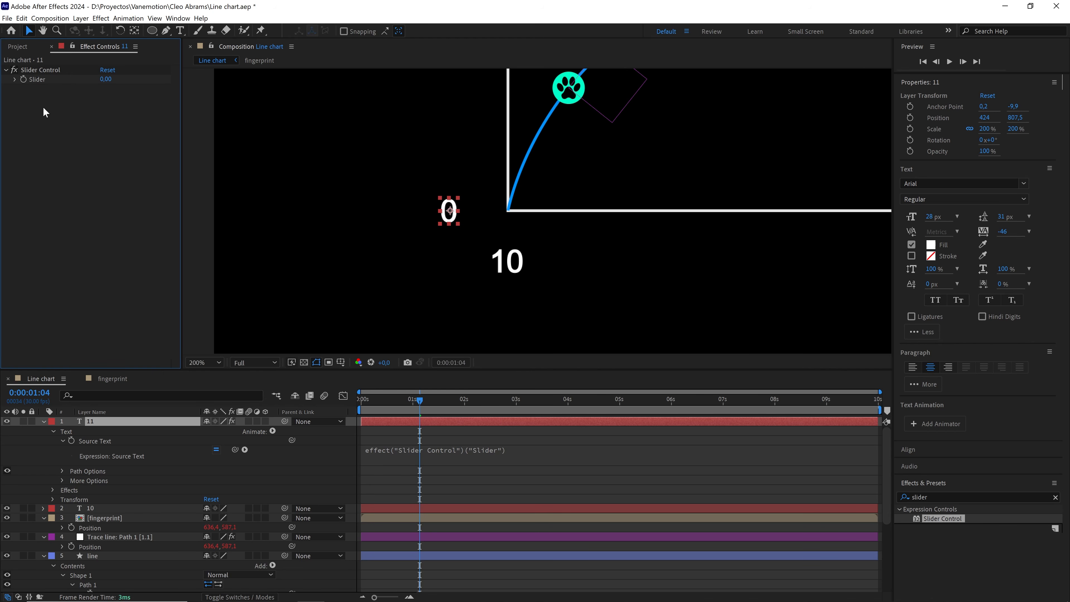
Add an expression to layer 11's Slider that reads the fingerprint layer's horizontal position, transform.position[0]
left_click(23, 79, "alt")
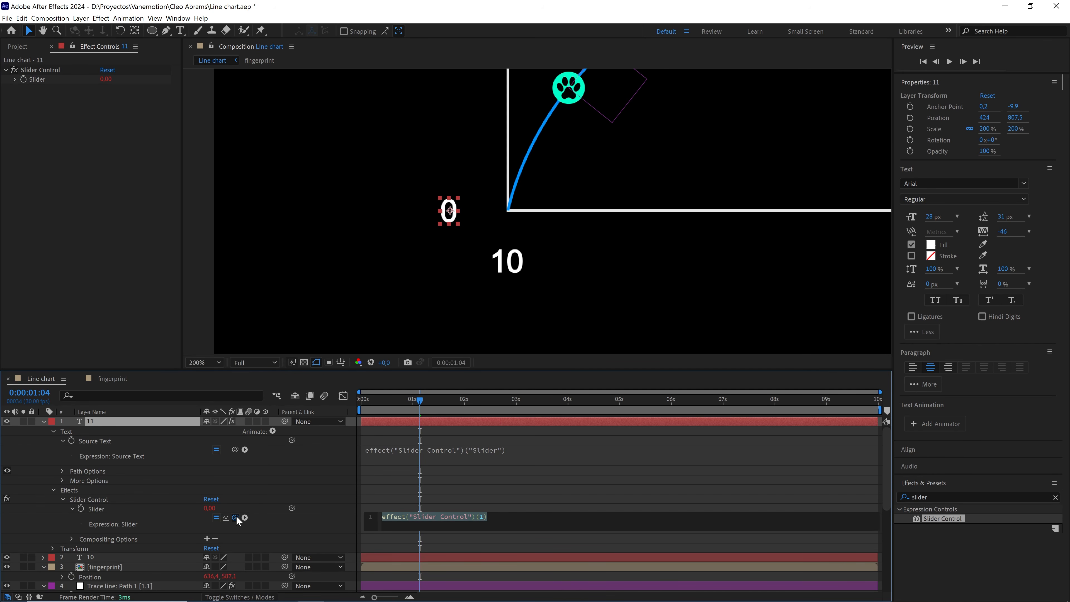
left_click_drag(199, 527, 105, 580)
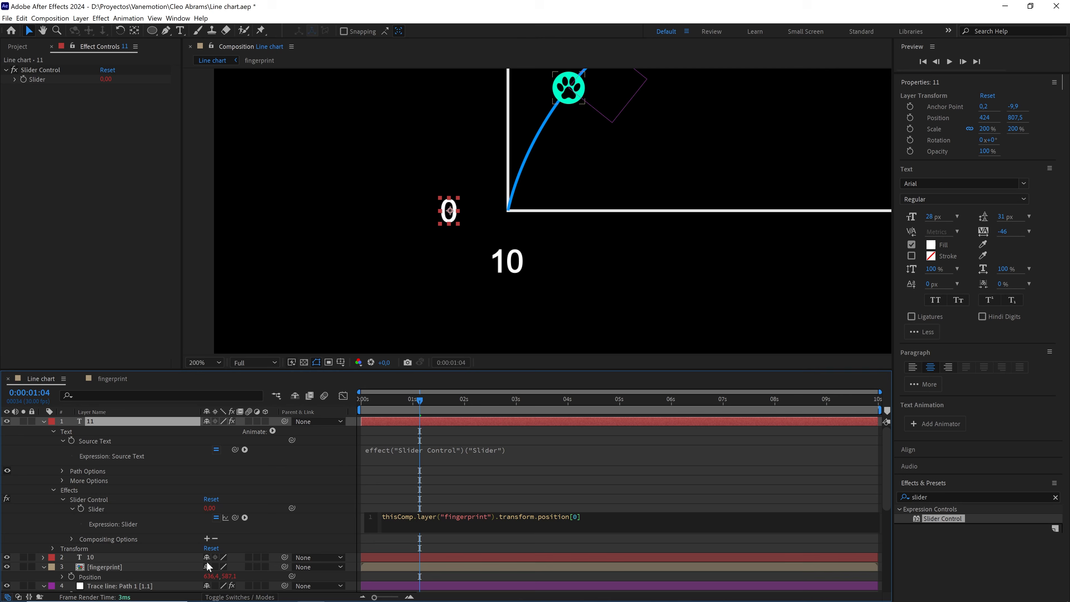
left_click(501, 481)
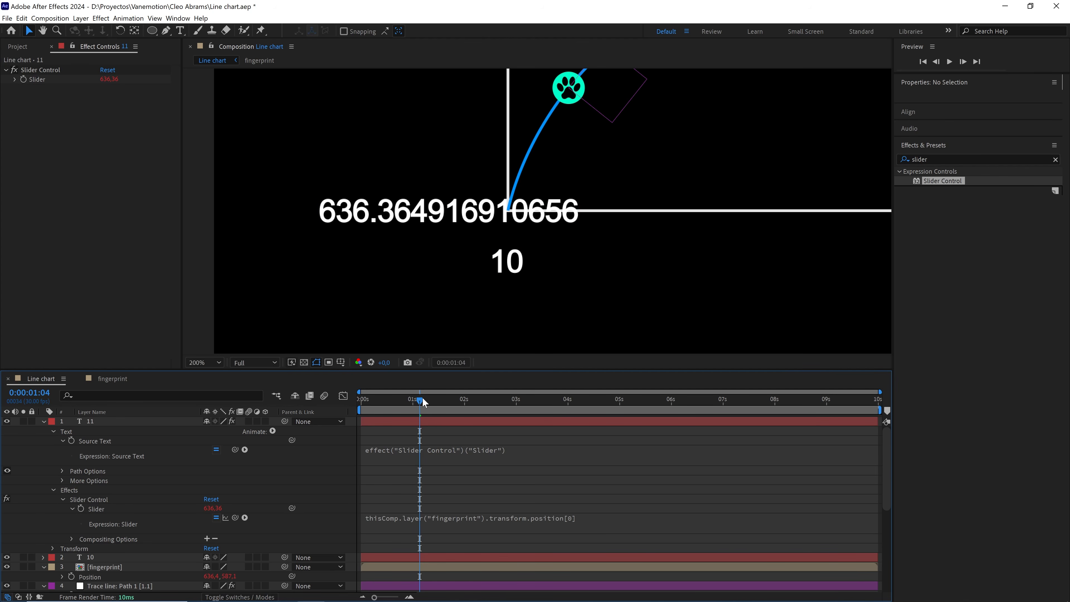
Scrub through the animation and enlarge the timeline area to examine how the label's number relates to the paw marker's horizontal position
left_click_drag(420, 399, 338, 397)
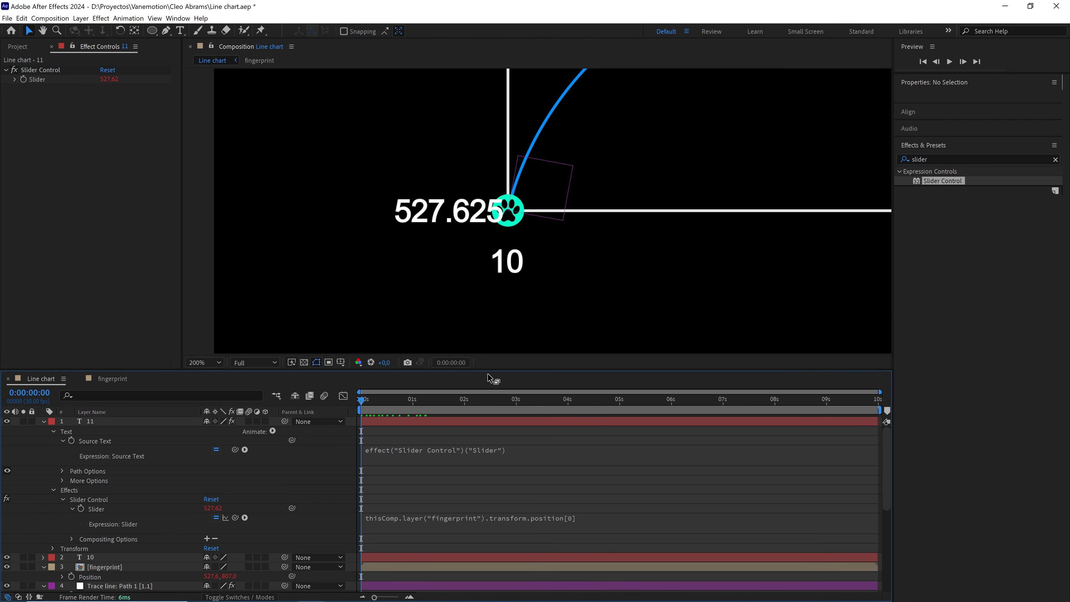
left_click_drag(487, 373, 494, 309)
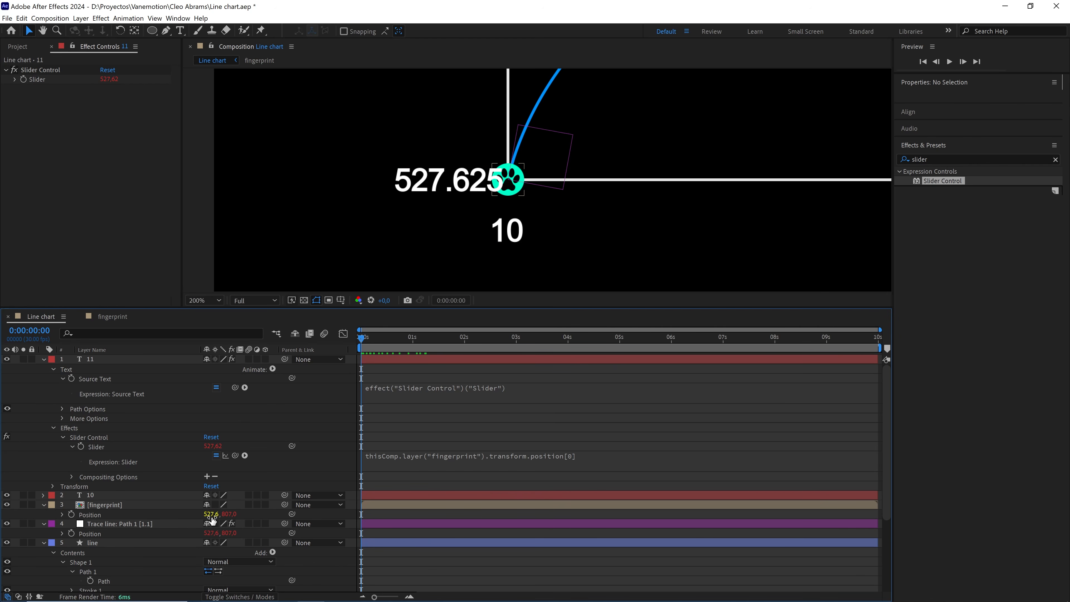
left_click_drag(373, 338, 458, 340)
scroll(595, 189, "down", 2)
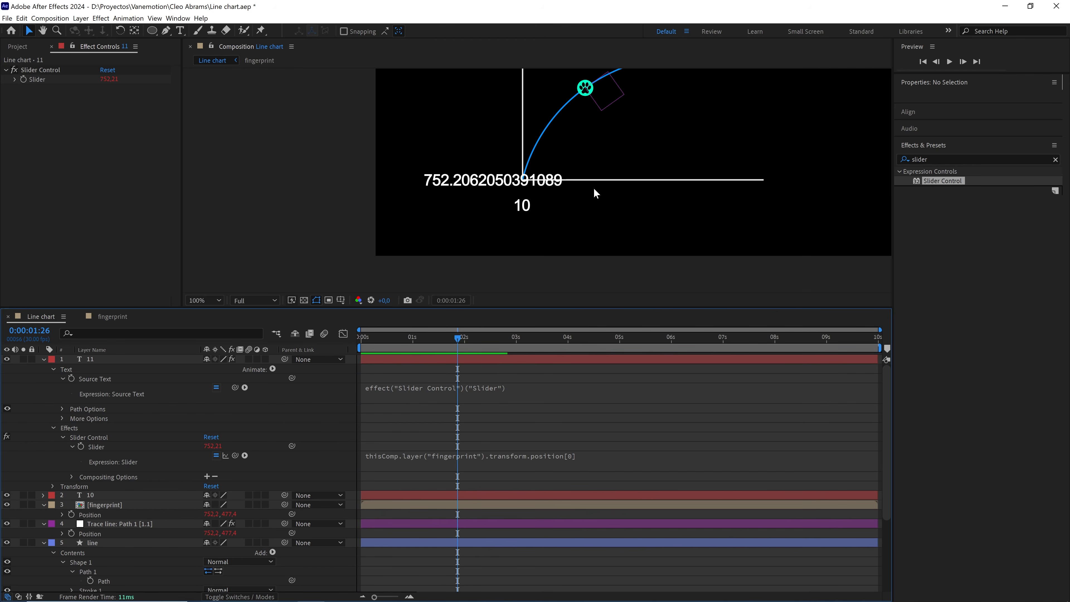
left_click_drag(598, 191, 566, 243)
left_click_drag(480, 339, 601, 344)
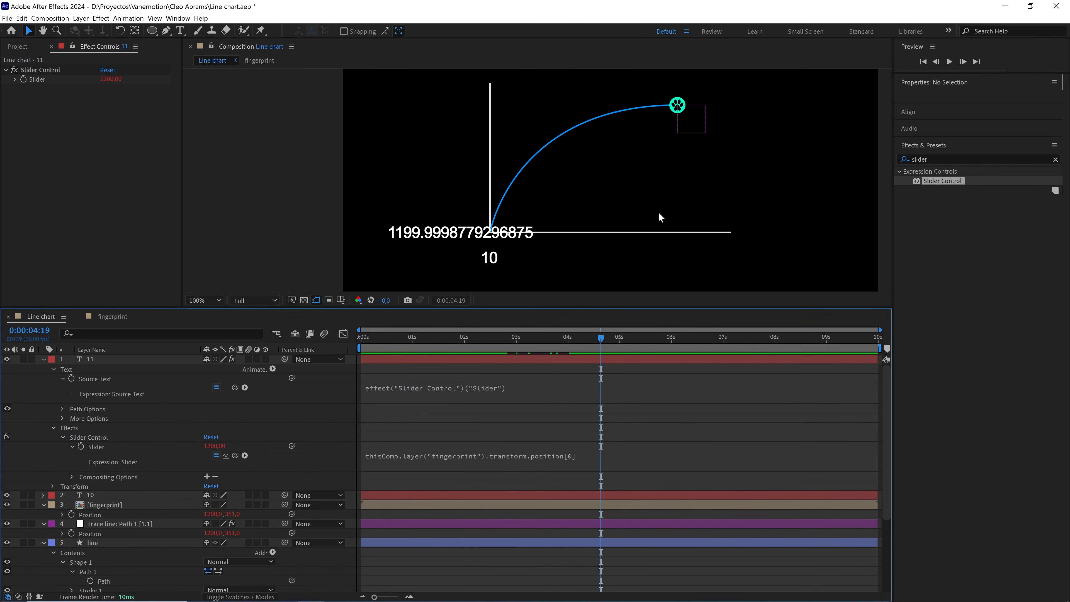
left_click(677, 103)
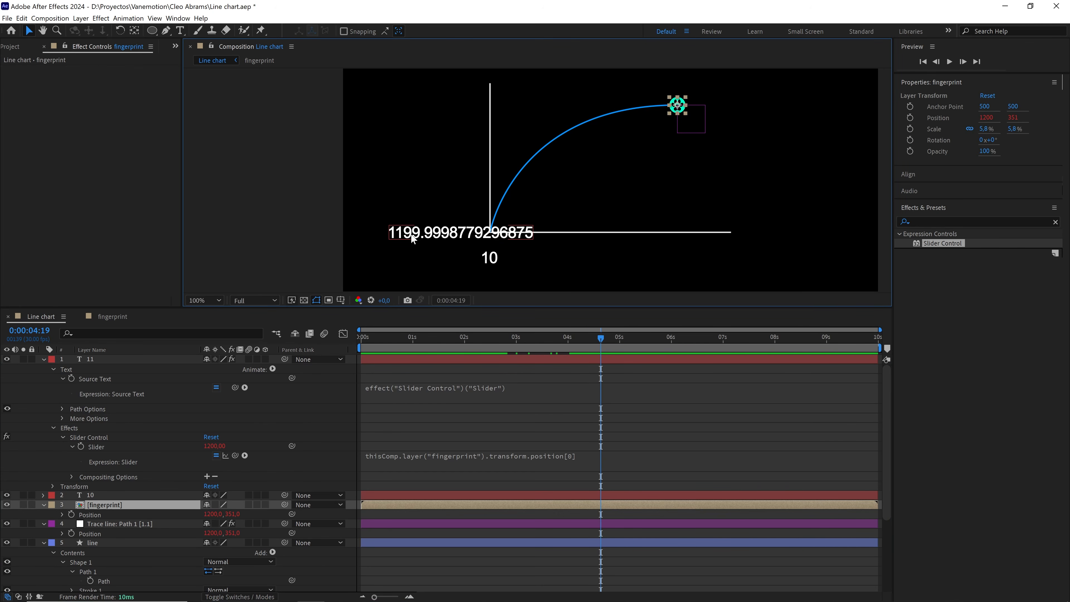
left_click_drag(505, 331, 428, 337)
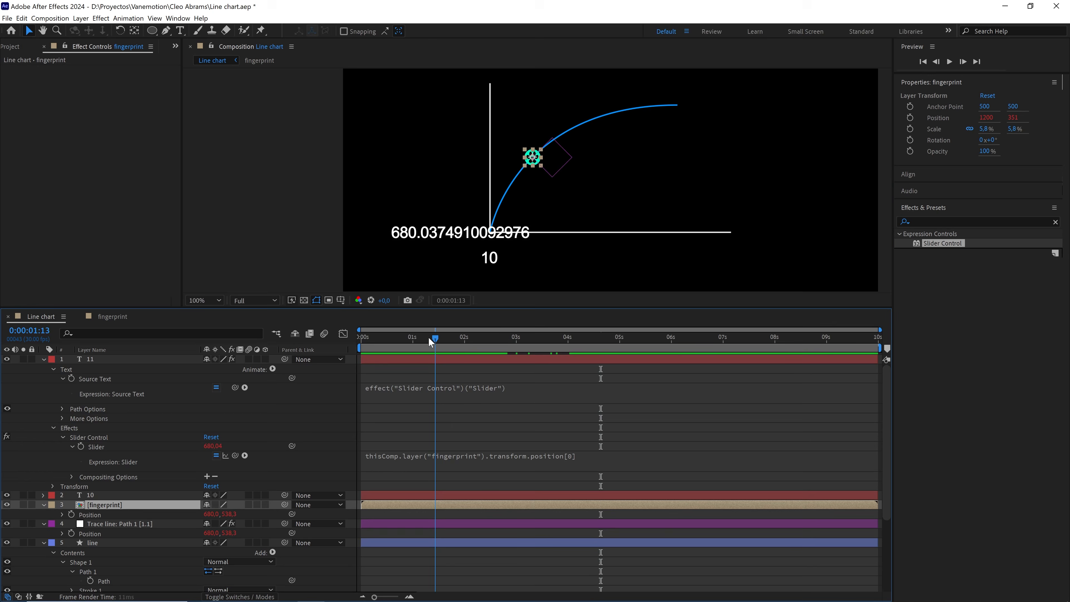
key("period")
left_click_drag(442, 246, 490, 203)
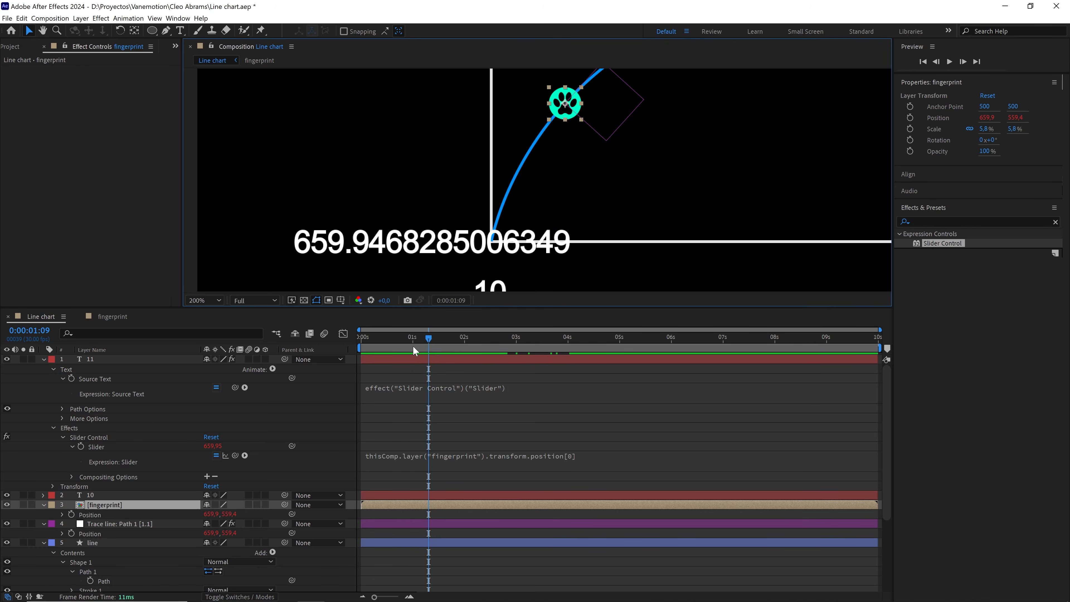
left_click(388, 339)
scroll(479, 220, "down", 1)
left_click_drag(388, 338, 401, 338)
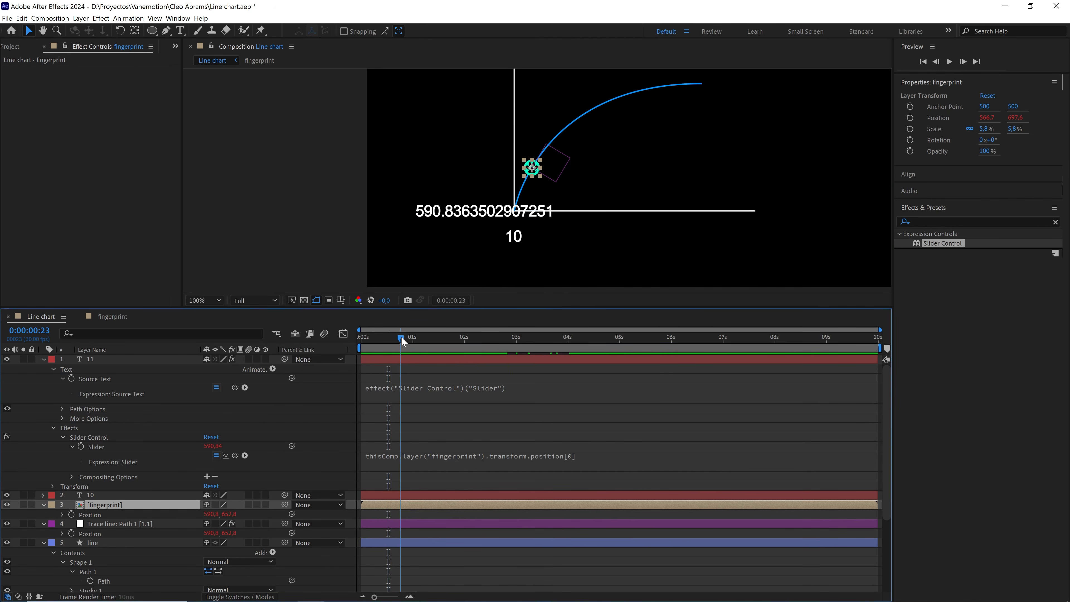
Change the position index in layer 11's Slider expression to 1 so it reads the fingerprint layer's vertical position
left_click(462, 217)
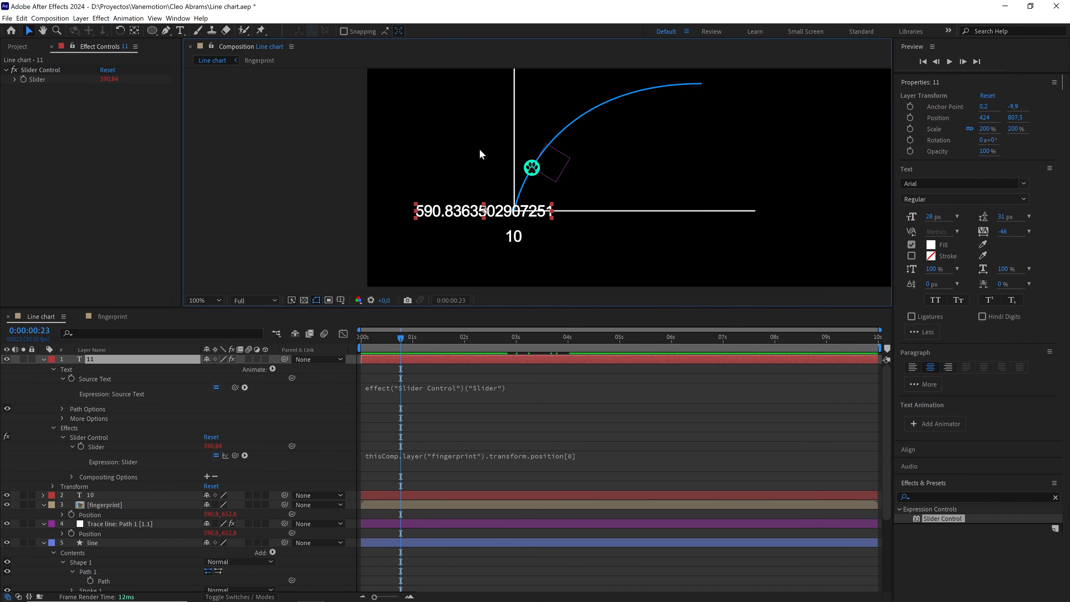
left_click(577, 460)
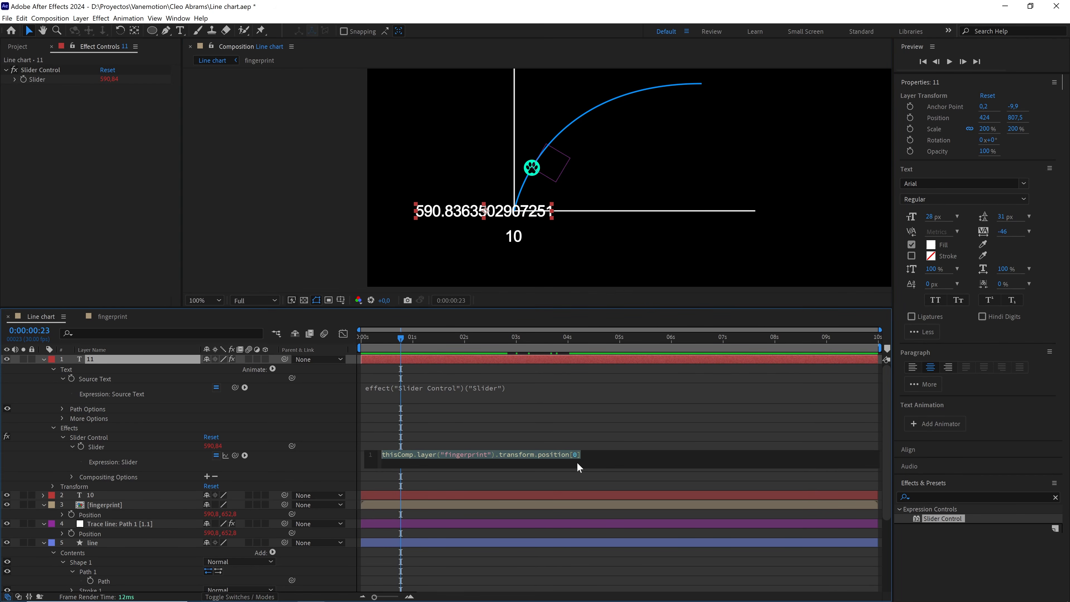
left_click(578, 455)
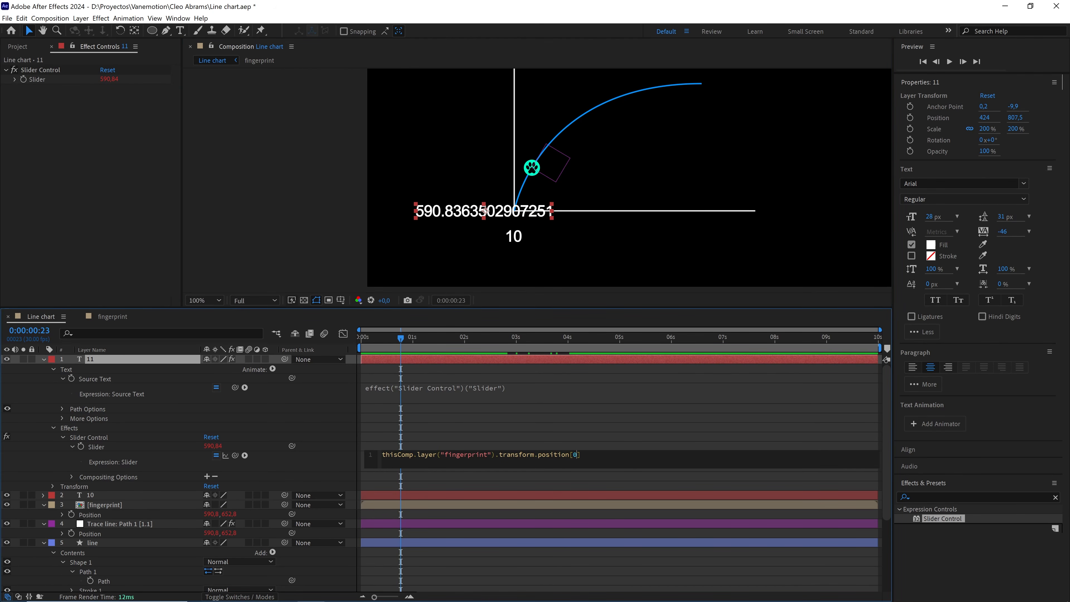
key("BackSpace")
type("1")
type("1")
left_click(551, 429)
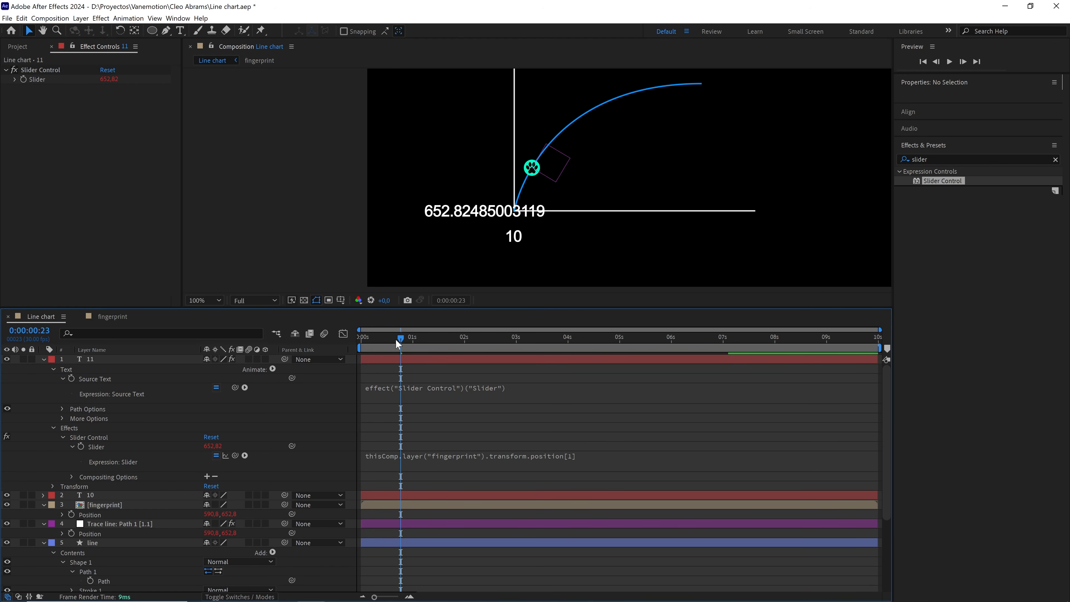
Scrub between the start and end of the curve to examine the vertical-axis label's number against the paw marker's height
key("Home")
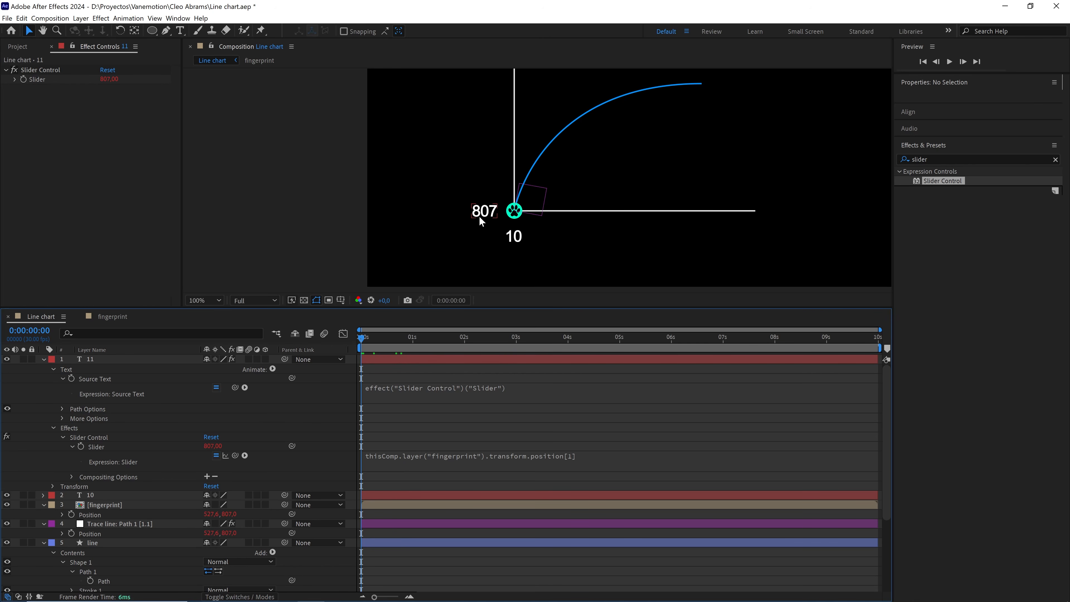
left_click_drag(429, 332, 669, 346)
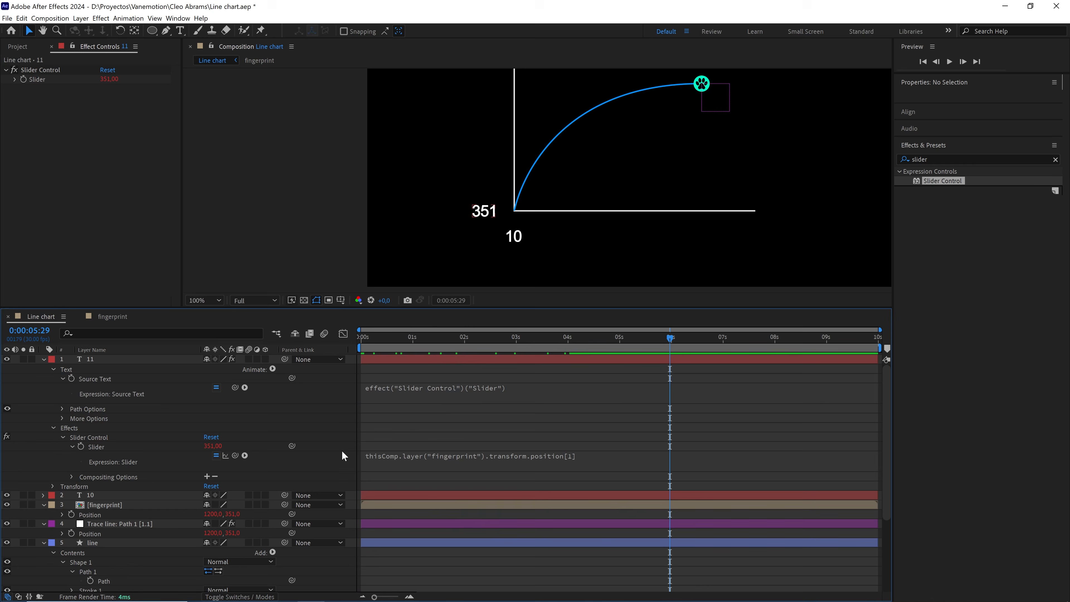
left_click_drag(512, 344, 337, 340)
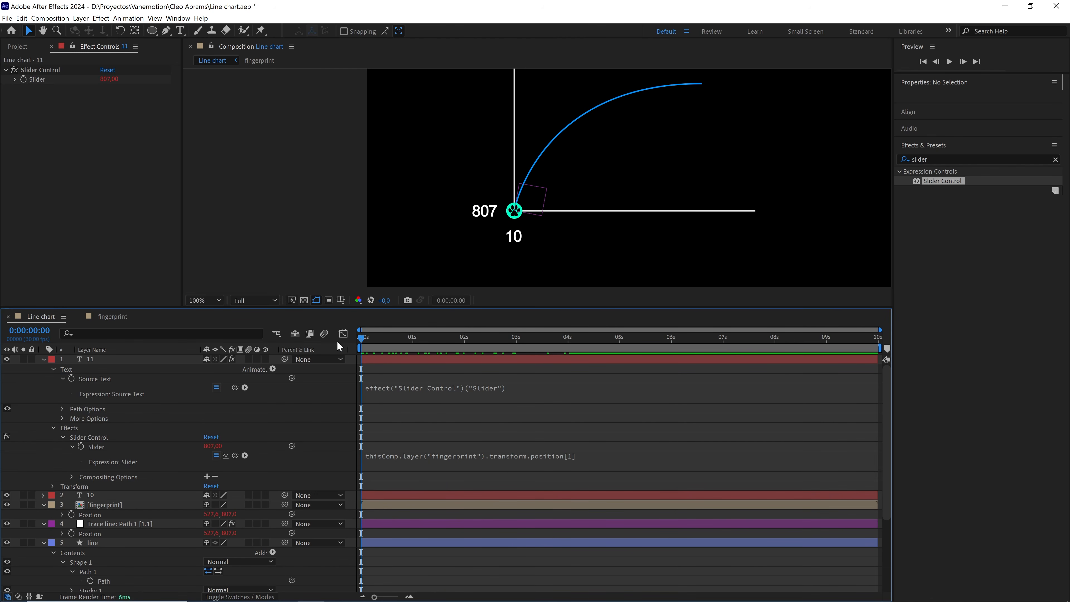
left_click(519, 217)
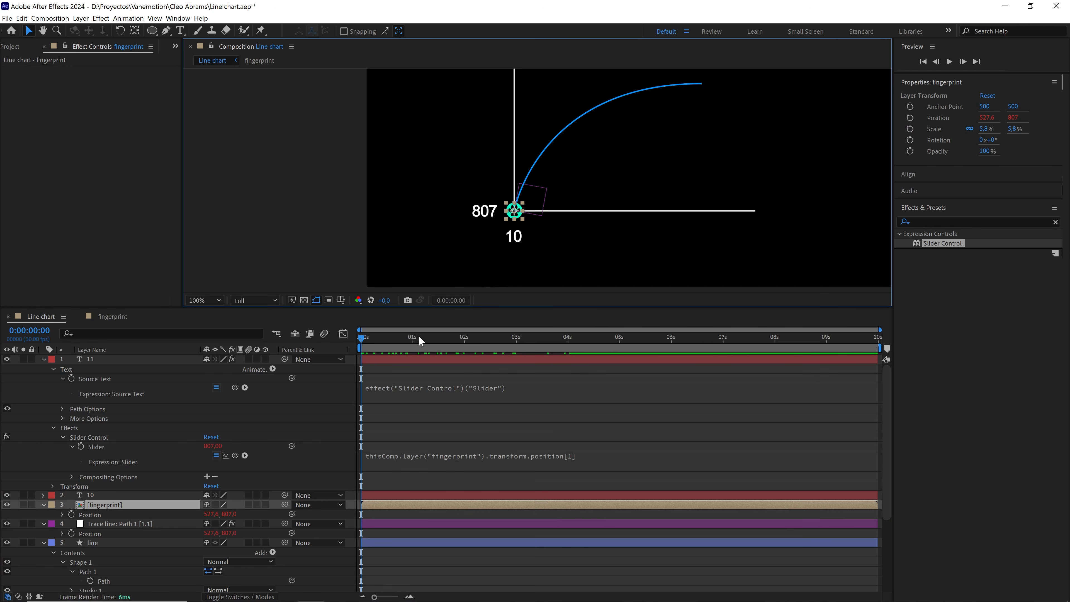
left_click_drag(419, 336, 641, 337)
key("h")
left_click_drag(540, 204, 533, 263)
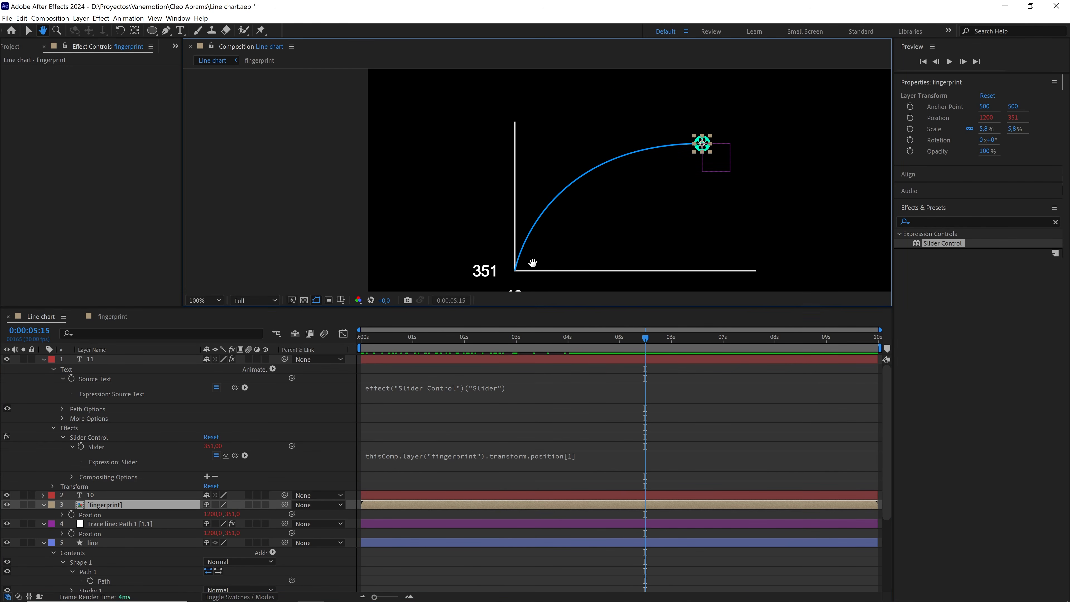
key("v")
left_click(493, 271)
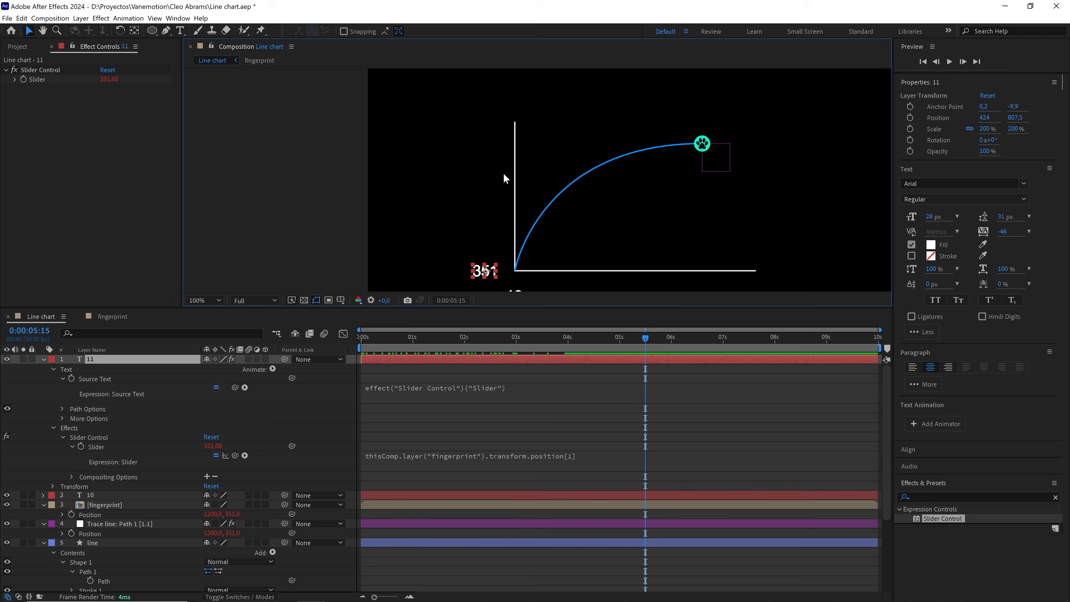
left_click_drag(619, 335, 584, 333)
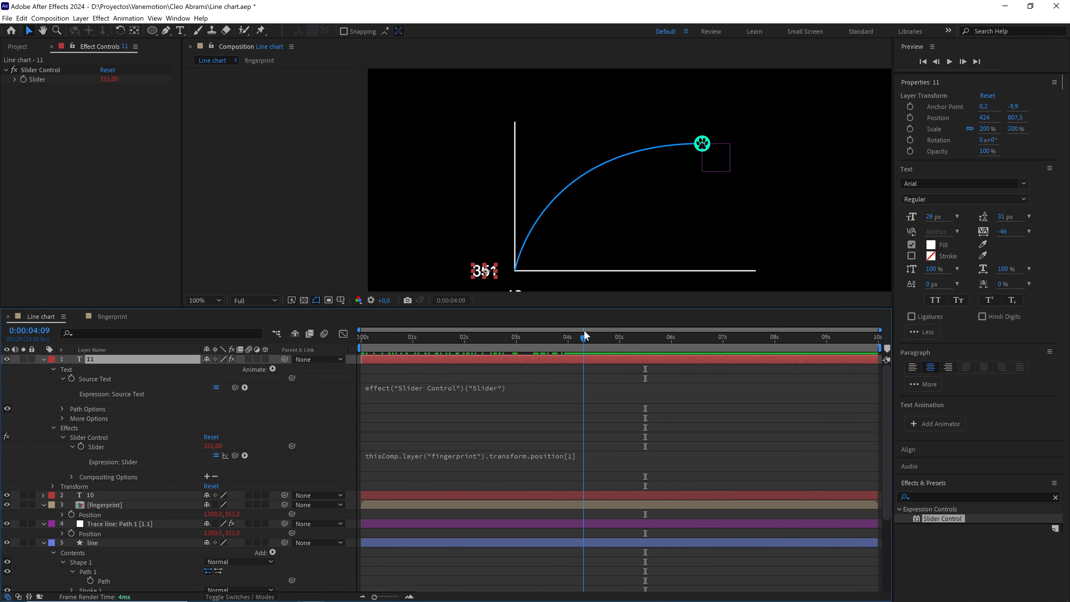
Store the fingerprint's position[1] in a variable p within layer 11's Slider expression, ending the line with a semicolon
left_click(401, 453)
left_click(401, 453)
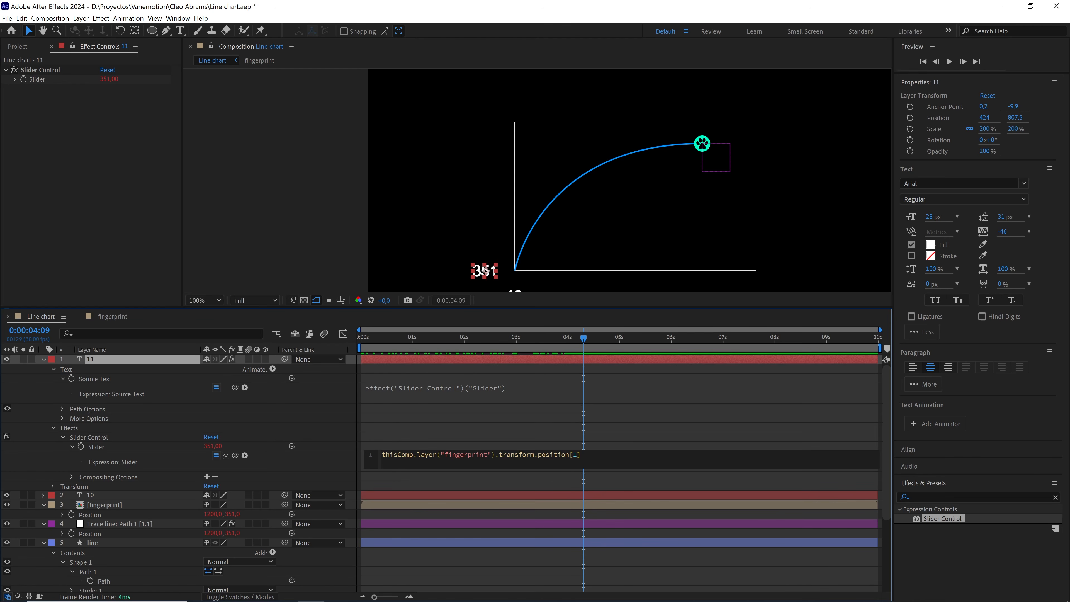
type("p =")
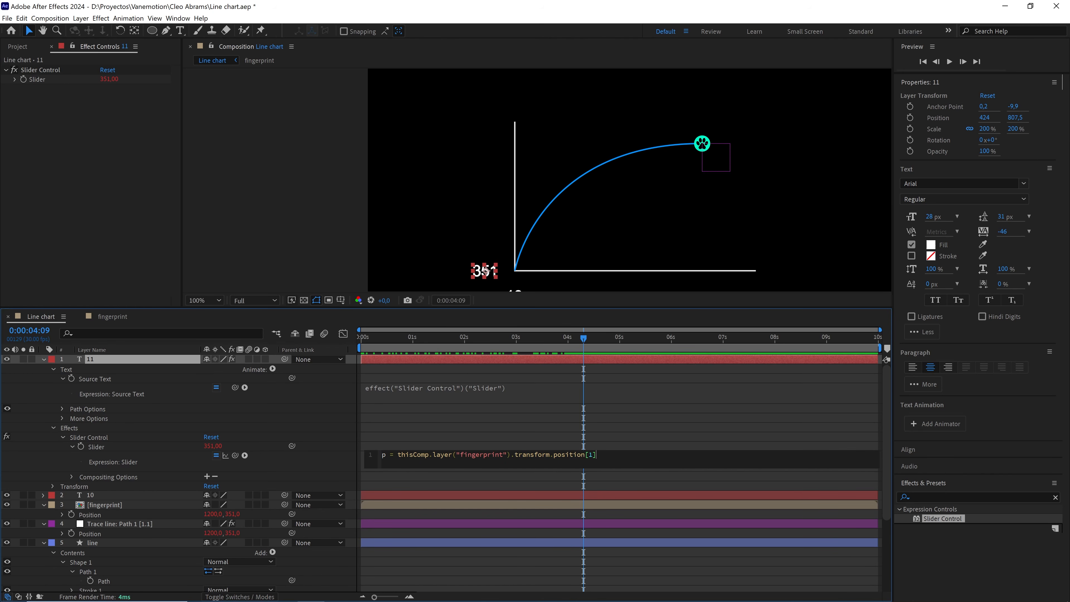
left_click(617, 460)
type("; ")
Add a second line, Math.round(linear()), to layer 11's Slider expression and apply it
type("Math")
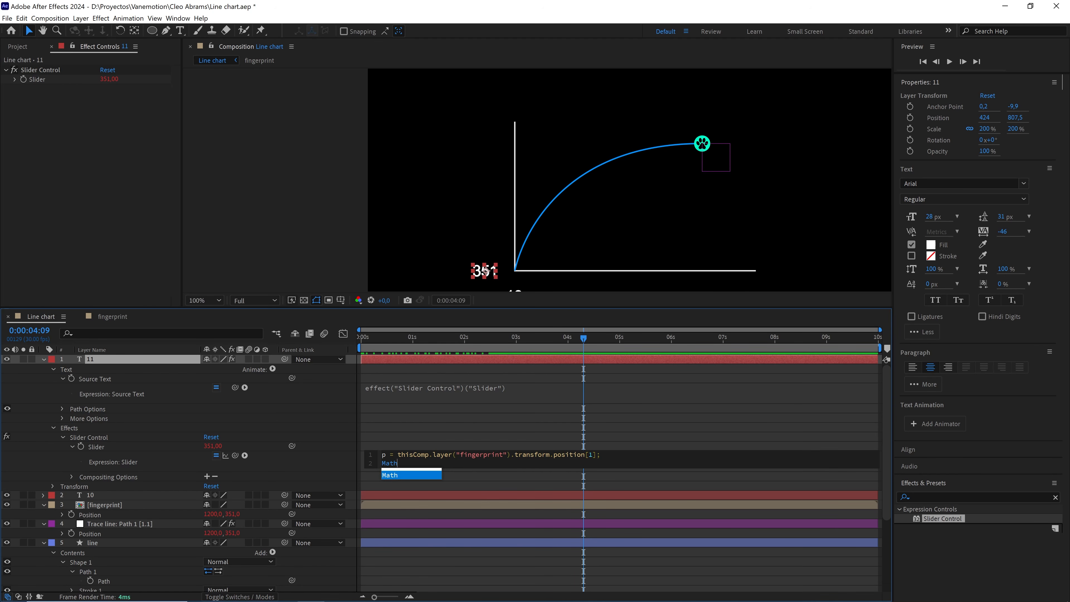
type(".round")
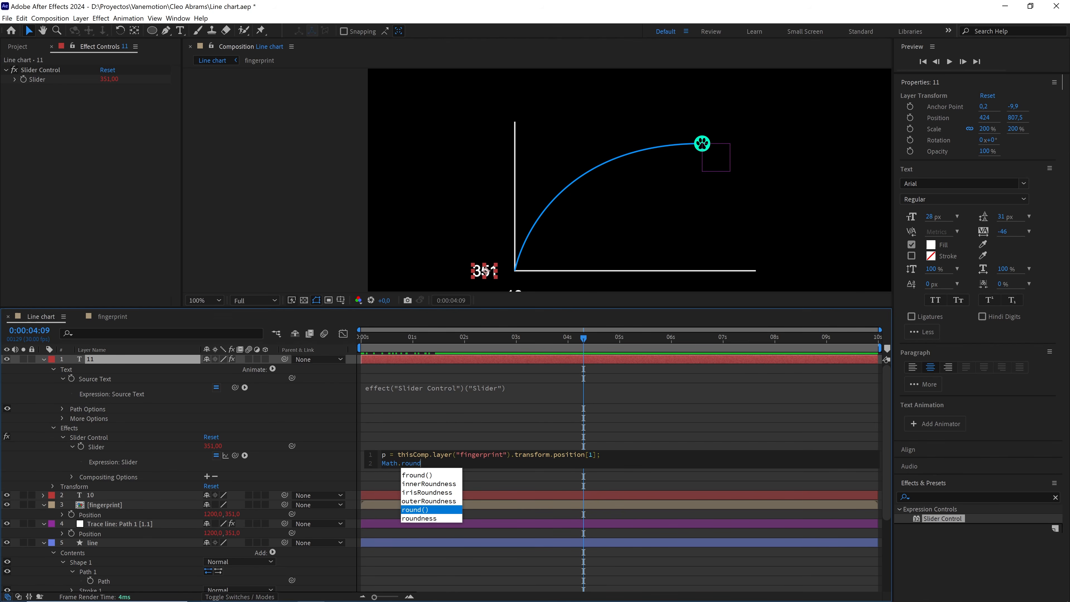
key("Return")
type("linear")
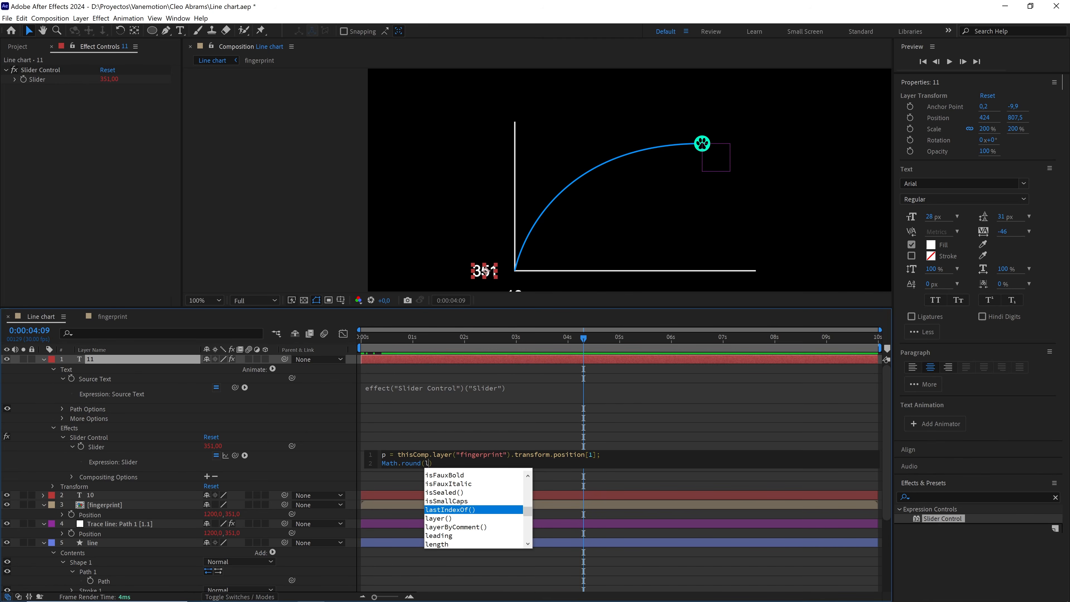
key("Return")
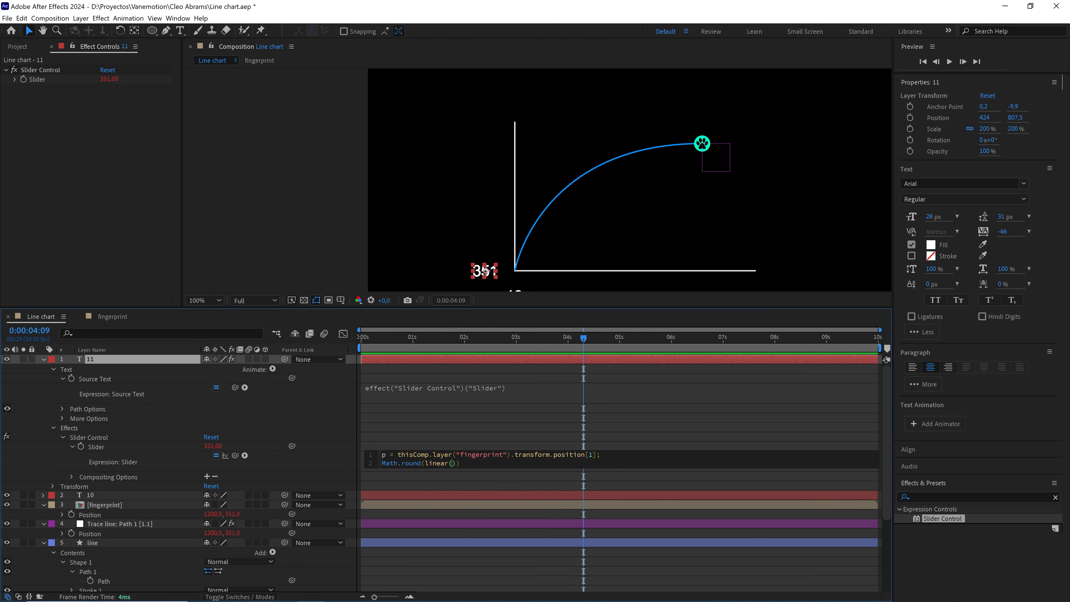
left_click(541, 413)
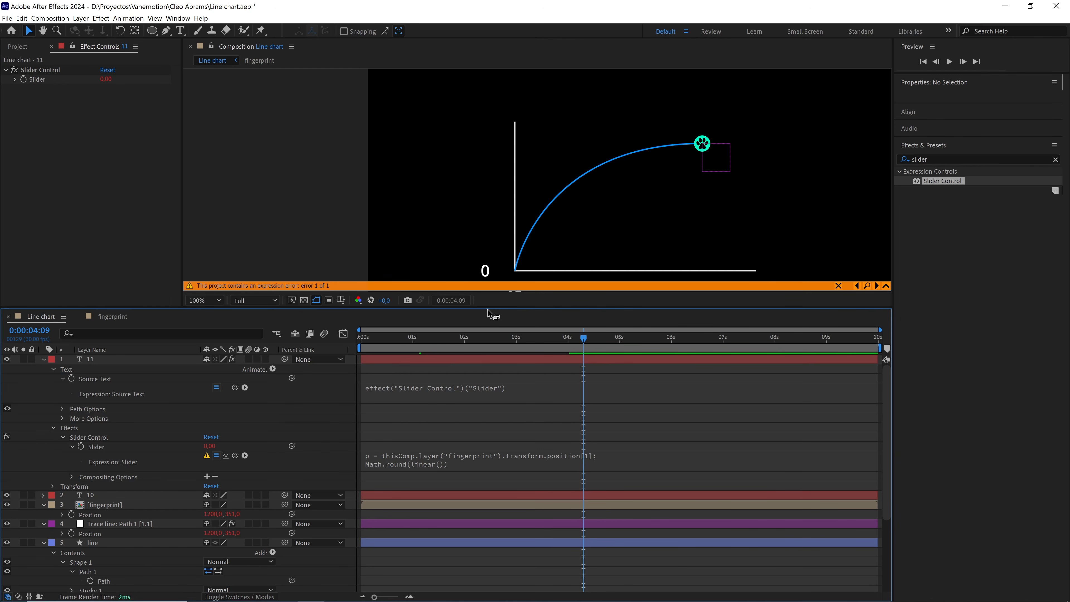
At the first frame, enter the variable p as the first argument of linear() in layer 11's Slider expression
left_click_drag(503, 337, 335, 335)
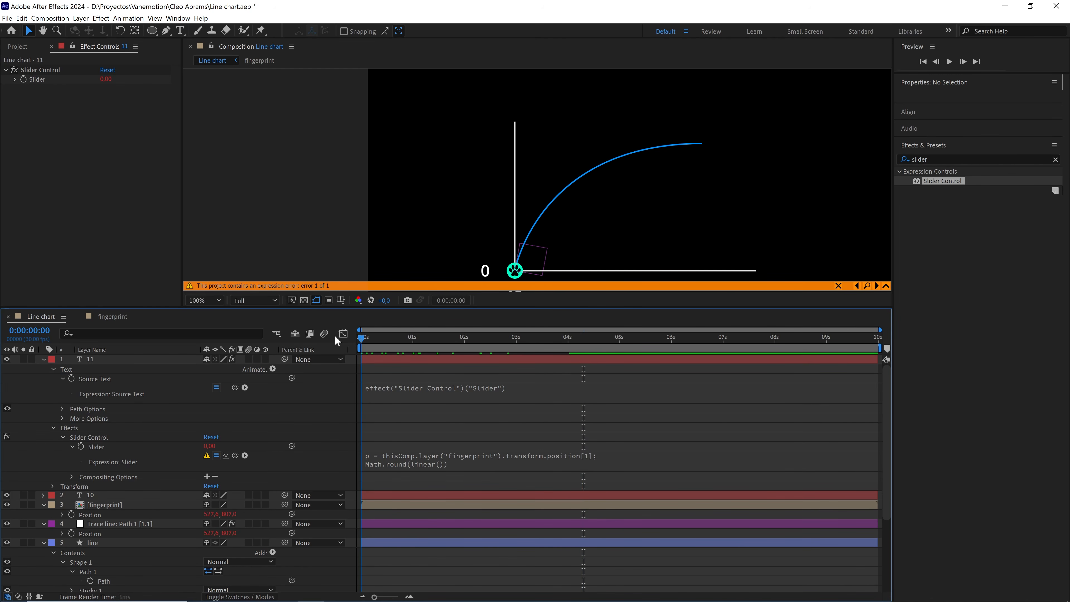
scroll(494, 214, "down", 3)
scroll(495, 211, "up", 2)
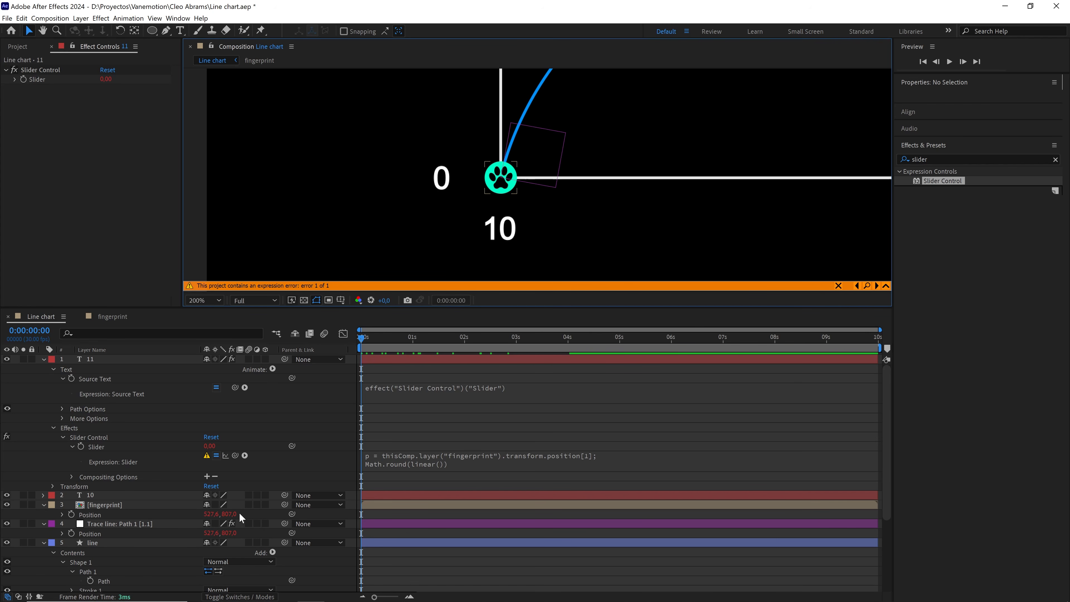
left_click(447, 468)
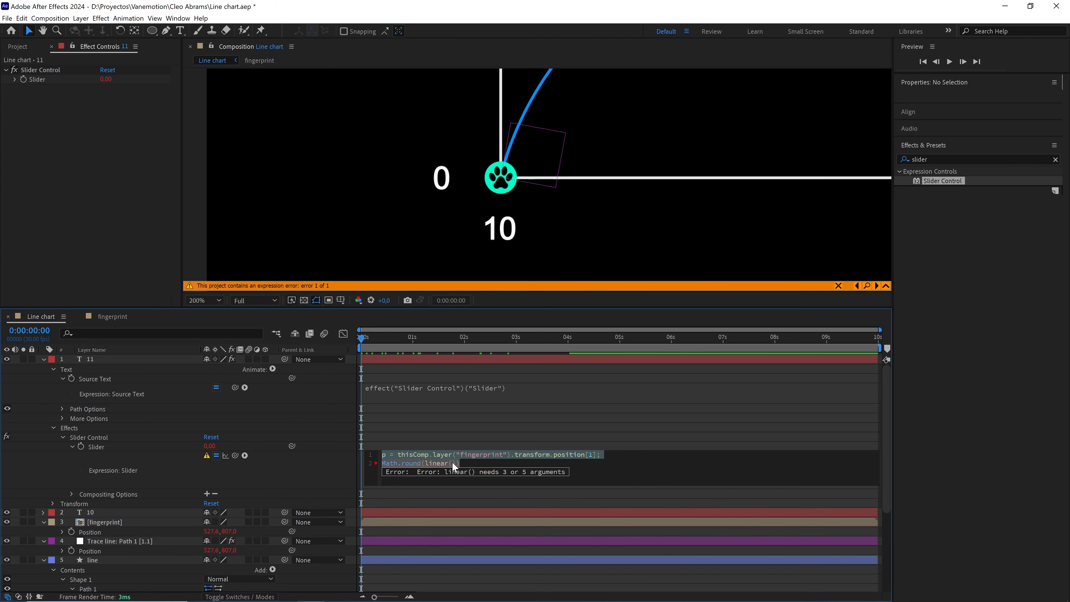
left_click(452, 462)
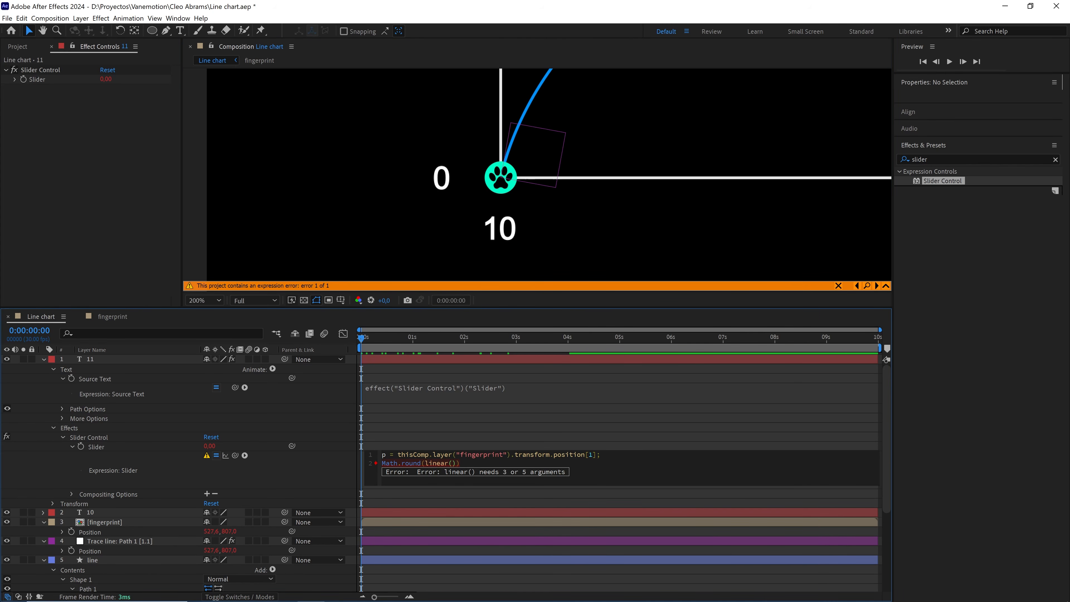
type("p")
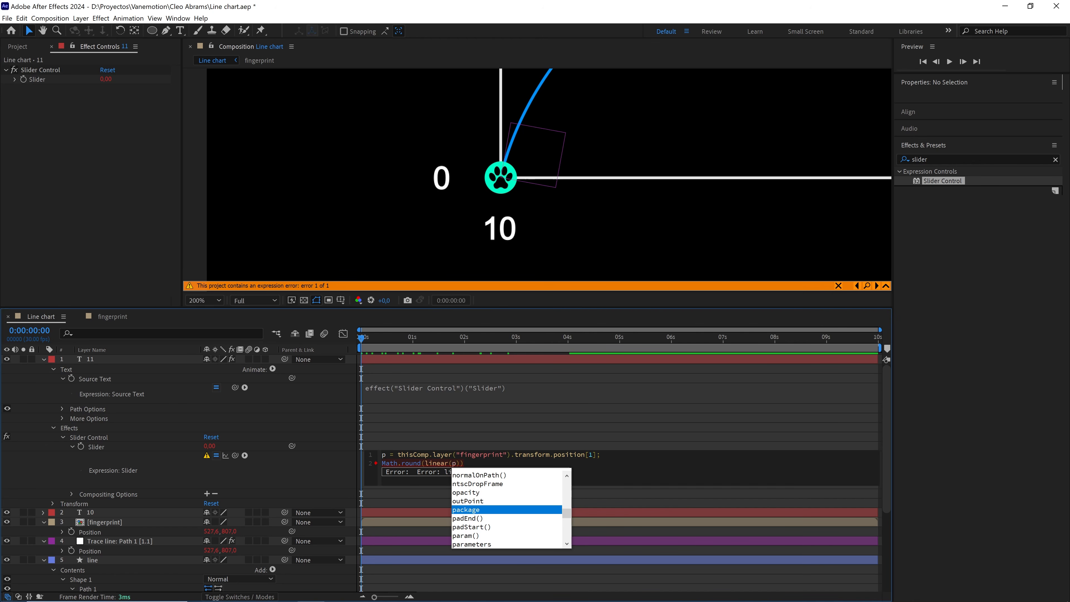
left_click_drag(397, 455, 600, 454)
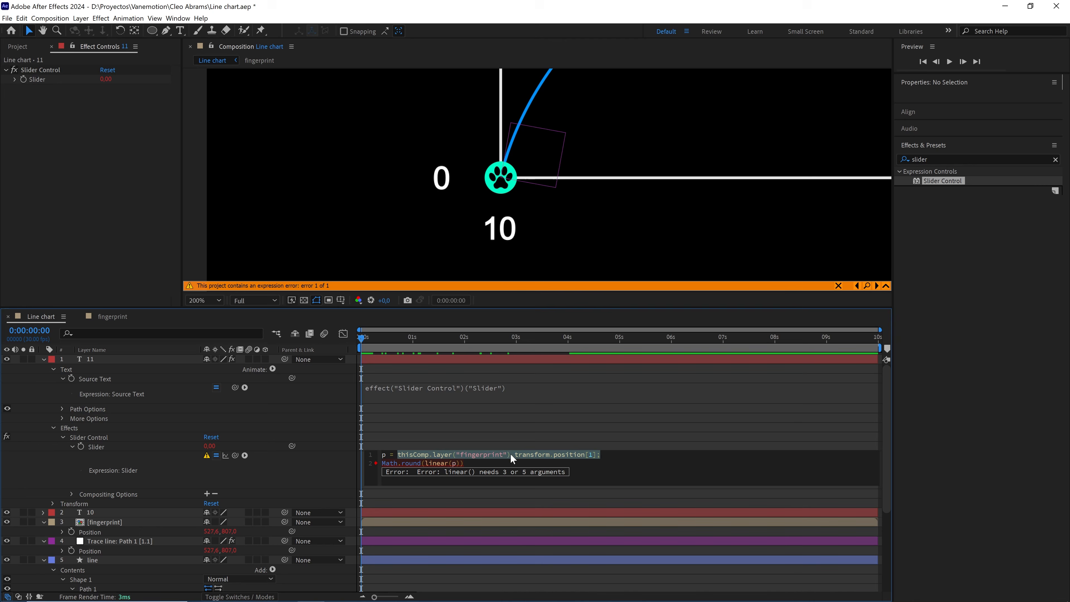
left_click(457, 463)
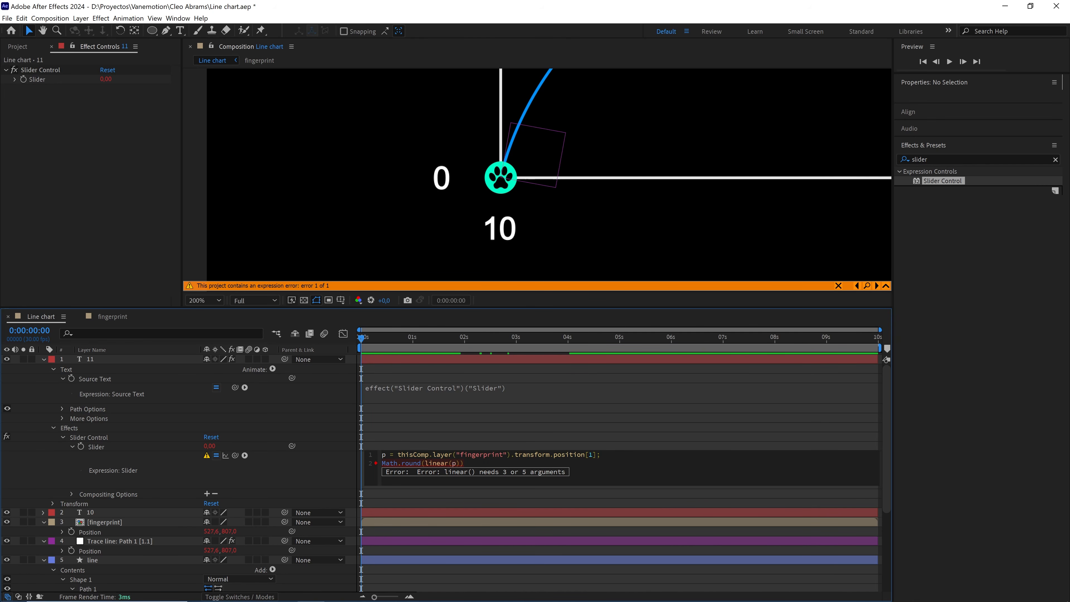
Add the fingerprint's starting vertical position, 807, as the second argument of linear() and apply the Slider expression
double_click(383, 455)
double_click(454, 463)
left_click(457, 463)
type(",80")
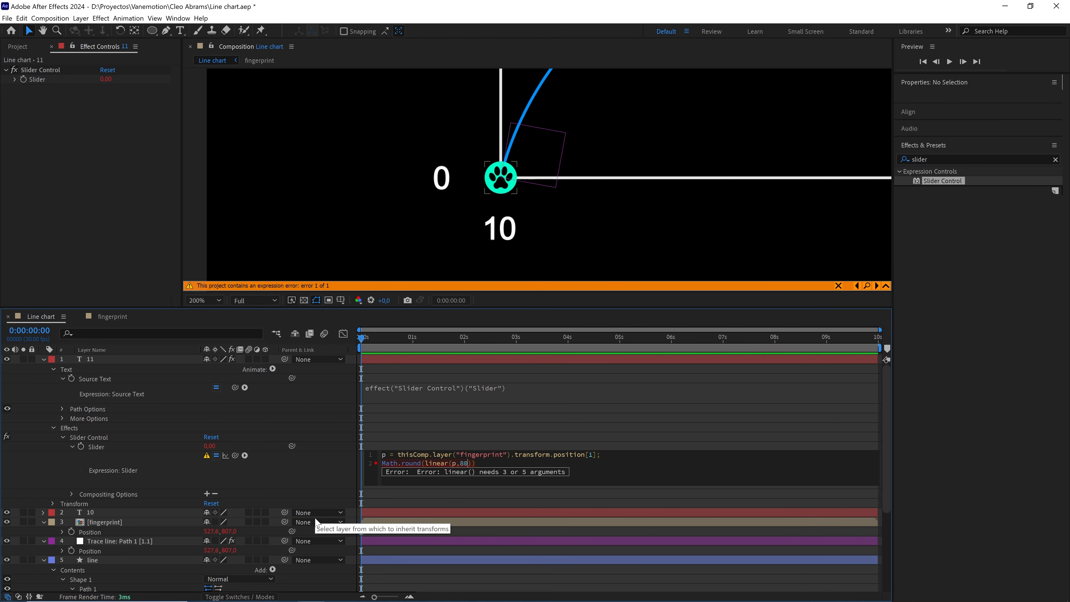
type("7,")
left_click(469, 421)
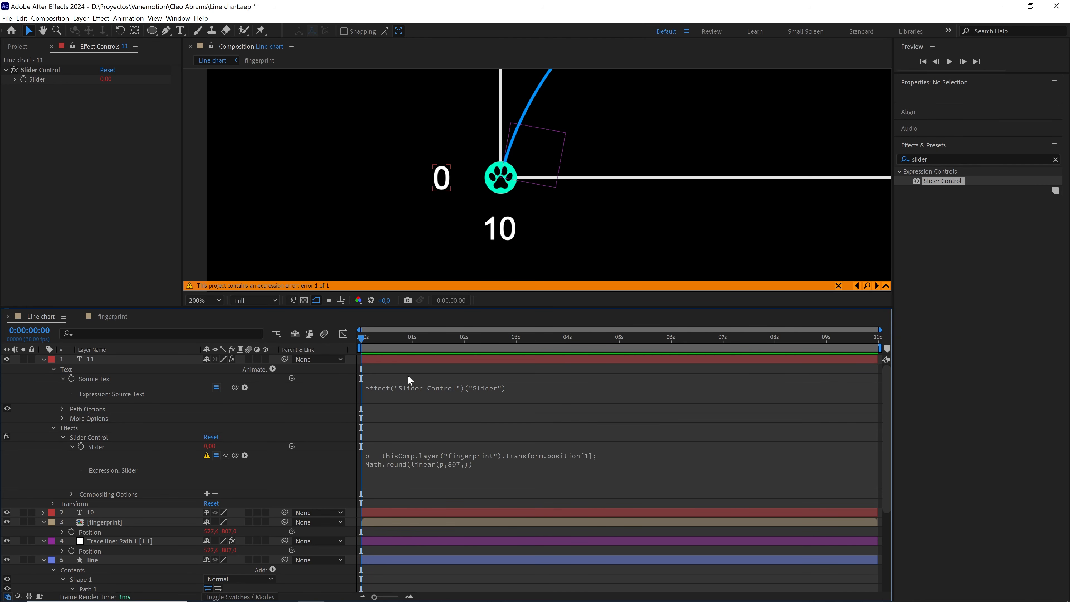
With the paw at the curve's end, complete layer 11's Slider expression as Math.round(linear(p,807,351,0,100)) and apply it
left_click_drag(367, 339, 642, 245)
scroll(642, 249, "down", 1)
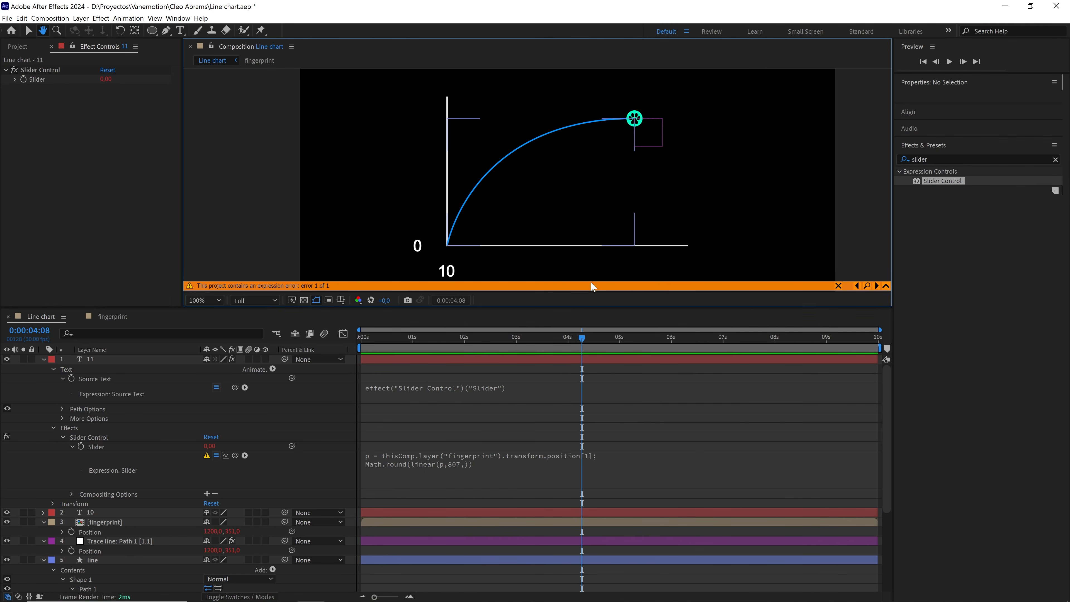
left_click_drag(582, 339, 637, 344)
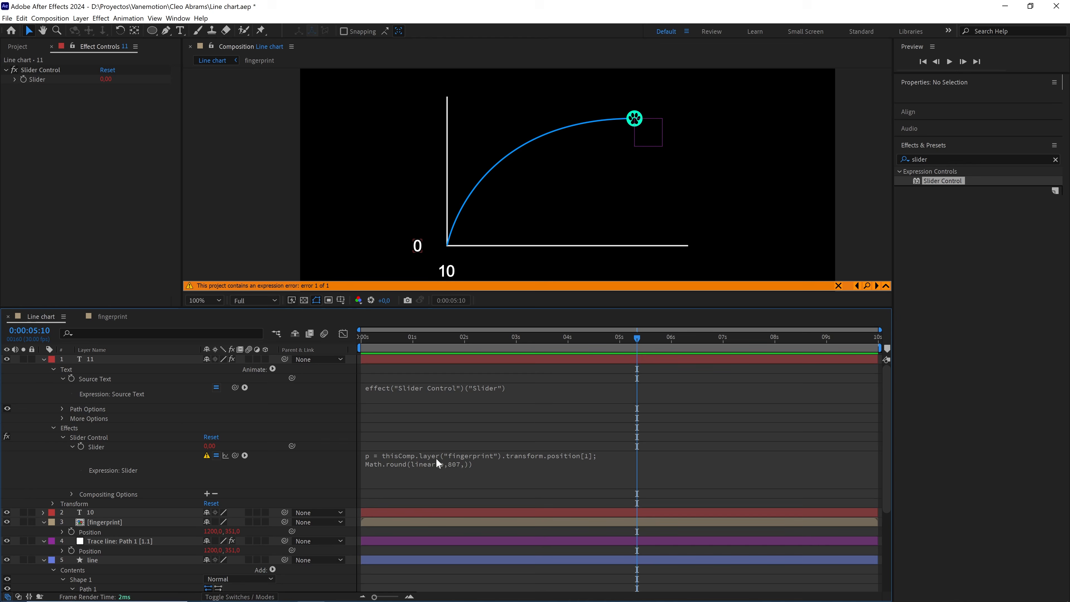
left_click(458, 466)
left_click(477, 464)
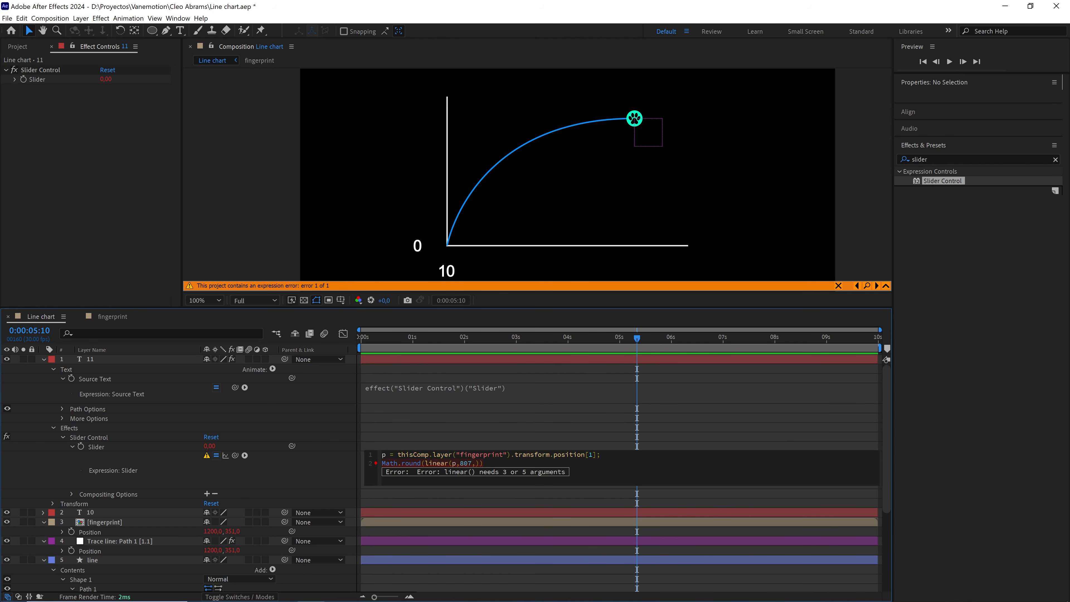
type("351,0,")
type("100")
left_click(534, 494)
After checking the label at the first frame, swap the output range in layer 11's linear() expression to 100,0
left_click_drag(632, 340, 322, 333)
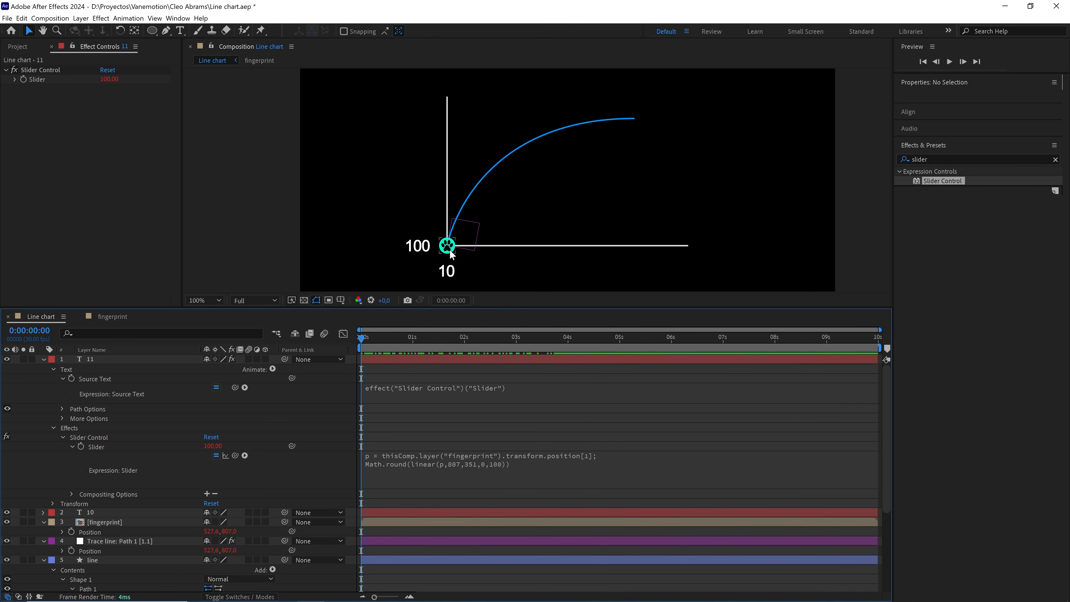
left_click(497, 464)
left_click(493, 454)
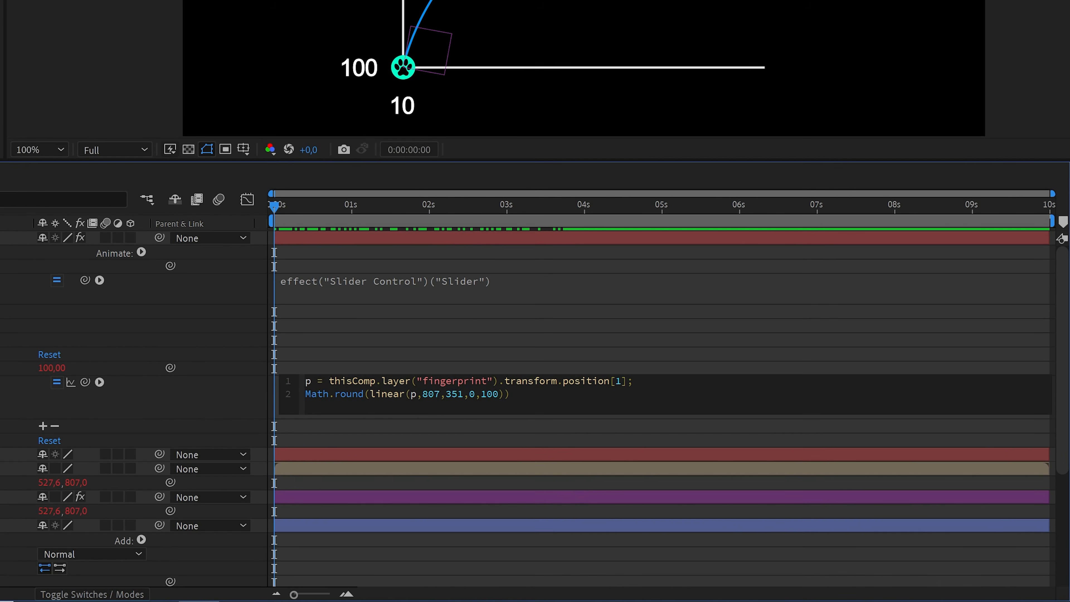
key("BackSpace")
type("100")
key("BackSpace")
key("BackSpace")
double_click(495, 394)
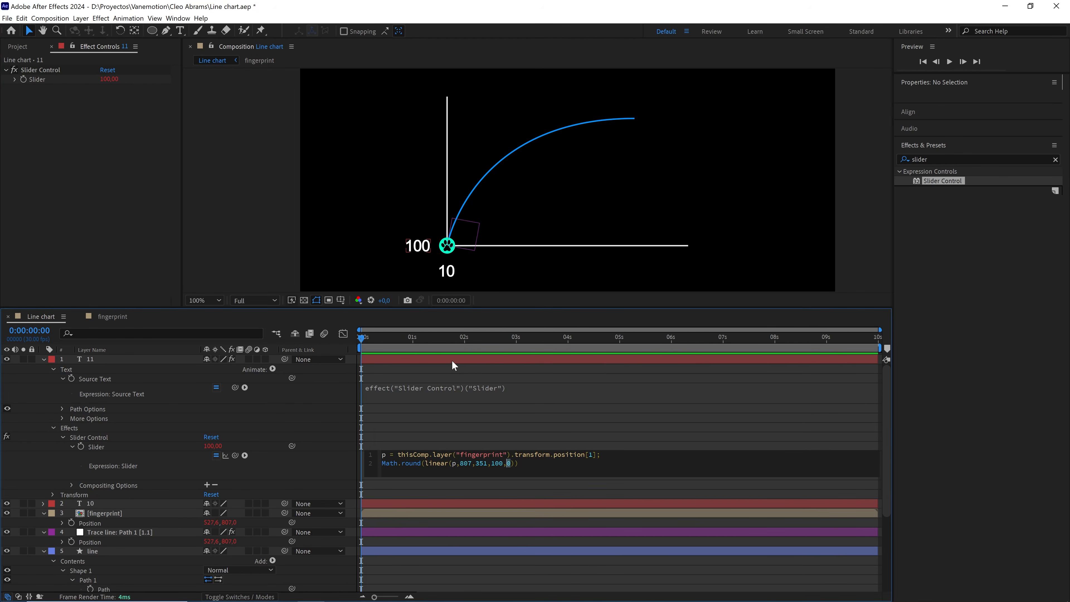
left_click_drag(503, 464, 499, 464)
Scrub along the curve with the vertical-axis label selected to compare its number with the paw marker's height
mouse_move(367, 337)
left_mouse_down()
mouse_move(514, 337)
mouse_move(586, 354)
left_mouse_up()
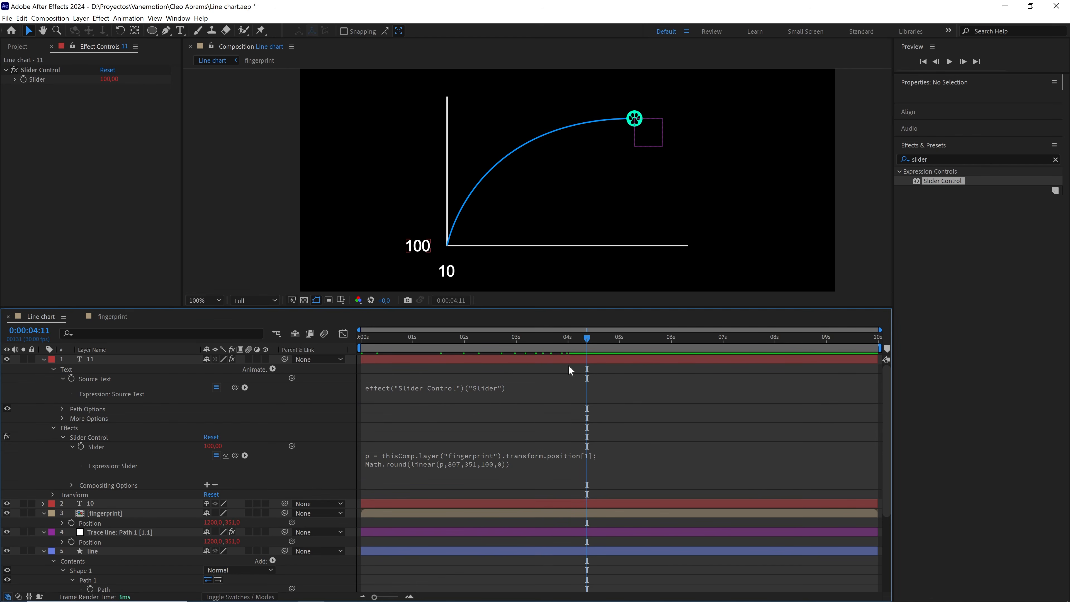
mouse_move(584, 354)
left_mouse_down()
mouse_move(366, 357)
mouse_move(567, 357)
left_mouse_up()
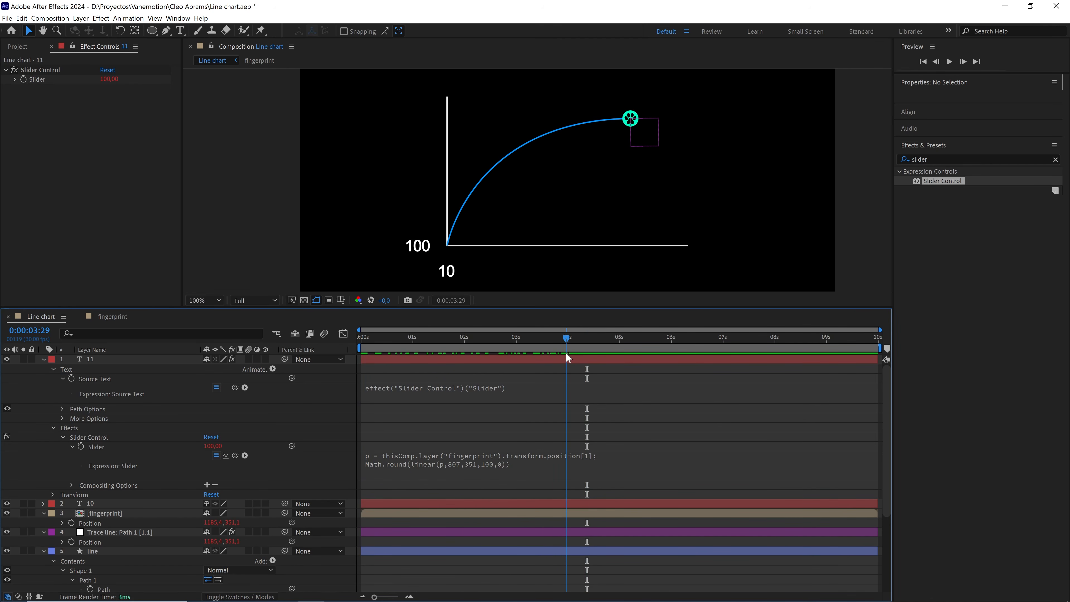
left_click(422, 250)
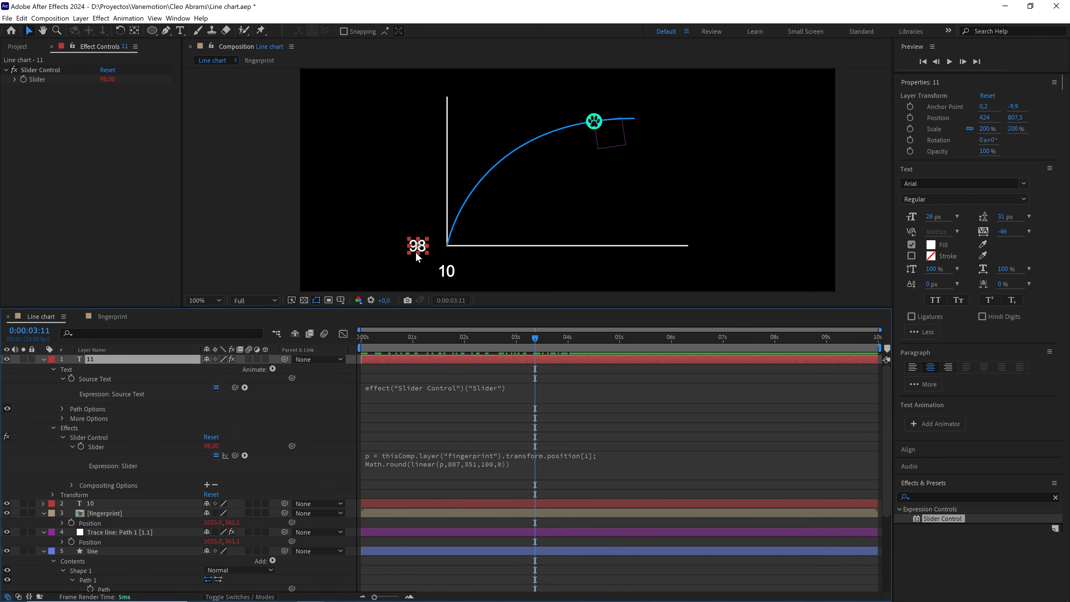
left_click_drag(536, 340, 483, 342)
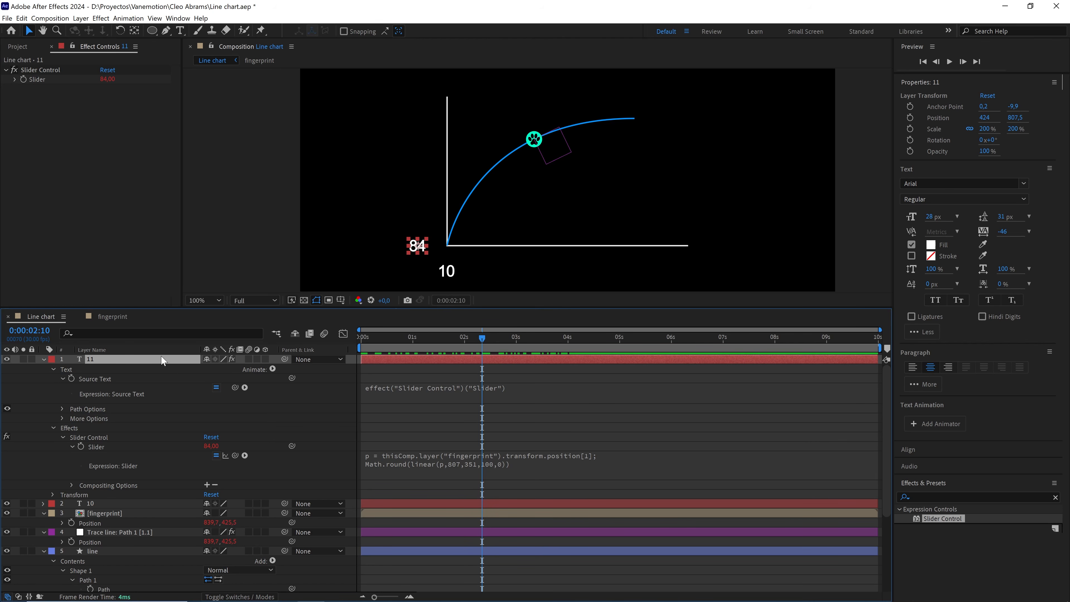
Reveal layer 11's Position property and separate its dimensions
key("p")
left_click(95, 366)
right_click(95, 366)
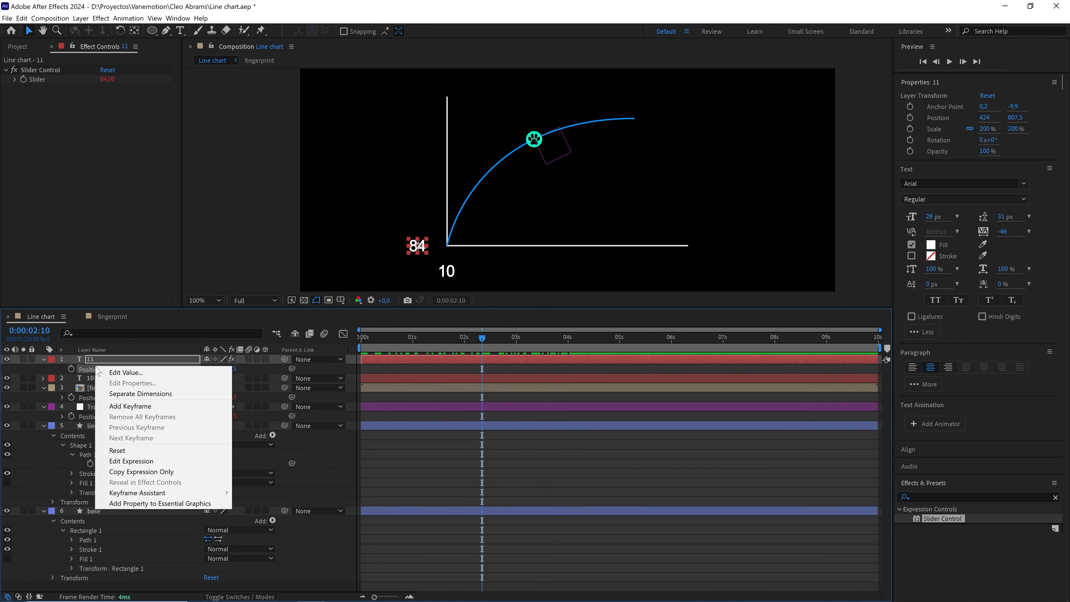
left_click(141, 393)
Link layer 11's Y Position to the fingerprint layer's vertical position with the property pick whip
left_click_drag(216, 379, 192, 392)
left_click_drag(292, 378, 228, 407)
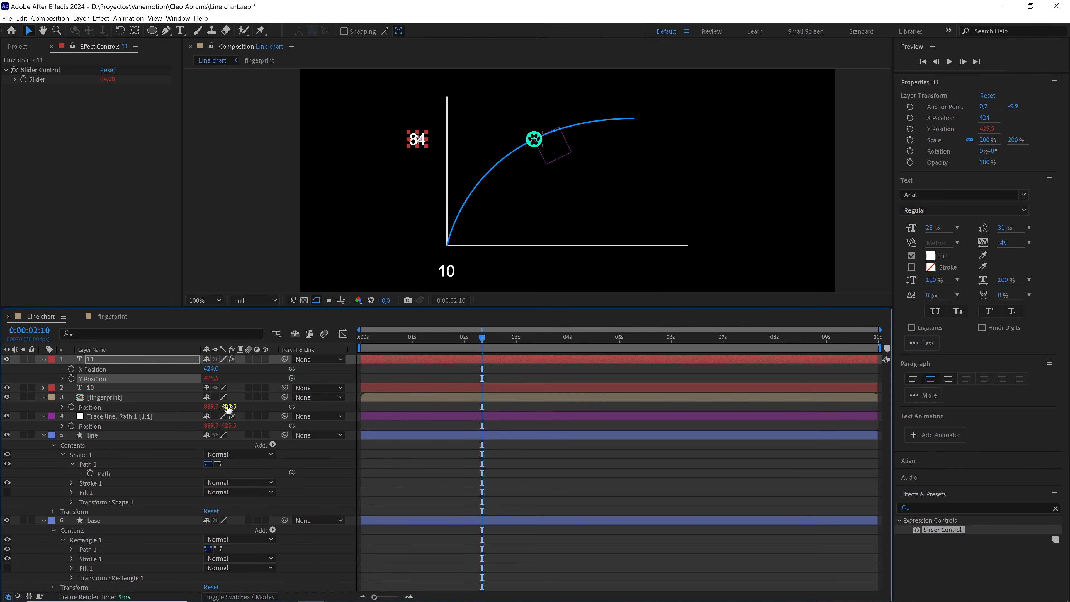
left_click(433, 373)
At 0:00:04:11, draw a rounded rectangle about 112.5 × 66.5 px around the vertical-axis label
left_click_drag(478, 345, 585, 352)
scroll(409, 186, "up", 1)
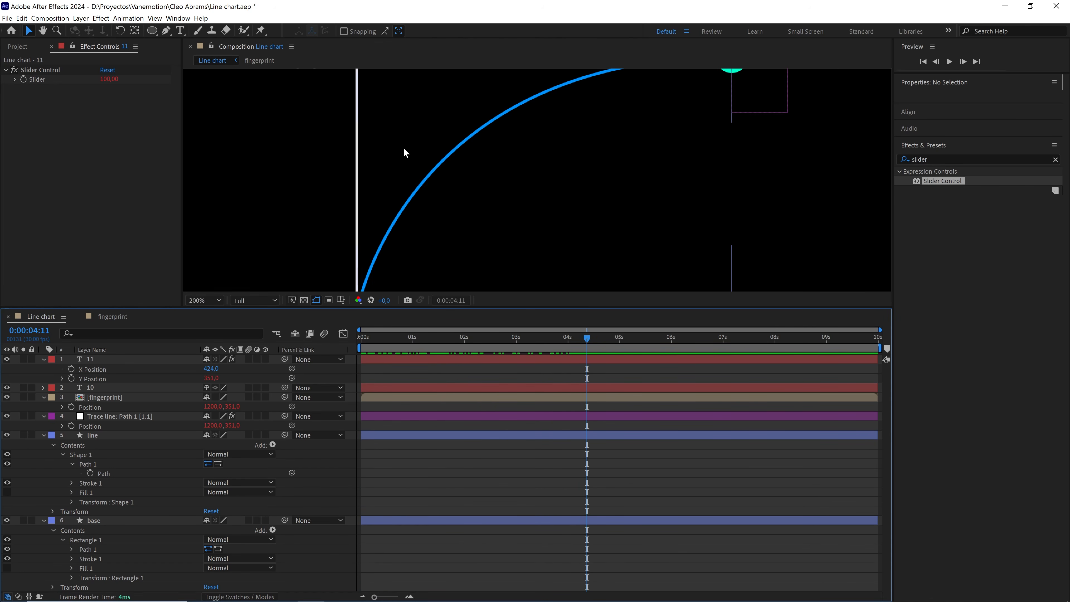
left_click_drag(337, 146, 489, 233)
left_click(152, 31)
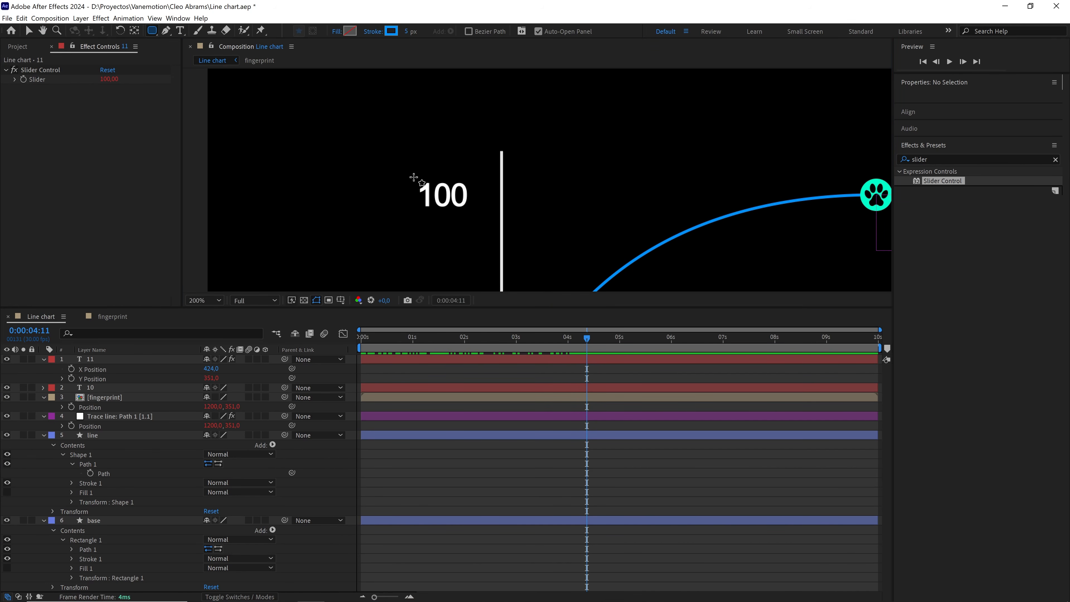
left_click_drag(412, 176, 476, 213)
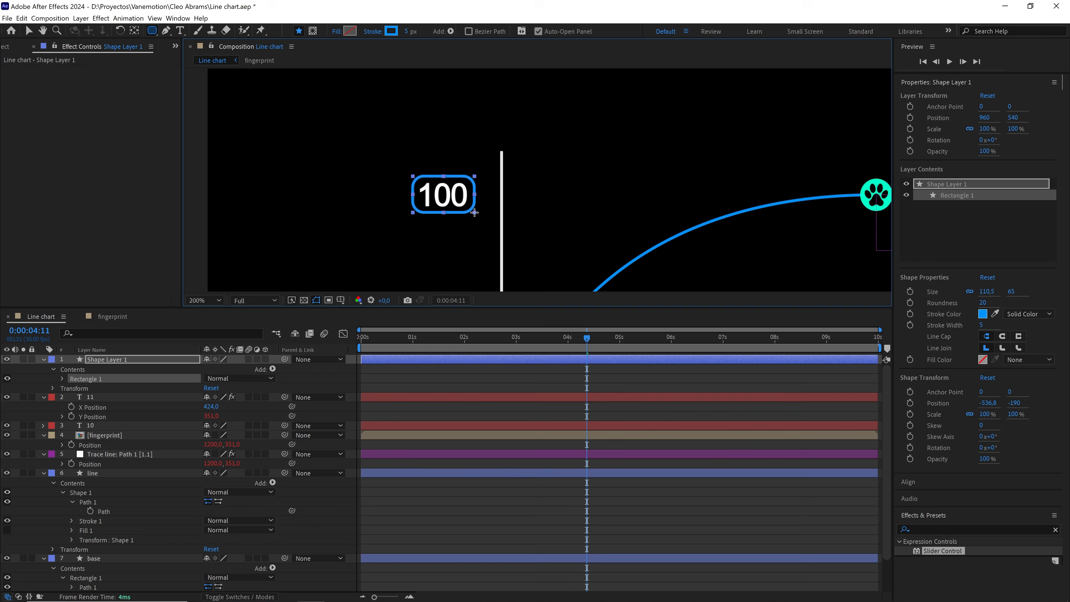
Give the rounded rectangle a solid turquoise fill and set its stroke width to 0 px
left_click(337, 32)
left_click(197, 115)
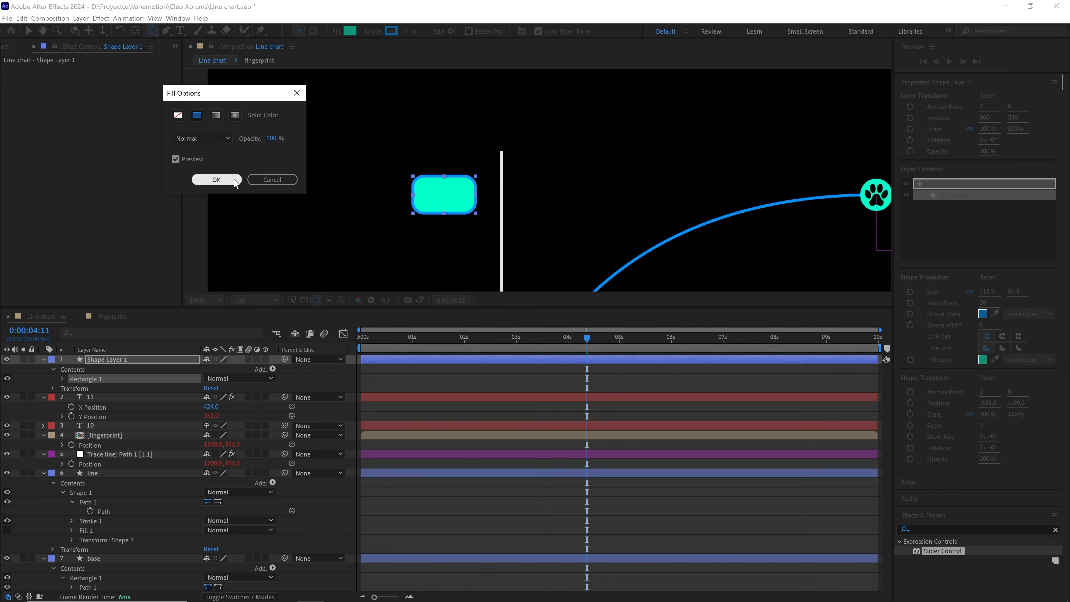
left_click(216, 179)
left_click_drag(406, 32, 329, 37)
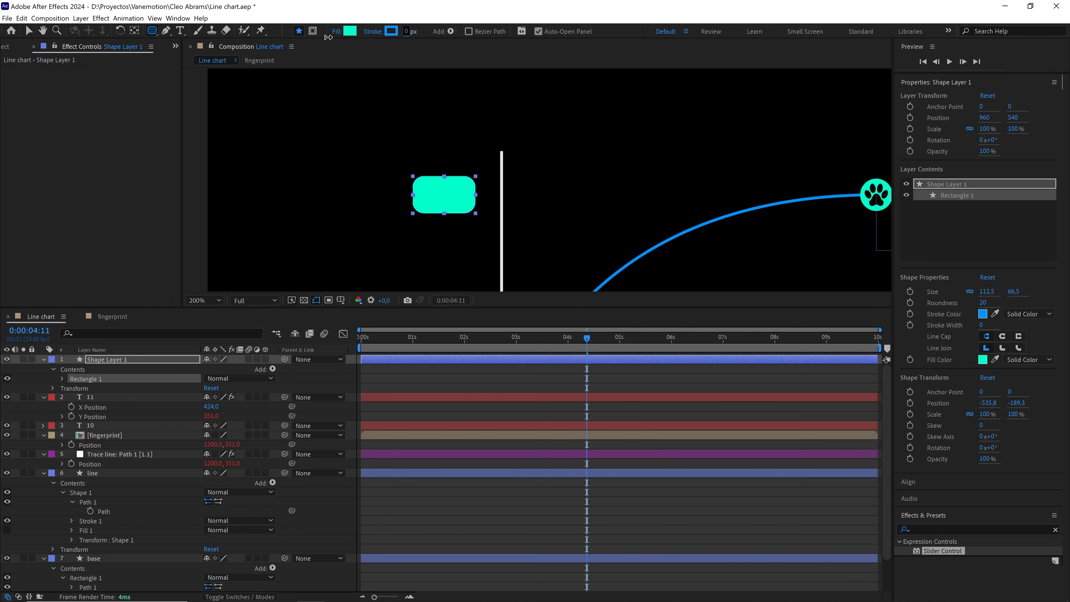
Centre the rectangle layer's anchor point on its shape and rename the layer as box
key("ctrl+alt+Home")
key("Return")
type("box")
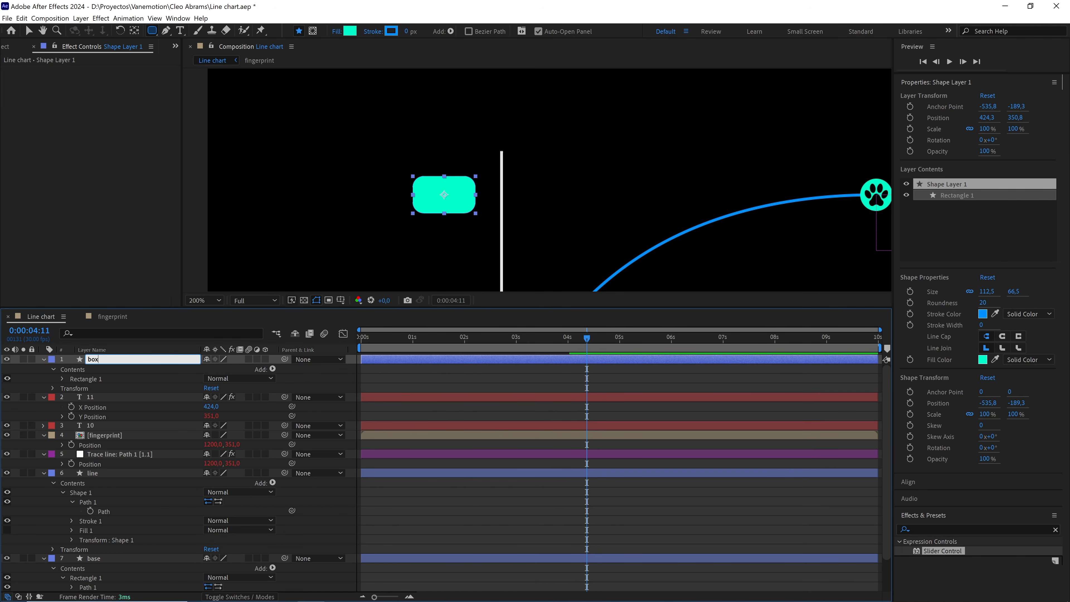
key("Return")
Move the box layer directly beneath text layer 11 and parent it to that layer
left_click_drag(118, 357, 122, 407)
left_click_drag(285, 387, 142, 364)
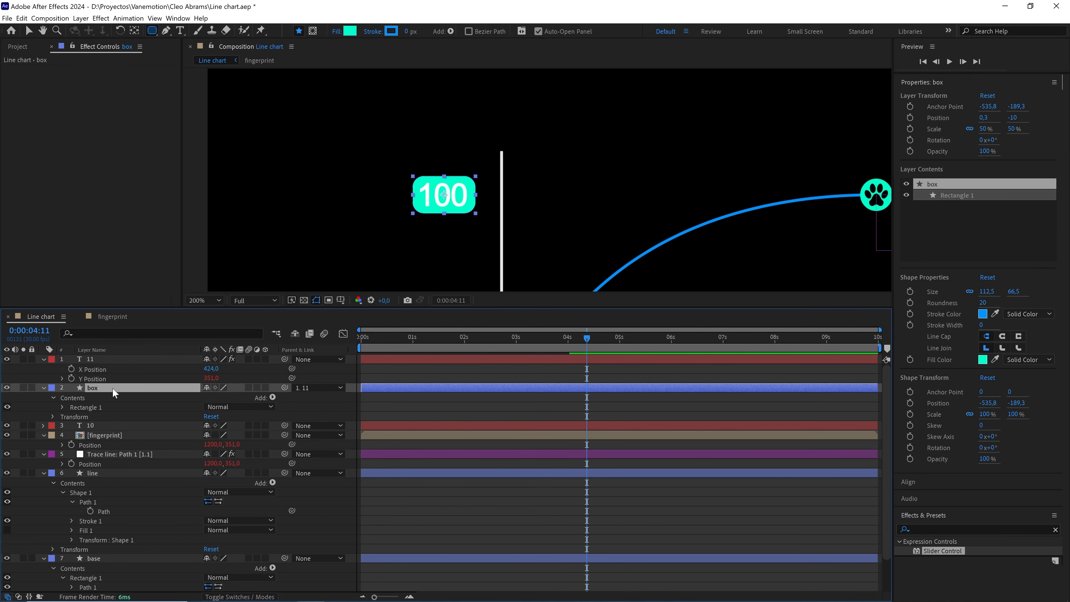
Snap the box to the text's anchor point, at position 0.2, -9.9, so the number sits centred on it
left_click(29, 30)
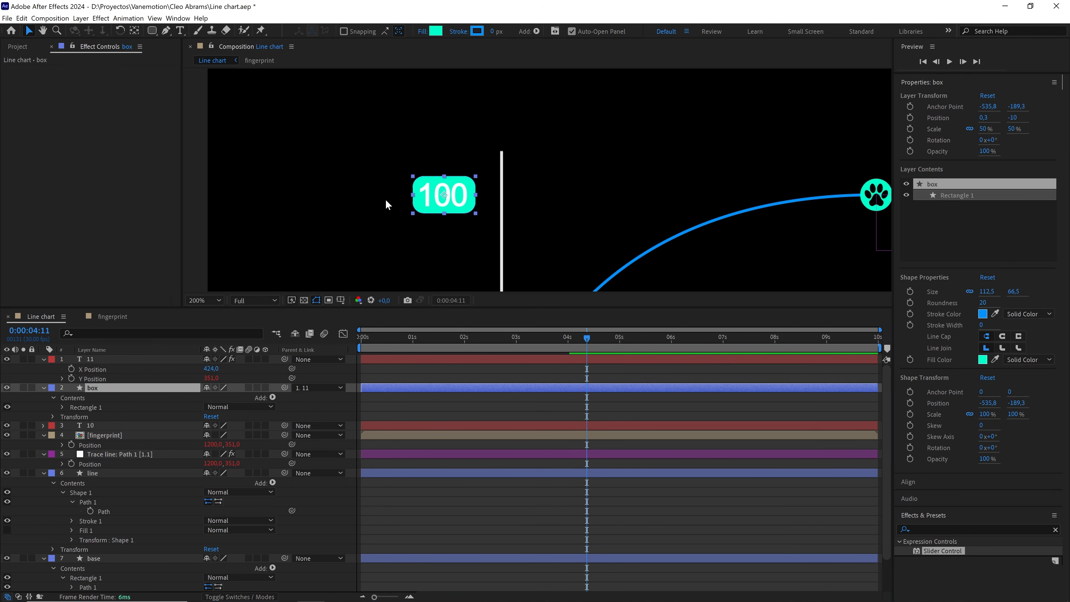
left_click_drag(444, 195, 445, 196)
left_click(425, 222)
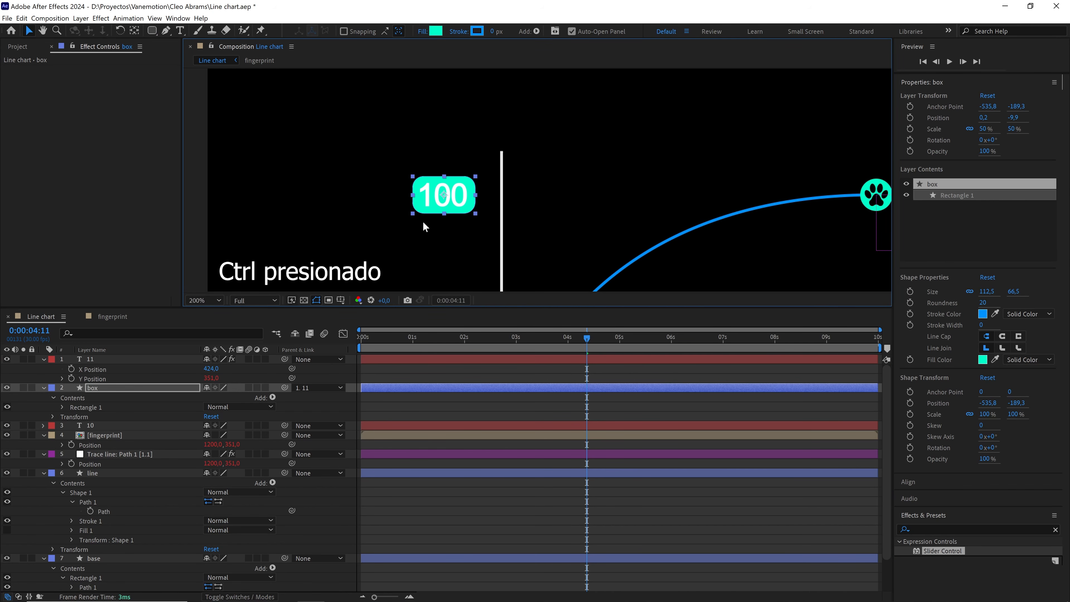
Change the fill colour of text layer 11 to near-black 131313
left_click(134, 359)
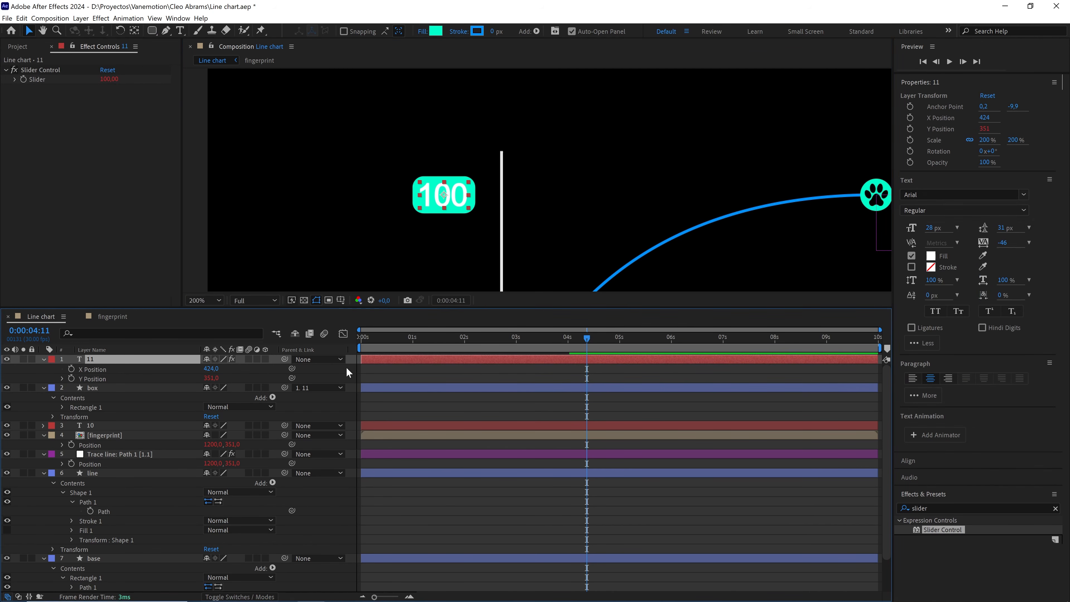
left_click(931, 257)
left_click_drag(139, 387, 53, 409)
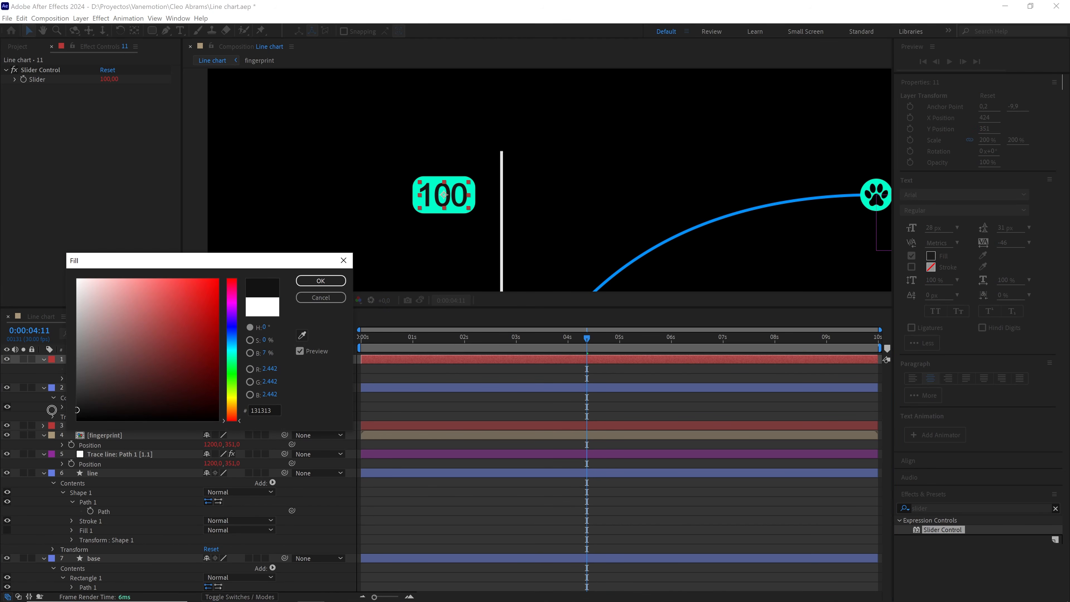
left_click(320, 283)
Scrub back from the curve's end to the first frame to examine how the boxed label follows the paw marker's height
scroll(512, 217, "down", 1)
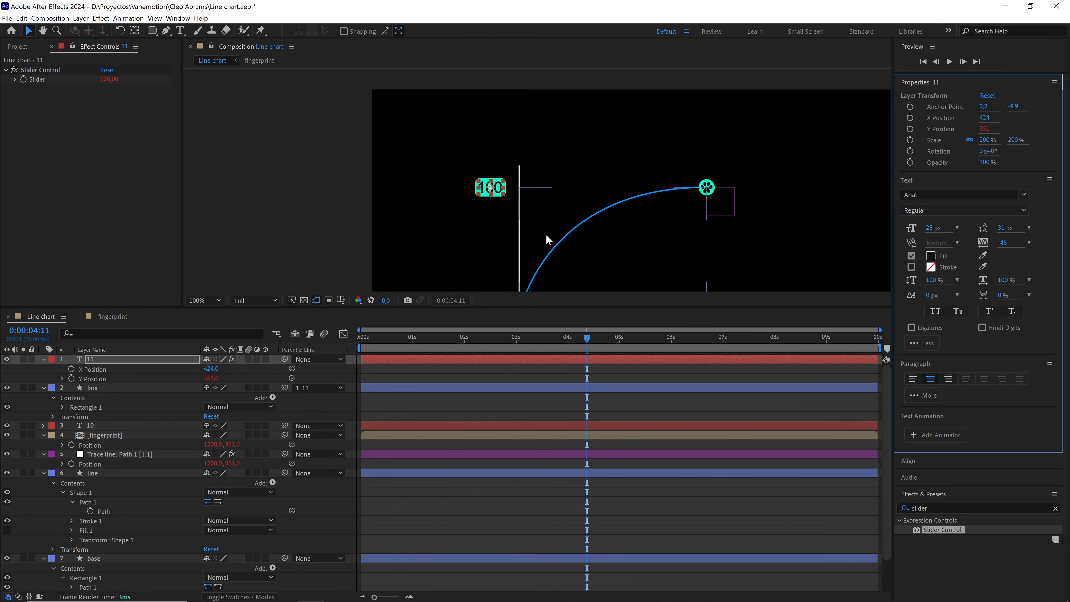
left_click_drag(546, 237, 538, 218)
left_click(567, 367)
left_click(568, 364)
left_click_drag(587, 339, 432, 339)
left_click_drag(506, 222, 506, 183)
left_click(485, 368)
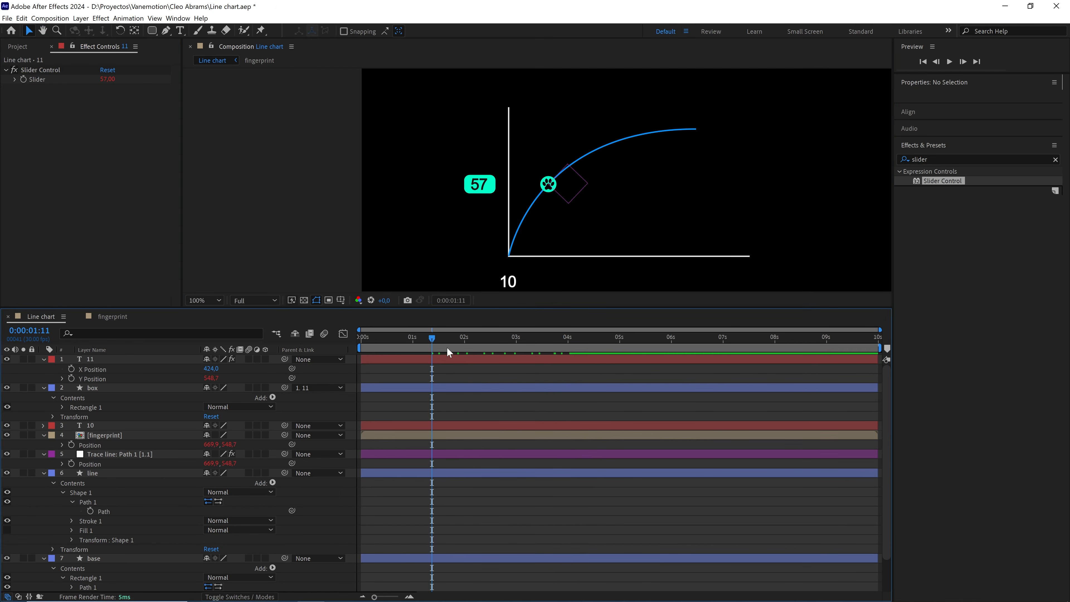
mouse_move(432, 339)
left_mouse_down()
mouse_move(344, 339)
mouse_move(461, 340)
mouse_move(337, 350)
left_mouse_up()
scroll(485, 269, "up", 1)
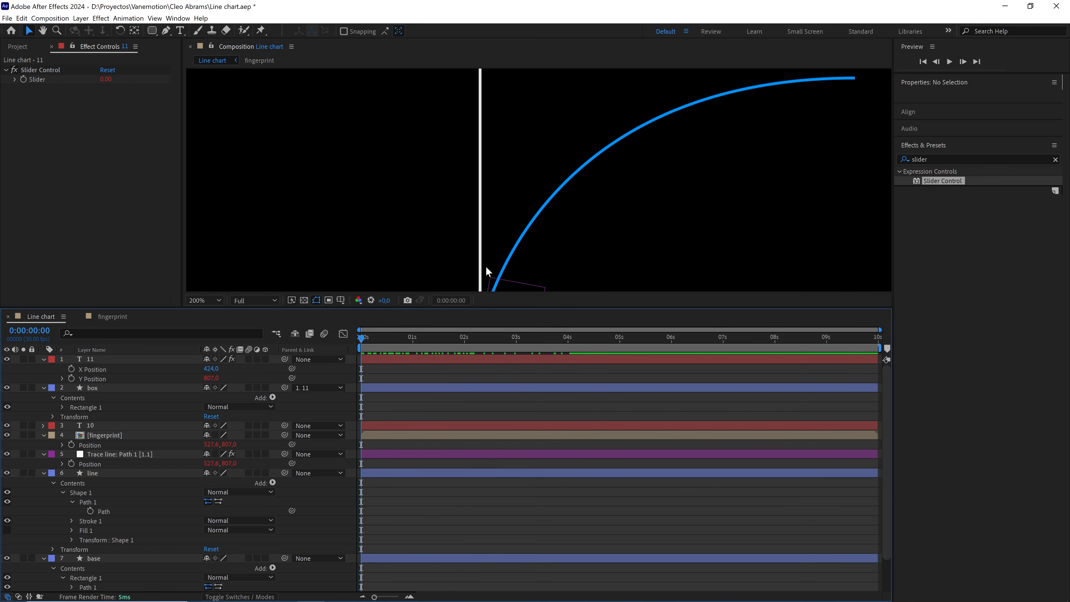
Move text layer 11 to X position 402 and text layer 10 to 527.5, 910, just under the axis origin
left_click_drag(486, 264, 553, 139)
left_click_drag(488, 207, 476, 207)
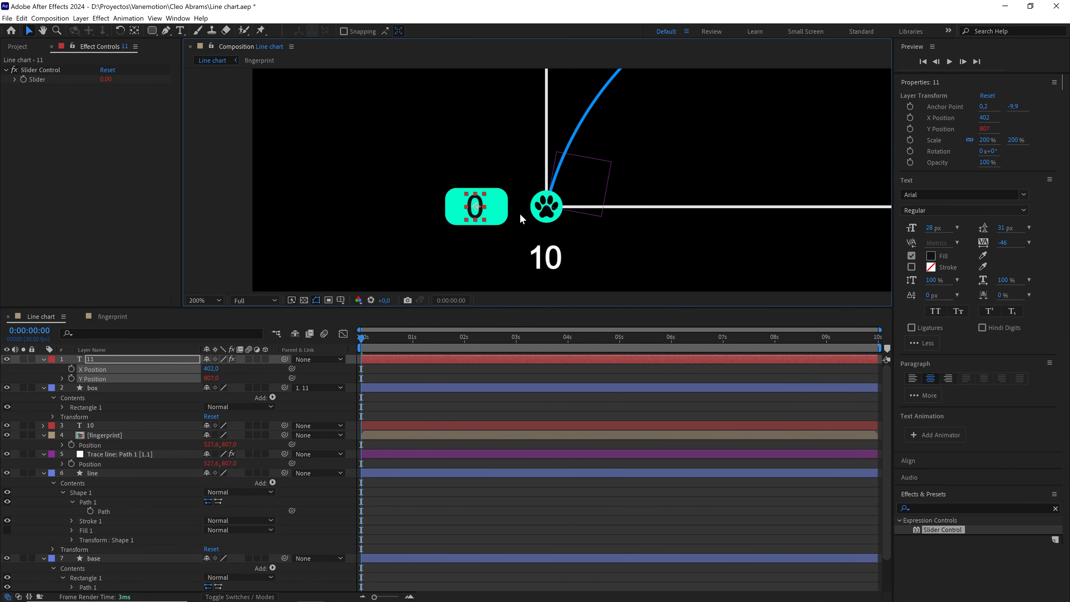
left_click_drag(553, 265, 544, 215)
scroll(550, 267, "down", 1)
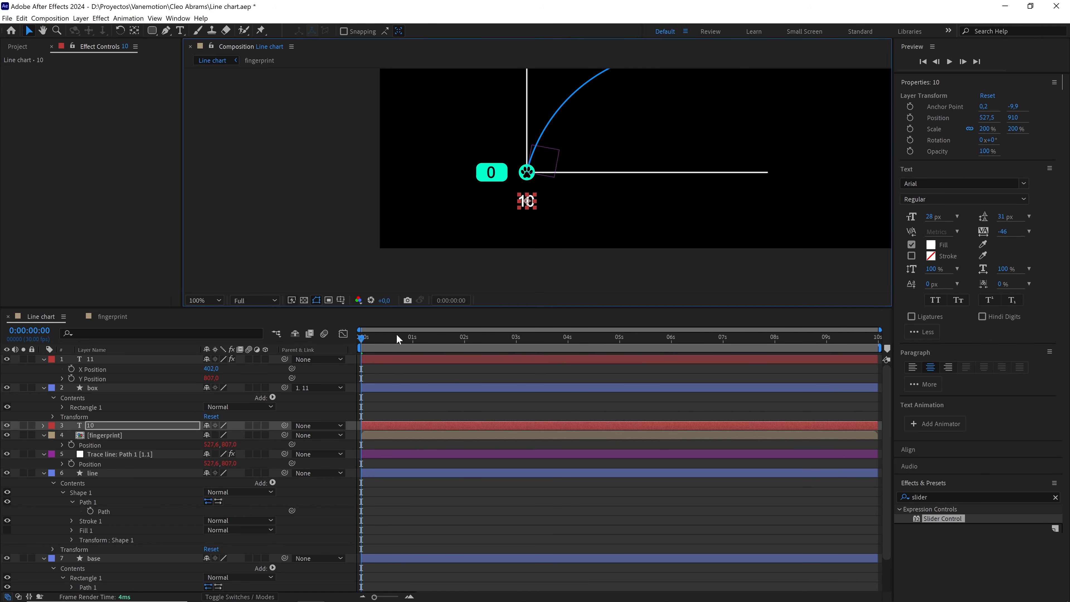
left_click_drag(397, 338, 361, 338)
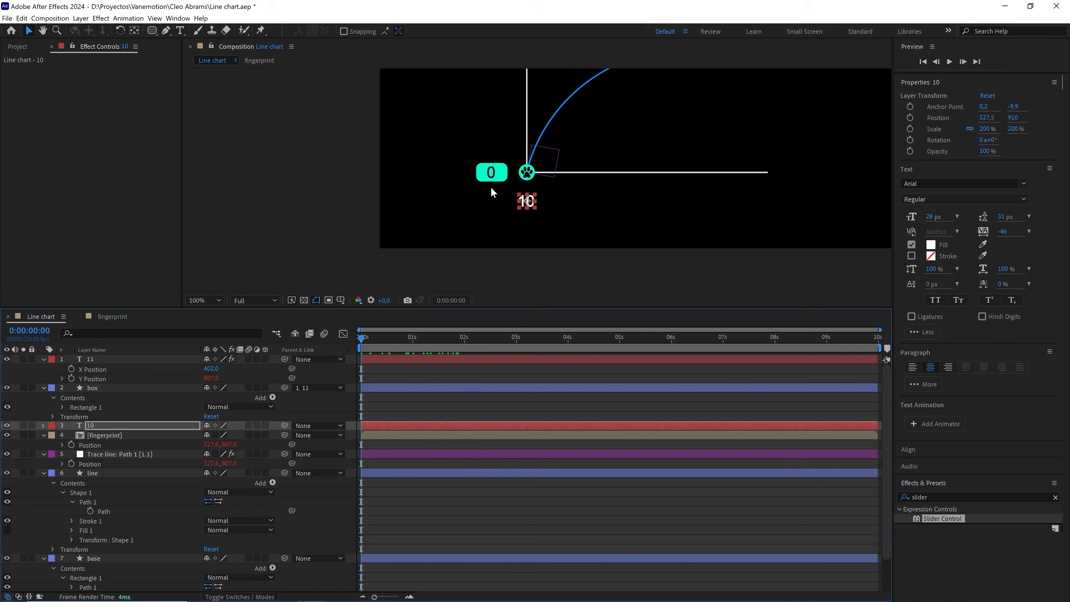
Duplicate the box behind text layer 11 and place the copy directly beneath text layer 10 in the layer order
left_click(491, 172)
key("ctrl+d")
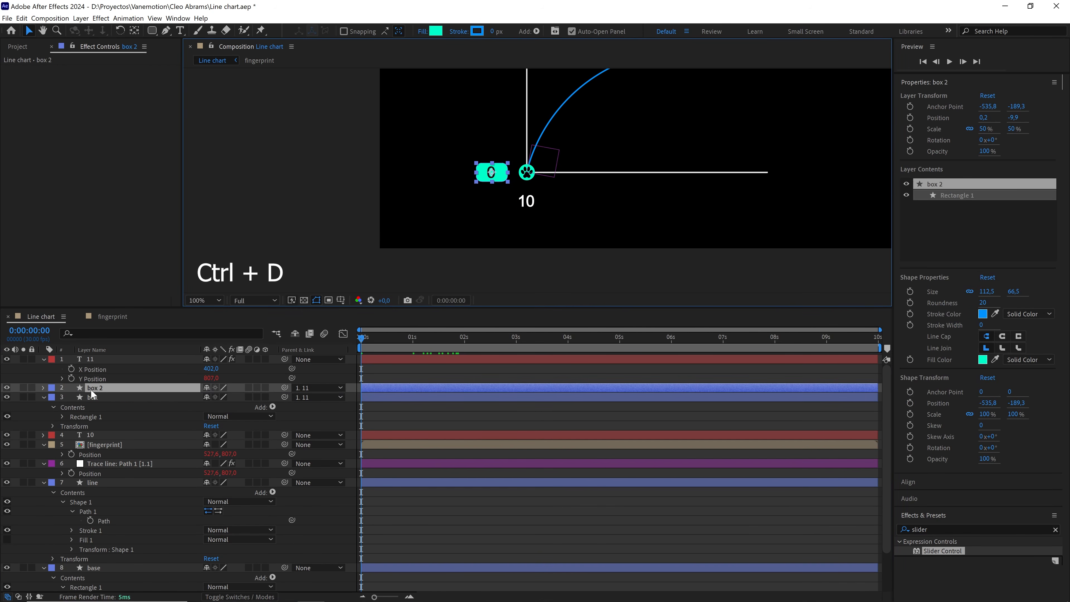
left_click_drag(92, 393, 106, 441)
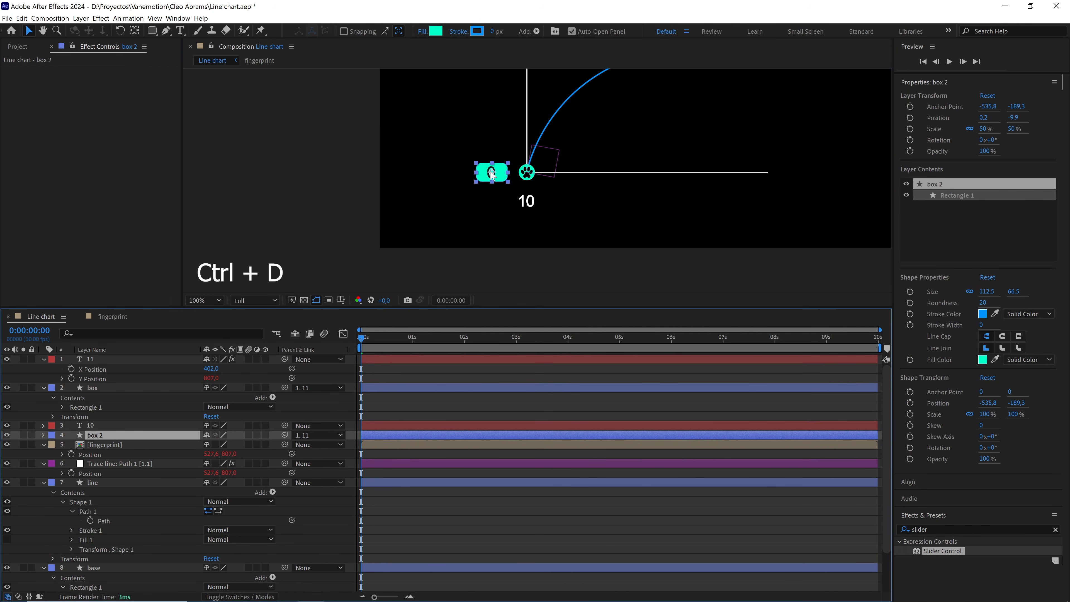
Centre the copied box on the number 10 in the composition and parent it to text layer 10
left_click_drag(491, 173, 527, 201)
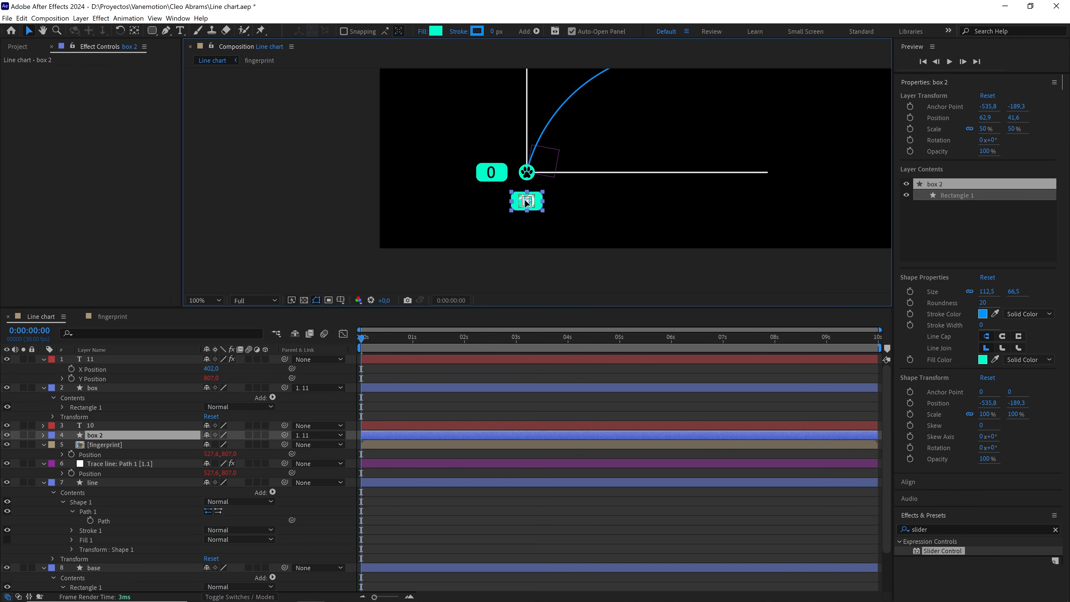
key("period")
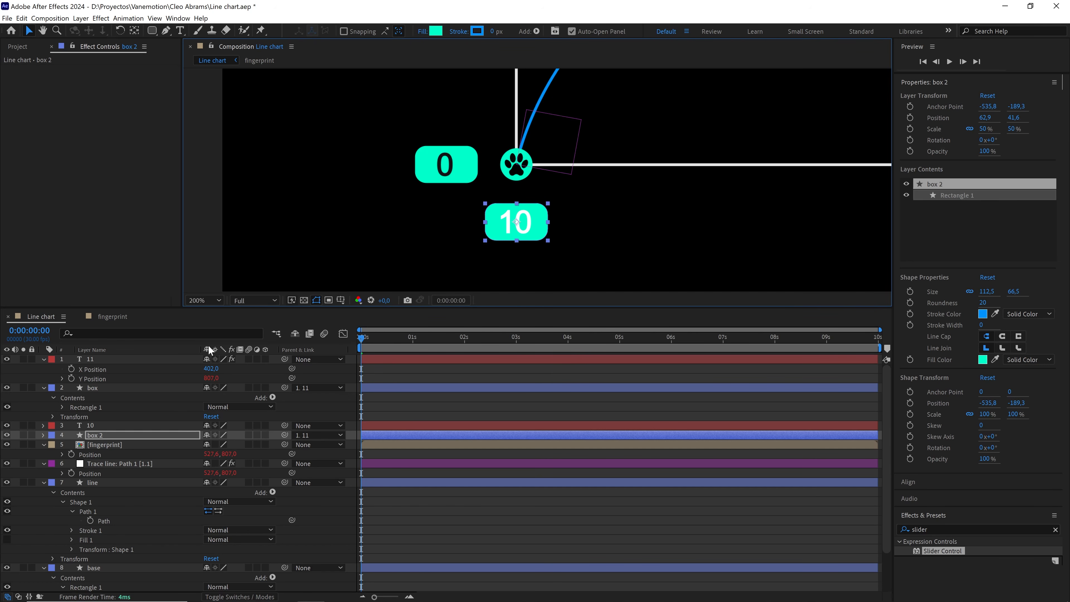
left_click_drag(285, 435, 148, 427)
Add a Slider Control to text layer 10 and link its Source Text to the slider with an expression
left_click(147, 427)
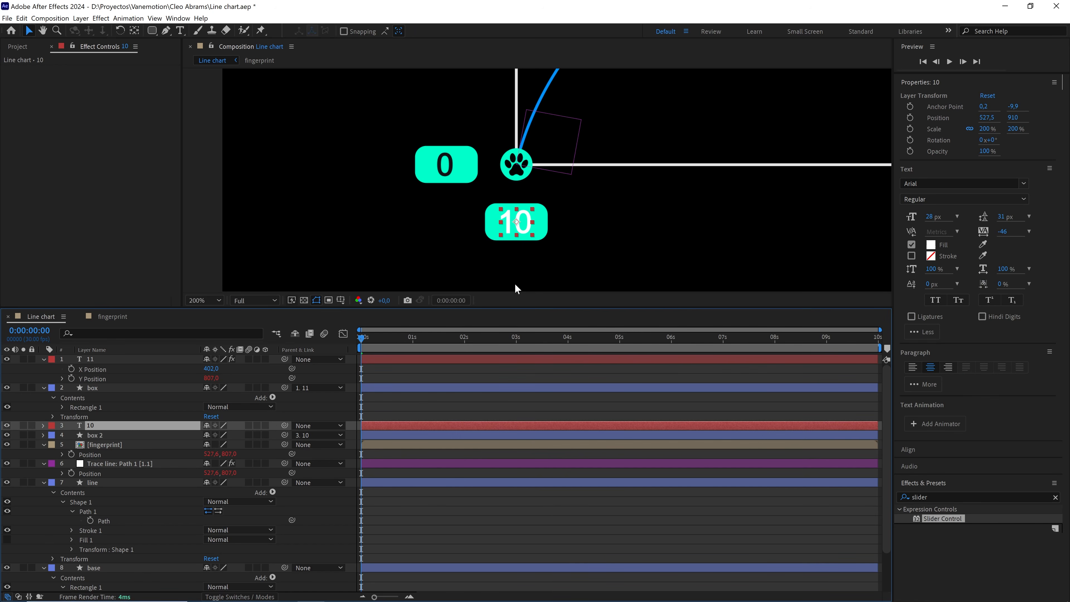
left_click_drag(947, 523, 138, 427)
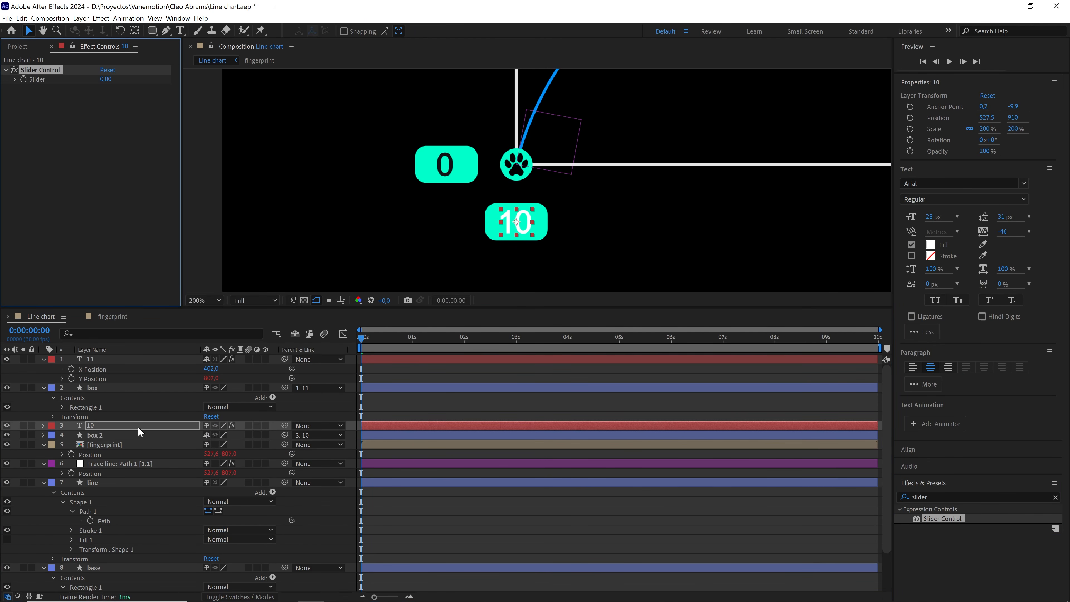
left_click(44, 426)
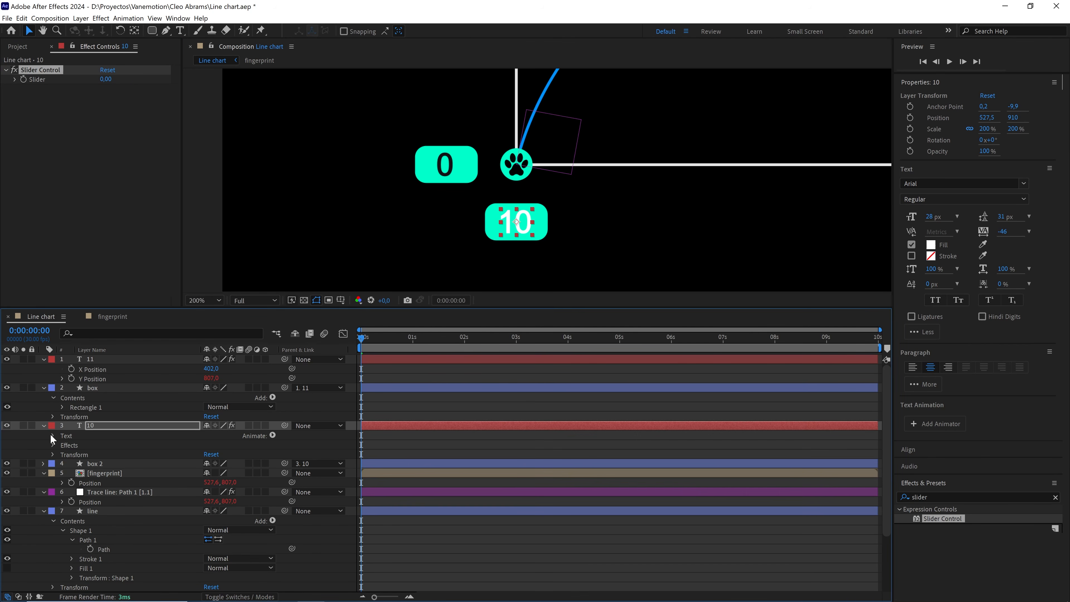
left_click(52, 435)
left_click(72, 444, "alt")
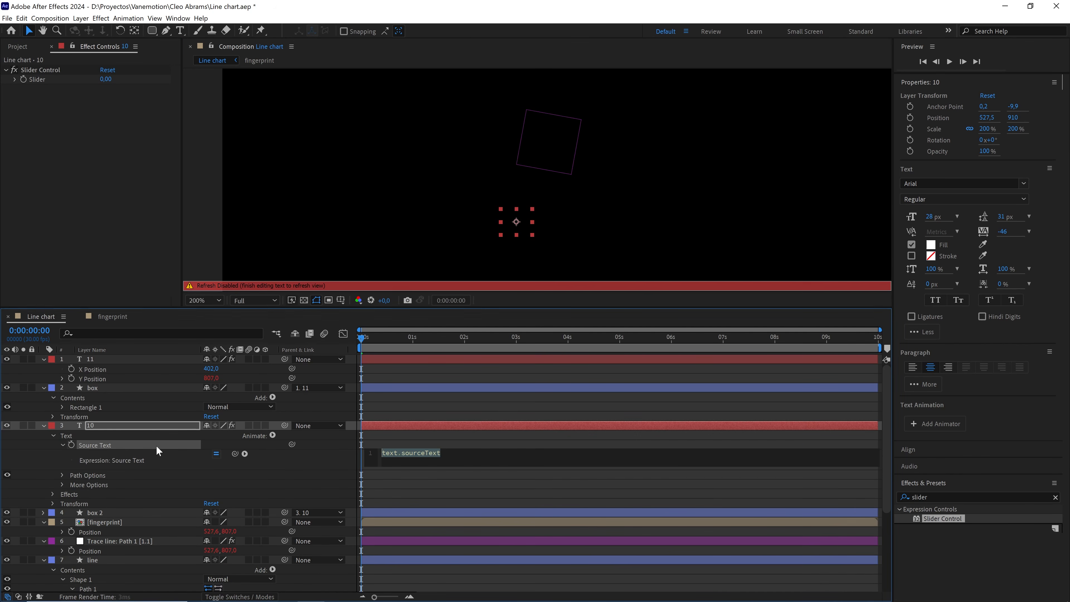
left_click_drag(236, 454, 48, 81)
left_click(87, 198)
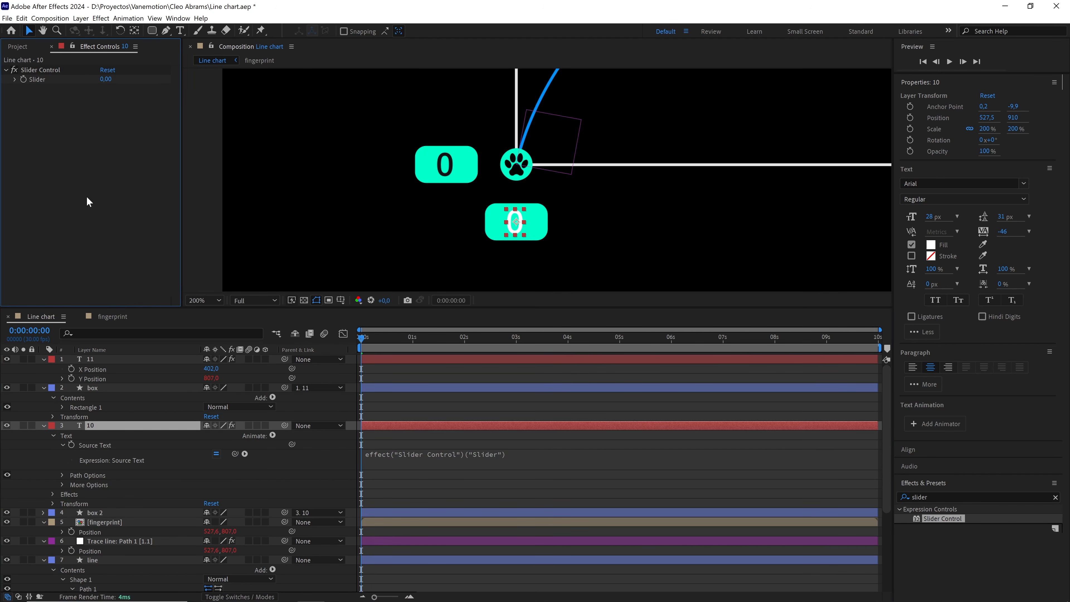
Sample the dark number colour of text layer 11 as the fill of text layer 10
left_click(983, 245)
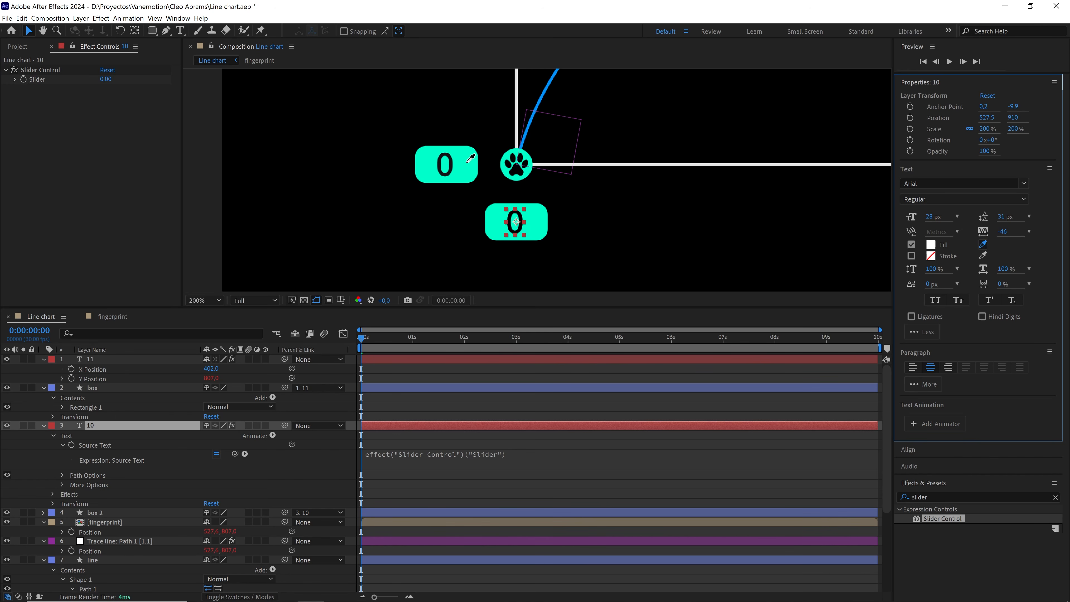
left_click(451, 166)
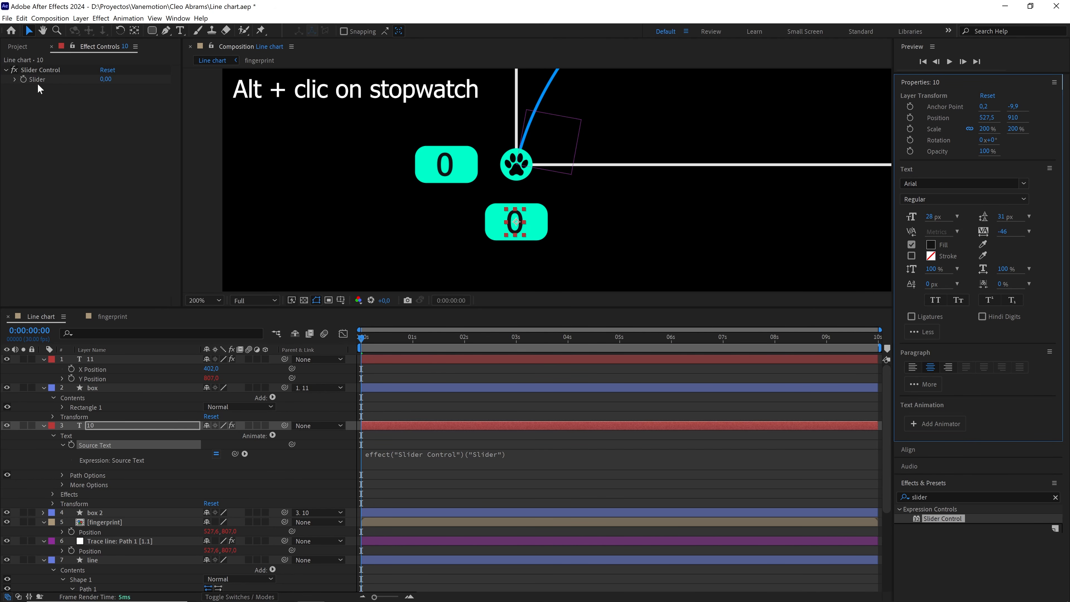
Link text layer 10's Slider by expression to the fingerprint layer's X position, transform.position[0]
left_click(23, 79, "alt")
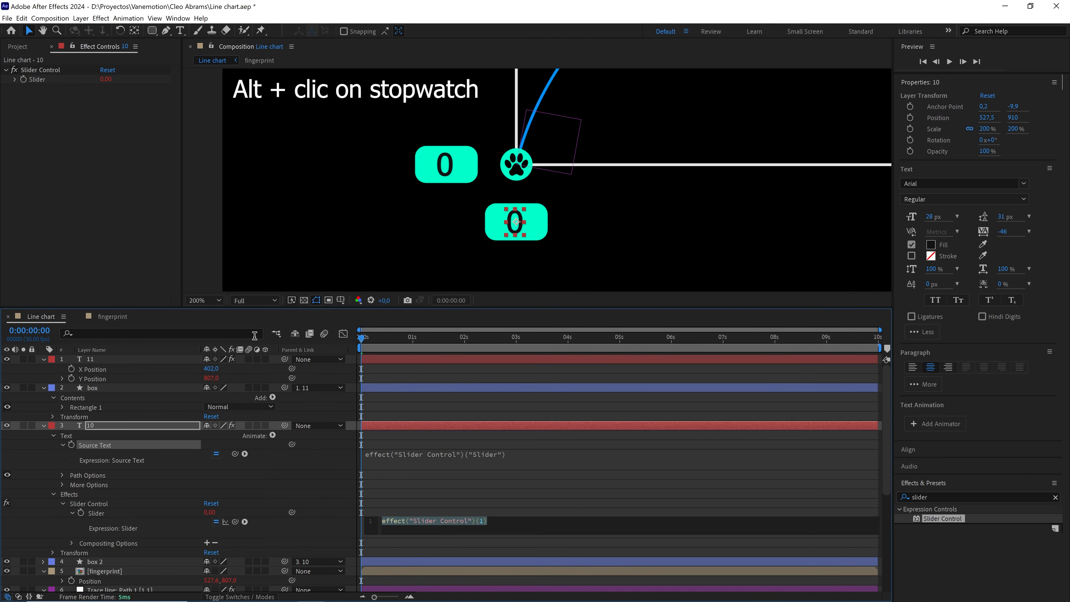
left_click_drag(199, 532, 96, 581)
left_click(555, 496)
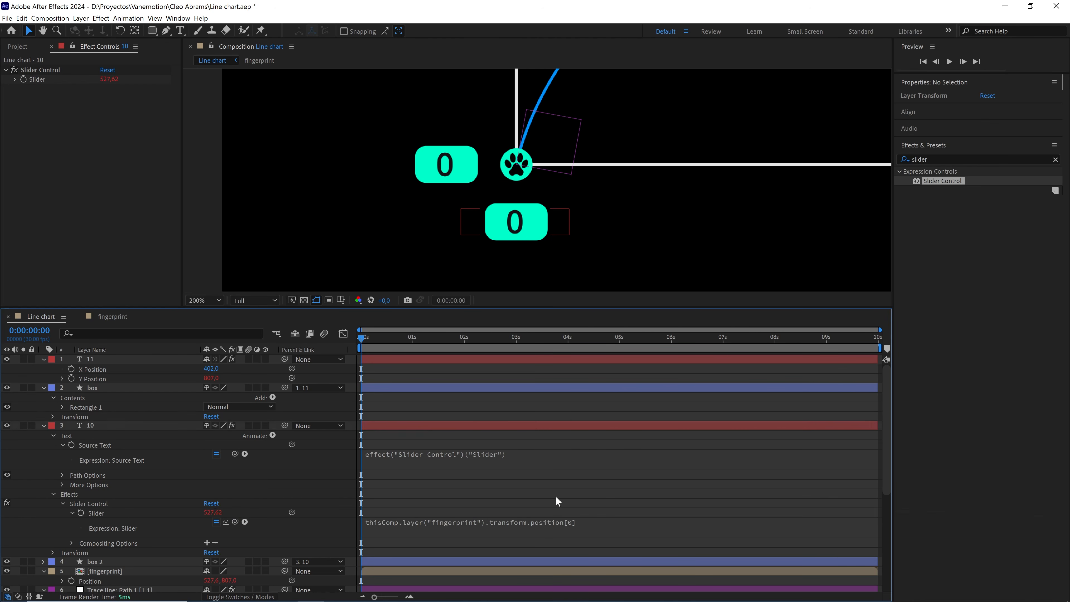
Scrub from the first frame to 0:00:04:10 to examine how text layer 10's number follows the paw's X position
left_click(574, 522)
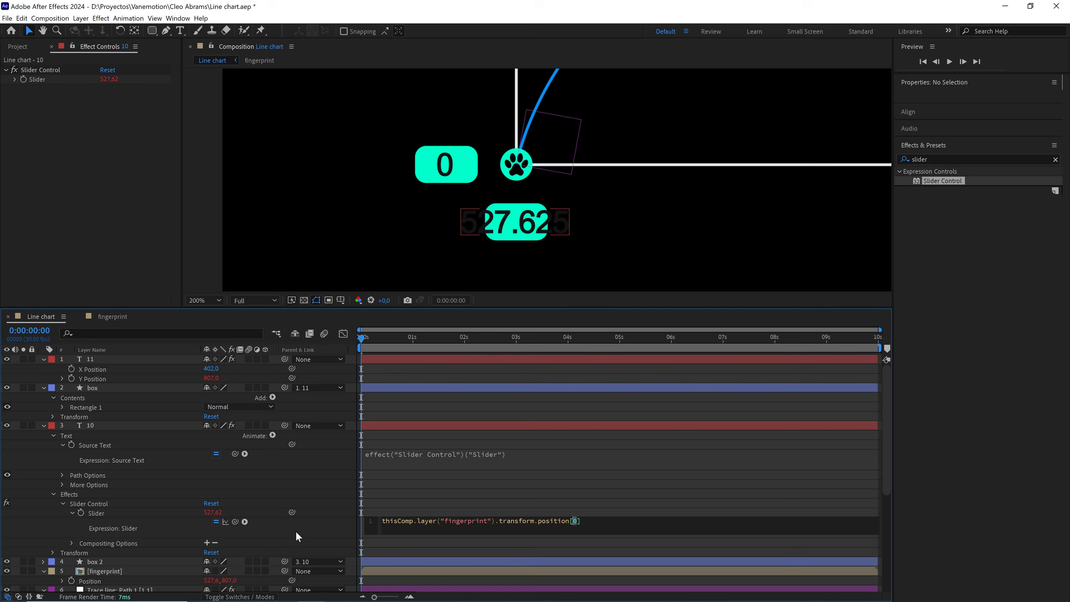
left_click(218, 584)
left_click_drag(415, 342, 326, 339)
left_click(493, 229)
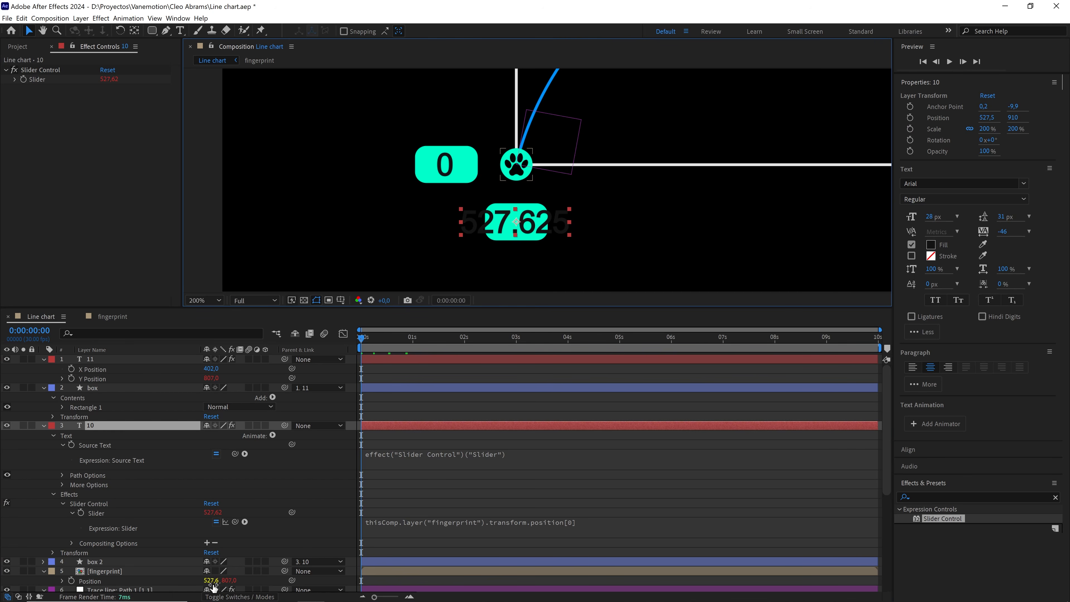
scroll(593, 213, "down", 4)
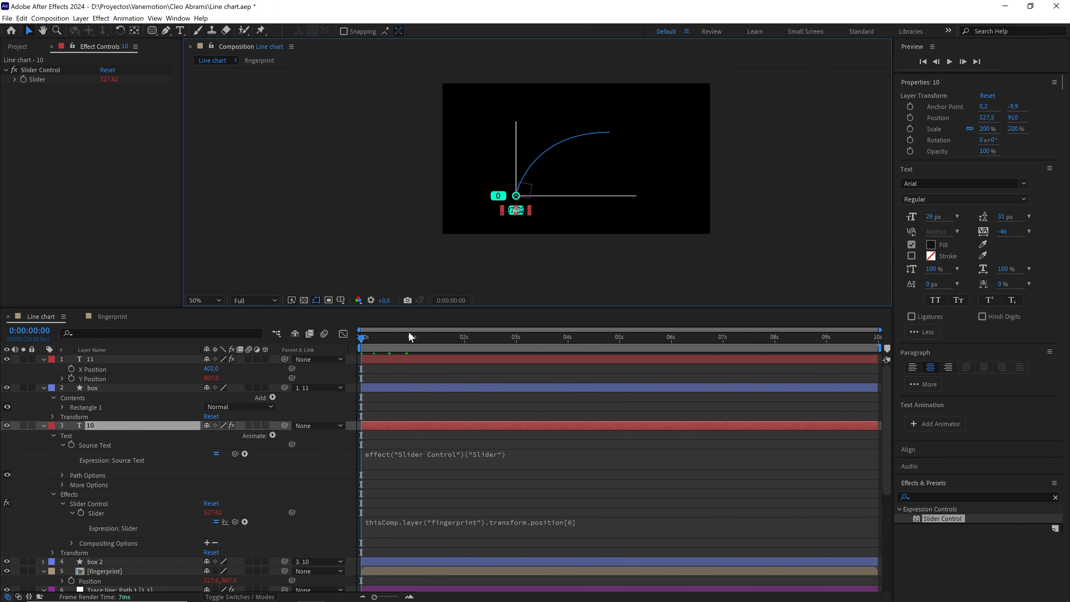
left_click_drag(409, 332, 585, 349)
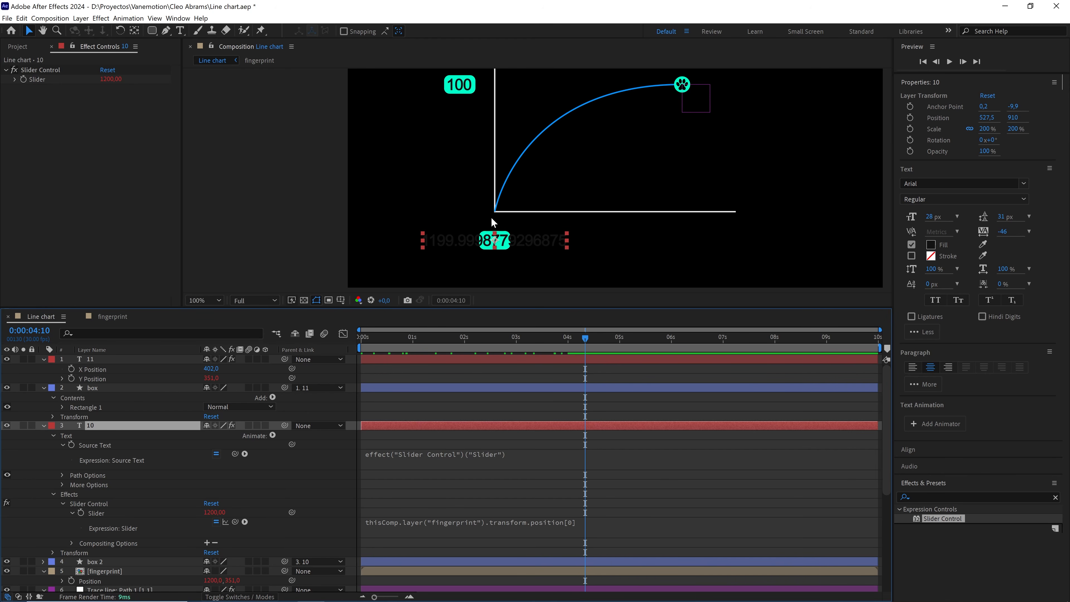
scroll(451, 239, "up", 4)
left_click_drag(437, 245, 538, 158)
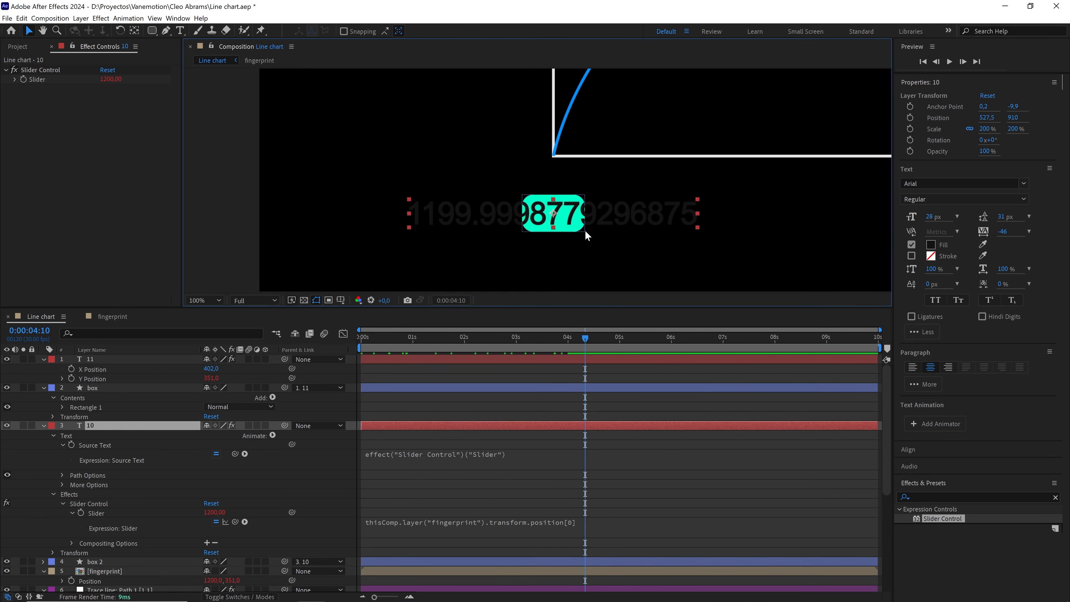
scroll(585, 230, "down", 2)
left_click_drag(585, 172, 540, 236)
key("v")
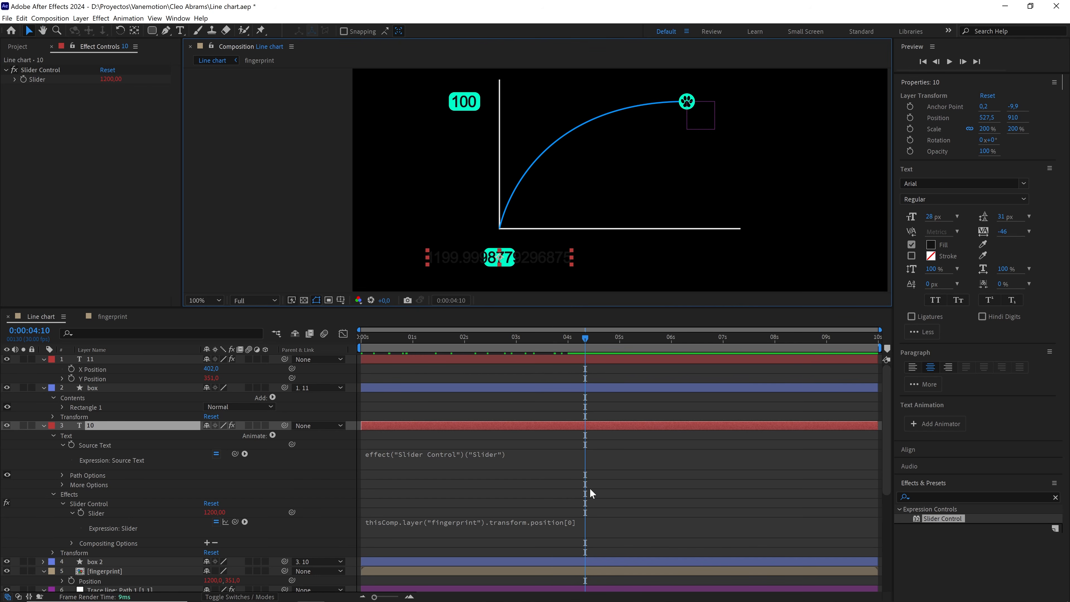
Store the fingerprint X position in a variable p in text layer 10's Slider expression, ending the line with a semicolon
left_click(385, 520)
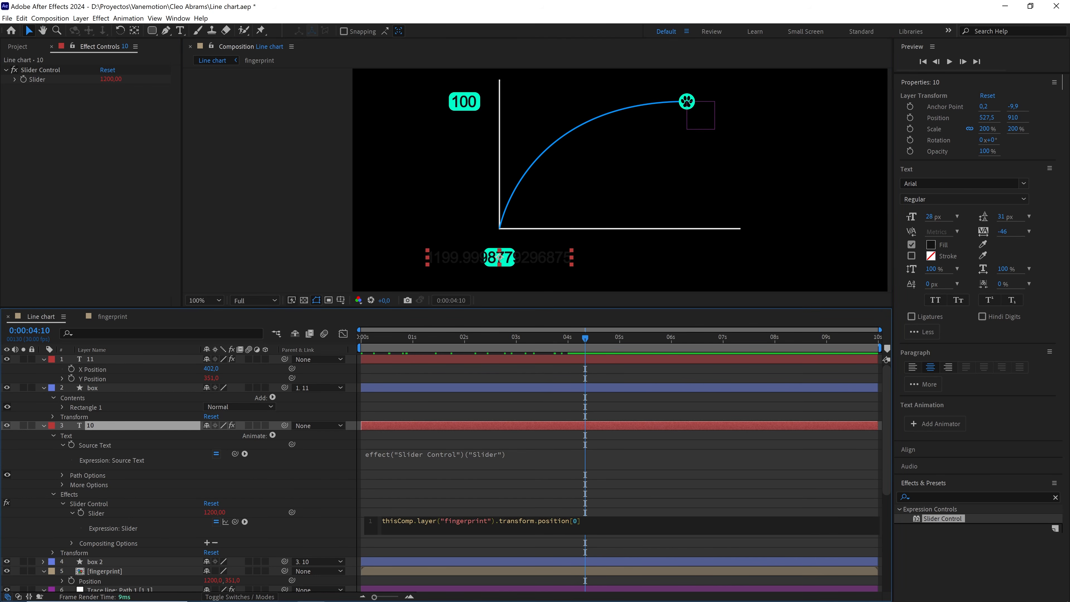
type("p =")
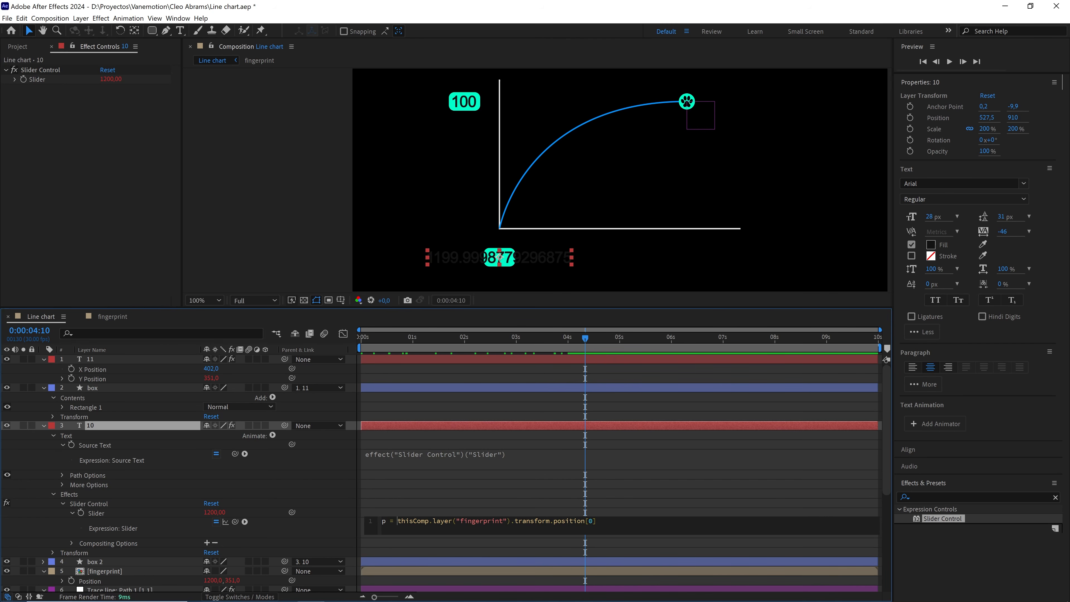
left_click_drag(397, 522, 597, 521)
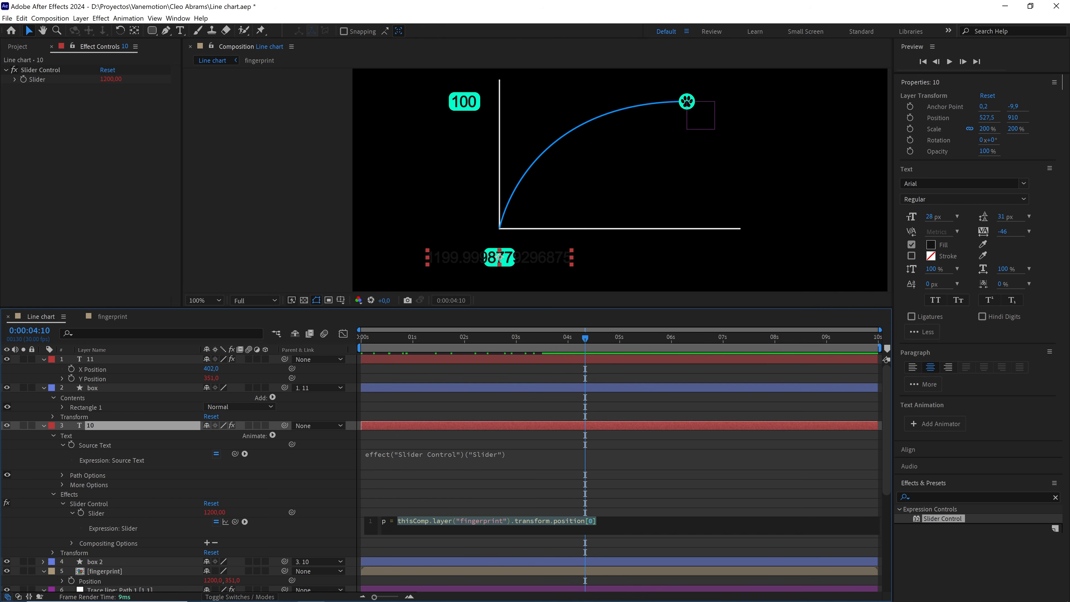
left_click(383, 521)
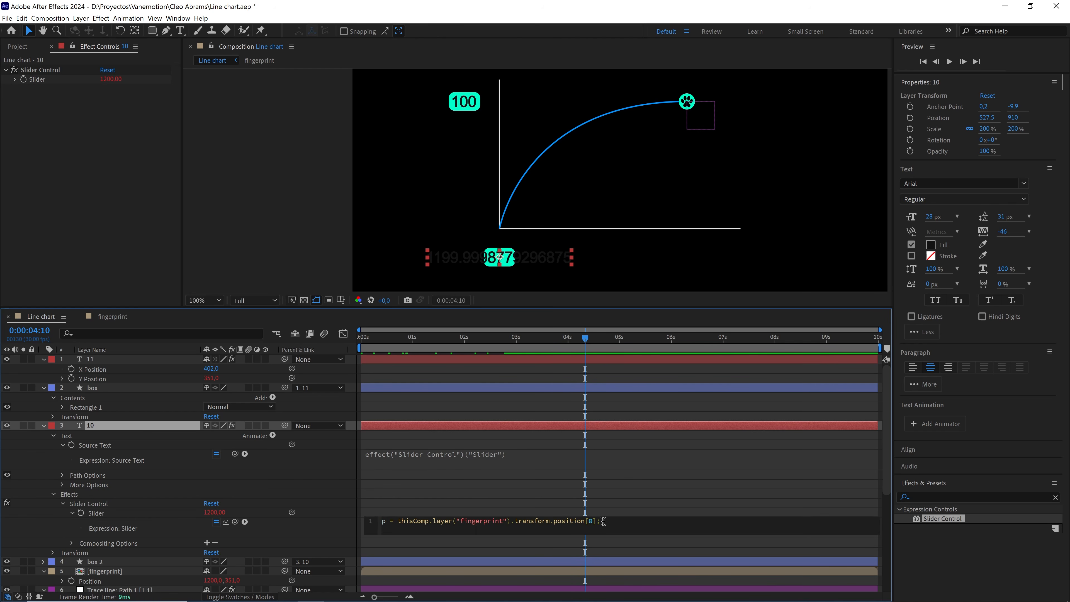
Add a second line to the Slider expression that rounds a linear mapping of p: Math.round(linear(p,))
type("Math")
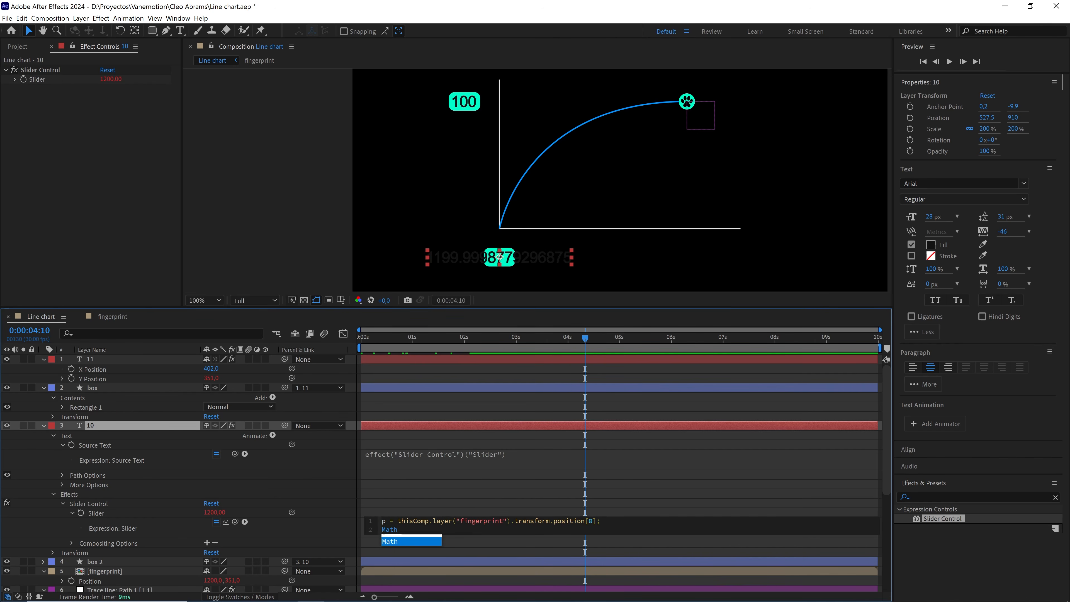
type(".round")
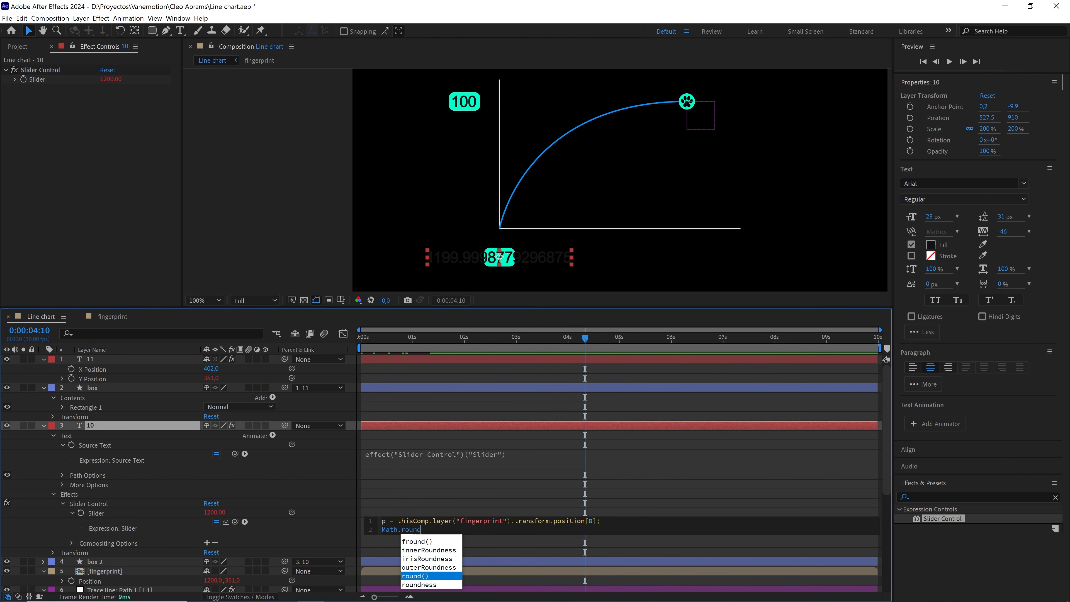
type("()linear")
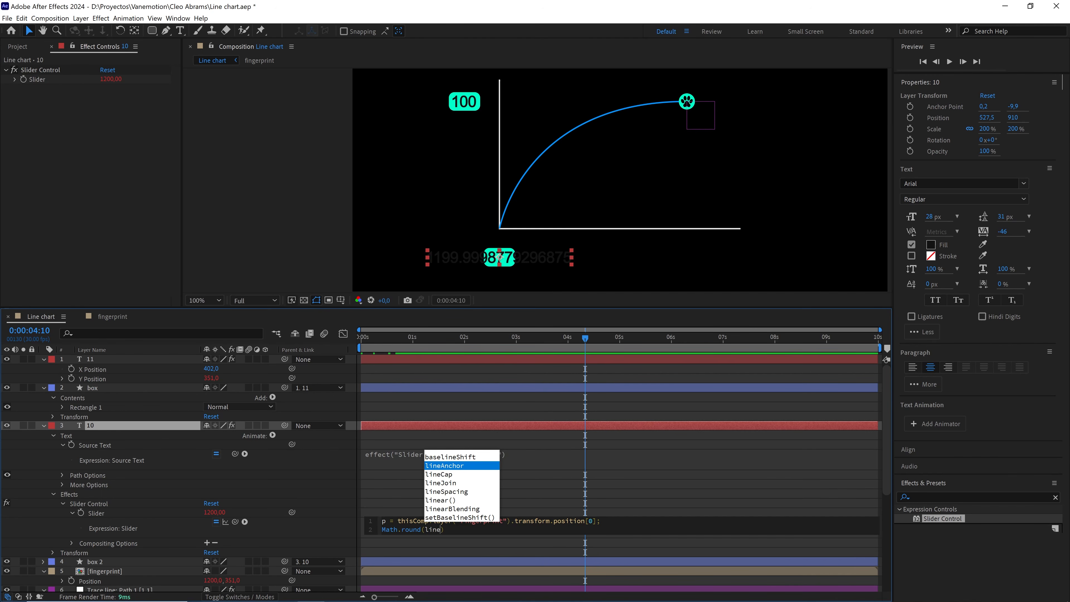
key("Return")
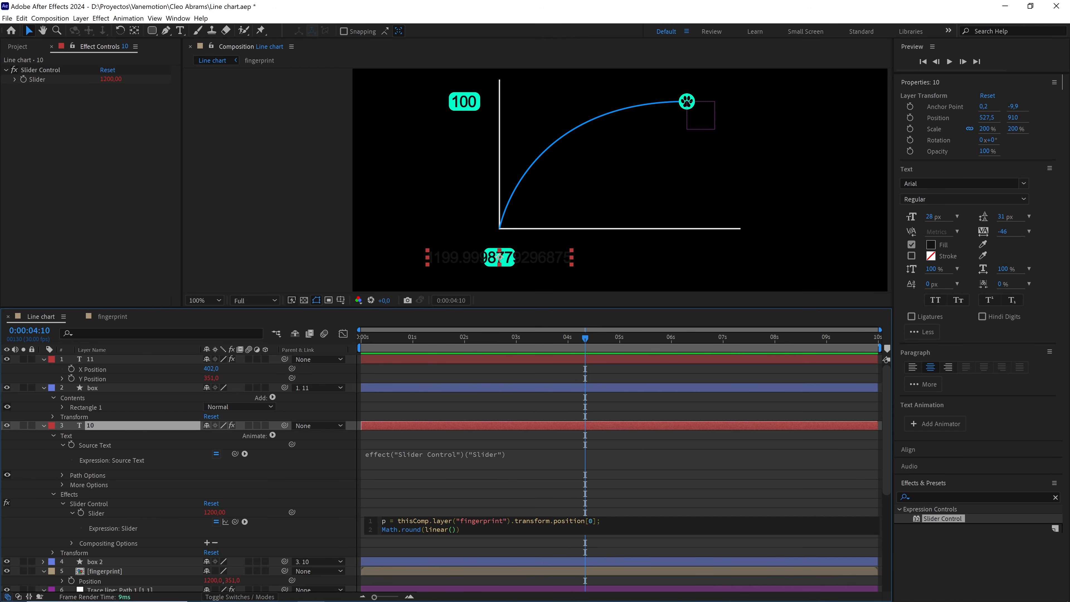
type("p,")
Return to the first frame to read the paw's starting X position and enter 527 as the linear function's input minimum
left_click_drag(585, 339, 323, 337)
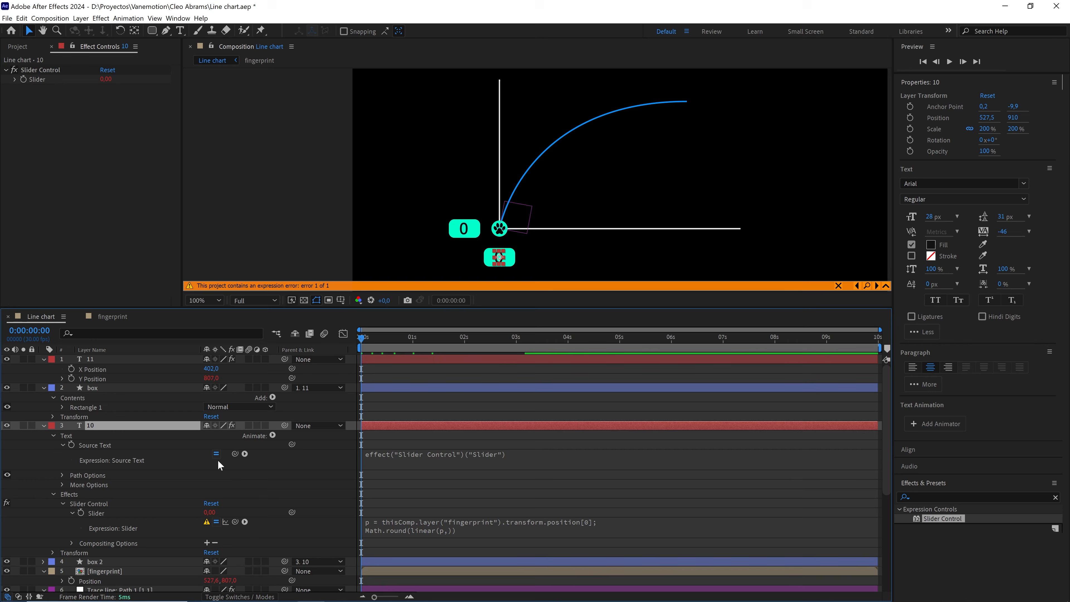
left_click(427, 529)
left_click(459, 530)
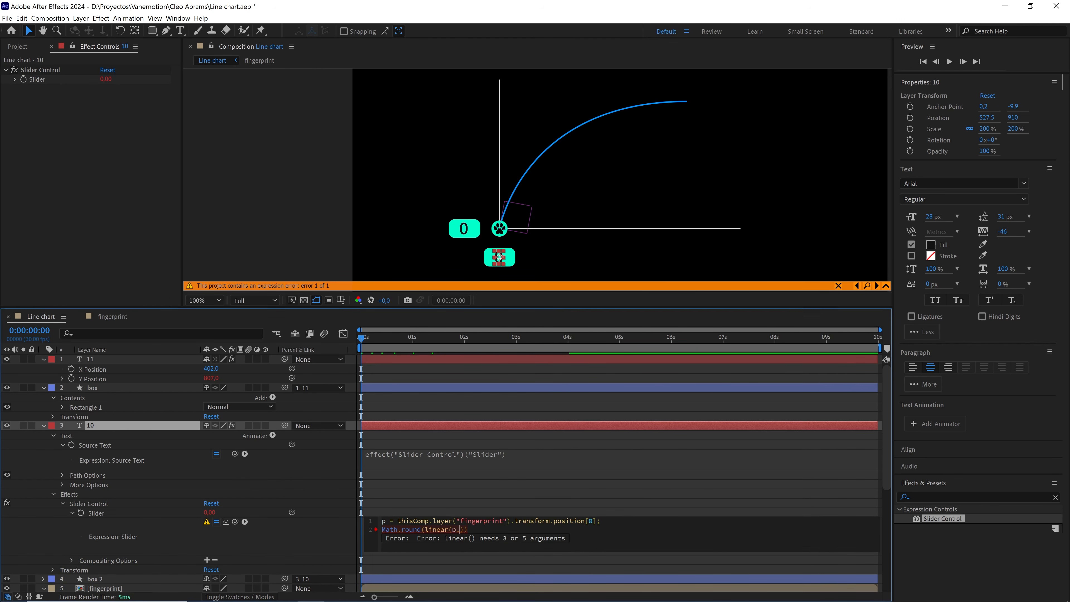
type("527,")
left_click(383, 372)
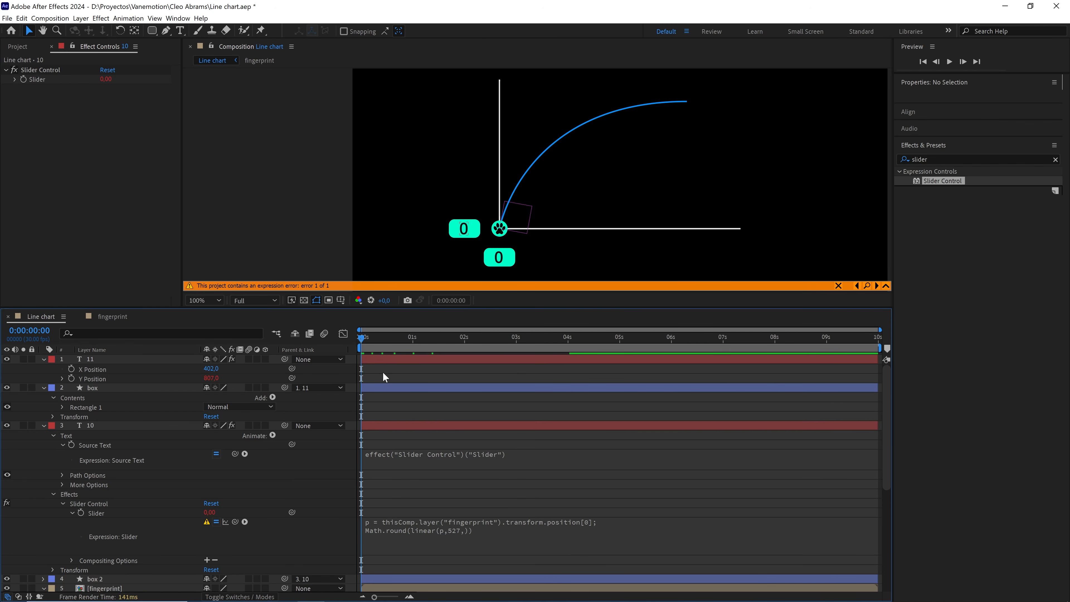
Go to the curve's end to read the paw's X position and enter 1200 as the linear function's input maximum
left_click_drag(369, 336, 622, 337)
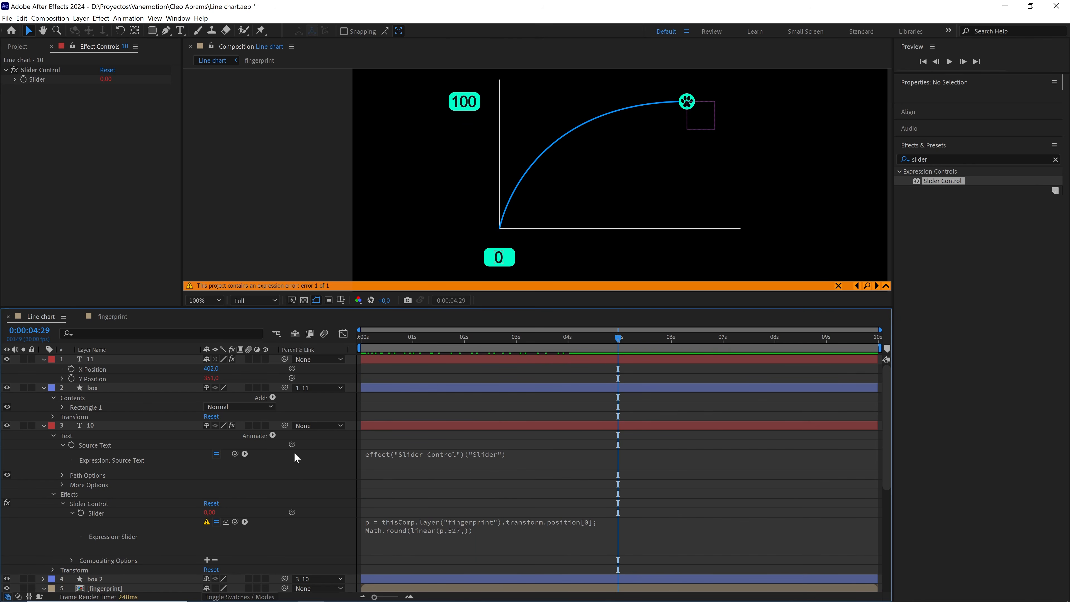
scroll(283, 468, "down", 1)
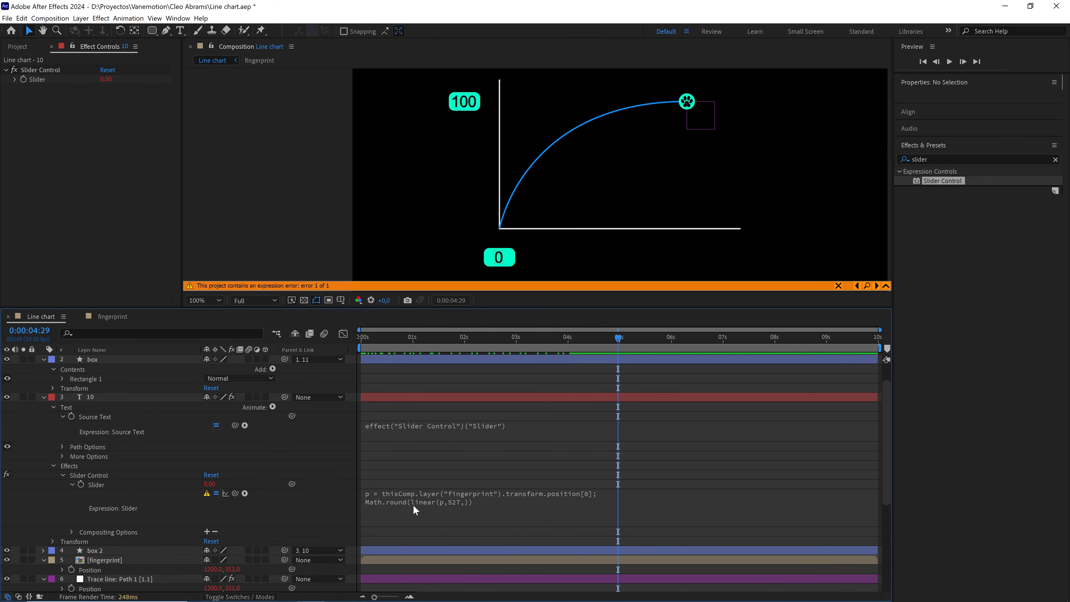
left_click(459, 500)
left_click(476, 501)
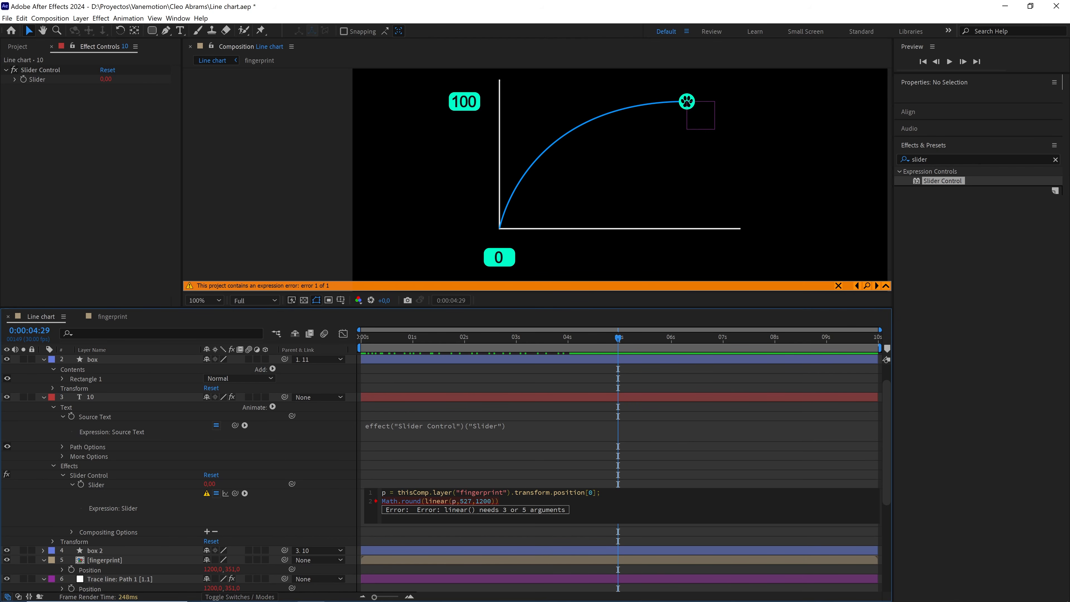
left_click(523, 470)
Complete the Slider expression with the output range 0 to 12, giving Math.round(linear(p,527,1200,0,12))
left_click_drag(568, 340, 410, 339)
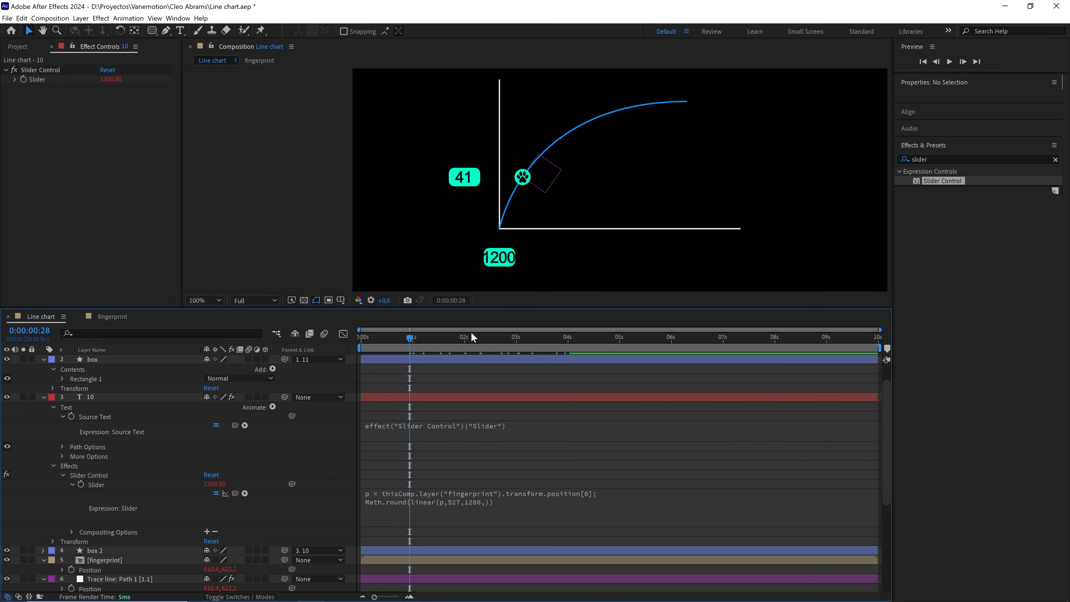
left_click_drag(470, 338, 553, 340)
left_click(489, 515)
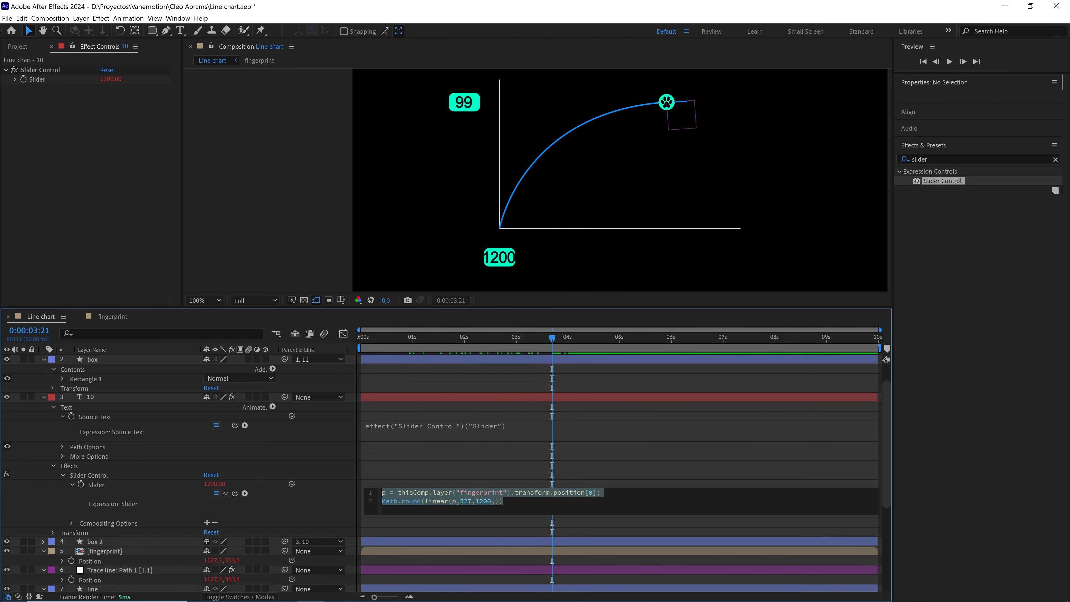
left_click(494, 502)
type("0,12")
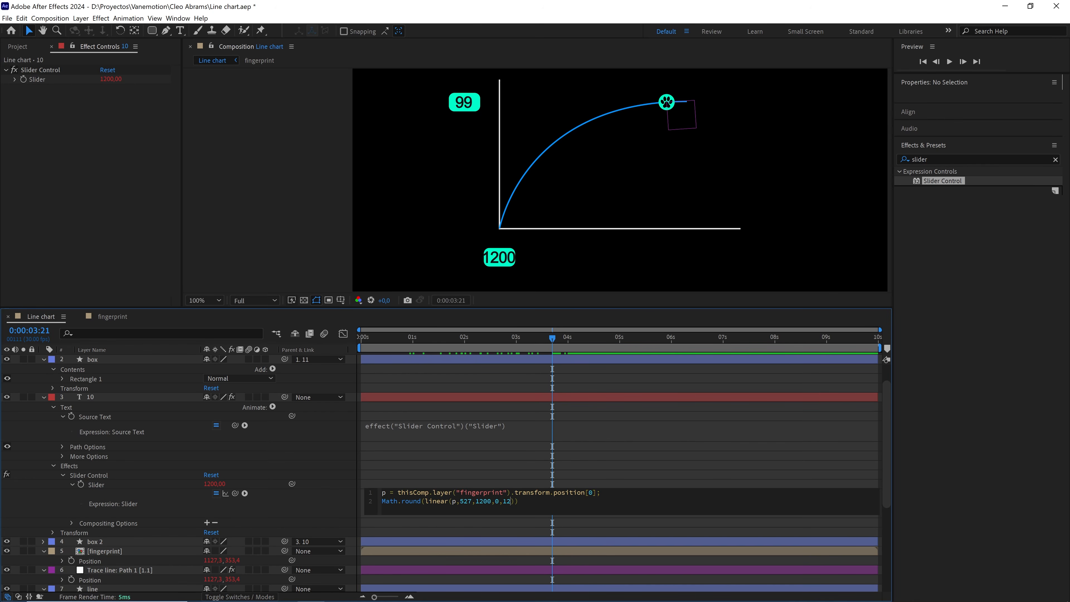
left_click(533, 475)
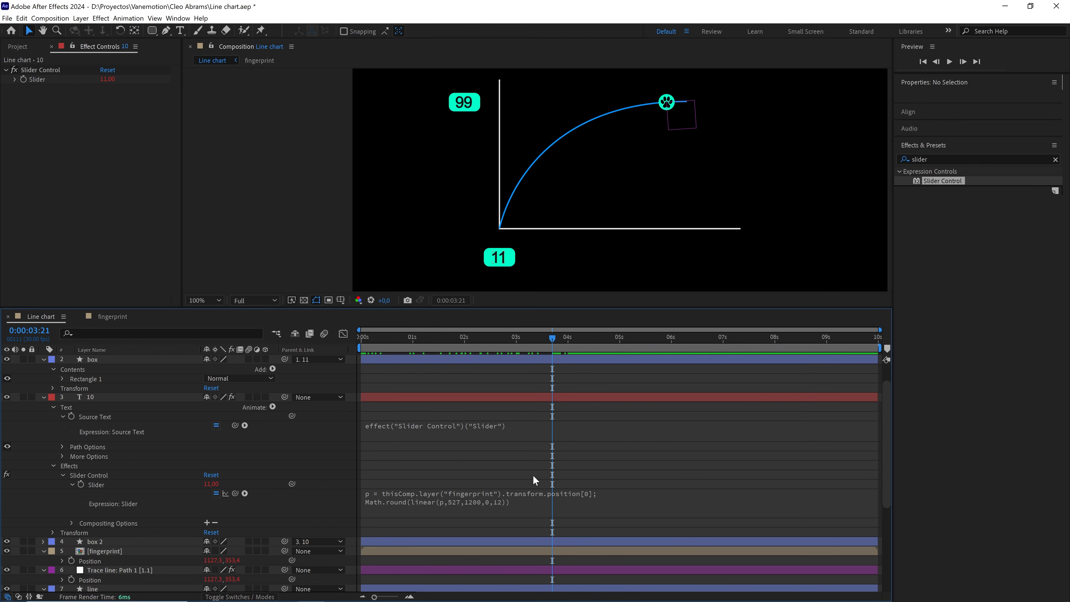
Separate the position dimensions of text layer 10 and link its X Position to the fingerprint layer's X position
mouse_move(558, 338)
left_mouse_down()
mouse_move(621, 336)
mouse_move(351, 340)
mouse_move(548, 337)
mouse_move(446, 345)
left_mouse_up()
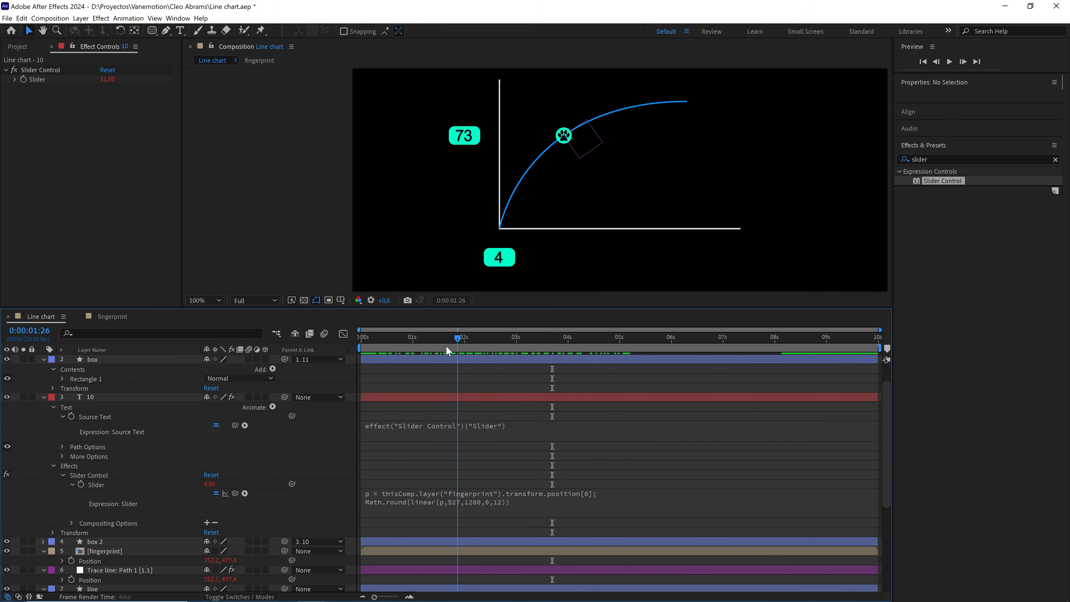
left_click(104, 395)
key("p")
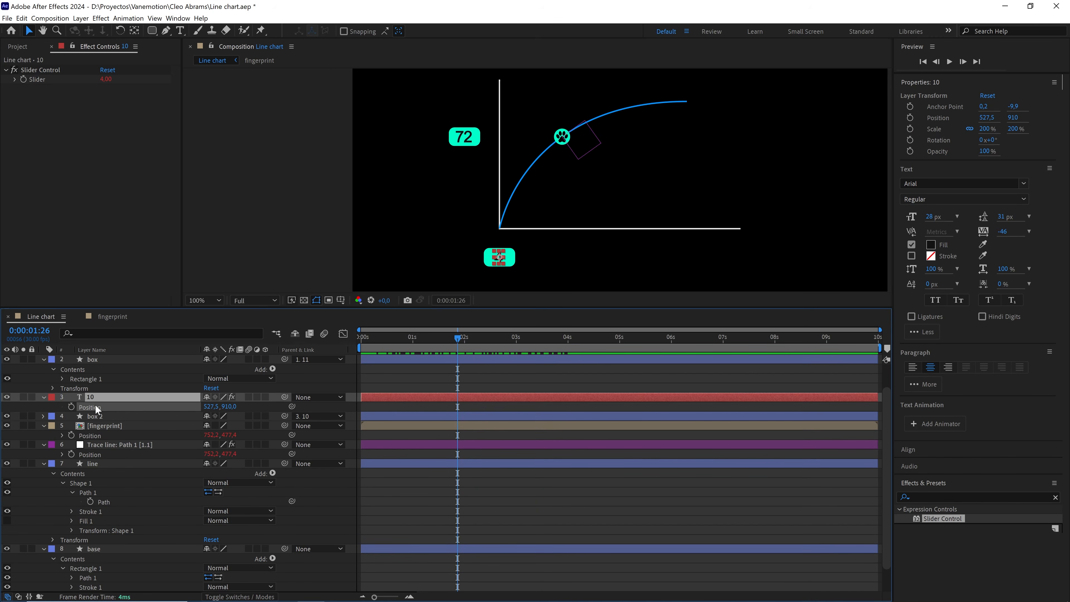
right_click(95, 406)
left_click(150, 433)
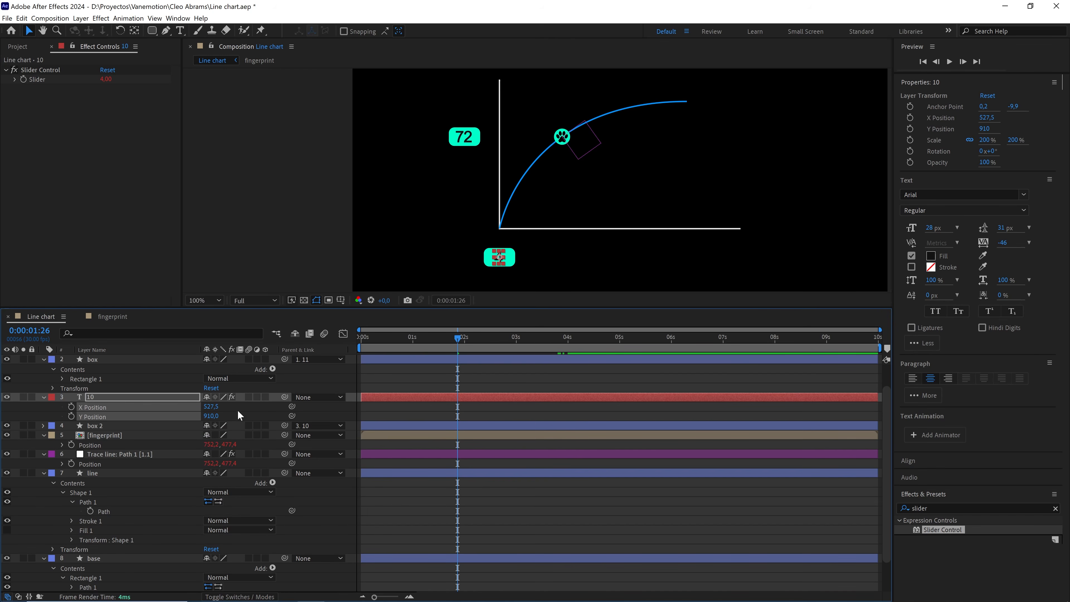
left_click_drag(238, 409, 223, 406)
left_click(292, 407)
left_click_drag(294, 405, 211, 444)
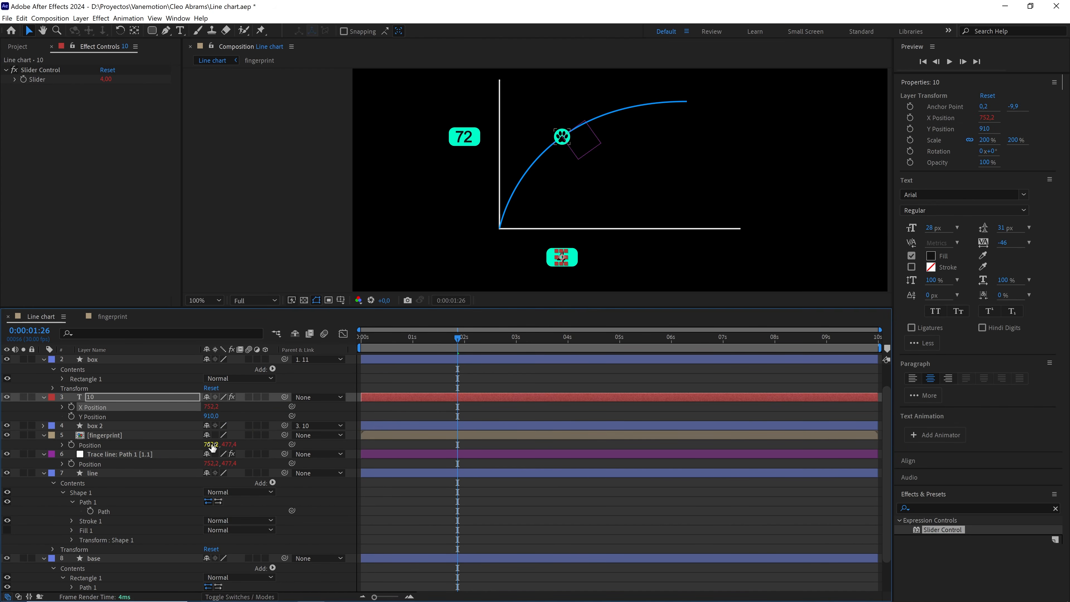
left_click(448, 383)
mouse_move(460, 351)
left_mouse_down()
mouse_move(353, 342)
mouse_move(438, 343)
left_mouse_up()
Change the label colour of the line layer to yellow
key("h")
left_click_drag(583, 191, 579, 204)
key("v")
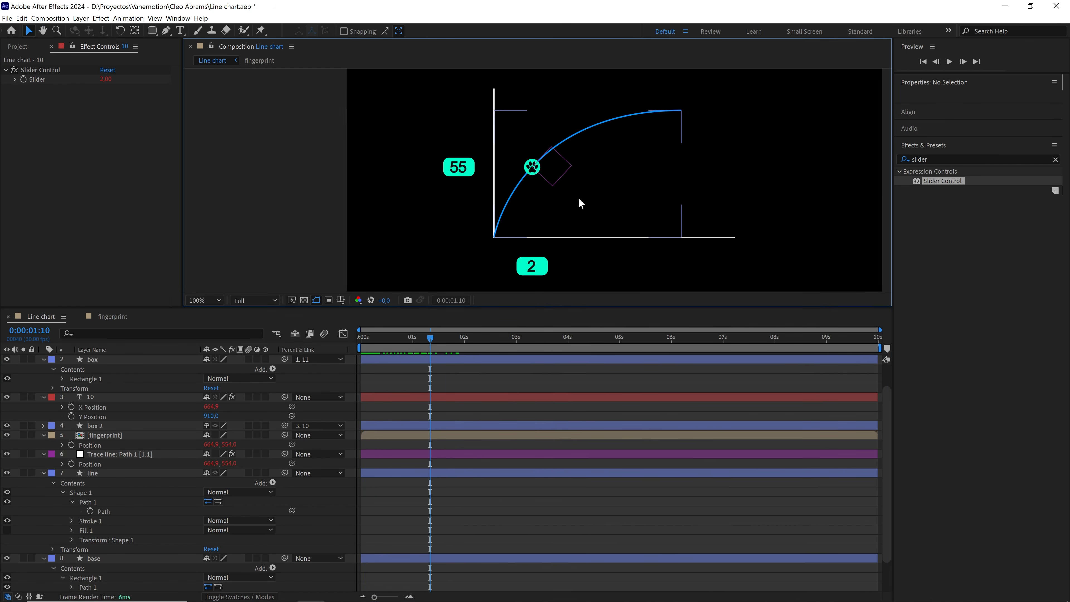
left_click(117, 473)
left_click(52, 474)
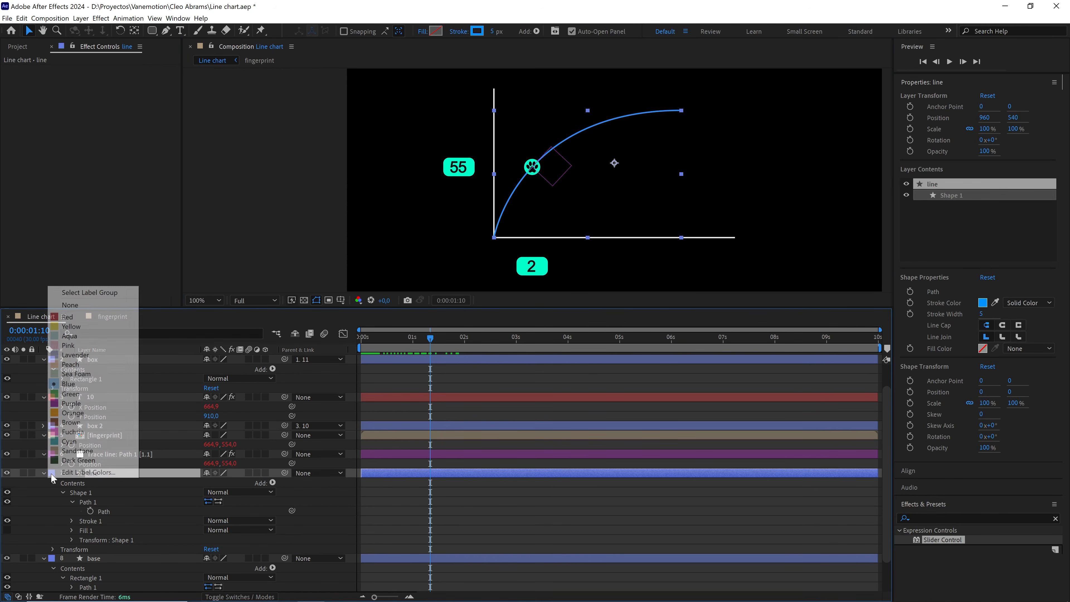
left_click(85, 331)
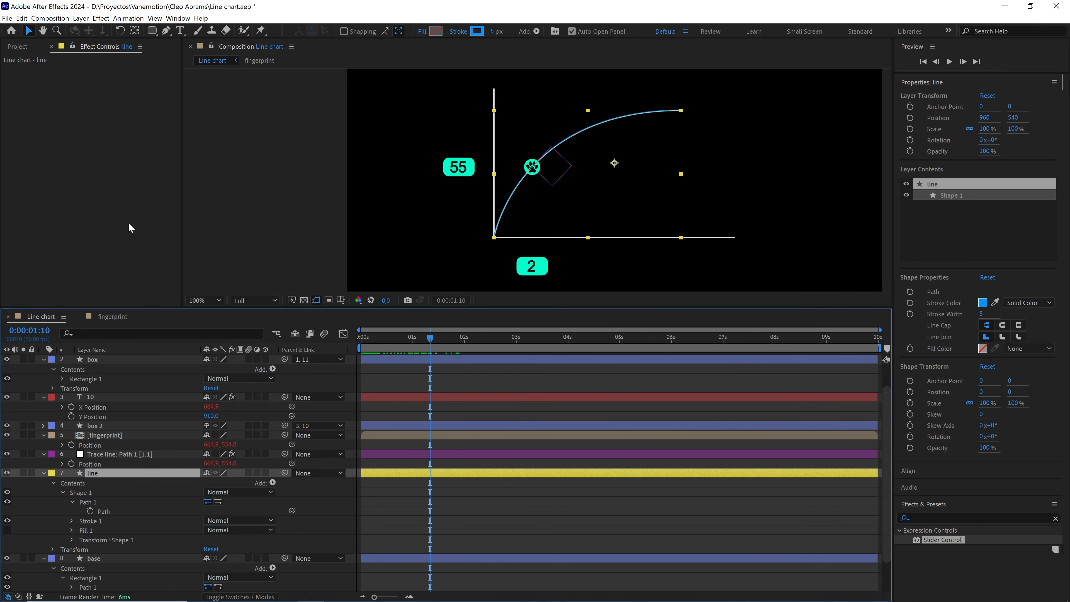
Try reshaping the line's path with the Pen tool by moving its upper end point and curve handle
left_click(166, 32)
left_click(681, 112)
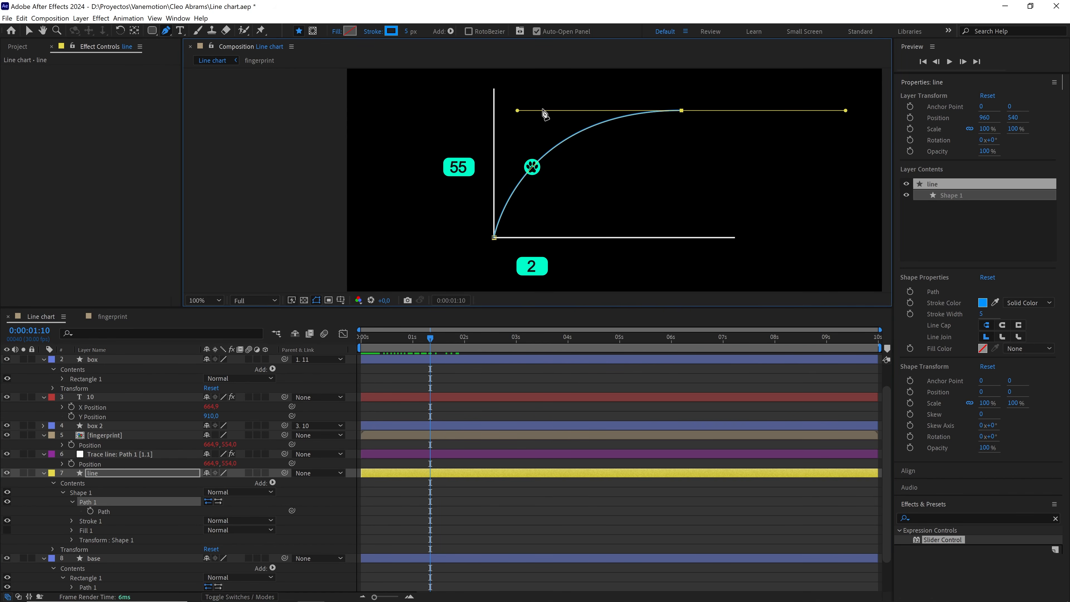
left_click_drag(519, 111, 665, 225)
mouse_move(681, 111)
left_mouse_down()
mouse_move(532, 71)
mouse_move(530, 147)
mouse_move(650, 167)
mouse_move(700, 98)
mouse_move(644, 81)
left_mouse_up()
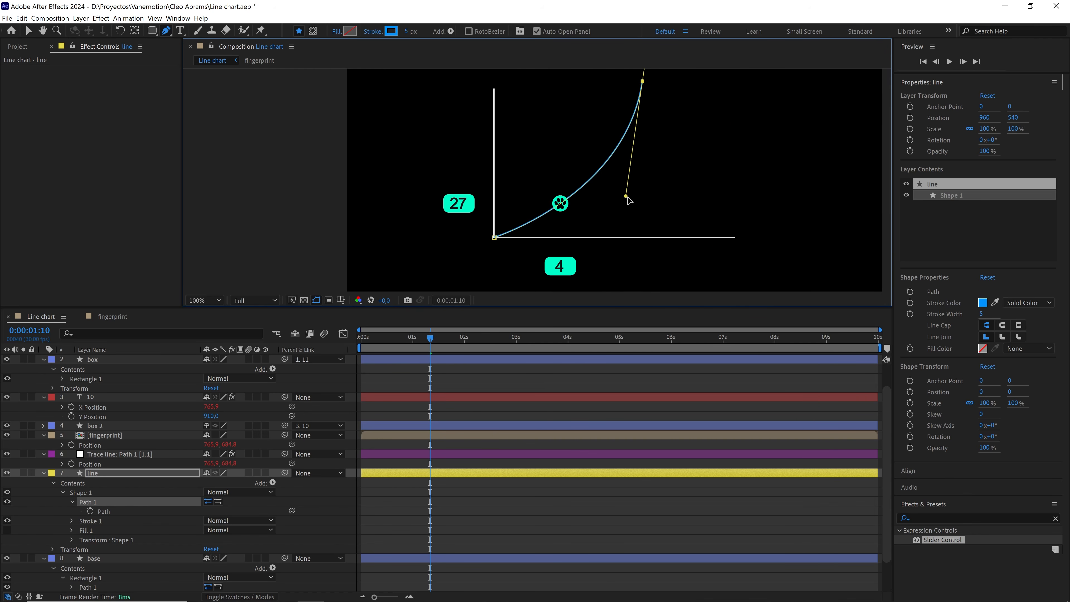
left_click_drag(628, 200, 520, 182)
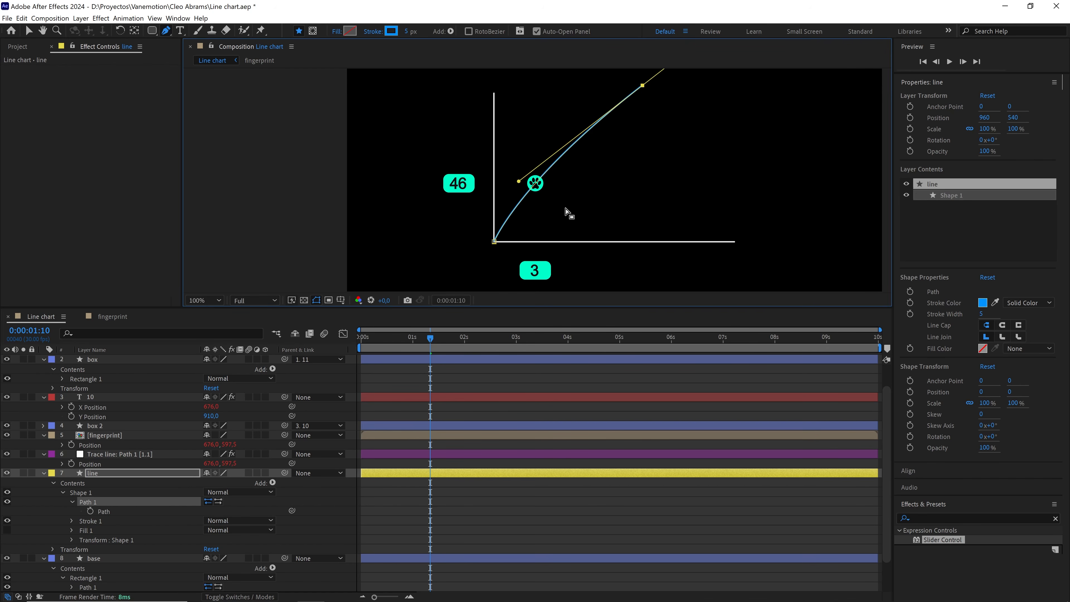
Undo the last three edits to the line's path
key("ctrl+z")
key("ctrl+z")
key("ctrl+z")
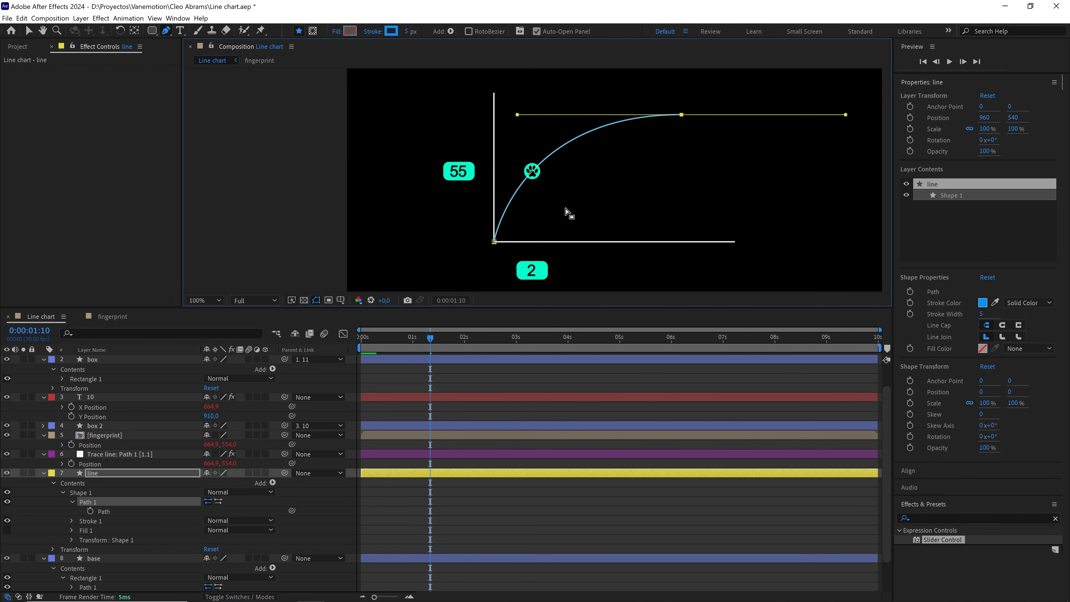
Scrub the timeline with all layers deselected to examine how the fingerprint and number boxes move along the curve
left_click_drag(431, 339, 518, 340)
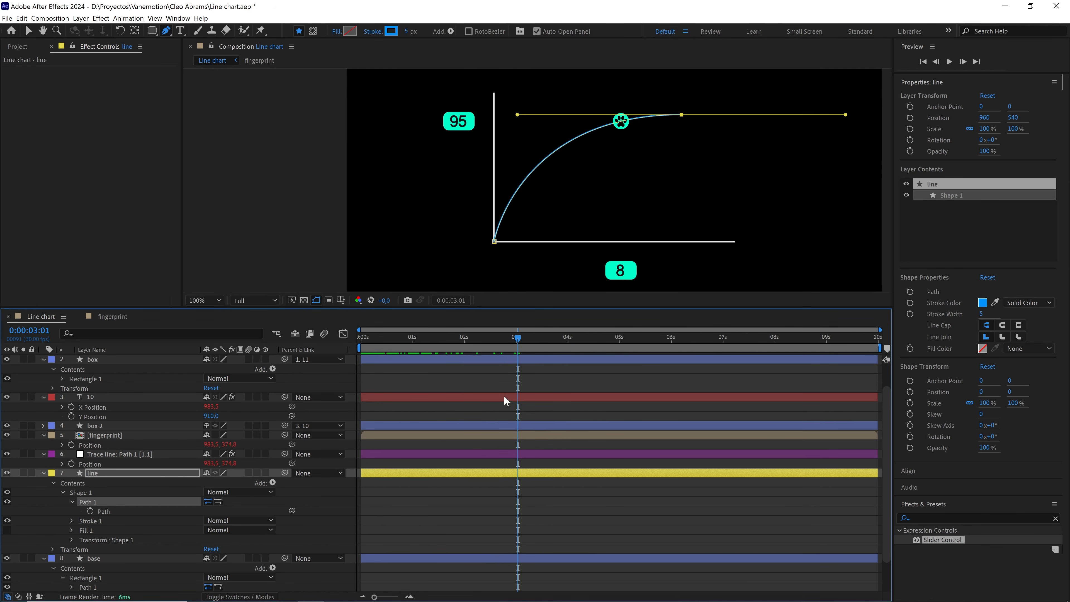
key("F2")
key("Home")
left_click_drag(396, 341, 437, 339)
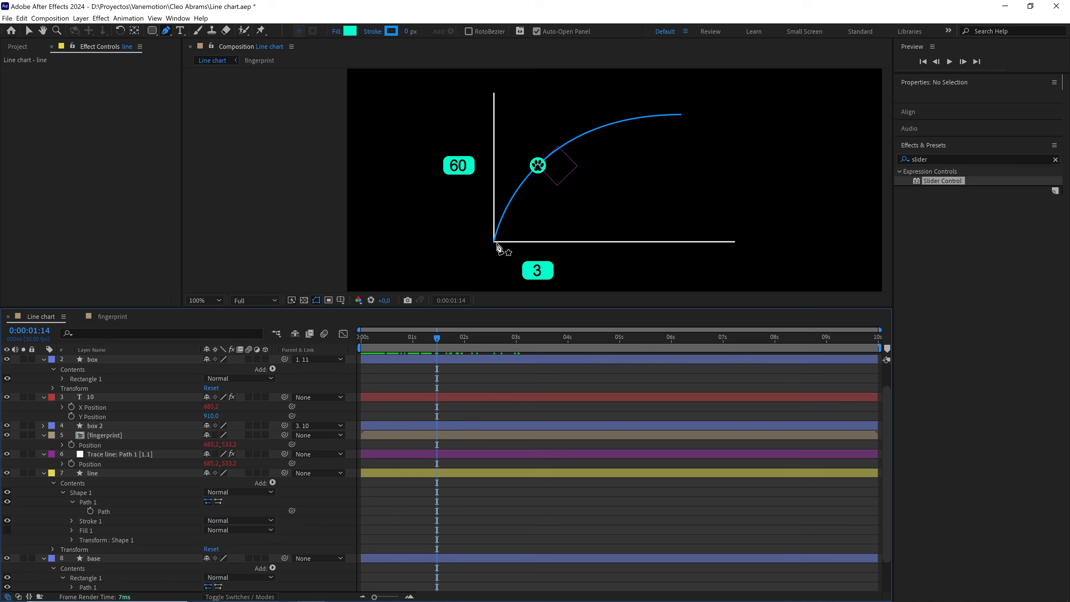
Add a text layer reading 0 just outside the origin of the chart axes
scroll(497, 249, "up", 1)
left_click_drag(467, 253, 511, 193)
key("ctrl+t")
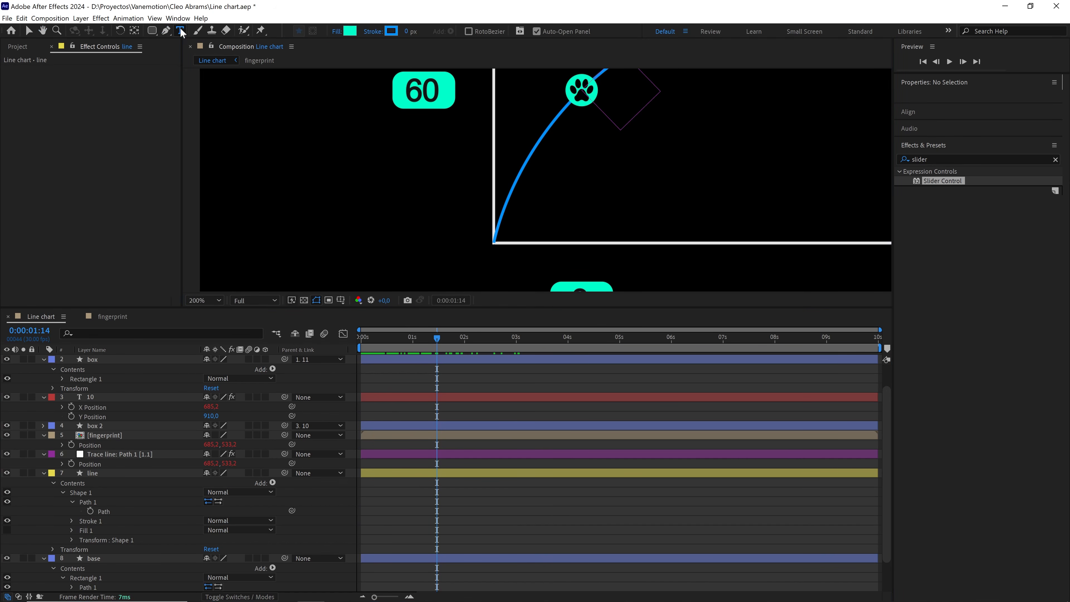
left_click(470, 240)
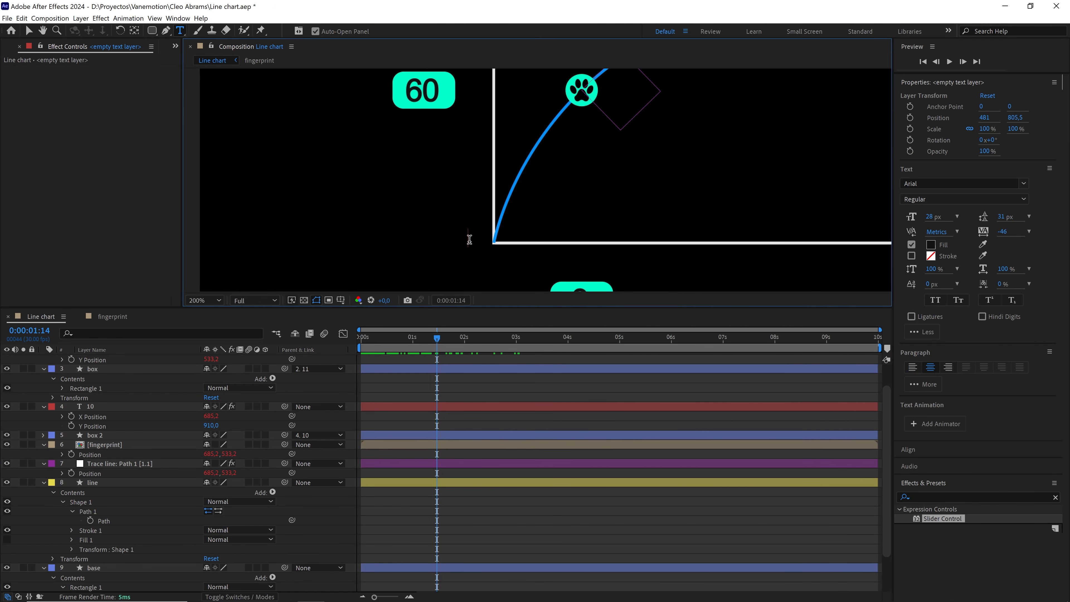
type("0")
scroll(108, 364, "up", 2)
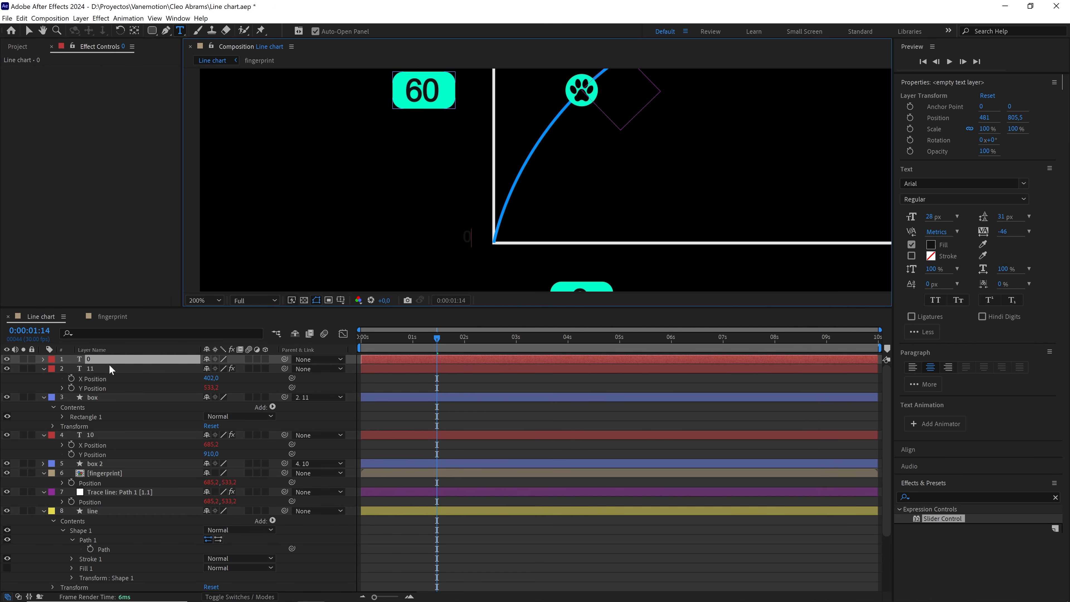
key("Escape")
Set the 0 text's fill to white (FFFFFF) and centre its anchor point on the text
left_click(931, 244)
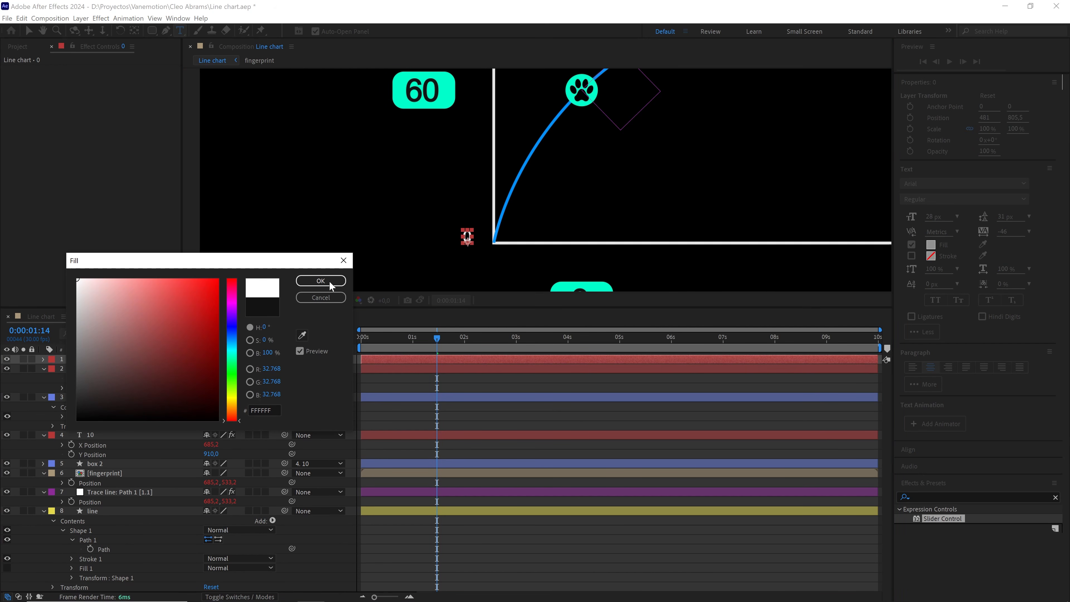
left_click(320, 280)
key("ctrl+alt+Home")
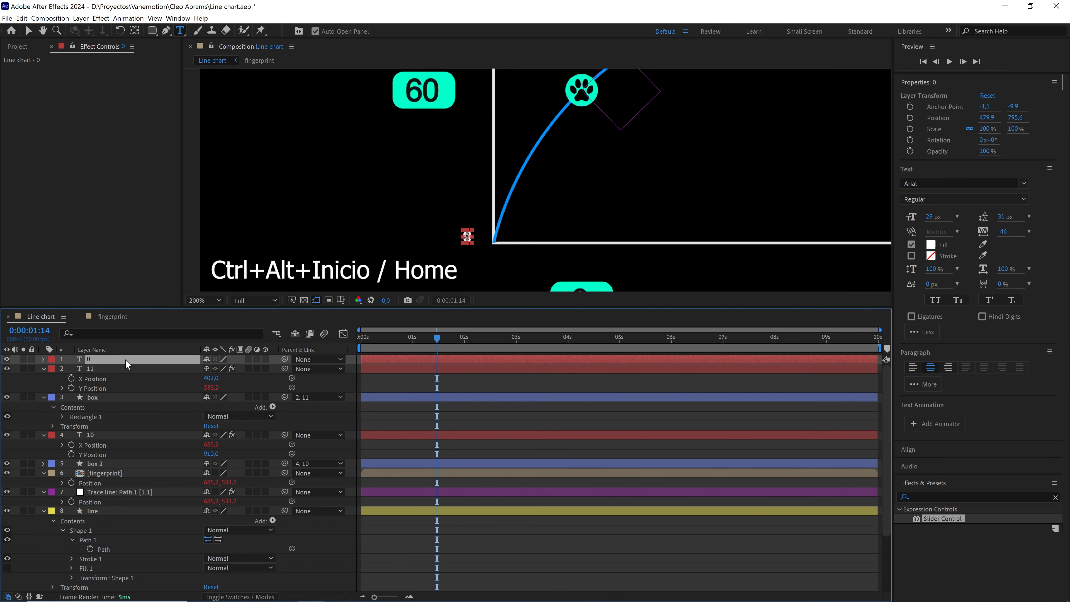
Give the 0 layer a green label and move its text beside the axis origin, at about 501, 807.5
left_click(51, 360)
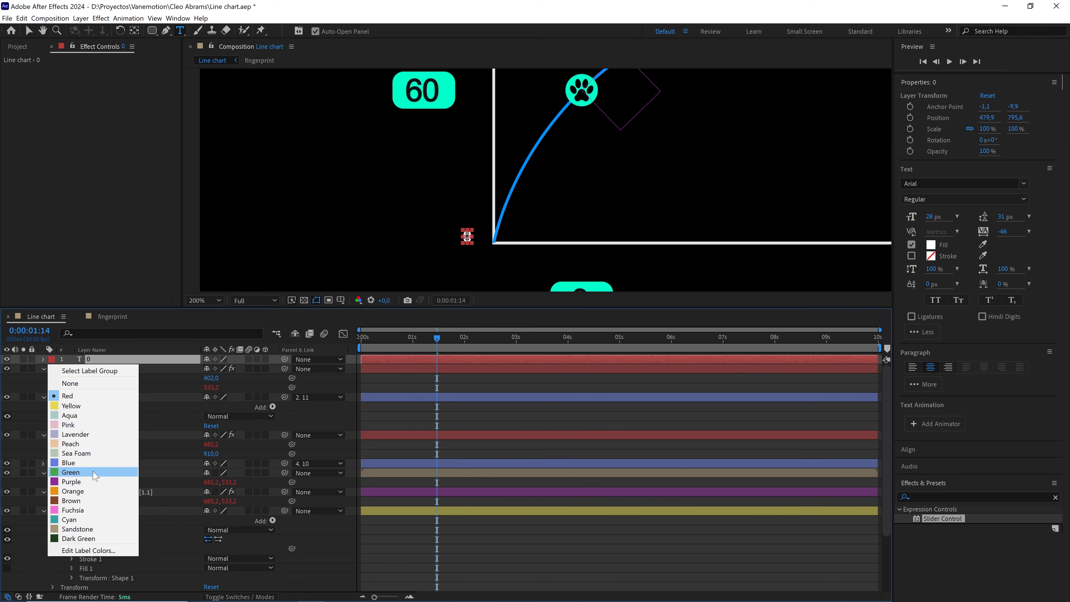
left_click(71, 472)
key("v")
scroll(497, 238, "up", 2)
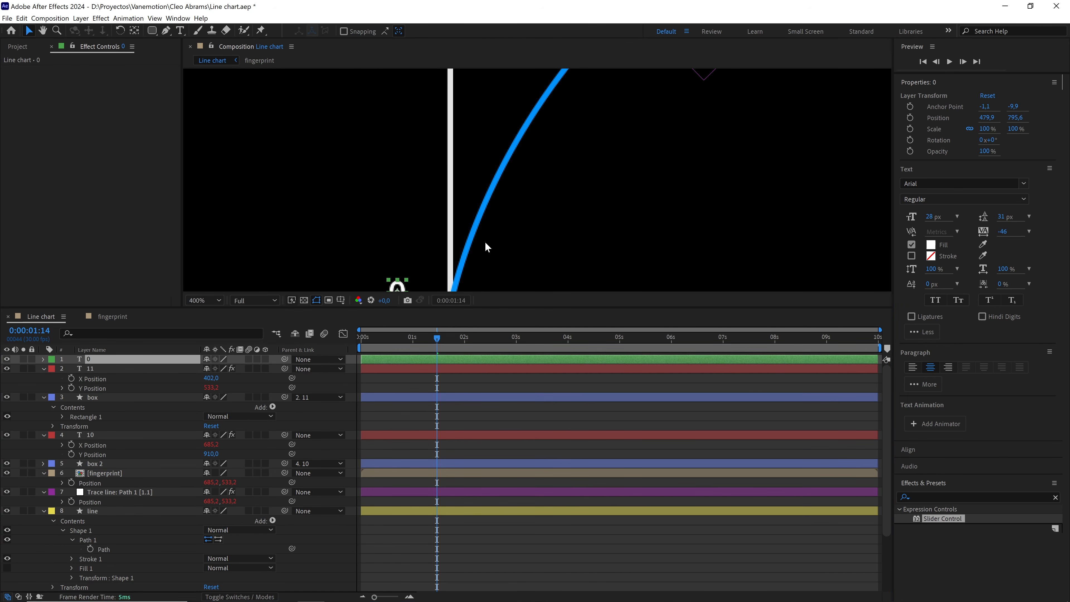
left_click_drag(419, 198, 444, 217)
key("Return")
scroll(484, 207, "down", 2)
left_click_drag(540, 155, 527, 223)
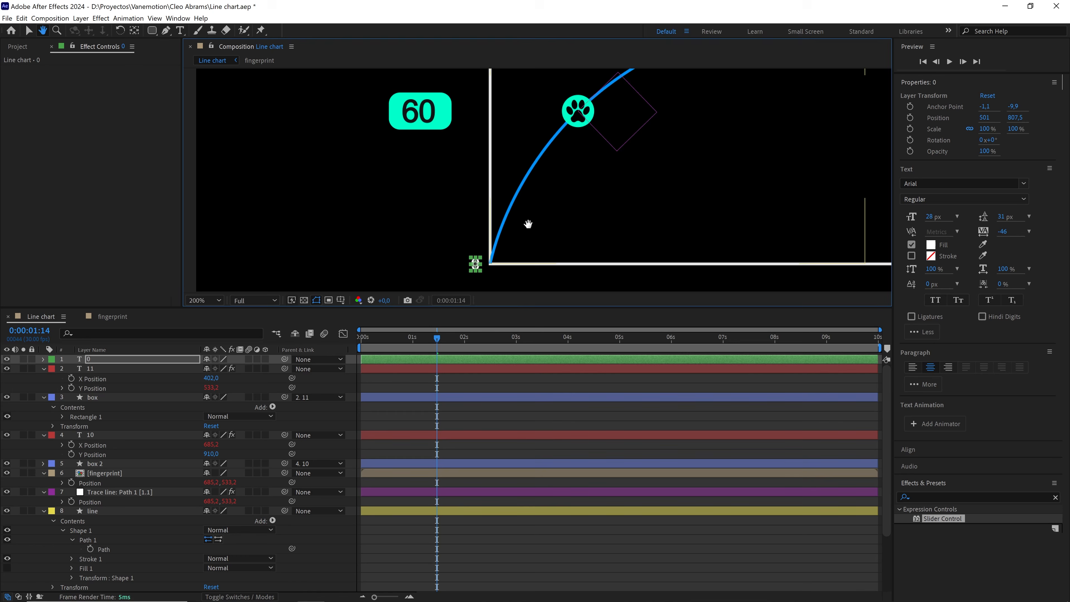
At 0:00:06:21, show the rulers and place a horizontal guide through the centre of the 100 number box
scroll(527, 222, "down", 1)
left_click_drag(524, 181, 517, 193)
left_click_drag(437, 338, 709, 339)
scroll(534, 152, "up", 1)
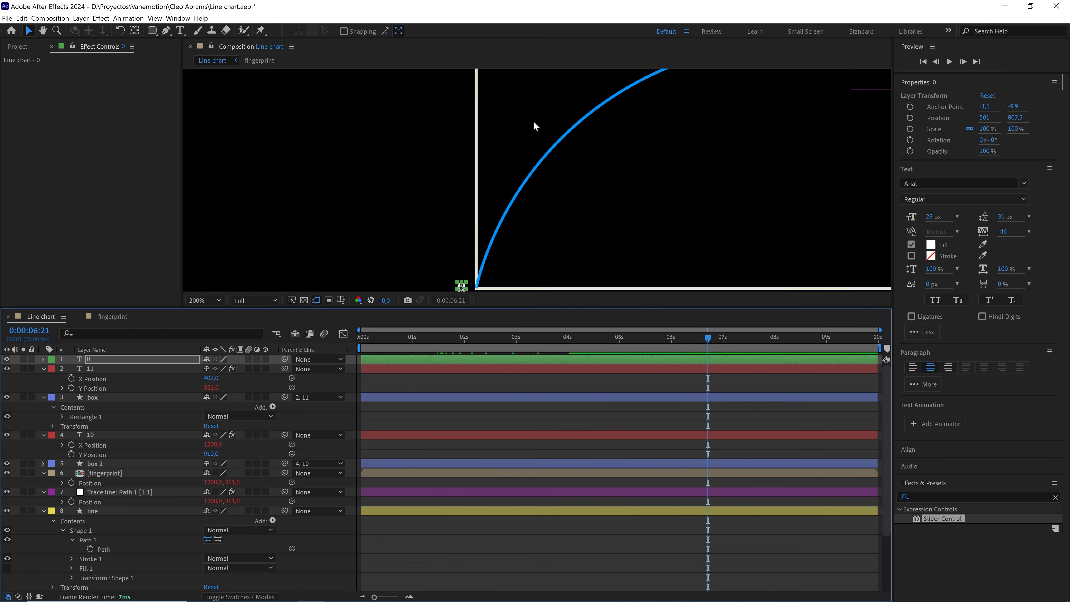
scroll(524, 205, "up", 3)
left_click(419, 125)
key("ctrl+r")
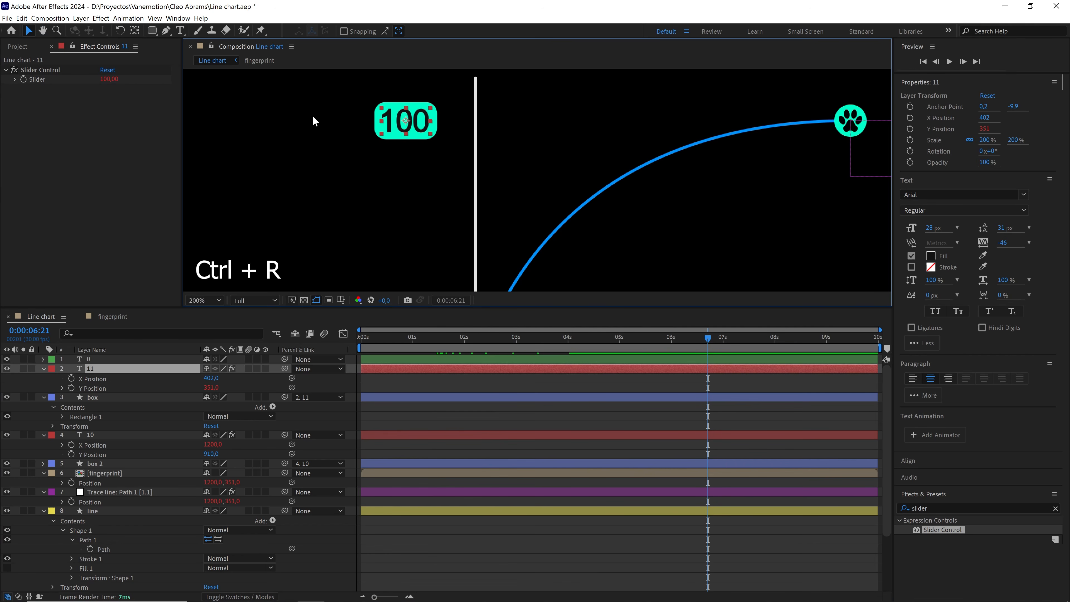
scroll(453, 114, "up", 2)
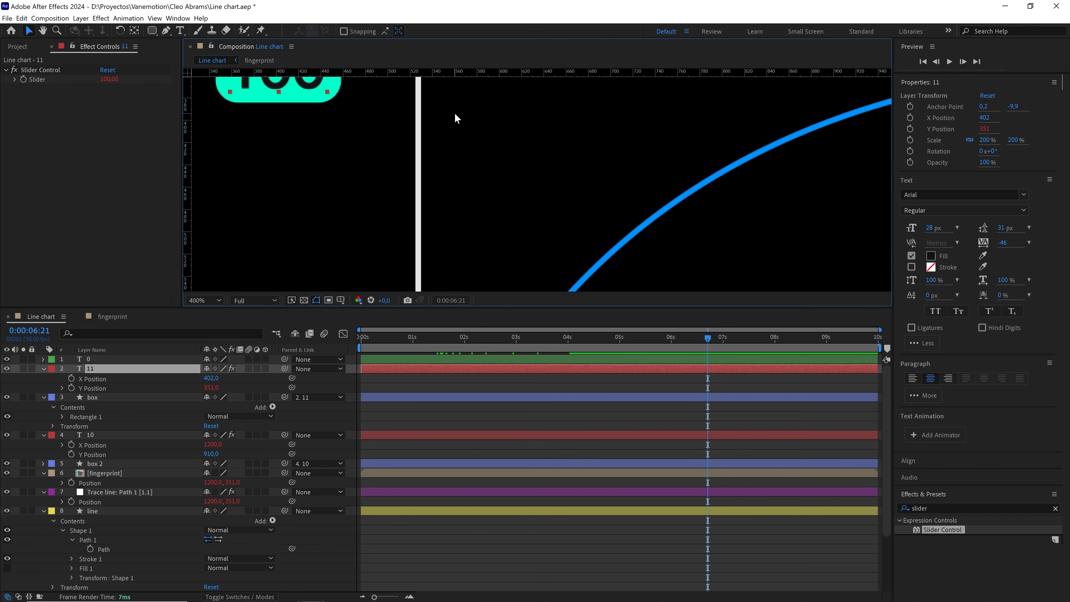
left_click_drag(441, 75, 400, 163)
scroll(456, 215, "down", 2)
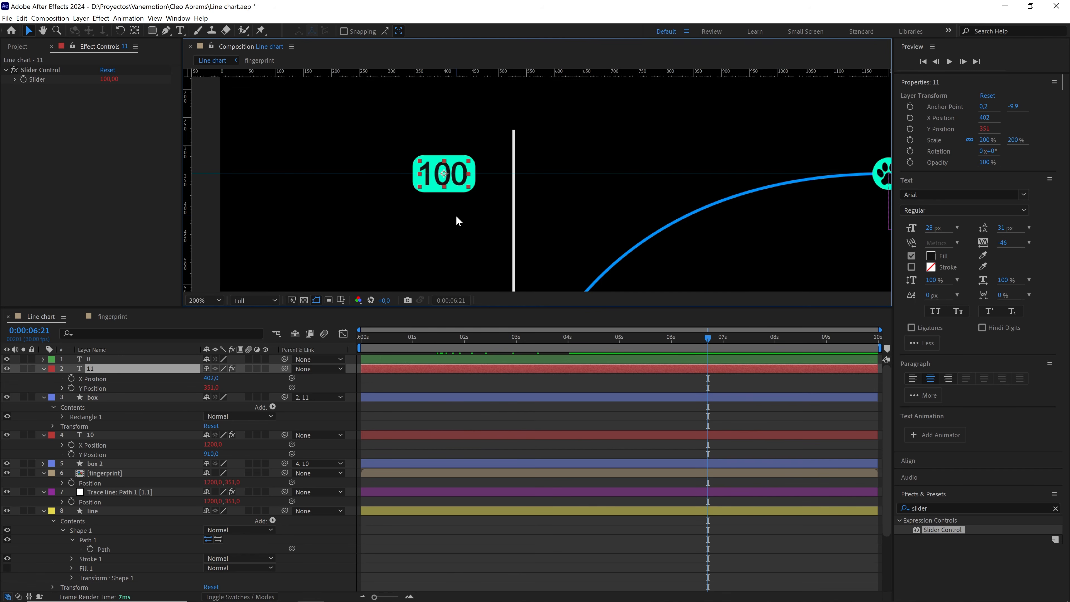
scroll(471, 235, "down", 2)
left_click_drag(512, 237, 479, 170)
key("v")
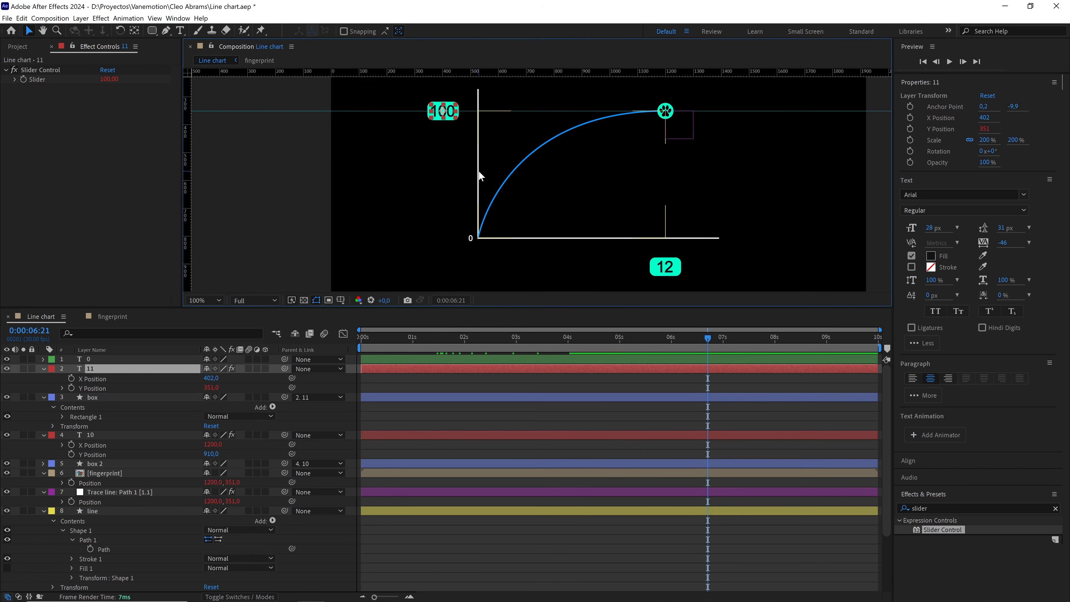
Duplicate the 0 text layer ten times
left_click(471, 240)
scroll(507, 233, "up", 2)
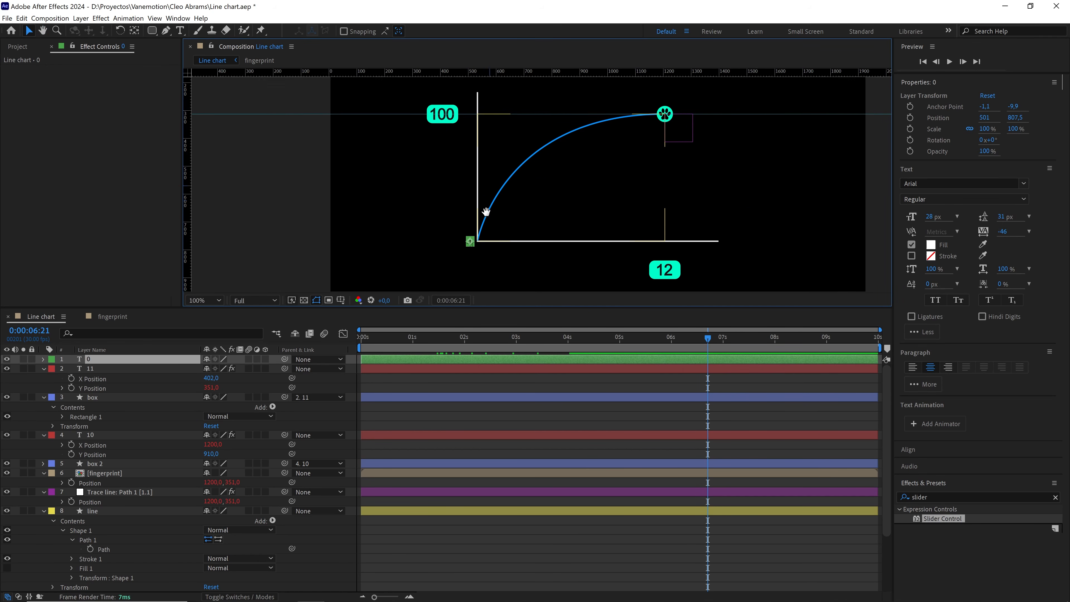
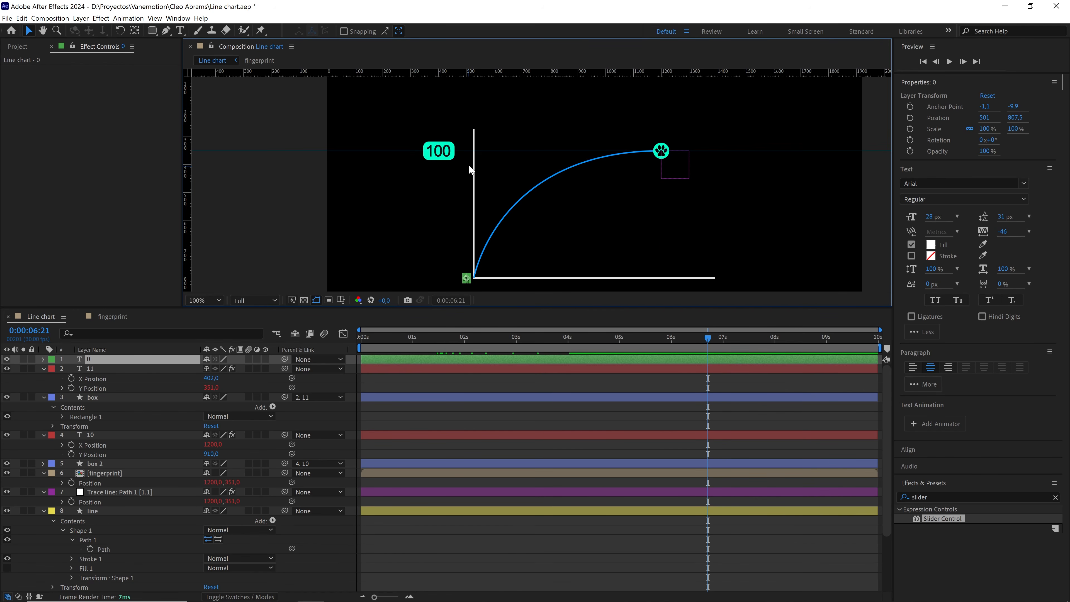
left_click(115, 358)
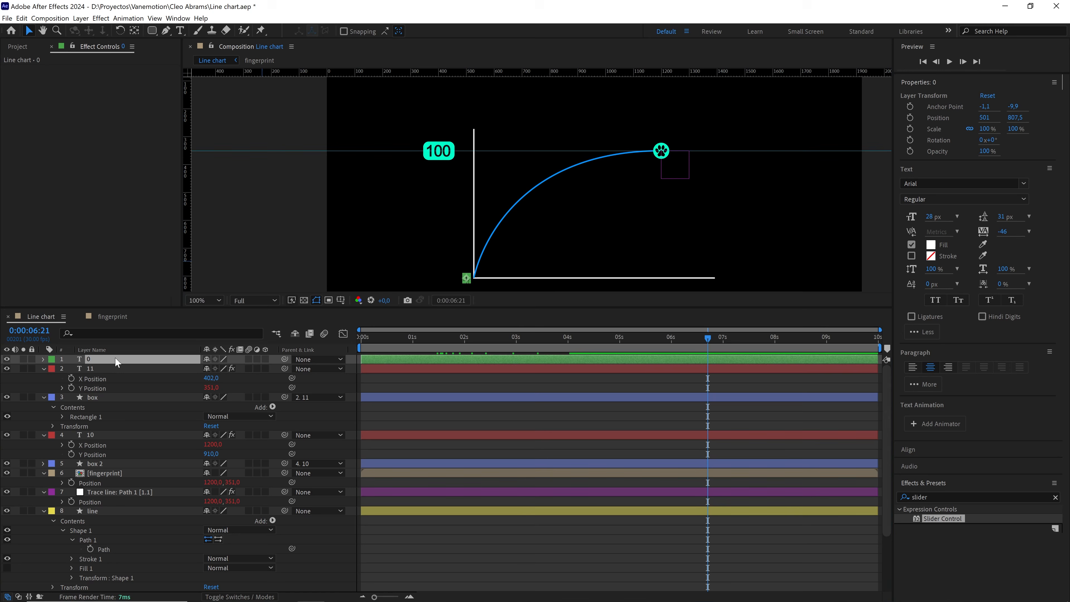
key("ctrl+d")
key("ctrl+d")
key("ctrl+d")
key("ctrl+d")
key("ctrl+d")
key("ctrl+d")
key("ctrl+d")
key("ctrl+d")
key("ctrl+d")
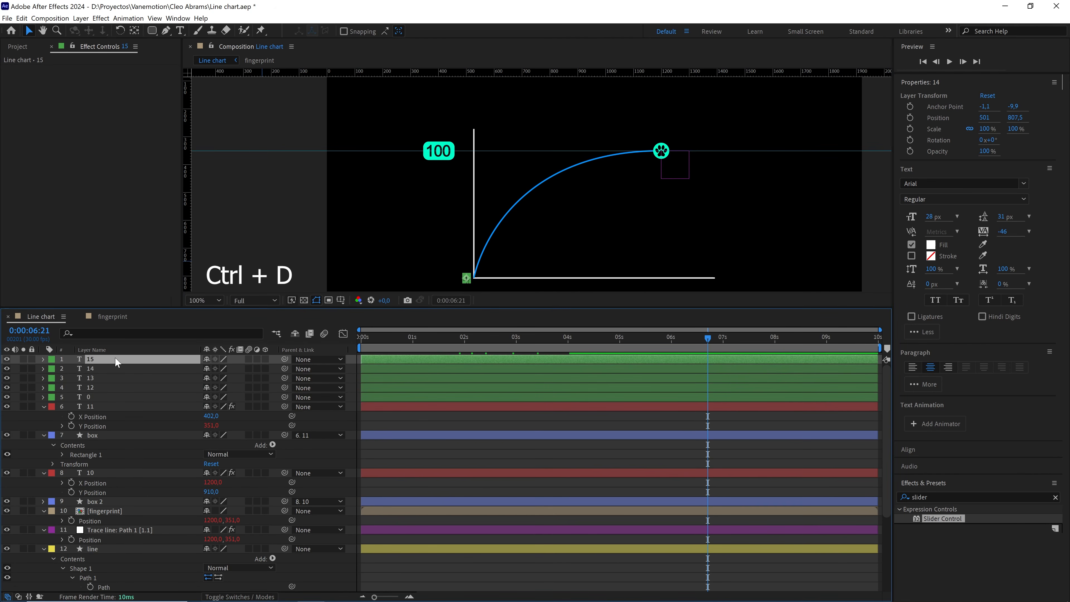
key("ctrl+d")
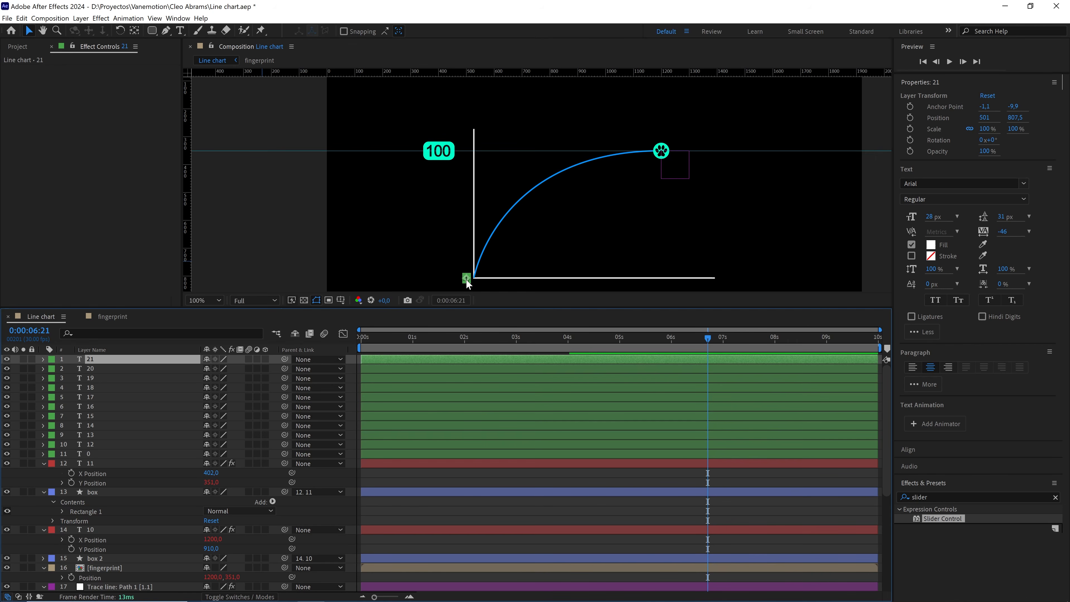
Move the topmost duplicate of the 0 text straight up onto the horizontal guide, at a Y position of 351
left_click_drag(466, 280, 466, 258)
scroll(481, 198, "up", 2)
left_click_drag(471, 170, 648, 315)
left_click_drag(424, 257, 425, 176)
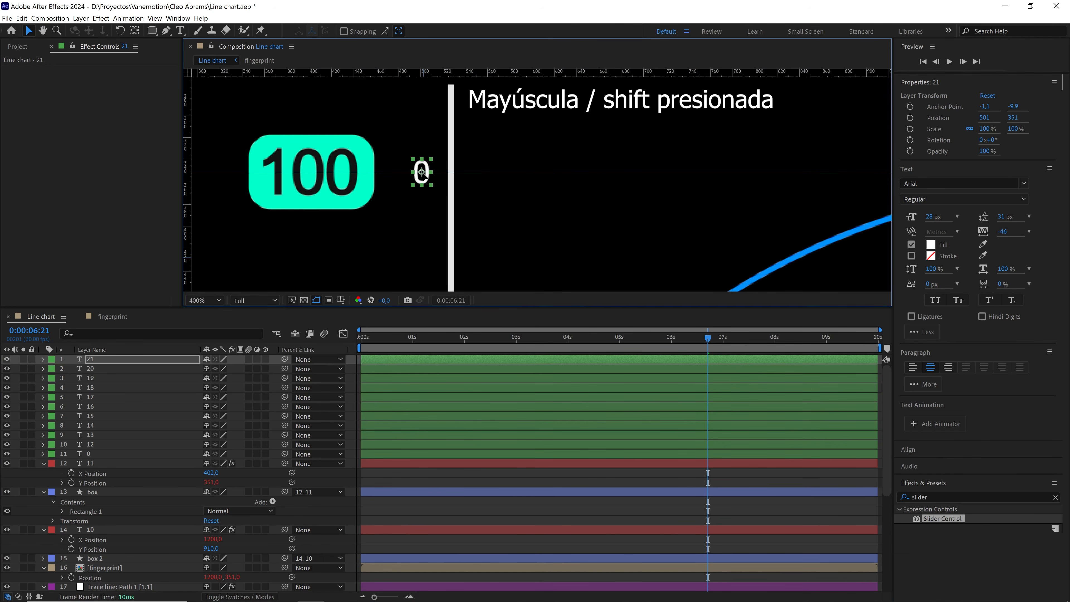
Distribute all eleven green 0 text layers evenly by their vertical centres along the vertical axis
left_click(90, 453, "shift")
scroll(492, 252, "down", 3)
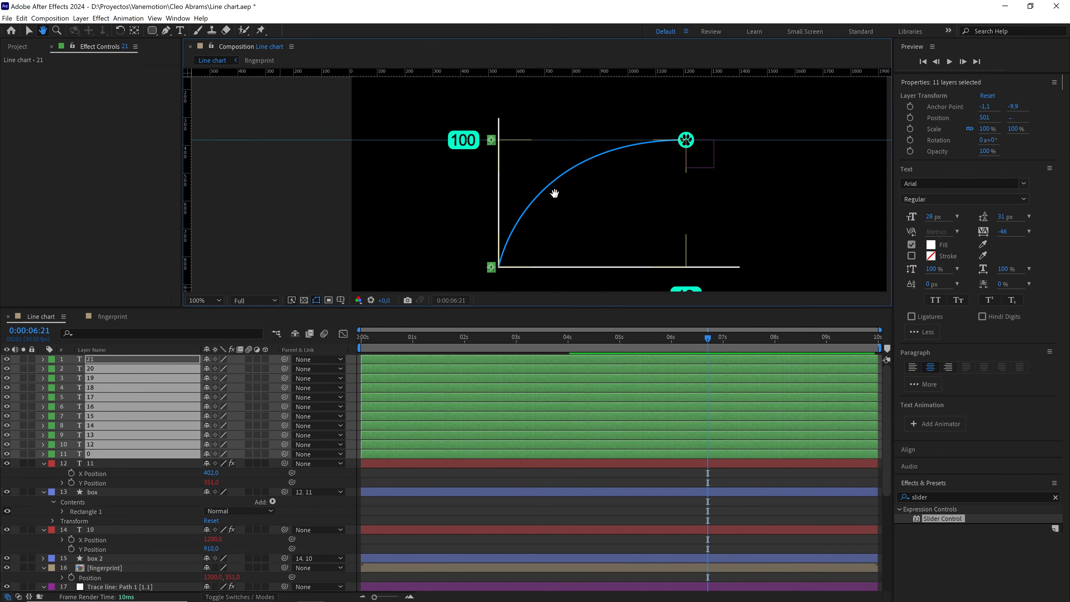
left_click_drag(558, 206, 555, 193)
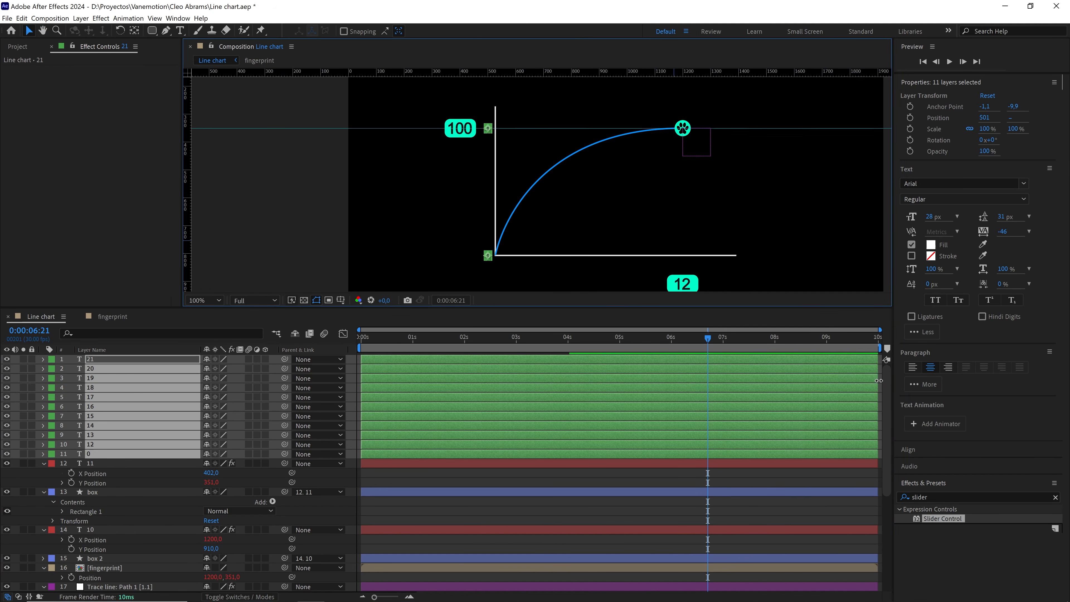
left_click(910, 450)
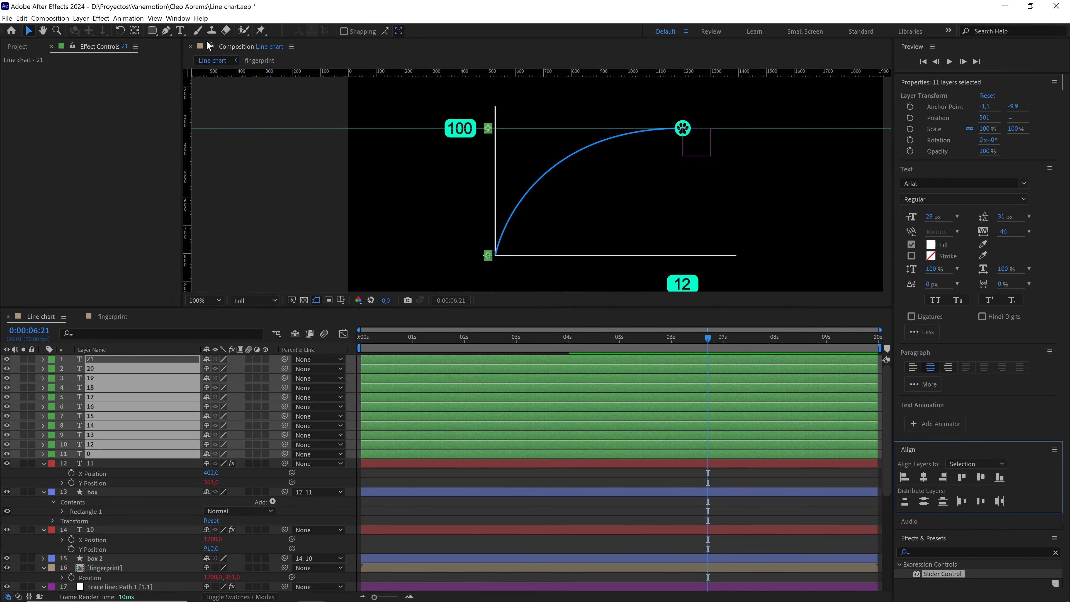
left_click(186, 20)
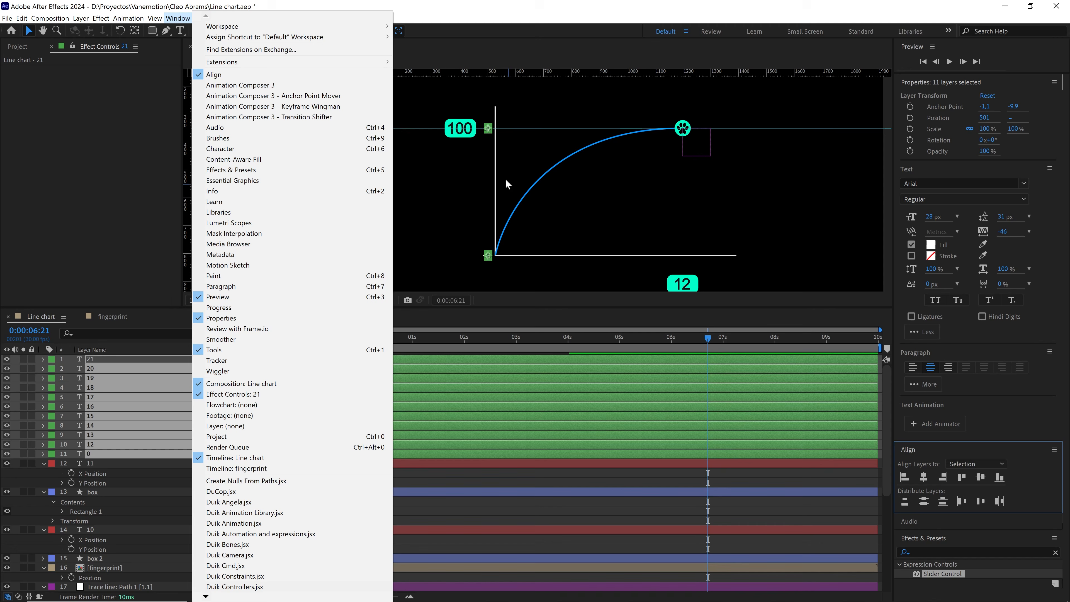
left_click(923, 501)
left_click(922, 501)
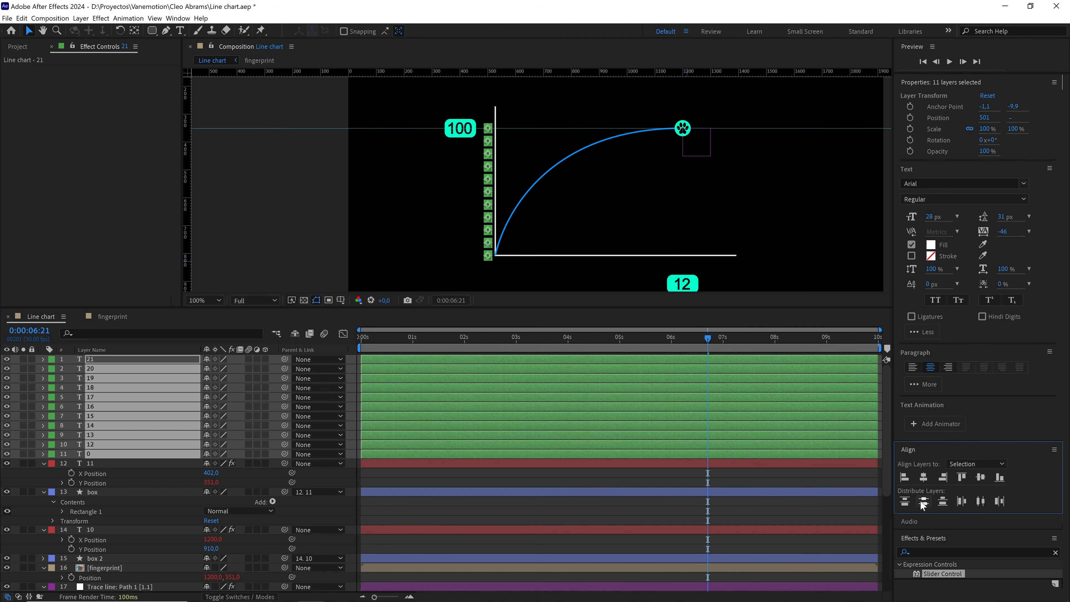
left_click(694, 476)
Change the four axis labels directly above the origin 0 to 10, 20, 30 and 40, going upward
scroll(592, 261, "up", 1)
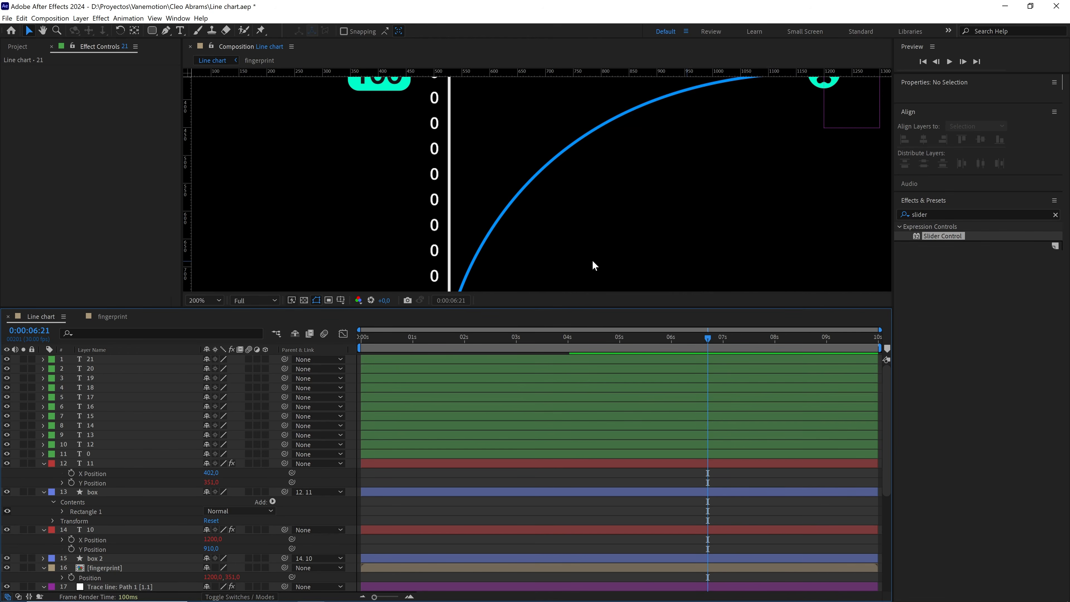
left_click_drag(531, 212, 599, 158)
left_click(504, 251)
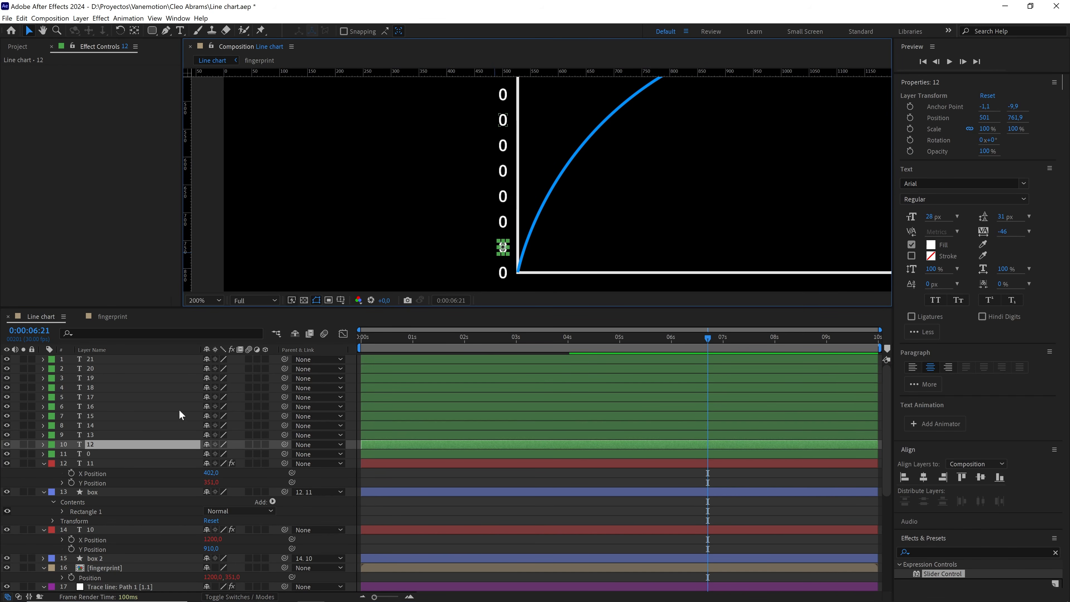
double_click(96, 445)
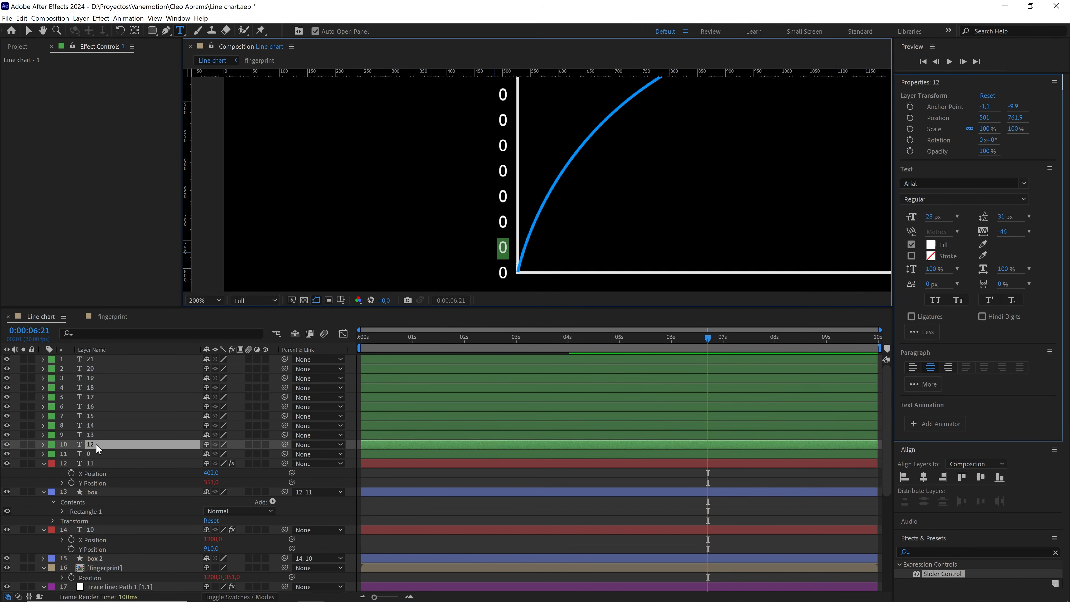
type("10")
double_click(90, 437)
type("20")
double_click(90, 425)
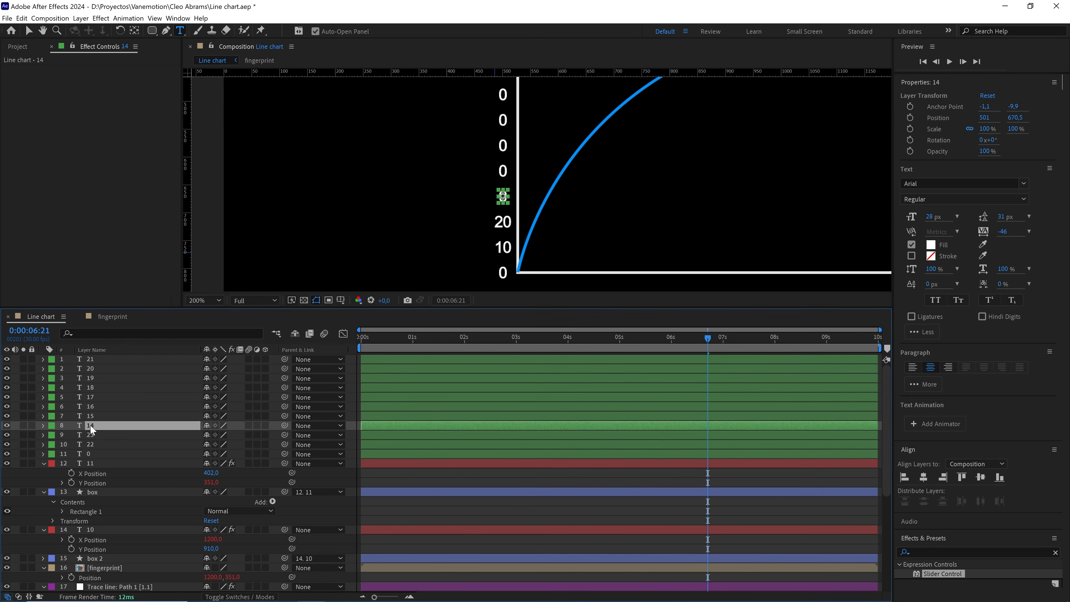
type("30")
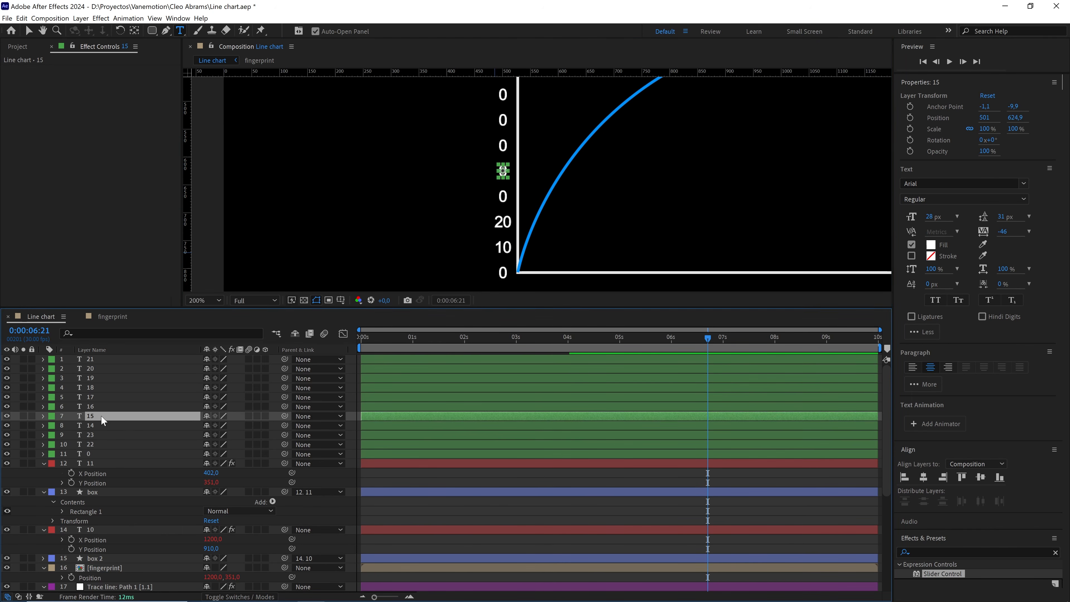
double_click(88, 415)
type("40")
Change the next four vertical-axis labels above 40 to 50, 60, 70 and 80
double_click(88, 406)
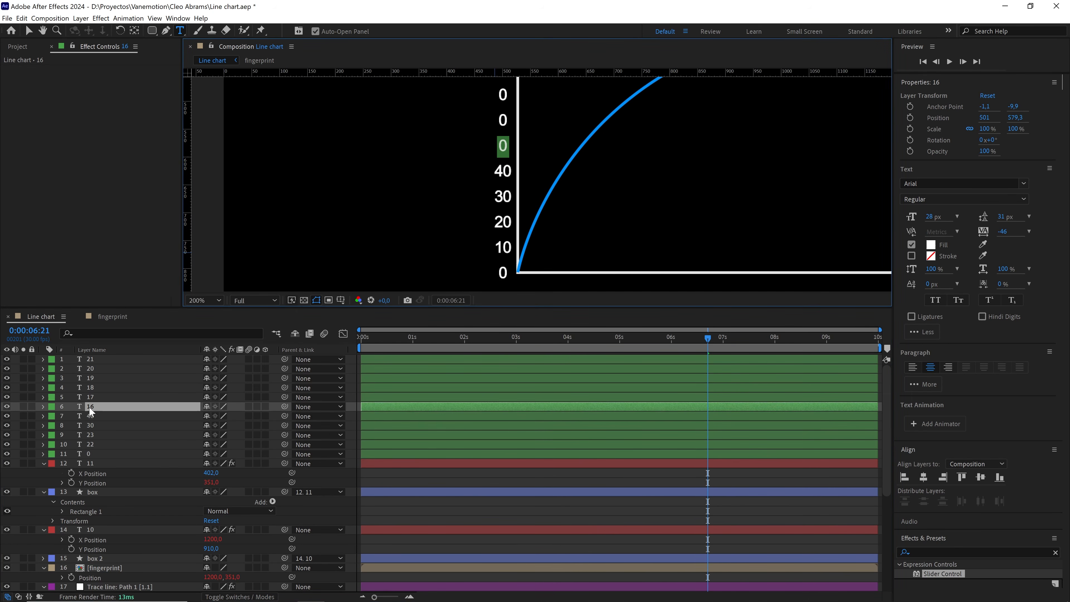
type("50")
double_click(93, 398)
type("60")
double_click(95, 388)
type("70")
double_click(97, 377)
type("80")
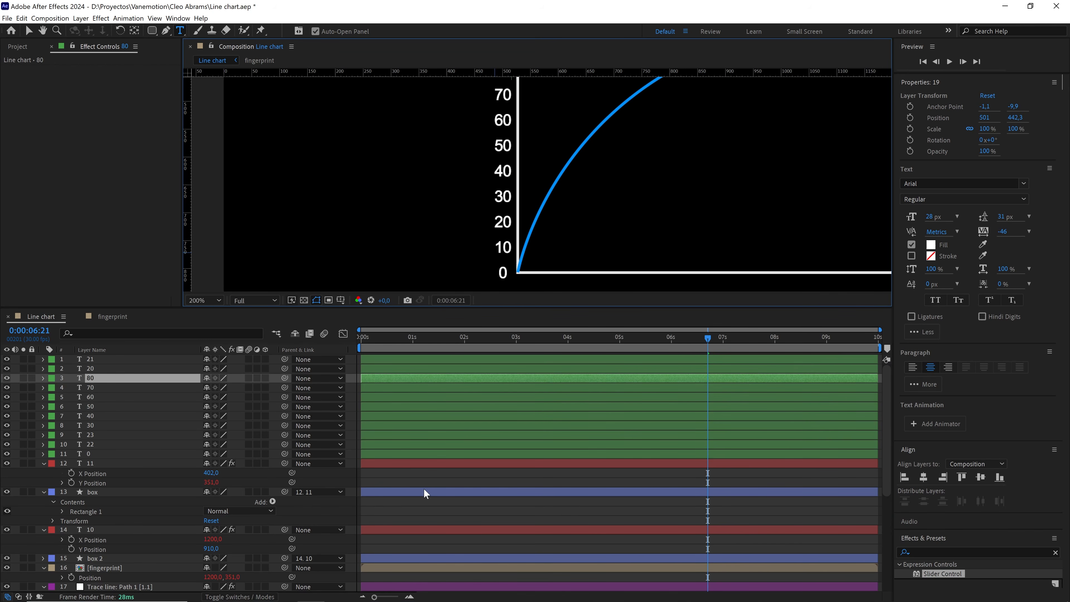
Change the two uppermost vertical-axis labels to 90 and 100
scroll(547, 191, "up", 3)
double_click(98, 368)
type("90")
double_click(90, 359)
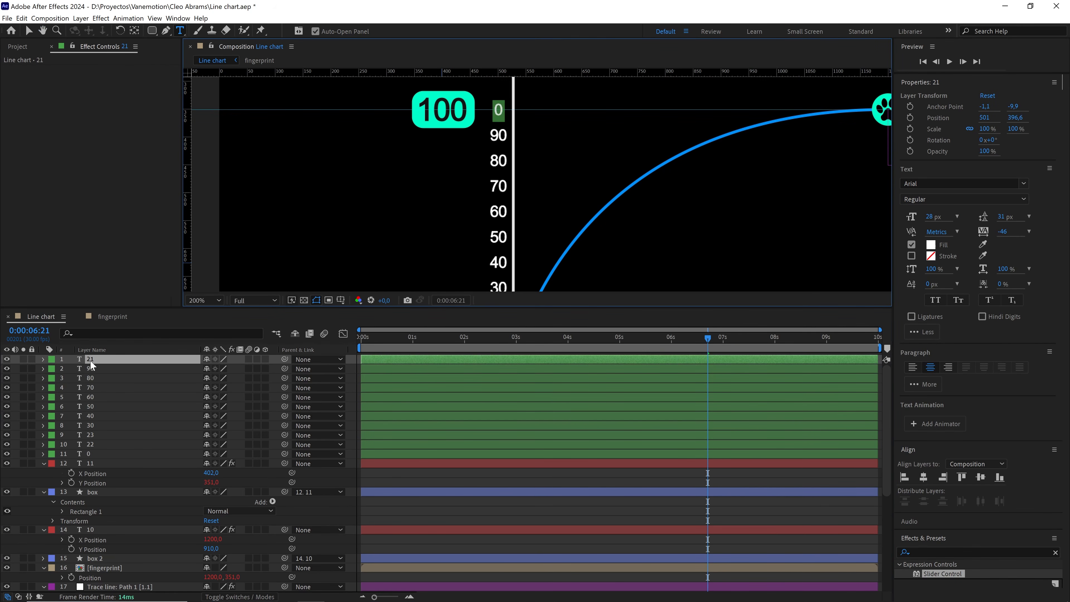
type("100")
left_click(515, 474)
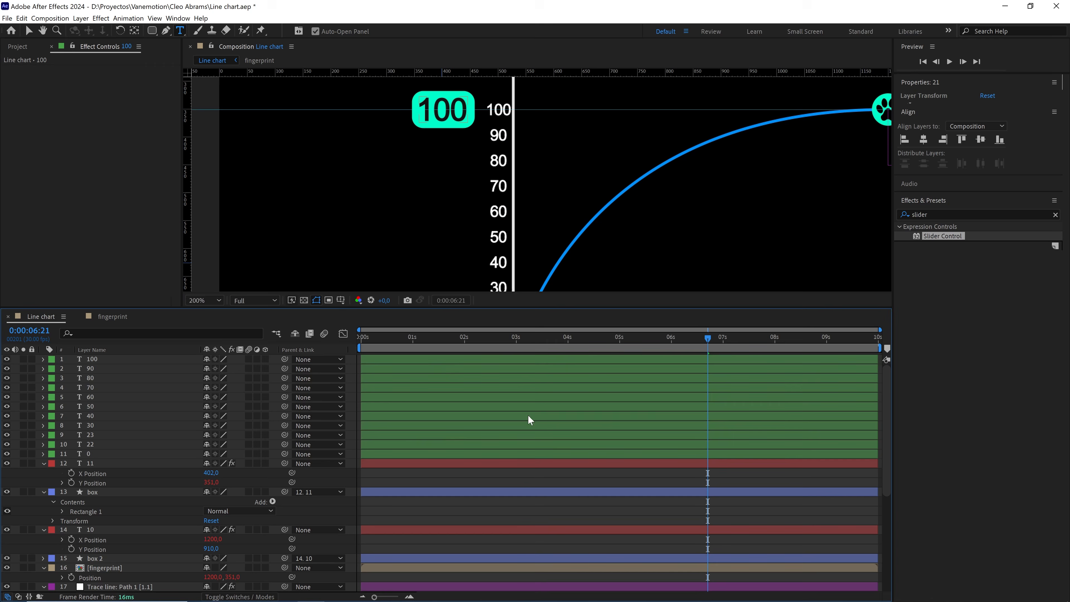
scroll(567, 239, "down", 1)
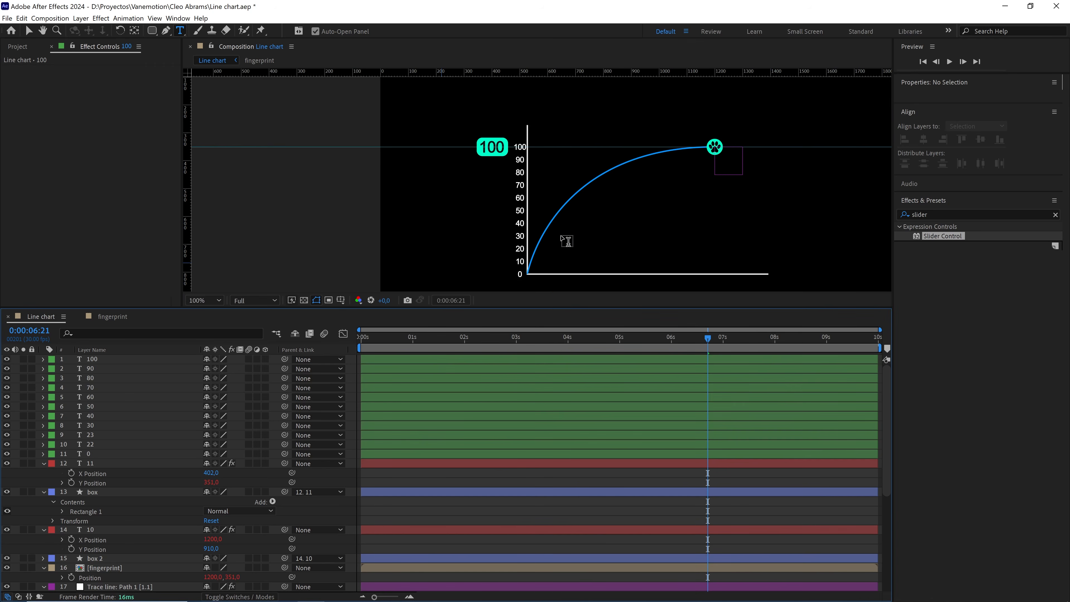
Set the font of all eleven vertical-axis labels to Inter Thin BETA
double_click(92, 450)
left_click(99, 360, "shift")
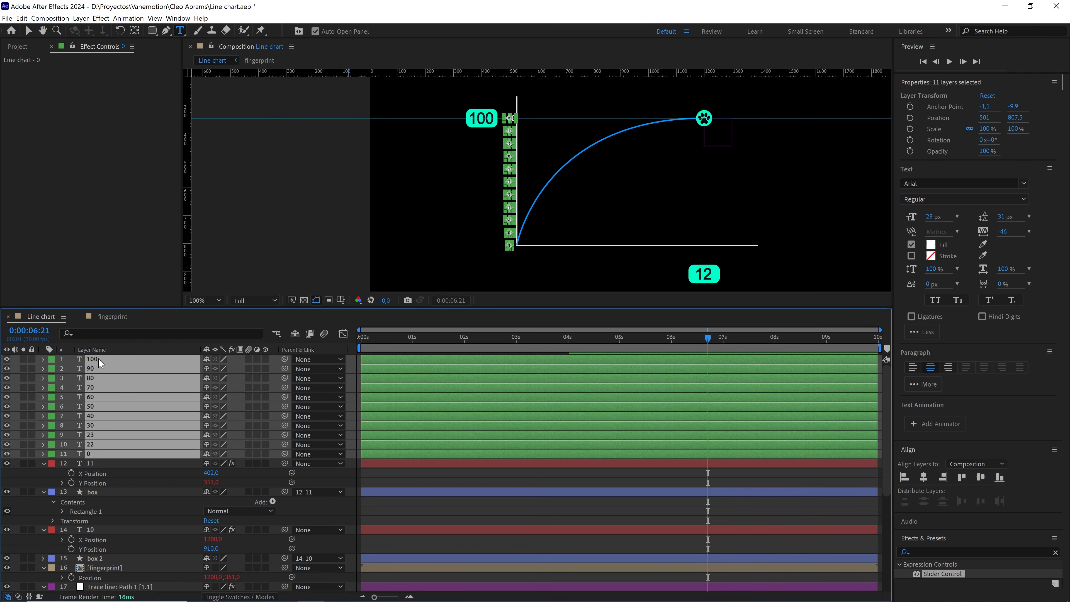
left_click(951, 184)
type("inter")
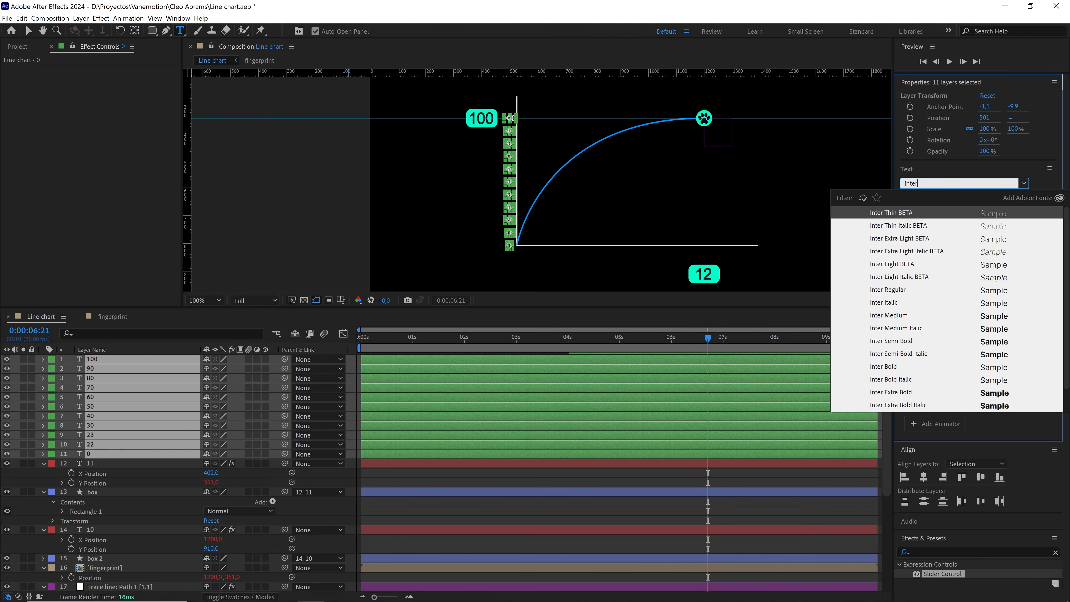
left_click(920, 213)
Scale all eleven vertical-axis labels down to 80%
key("s")
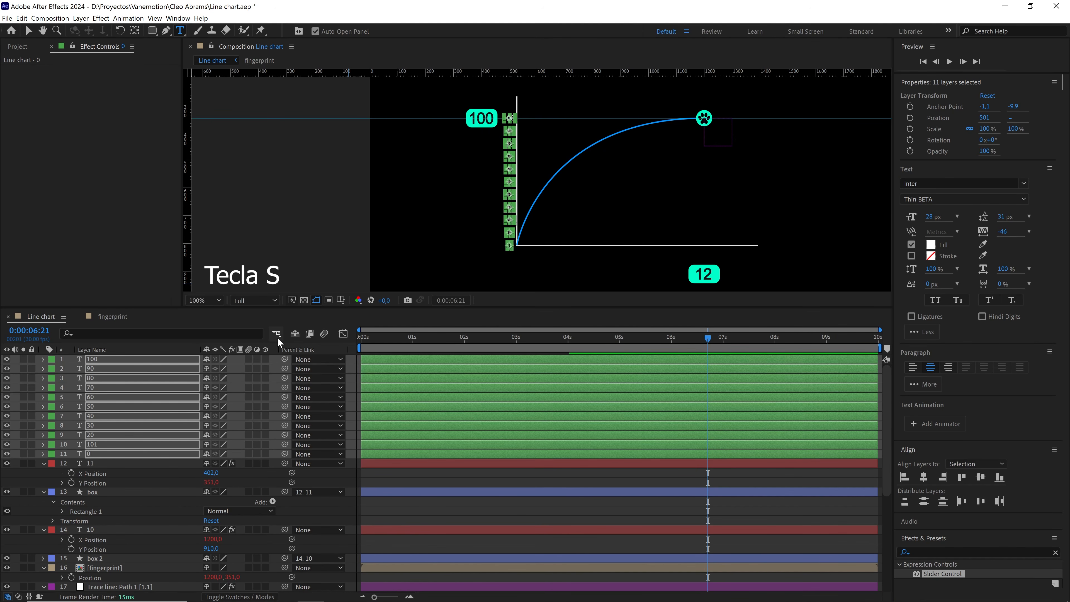
left_click(240, 370)
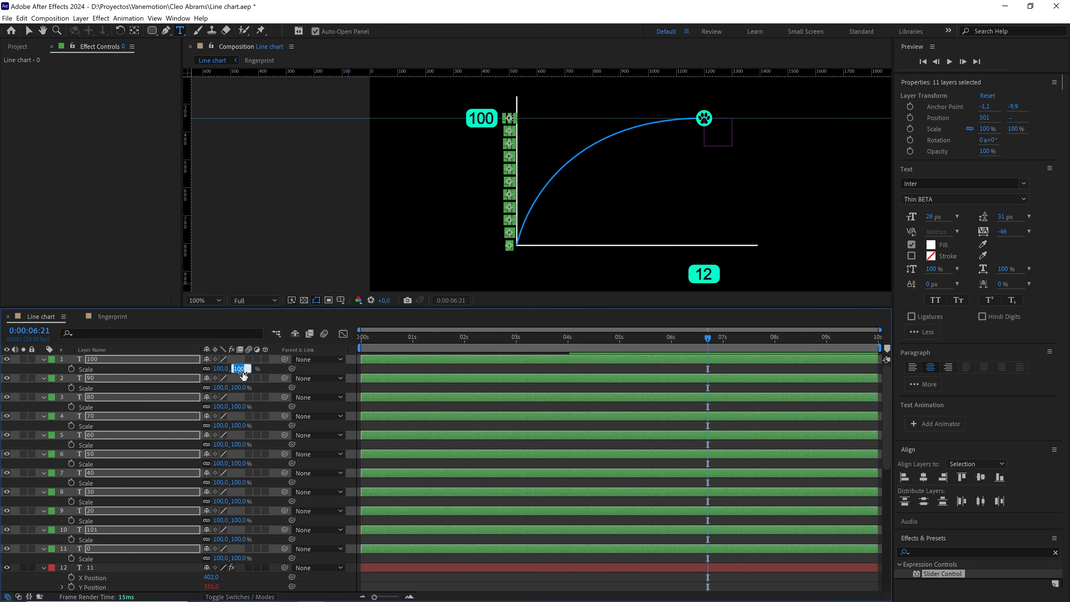
type("90")
key("Return")
type("80")
key("Return")
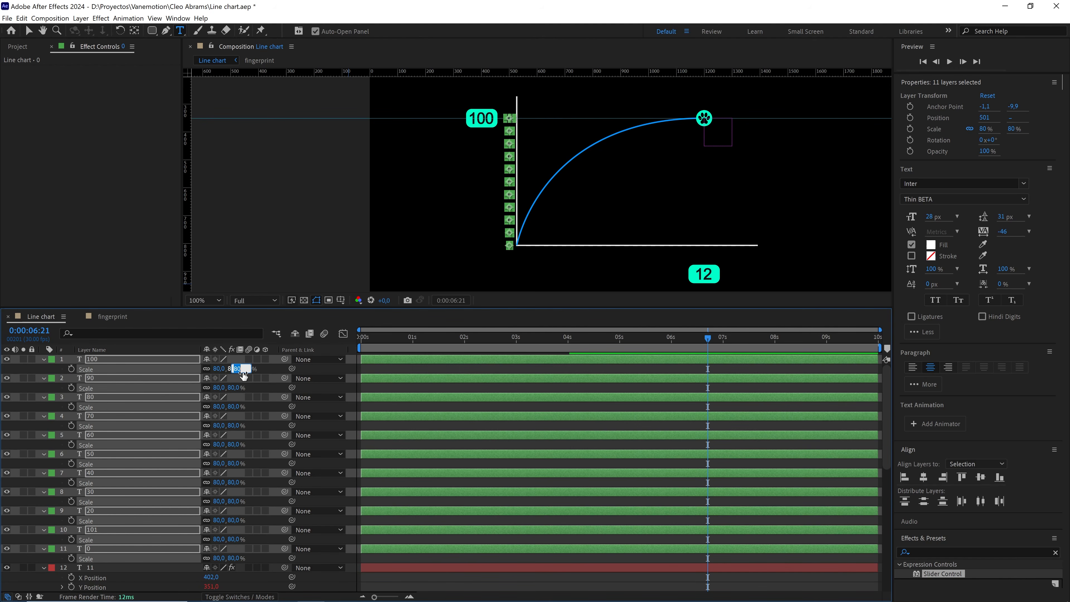
left_click(461, 362)
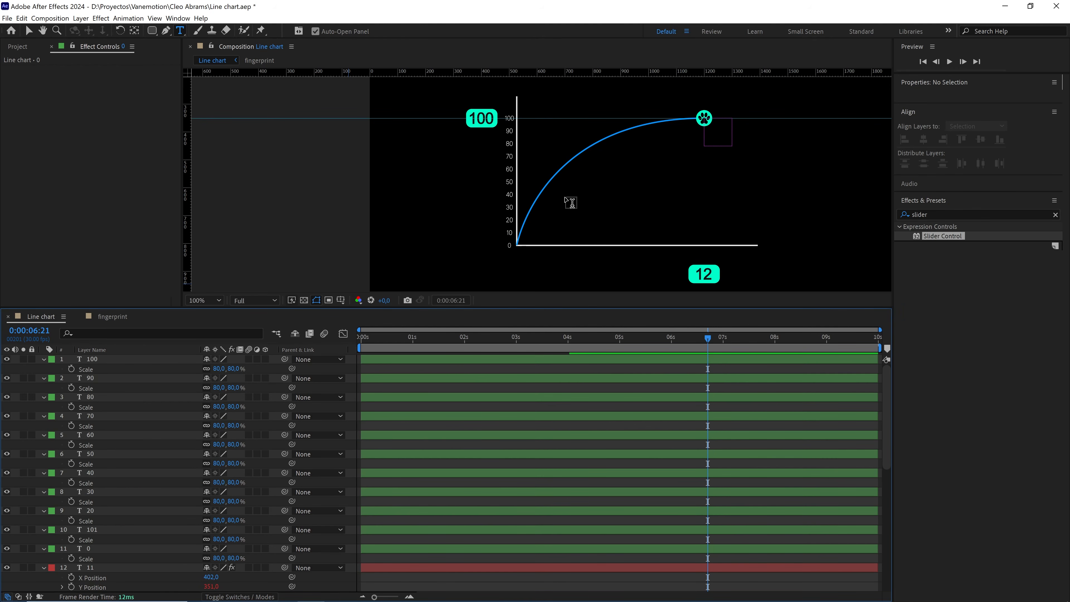
Nudge all eleven vertical-axis labels away from the axis line to an X position of 493.5
key("period")
left_click(109, 358)
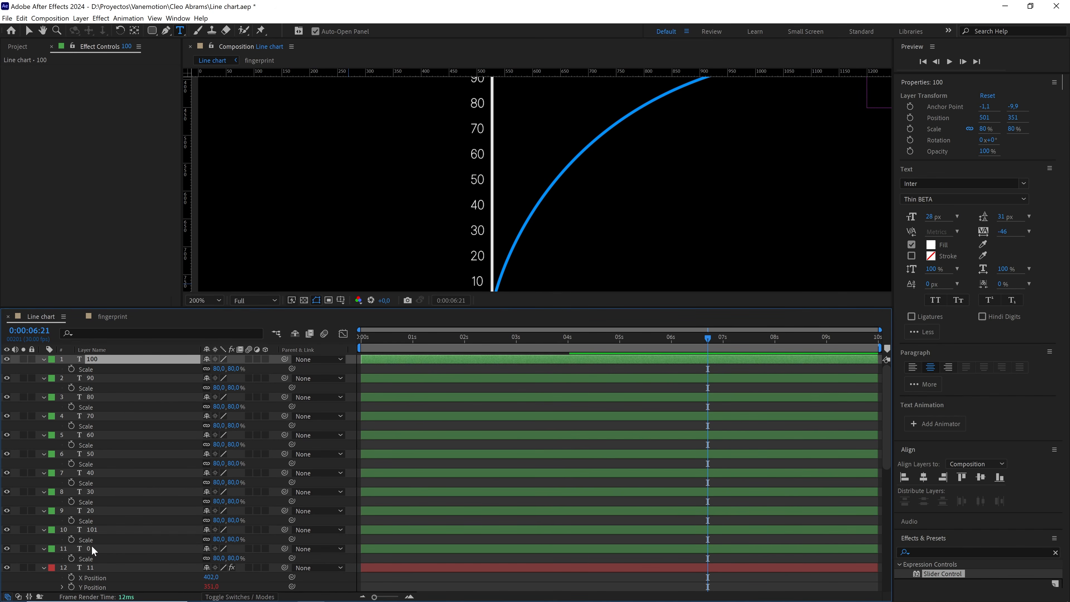
left_click(91, 548, "shift")
scroll(543, 185, "up", 2)
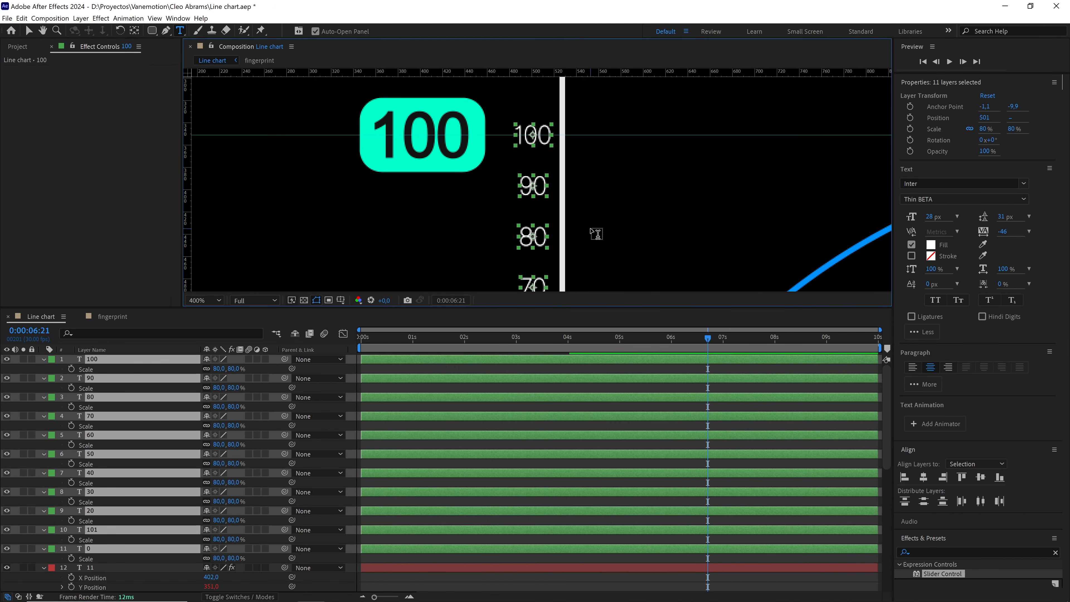
key("Left")
key("Left")
key("Left")
key("Left")
key("Left")
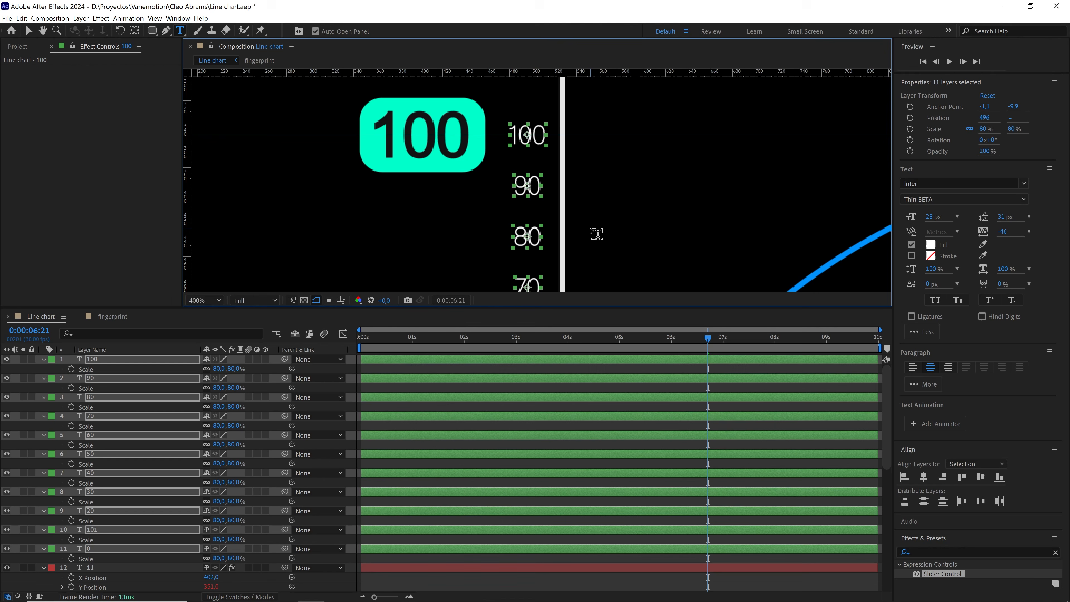
key("shift+Left")
scroll(596, 234, "down", 6)
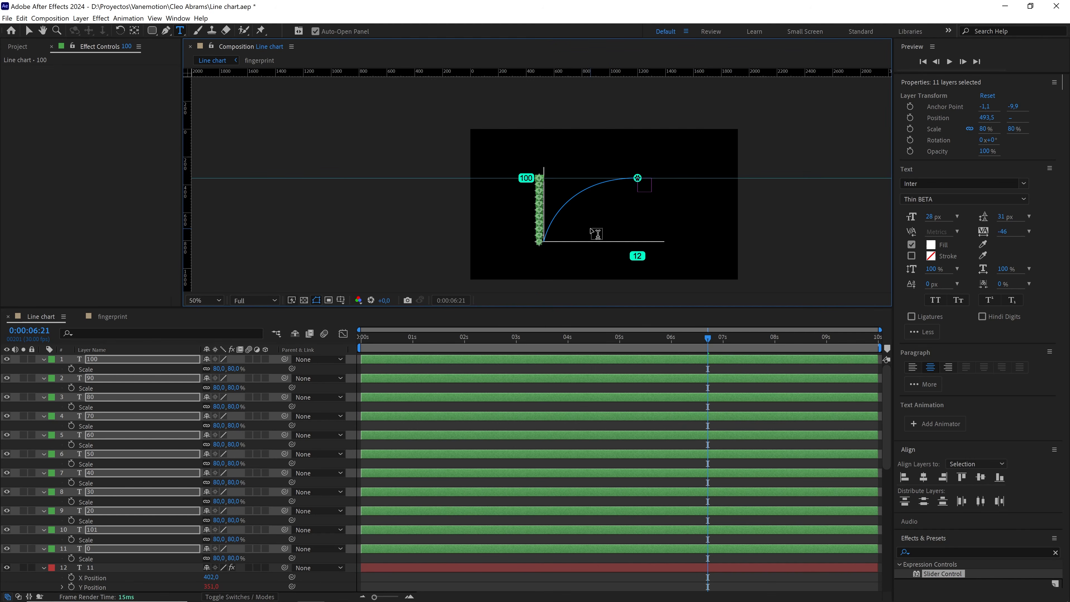
left_click(524, 371)
Scrub the timeline to about 0:00:01:20 and compare the moving number box's value with the vertical-axis labels
scroll(586, 241, "up", 1)
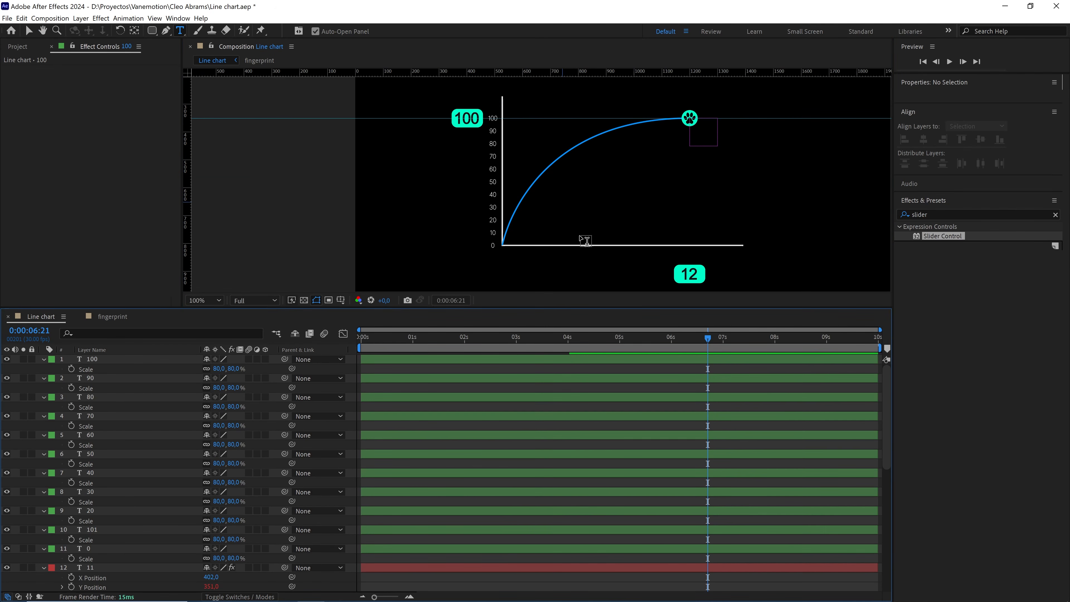
mouse_move(652, 324)
left_mouse_down()
mouse_move(333, 352)
mouse_move(435, 340)
left_mouse_up()
scroll(544, 185, "up", 1)
scroll(477, 239, "up", 1)
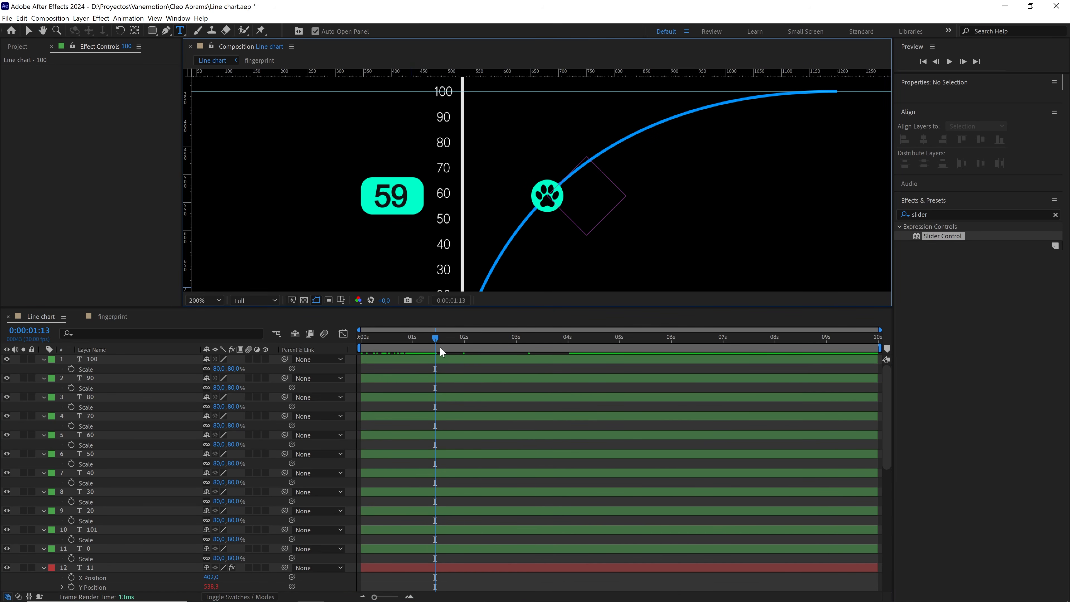
left_click_drag(438, 341, 451, 342)
mouse_move(535, 222)
left_mouse_down()
mouse_move(531, 152)
mouse_move(526, 185)
left_mouse_up()
scroll(531, 202, "down", 1)
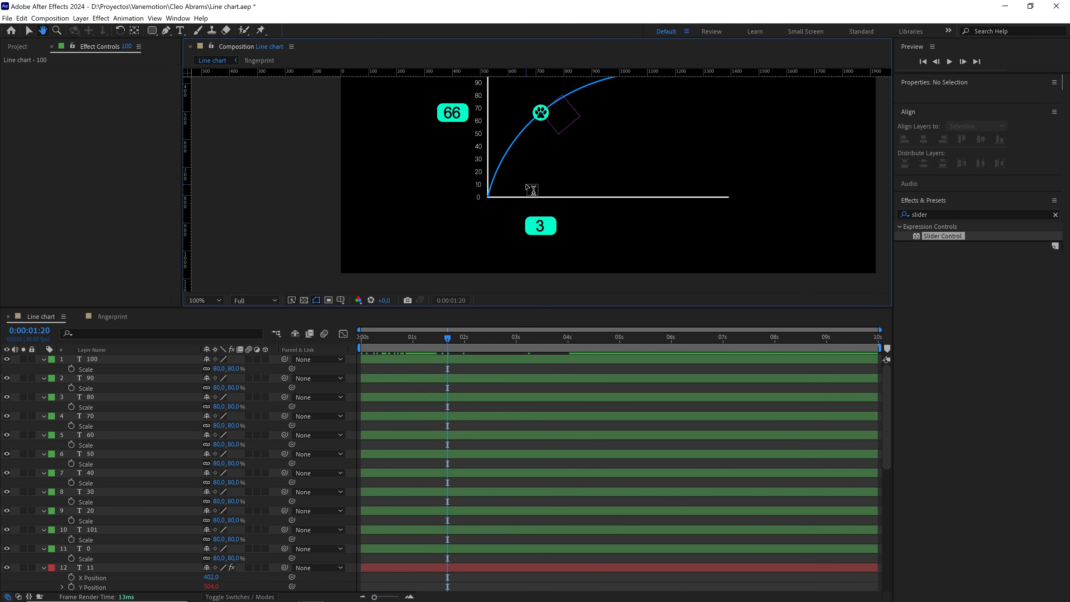
Duplicate the 0 label at the axis origin and give the copy an orange layer label
scroll(531, 187, "up", 1)
key("v")
left_click(418, 214)
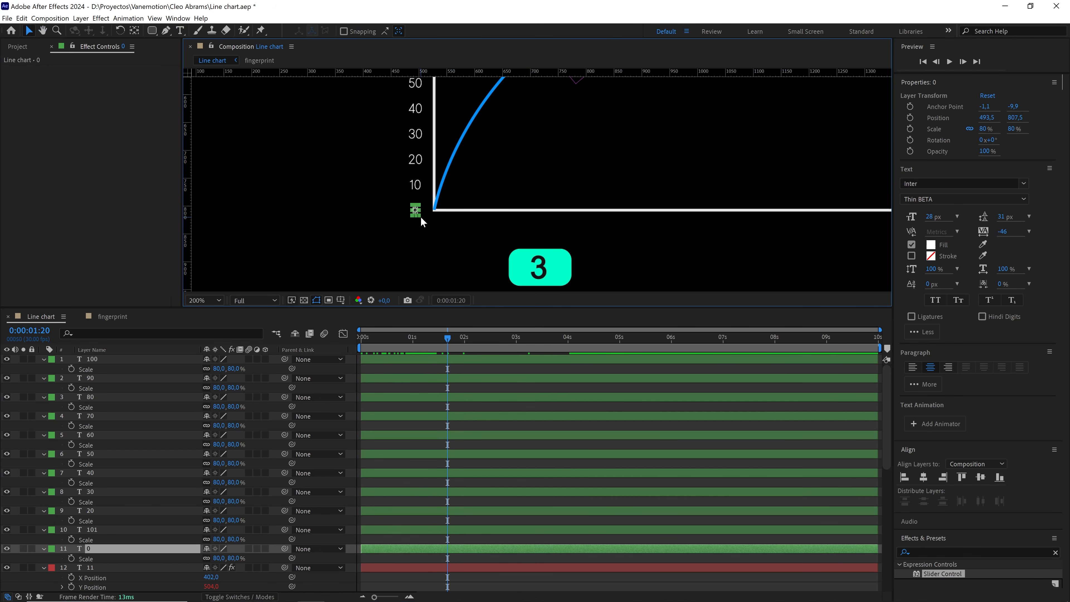
key("ctrl+d")
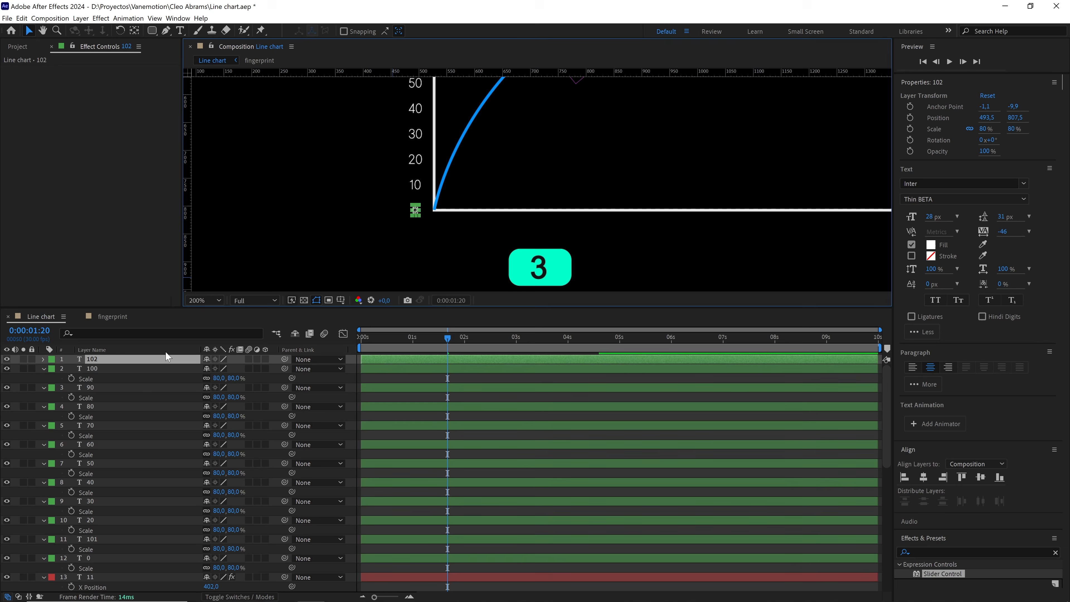
left_click(56, 360)
left_click(84, 493)
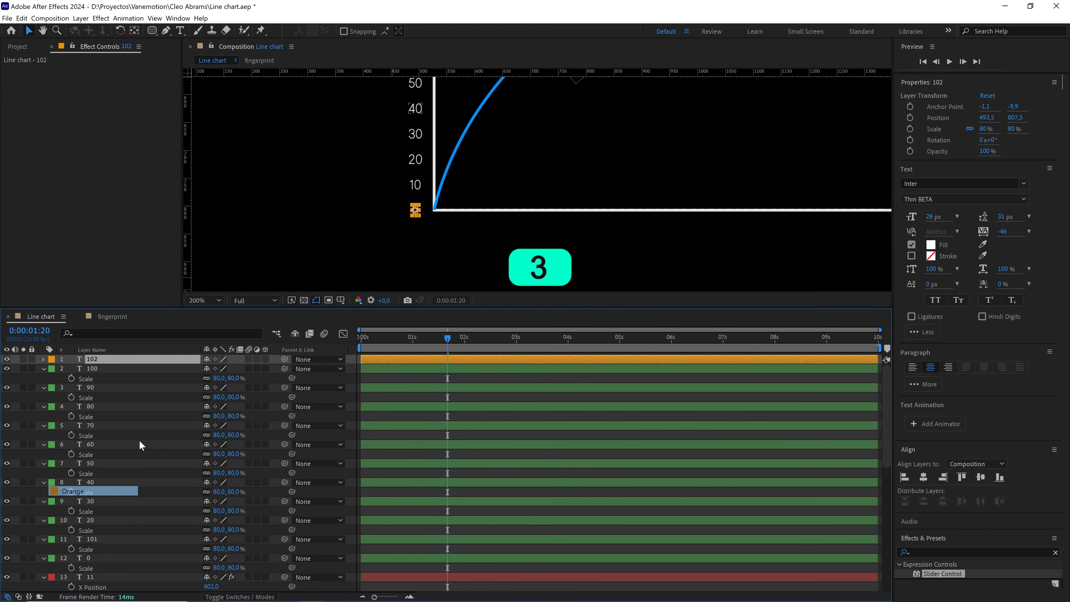
Place the orange-labelled 0 just below the axis origin at about 527.5, 840.3, with the time set to 0:00:00:00
scroll(421, 227, "up", 1)
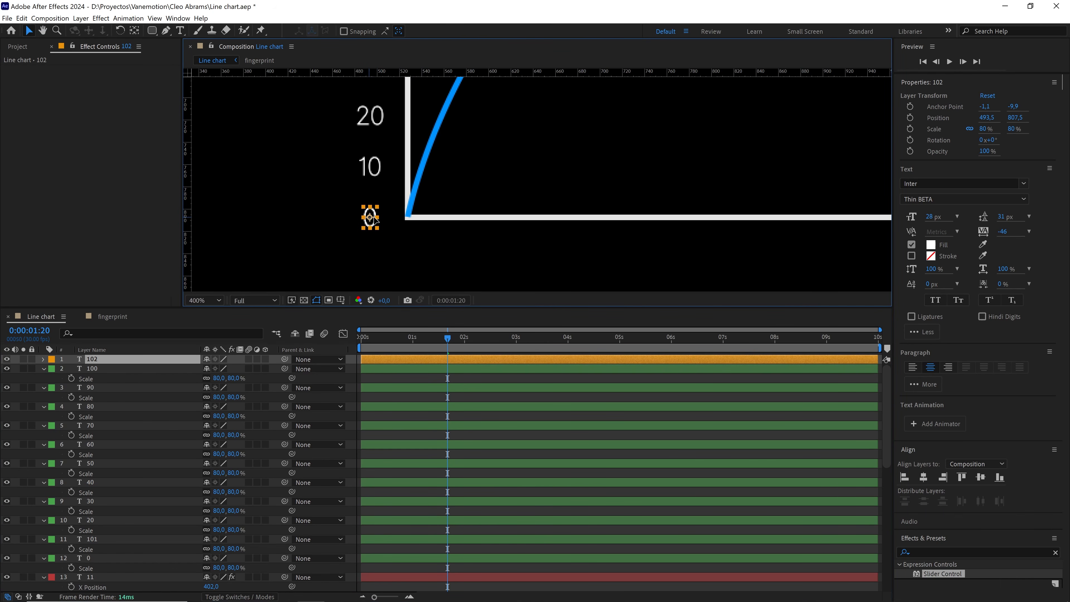
left_click_drag(374, 218, 408, 256)
left_click_drag(490, 265, 512, 193)
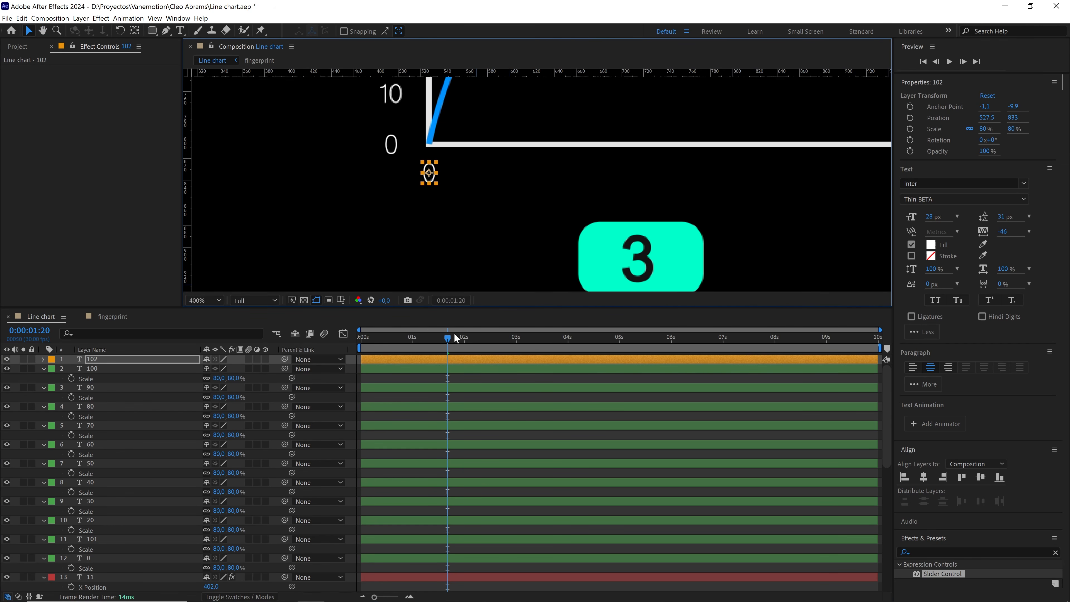
left_click_drag(454, 334, 339, 338)
key("Down")
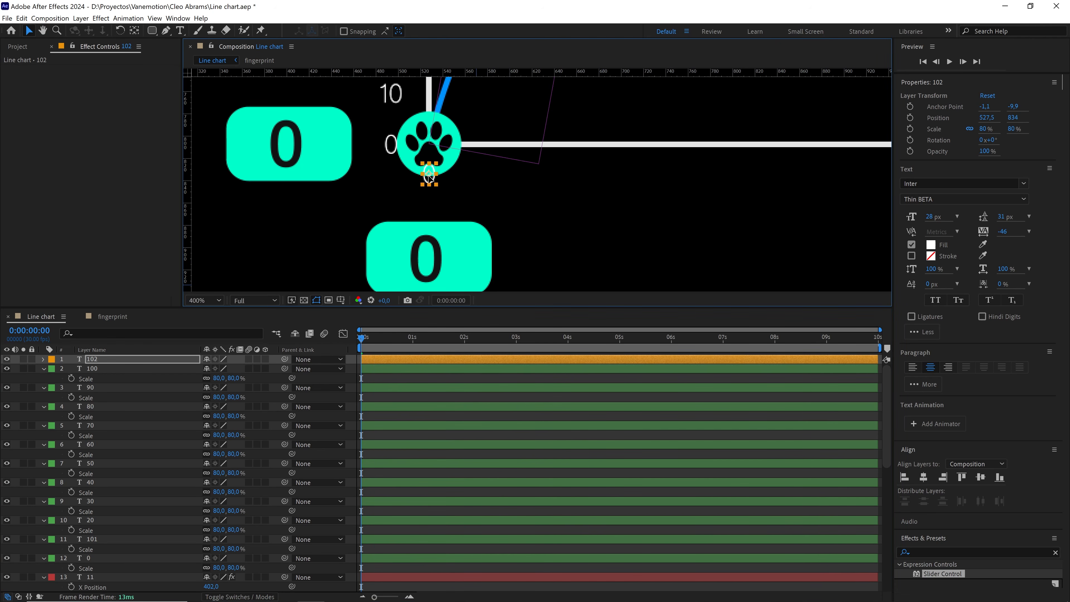
scroll(440, 181, "down", 3)
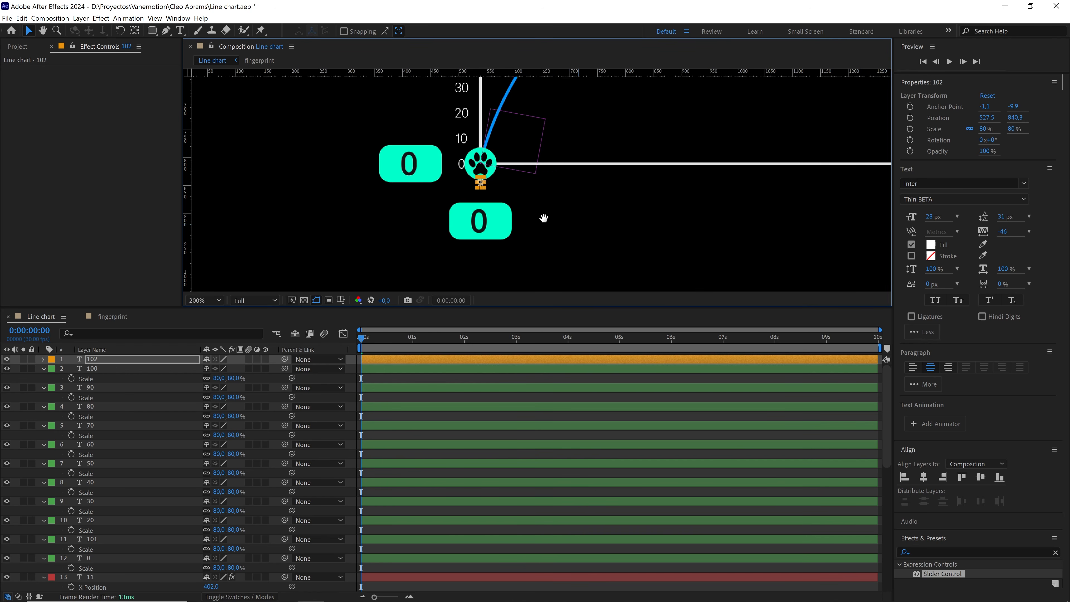
Add a vertical guide through the centre of the horizontal number box at 0:00:05:10, where the marker reaches the line's end
left_click_drag(401, 338, 490, 339)
scroll(613, 233, "down", 1)
left_click(628, 239)
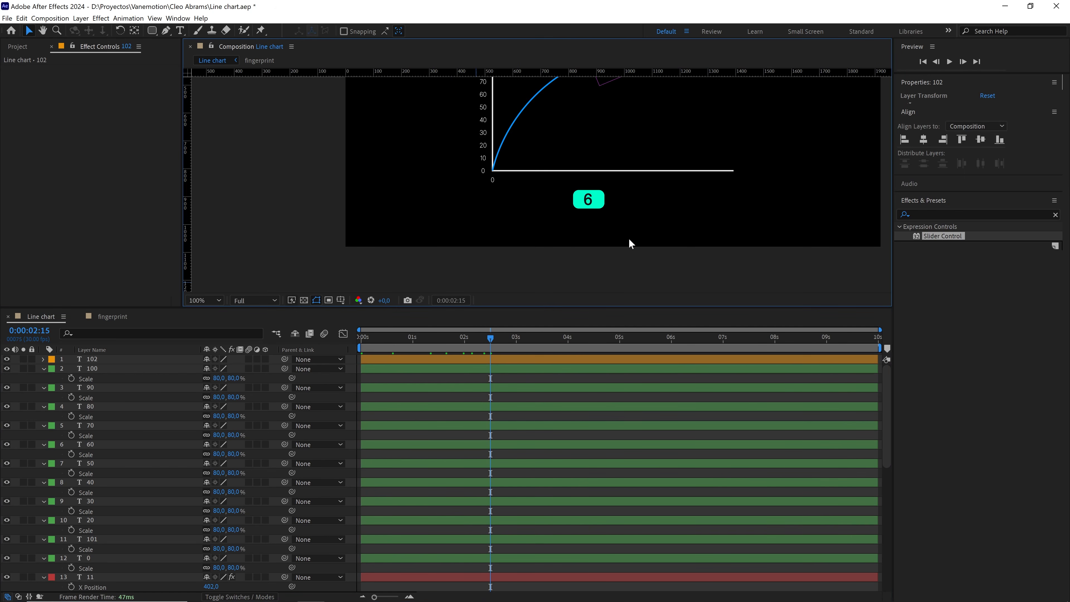
key("space")
left_click_drag(621, 220, 538, 235)
left_click_drag(503, 346, 637, 344)
left_click(583, 228)
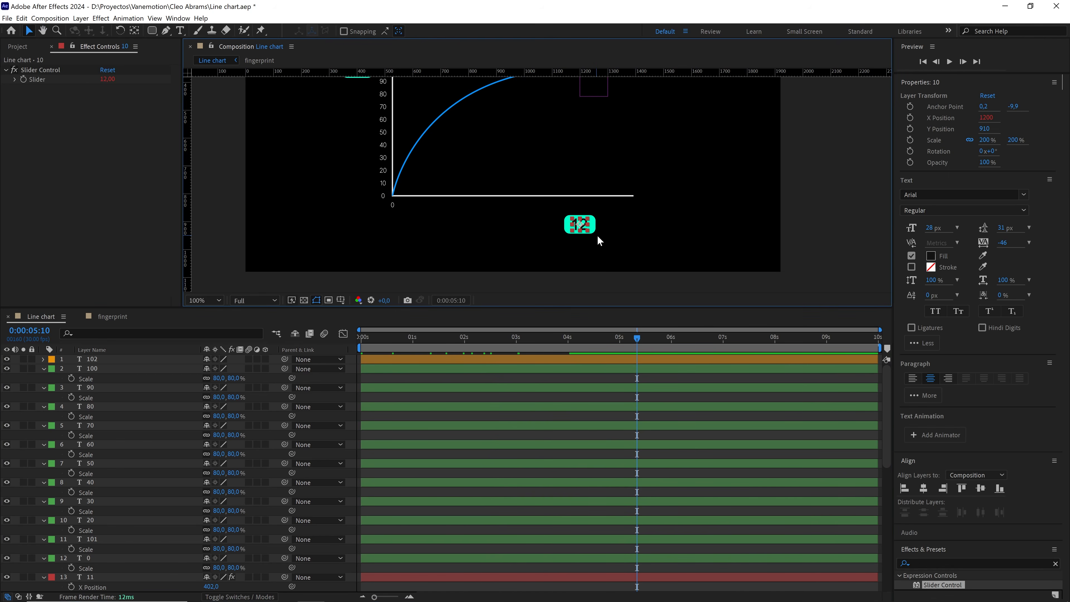
key("period")
left_click_drag(260, 244, 618, 230)
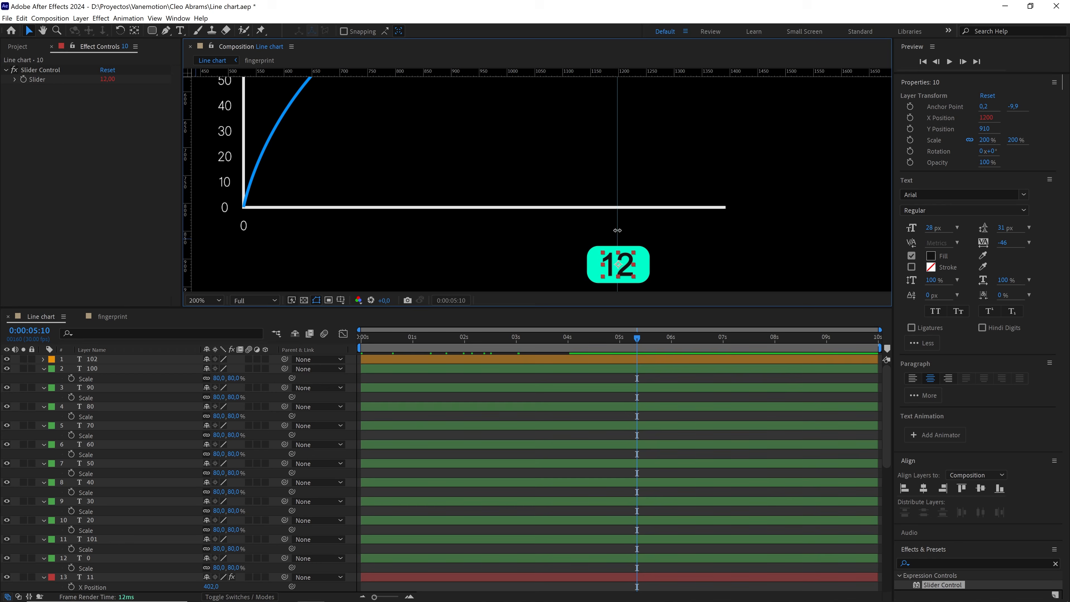
Duplicate the orange 0 label below the axis origin twelve times
left_click(244, 227)
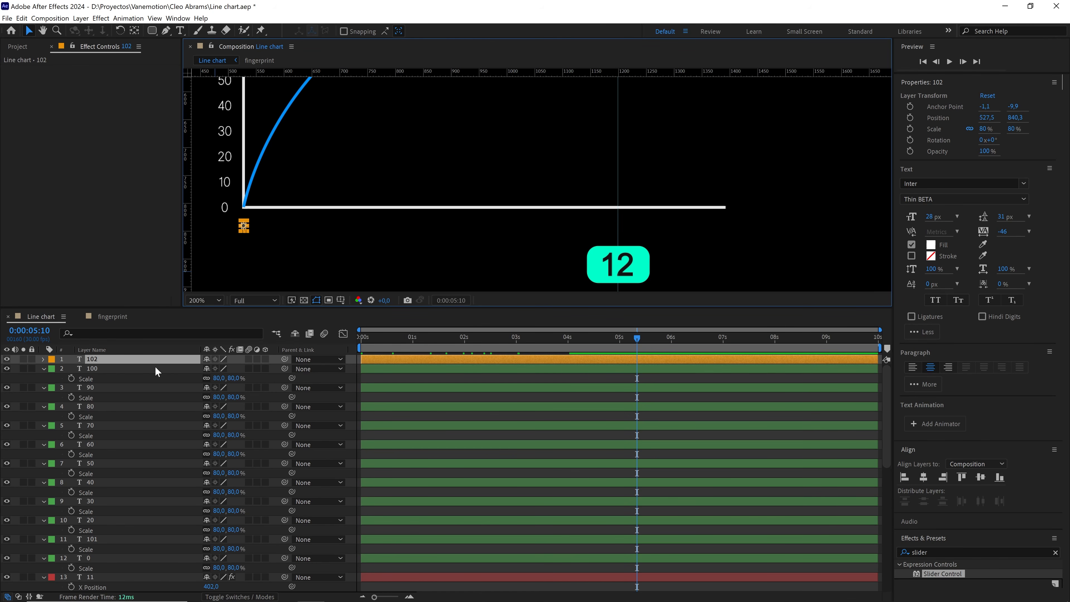
key("ctrl+d")
key("ctrl+d")
key("ctrl+d")
key("ctrl+d")
key("ctrl+d")
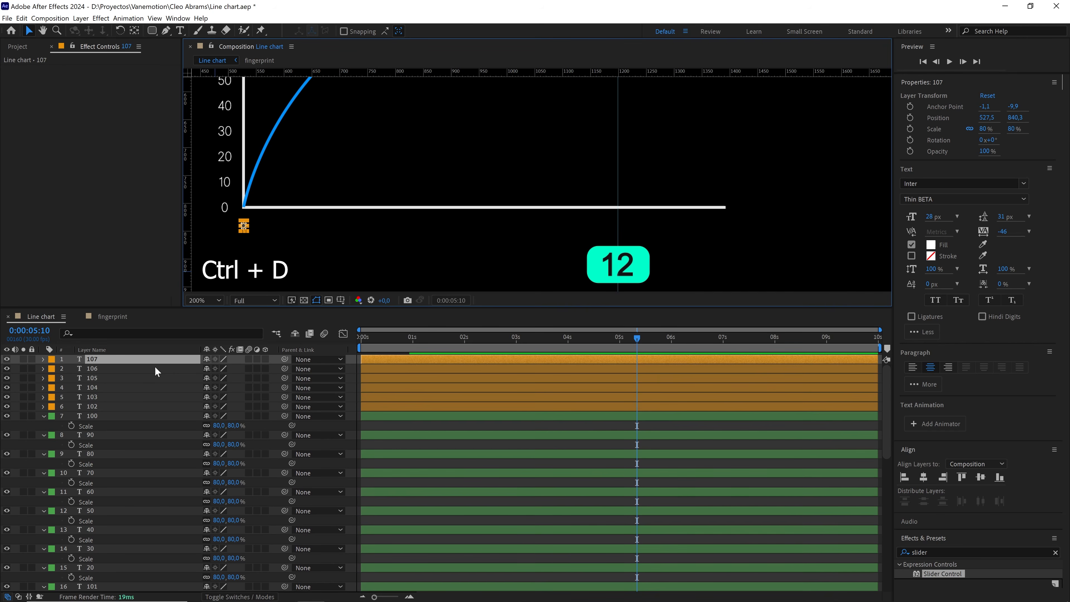
key("ctrl+d")
key("ctrl+d")
key("ctrl+d")
key("ctrl+d")
key("ctrl+d")
key("ctrl+d")
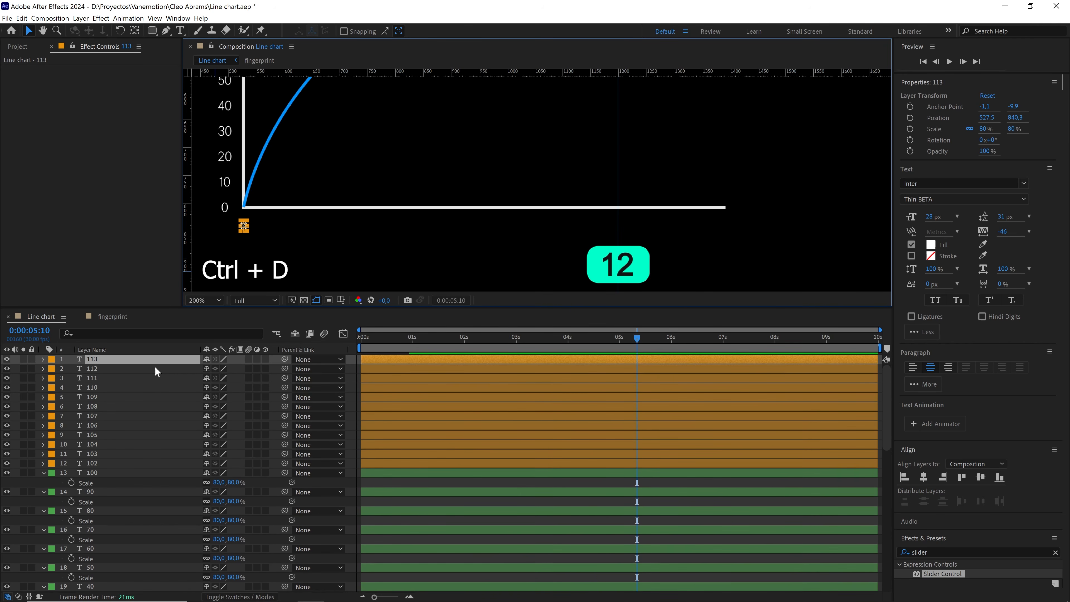
key("ctrl+d")
Move the newest 0 copy along the horizontal axis to the guide at X 1199 and distribute all thirteen orange labels evenly
left_click_drag(244, 228, 528, 227)
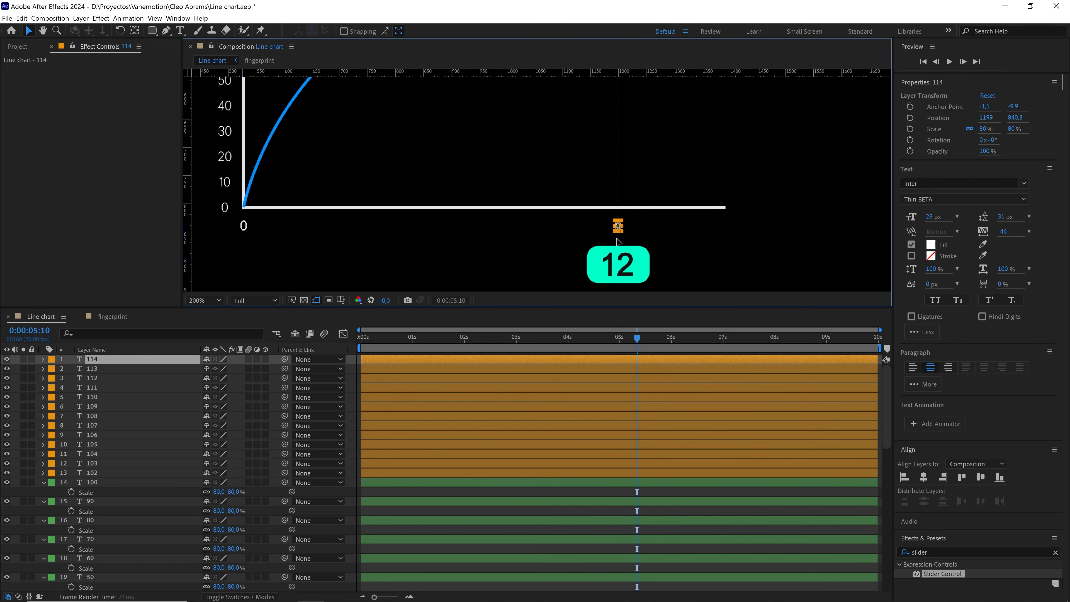
key("Return")
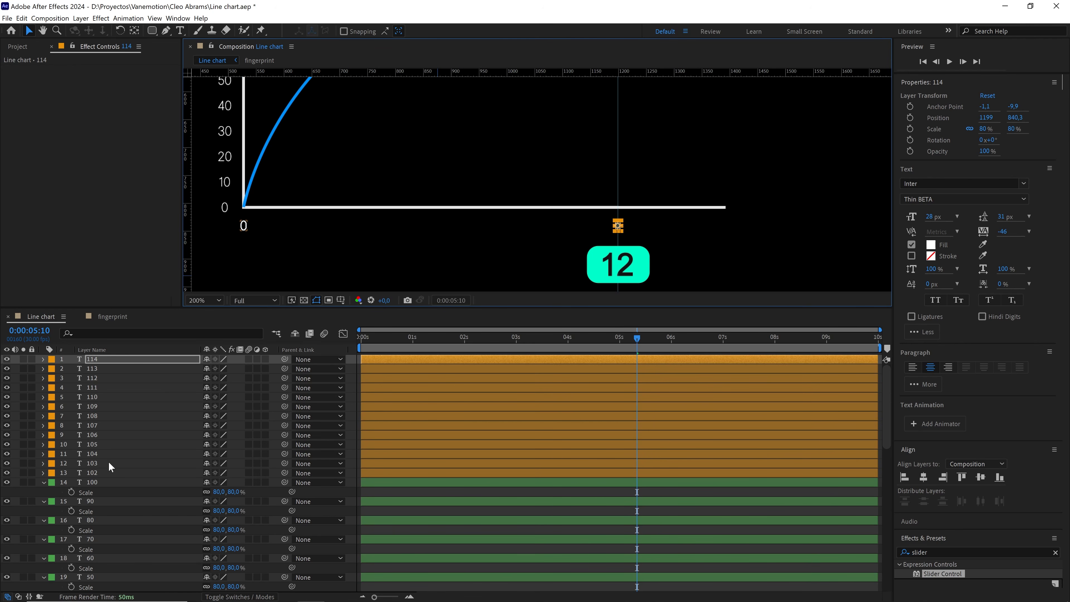
left_click(101, 476, "shift")
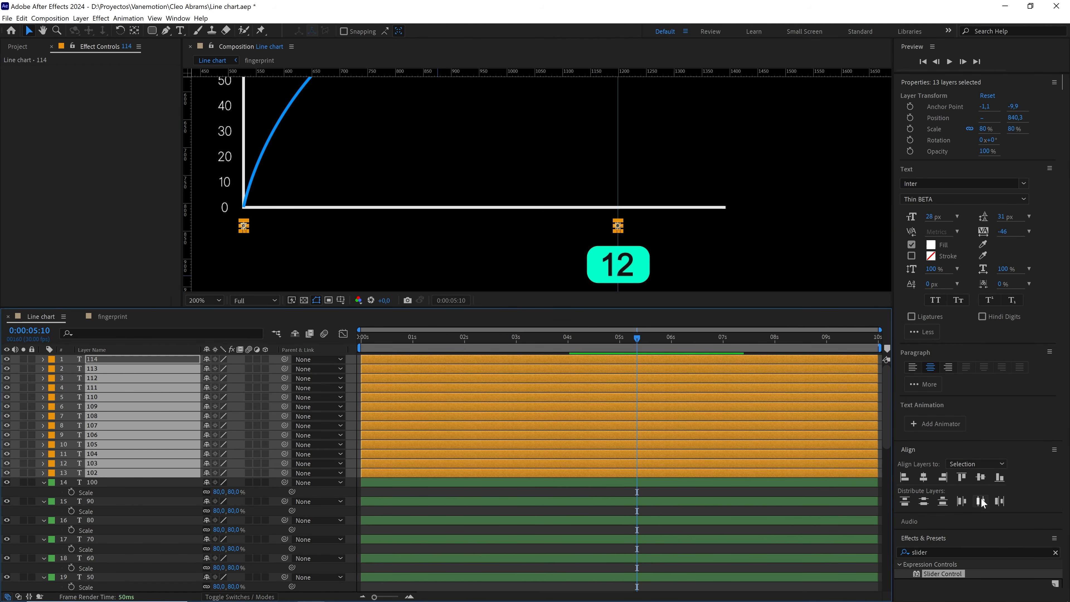
left_click(982, 502)
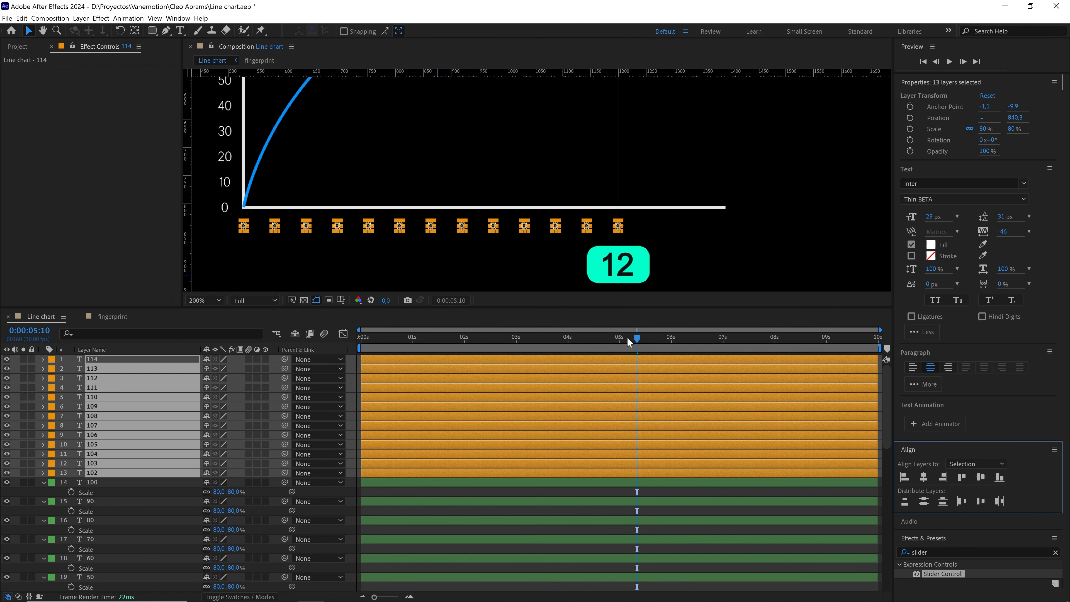
left_click_drag(628, 338, 441, 342)
left_click(363, 492)
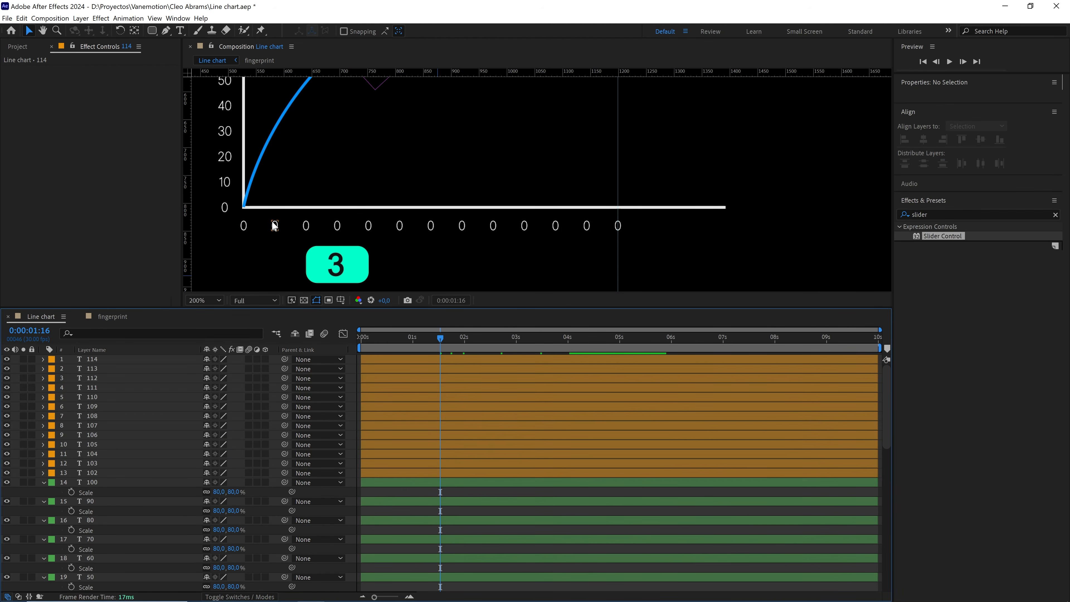
Change the text of the first six horizontal-axis labels after the origin to 1, 2, 3, 4, 5 and 6
left_click(275, 228)
double_click(97, 379)
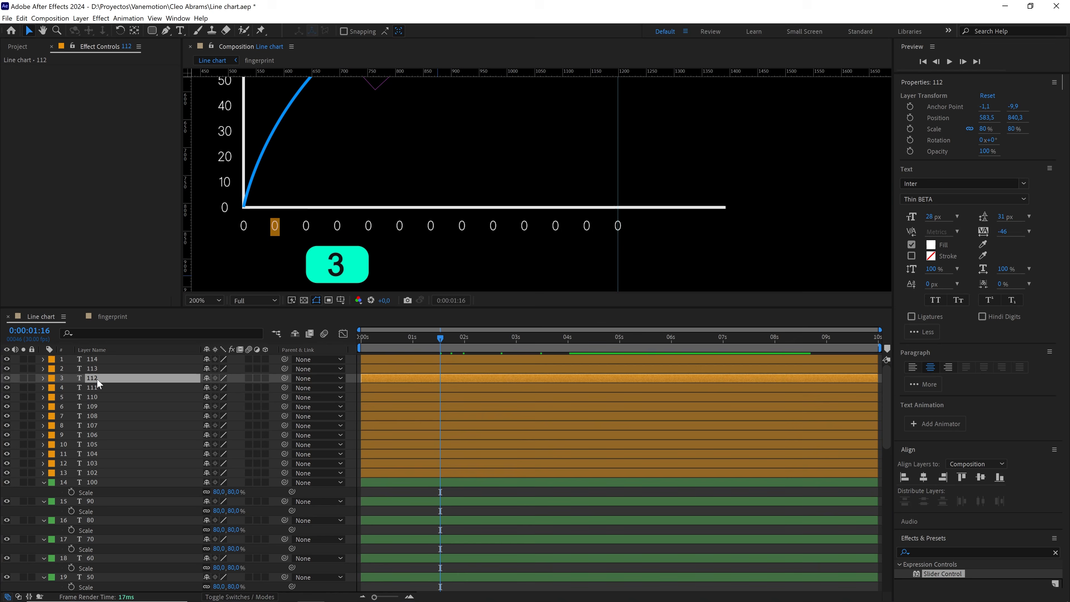
type("1")
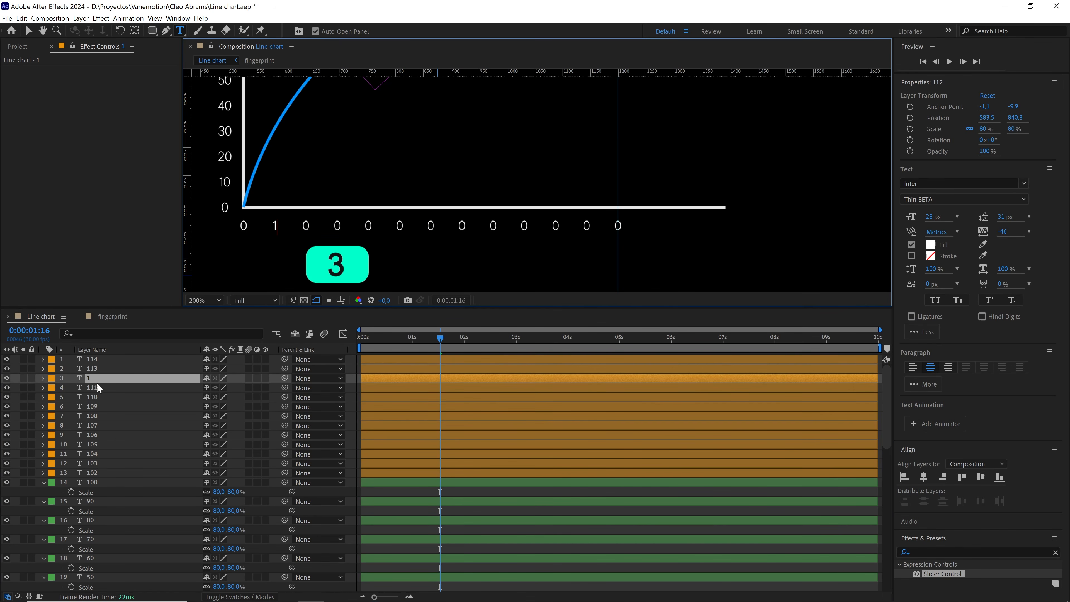
double_click(97, 387)
type("2")
double_click(97, 396)
type("3")
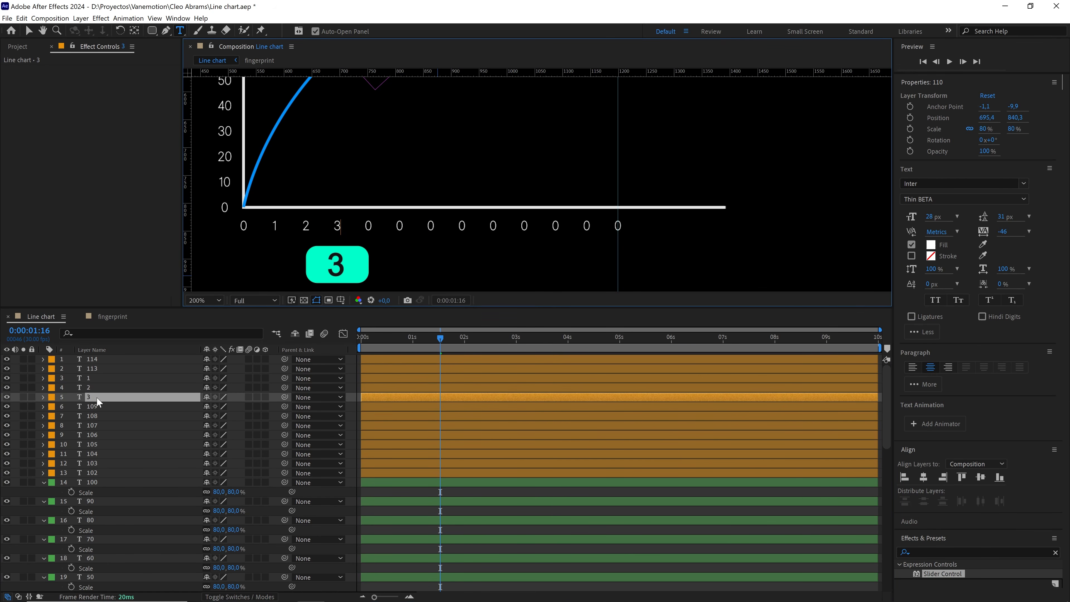
double_click(97, 406)
type("4")
double_click(97, 415)
type("5")
double_click(98, 425)
type("6")
Change the text of the next five horizontal-axis labels to 7, 8, 9, 10 and 11
double_click(99, 435)
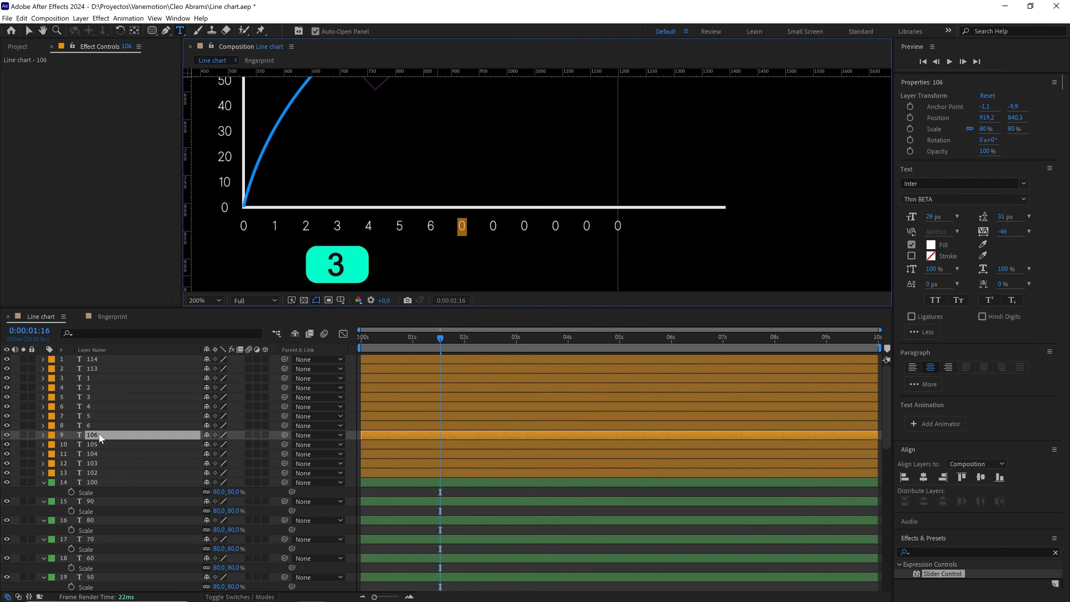
type("7")
double_click(97, 444)
type("8")
double_click(94, 454)
type("9")
double_click(94, 463)
type("10")
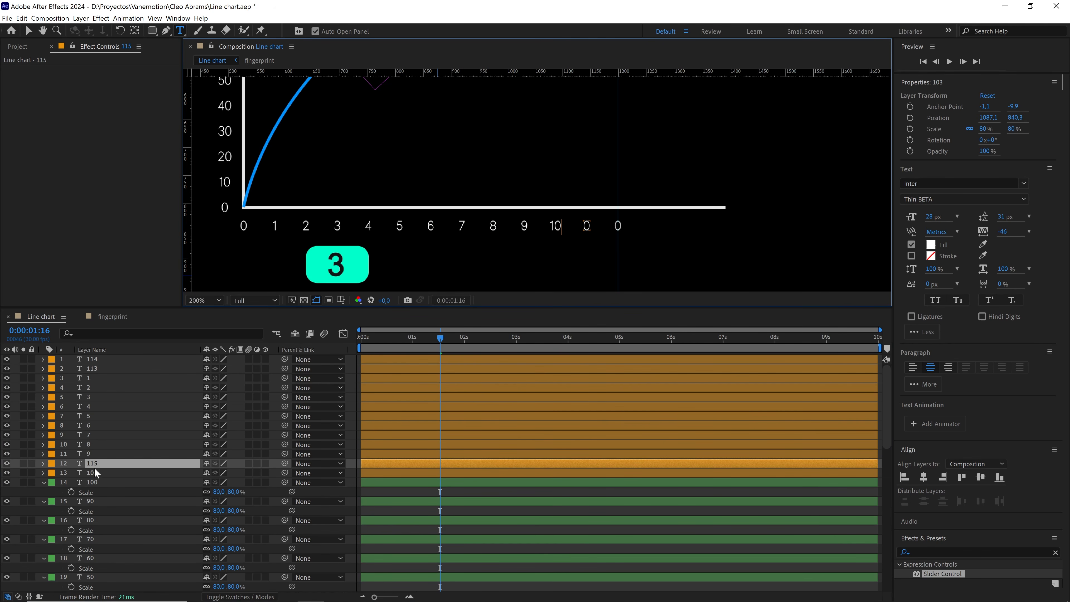
double_click(94, 471)
type("11")
Set the label at the guide to 12 and reorder its layer below the other orange label layers
double_click(94, 359)
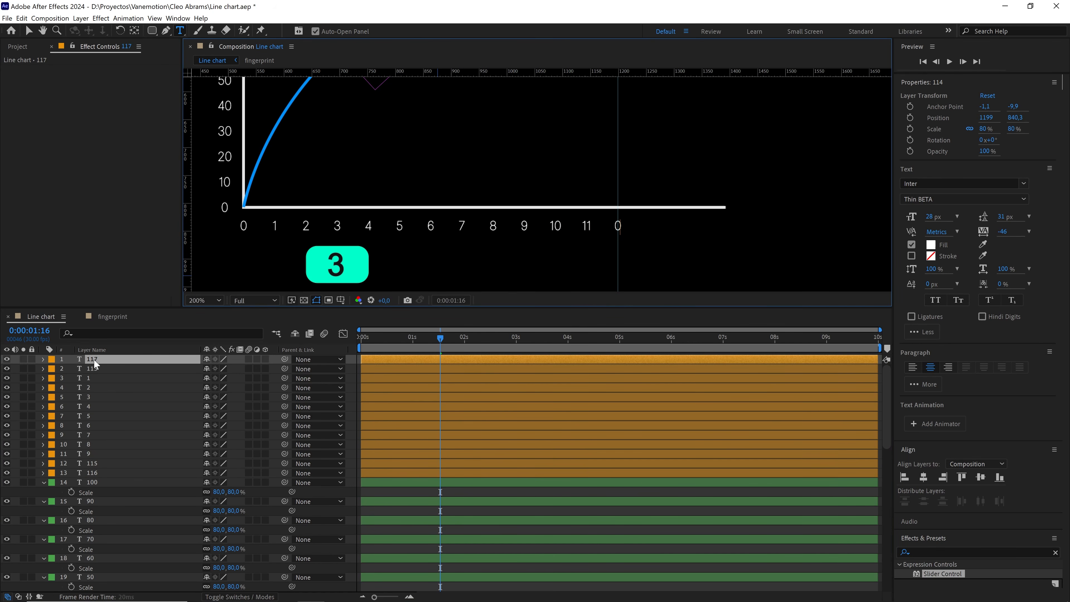
left_click(92, 366)
left_click(94, 361)
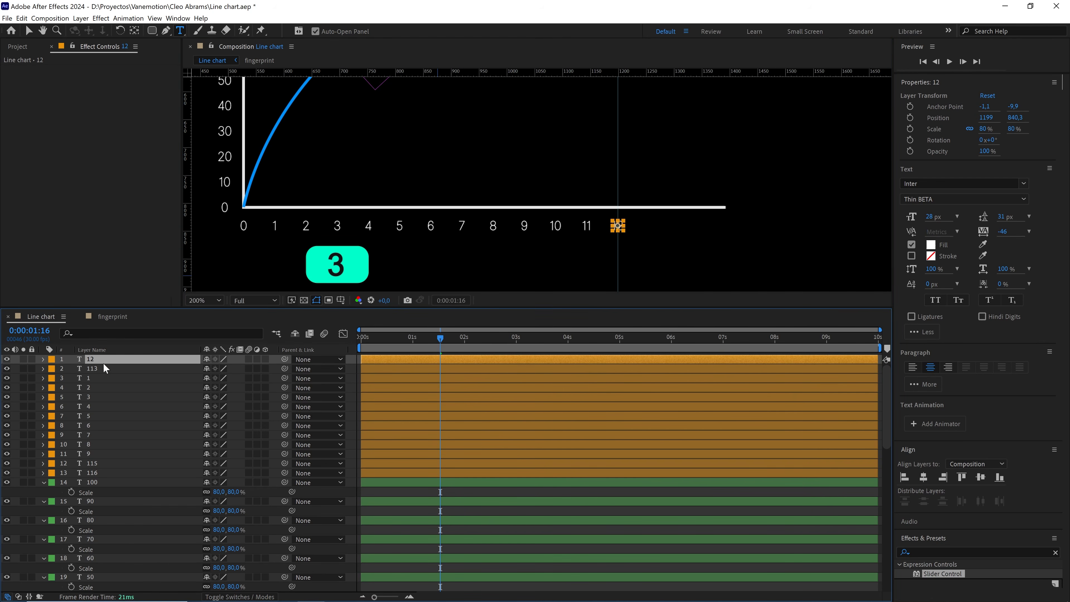
left_click_drag(91, 360, 92, 478)
left_click(400, 487)
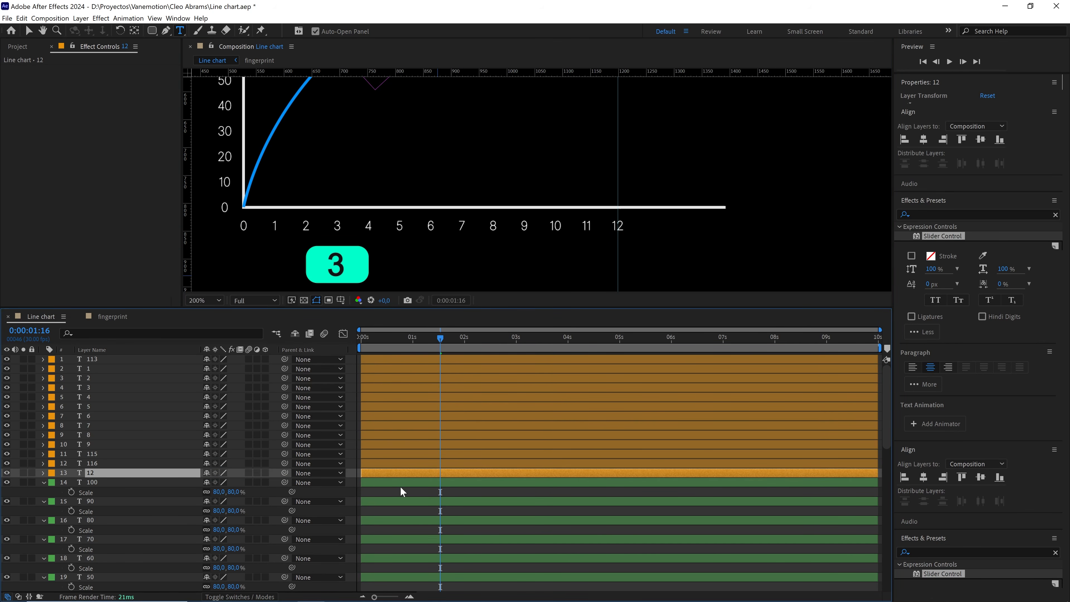
left_click_drag(440, 337, 363, 344)
scroll(421, 236, "down", 2)
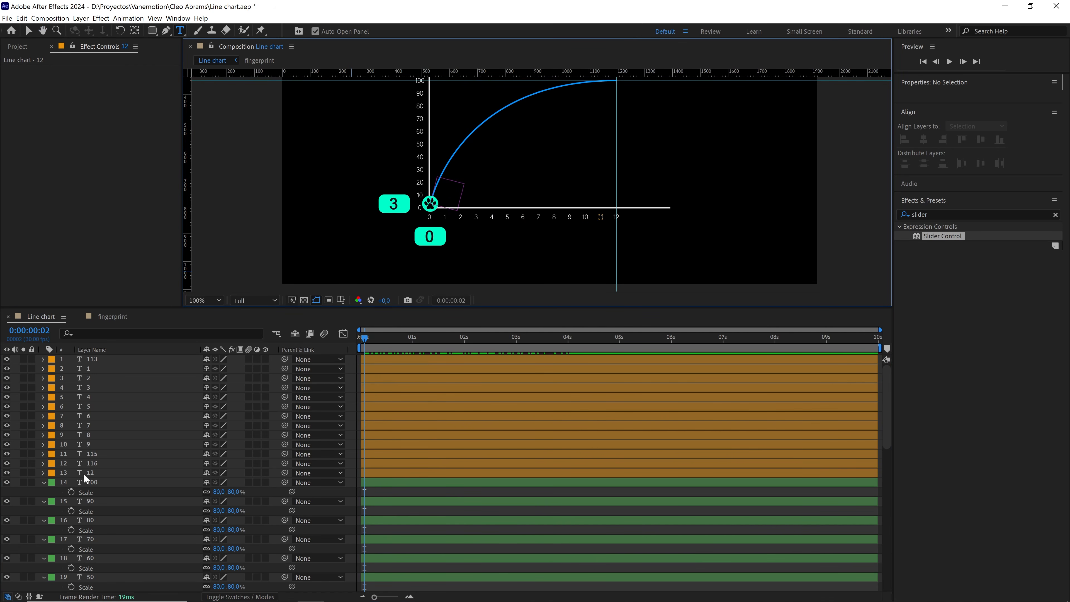
Mark all orange and green axis label layers as shy and hide the shy layers from the timeline
scroll(94, 482, "down", 5)
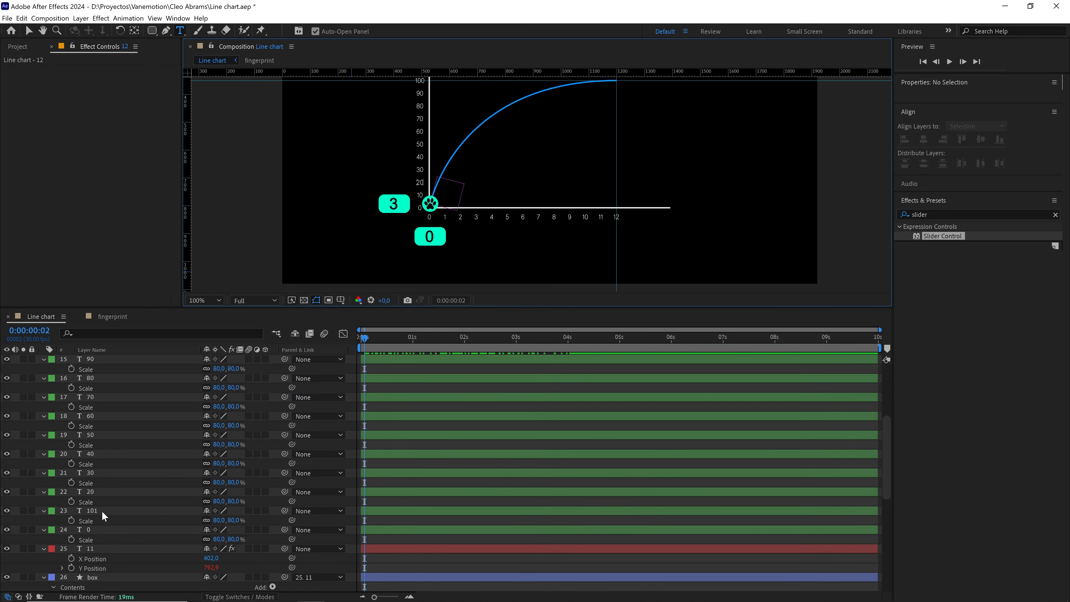
left_click(92, 531)
scroll(92, 531, "up", 5)
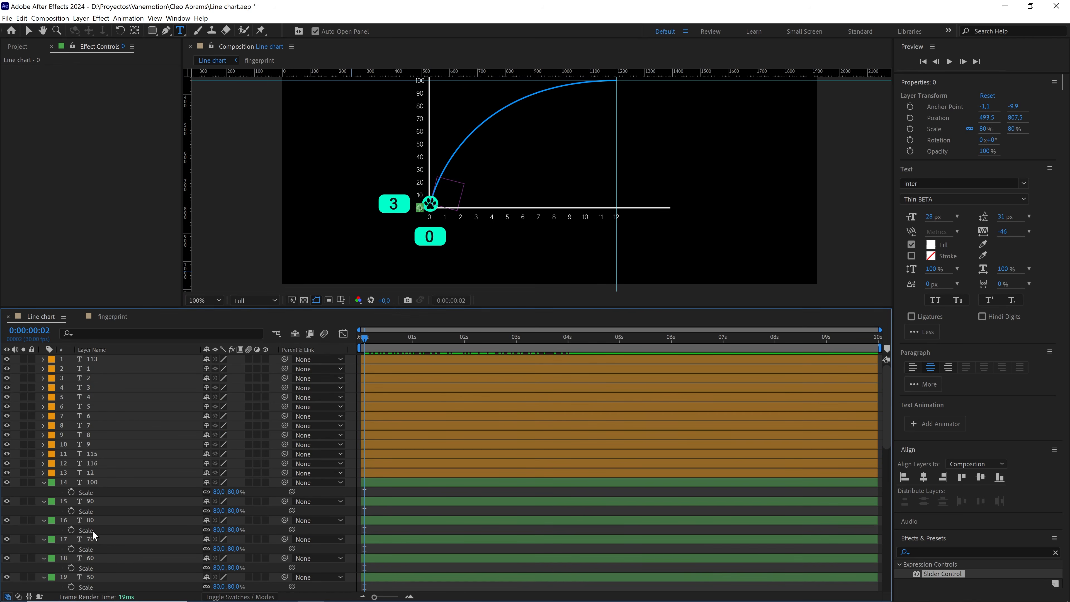
left_click(107, 357, "shift")
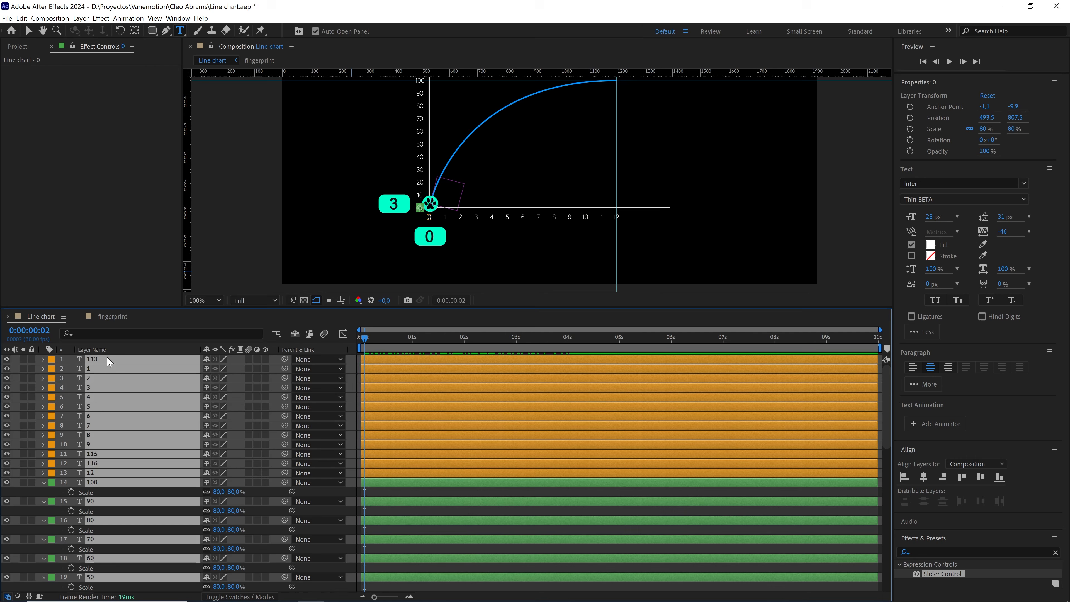
left_click(206, 360)
left_click(294, 333)
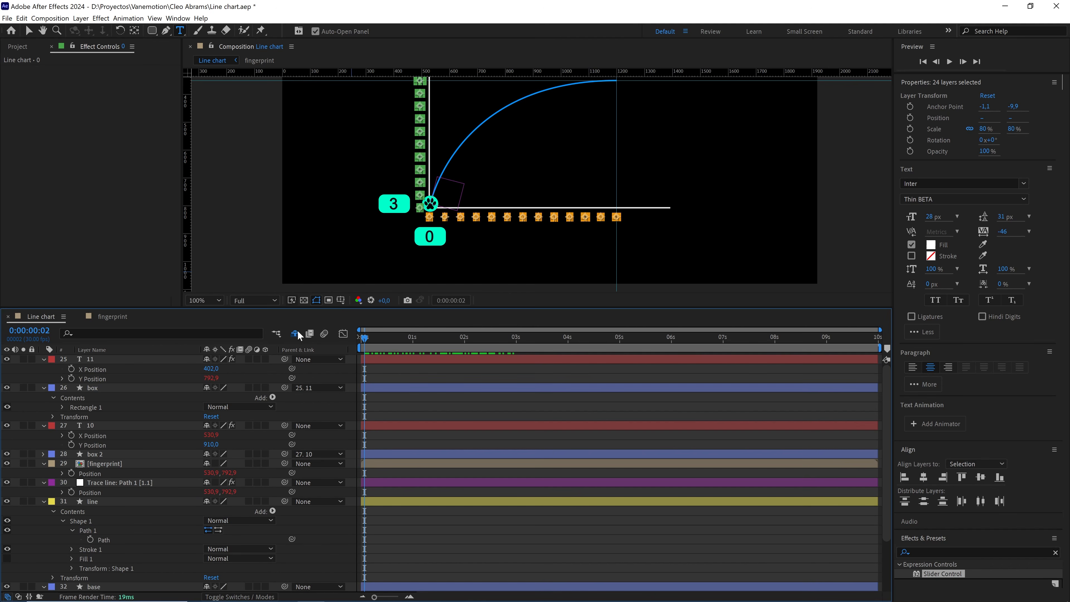
left_click(434, 406)
Collapse the expanded properties of all remaining layers in the timeline
scroll(524, 196, "up", 3)
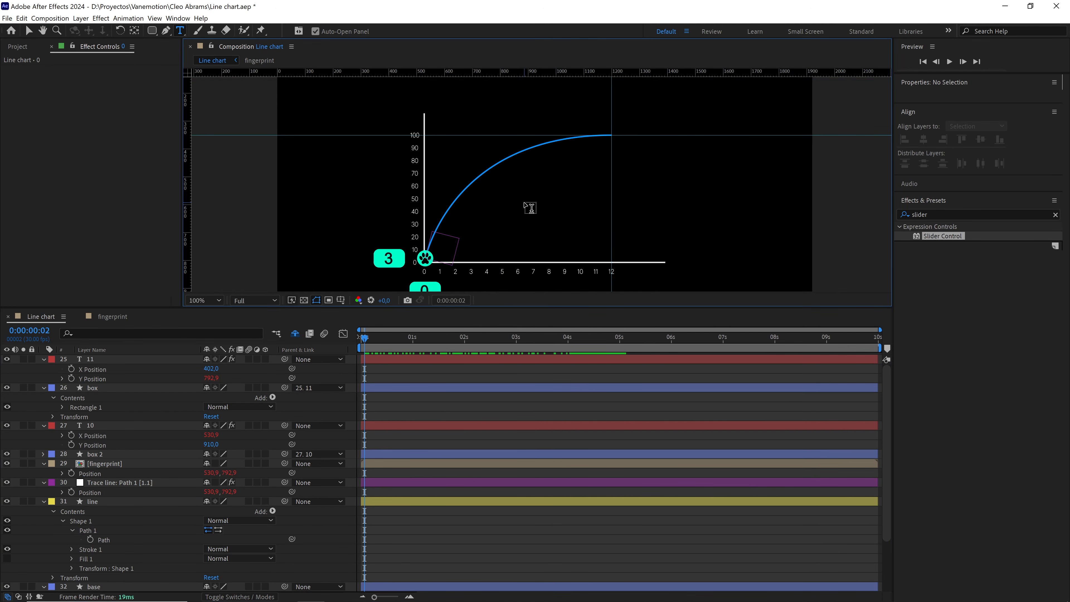
key("ctrl+a")
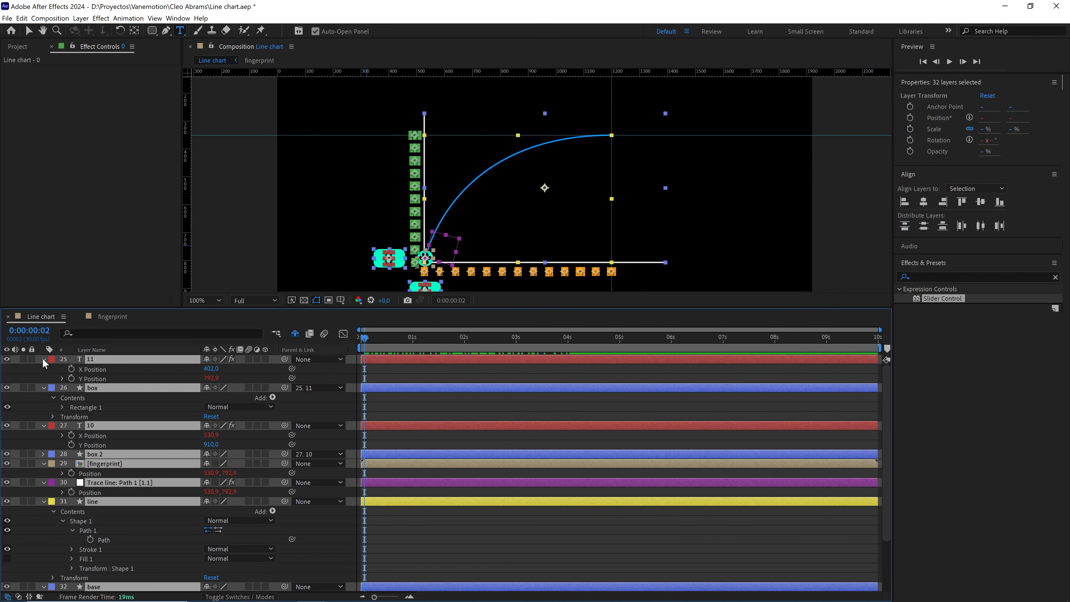
left_click(44, 359)
left_click(189, 478)
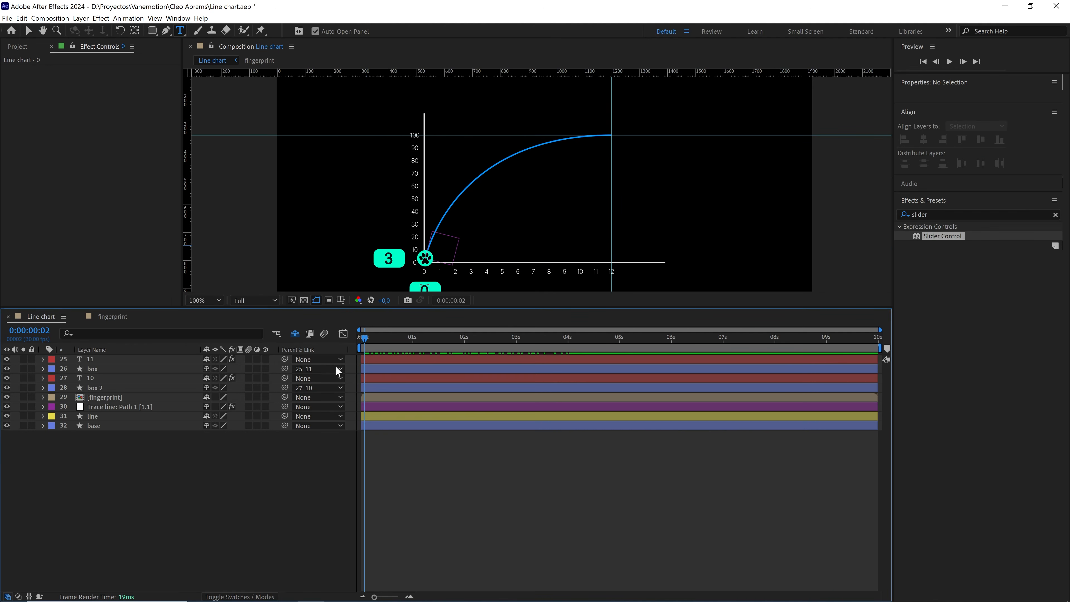
With the Pen tool, move the line's end point to about 10 on the horizontal and 70 on the vertical axis, at 0:00:05:11
left_click(164, 33)
left_click(98, 417)
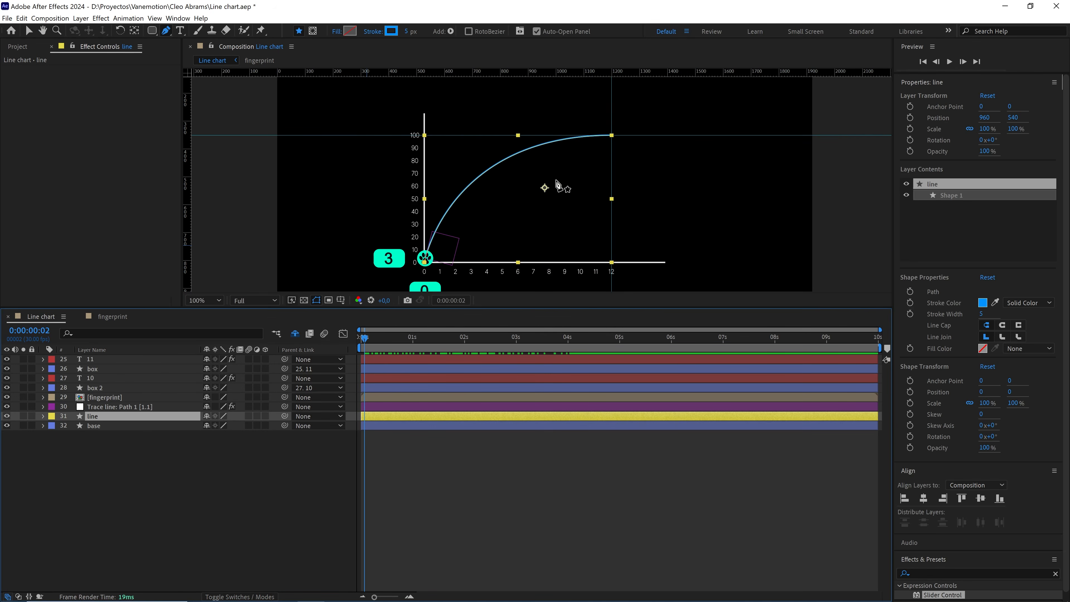
left_click(611, 135)
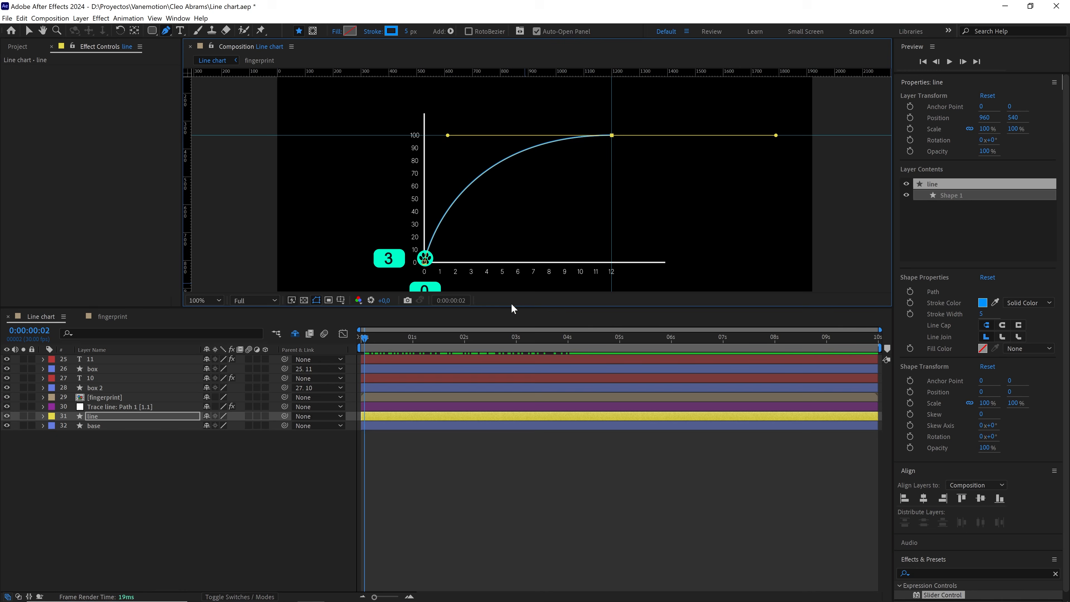
left_click_drag(498, 307, 499, 400)
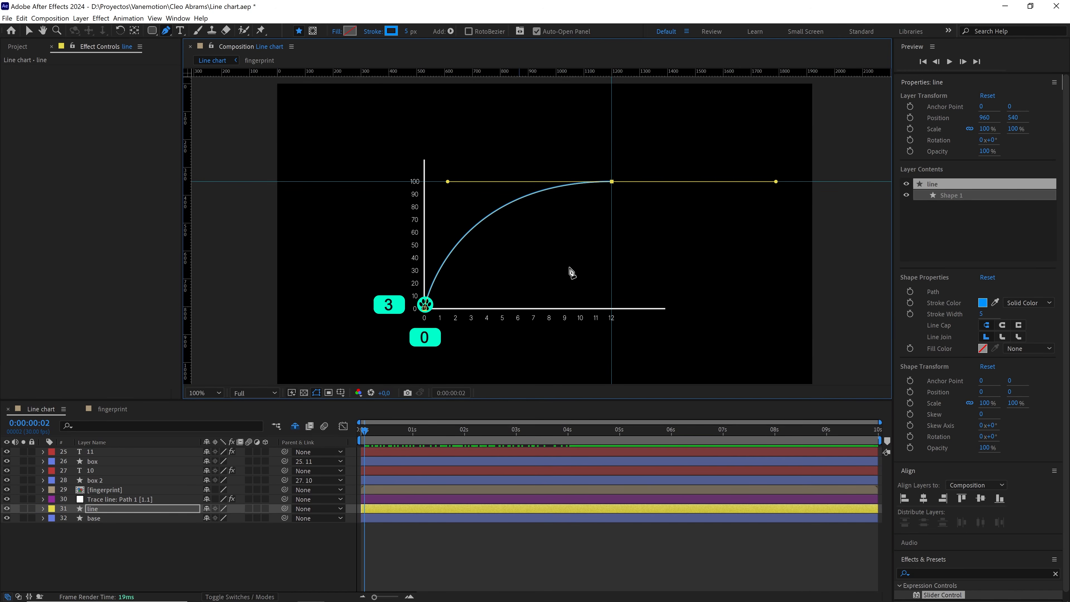
left_click_drag(613, 182, 591, 196)
left_click_drag(365, 430, 639, 430)
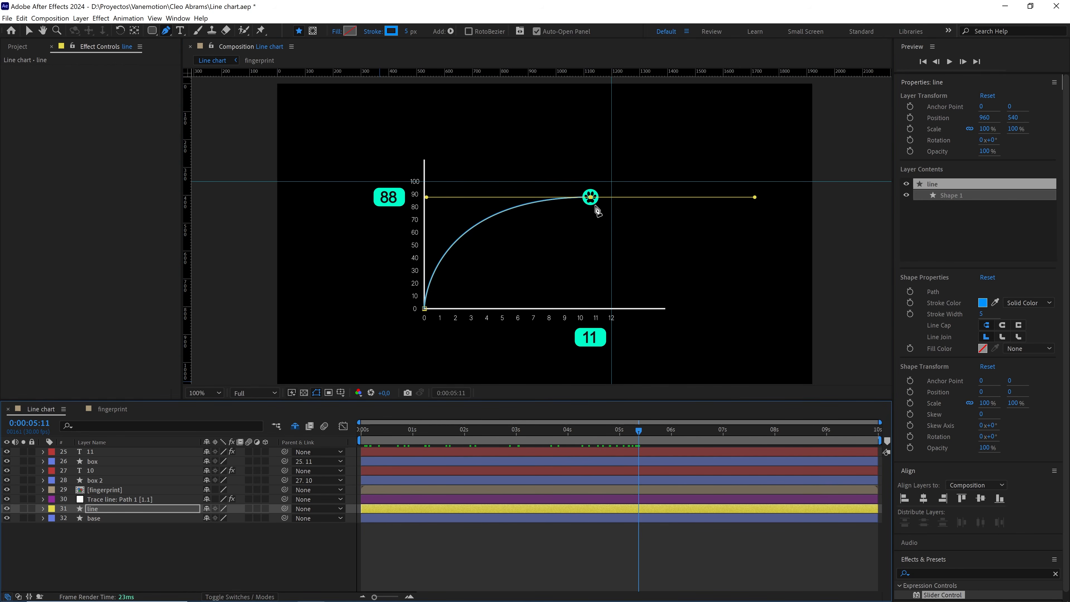
left_click_drag(591, 198, 581, 221)
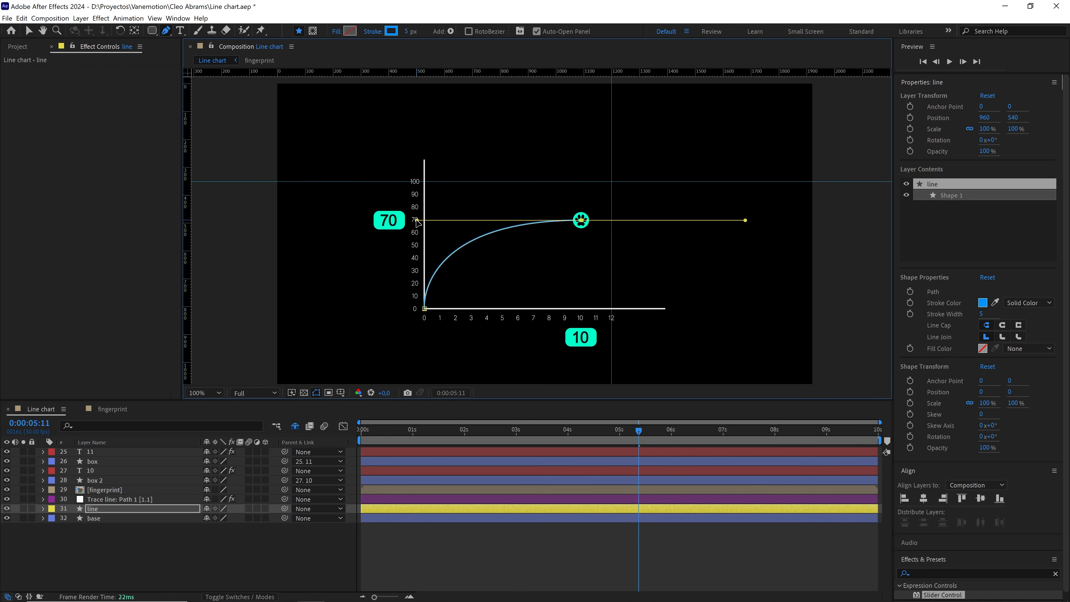
Swing the end point's curve handle down to the horizontal axis so the line steepens towards its end, and preview from 0:00:00:00
left_click_drag(416, 220, 583, 307)
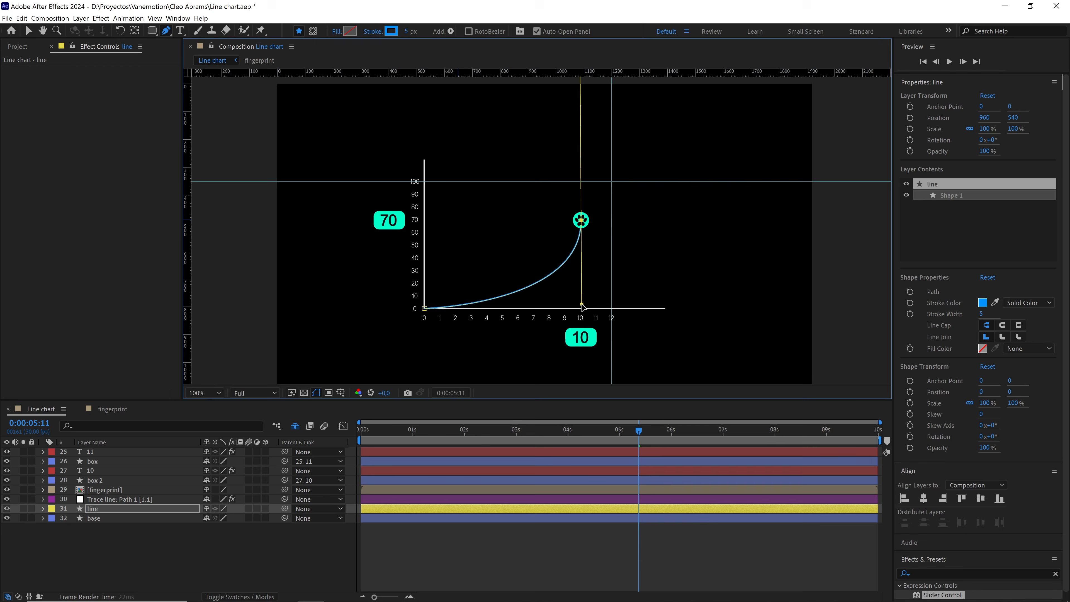
left_click_drag(640, 436, 342, 417)
left_click(297, 535)
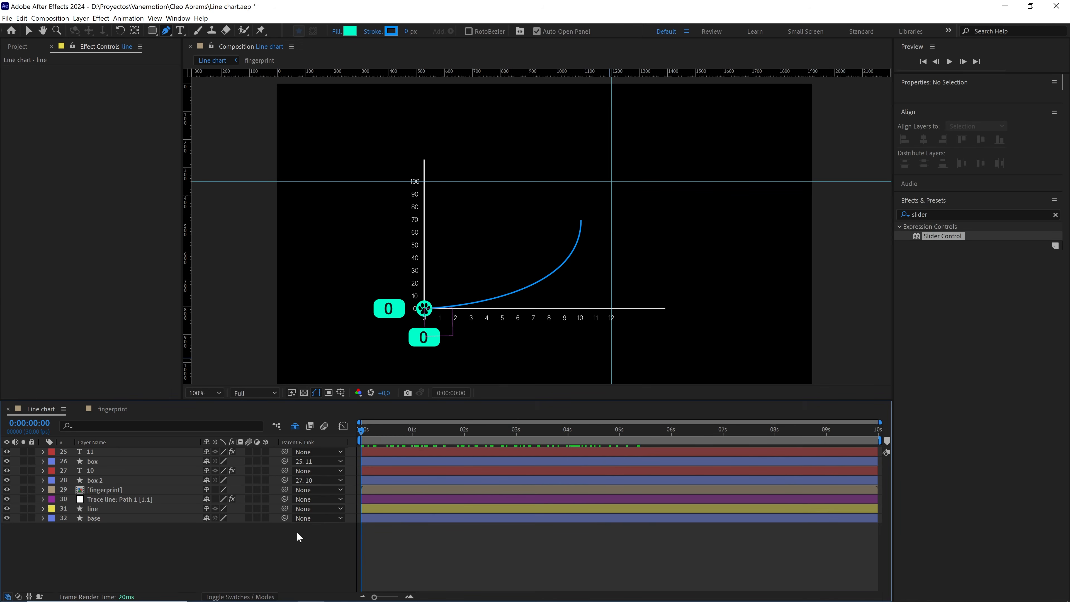
key("space")
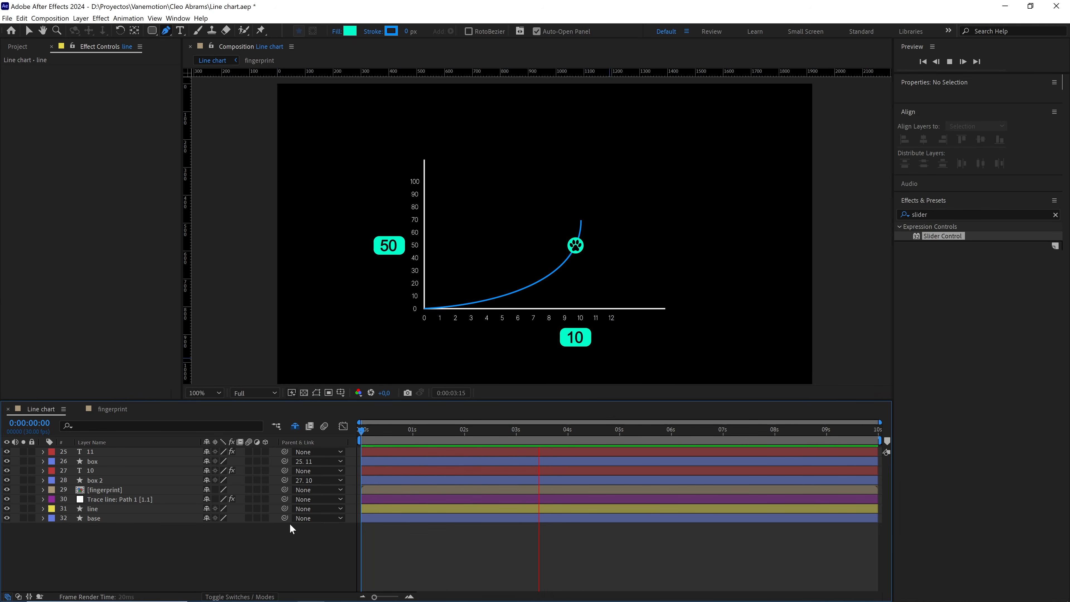
Move the last Trace Path Progress keyframe to about 5.3 seconds and apply Easy Ease to both Progress keyframes
key("space")
left_click_drag(252, 535, 93, 436)
key("u")
left_click(584, 510)
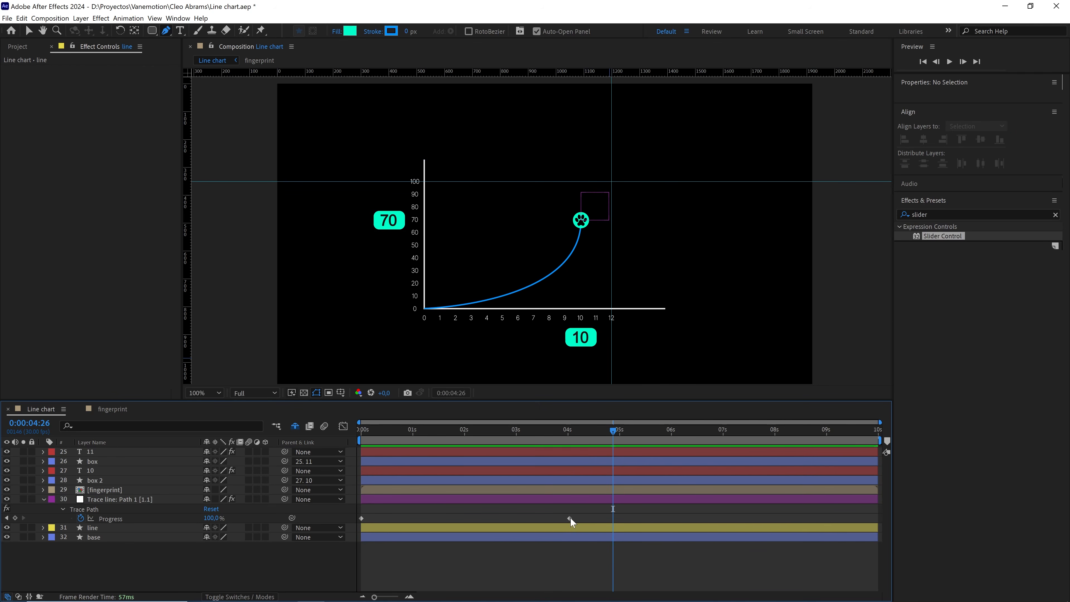
left_click_drag(570, 518, 357, 517)
left_click(413, 581)
key("F9")
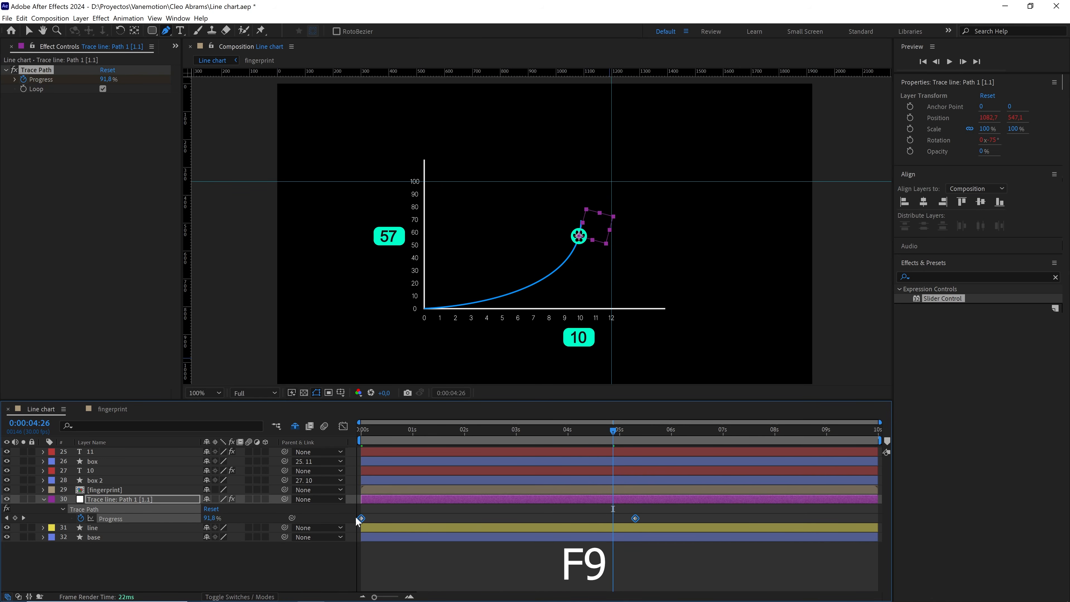
In the speed graph, stretch the last Progress keyframe's incoming influence to about 67% and preview the animation from the start
left_click(343, 426)
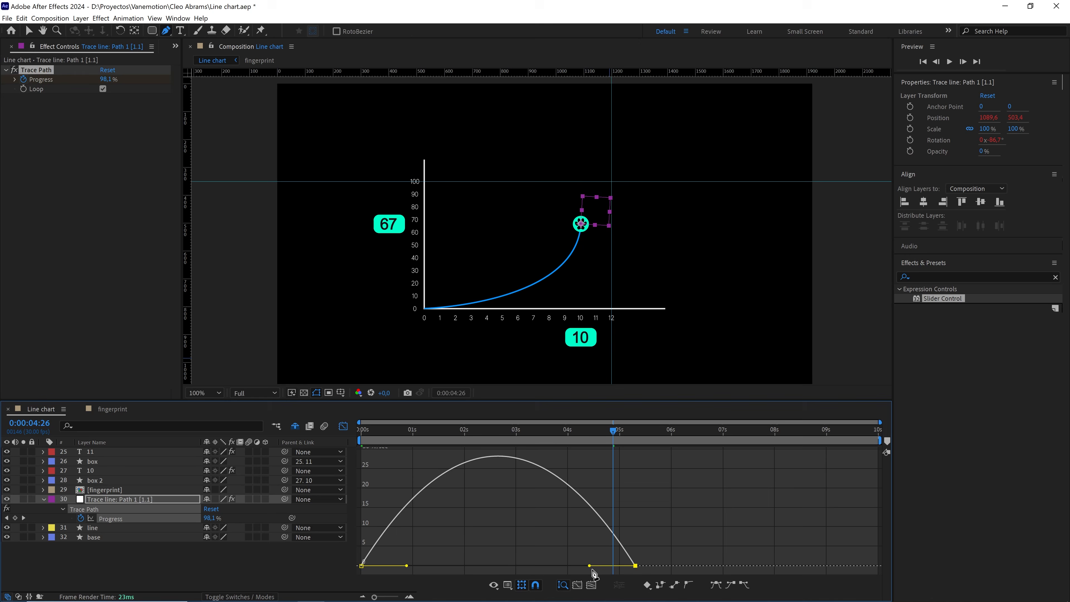
left_click_drag(590, 565, 543, 567)
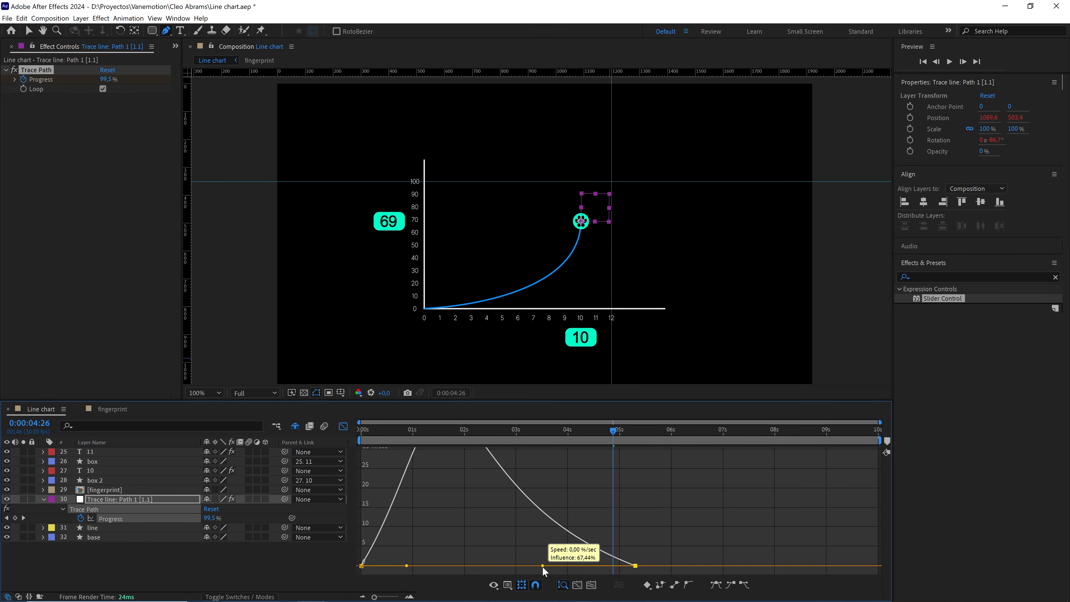
left_click_drag(614, 434, 353, 437)
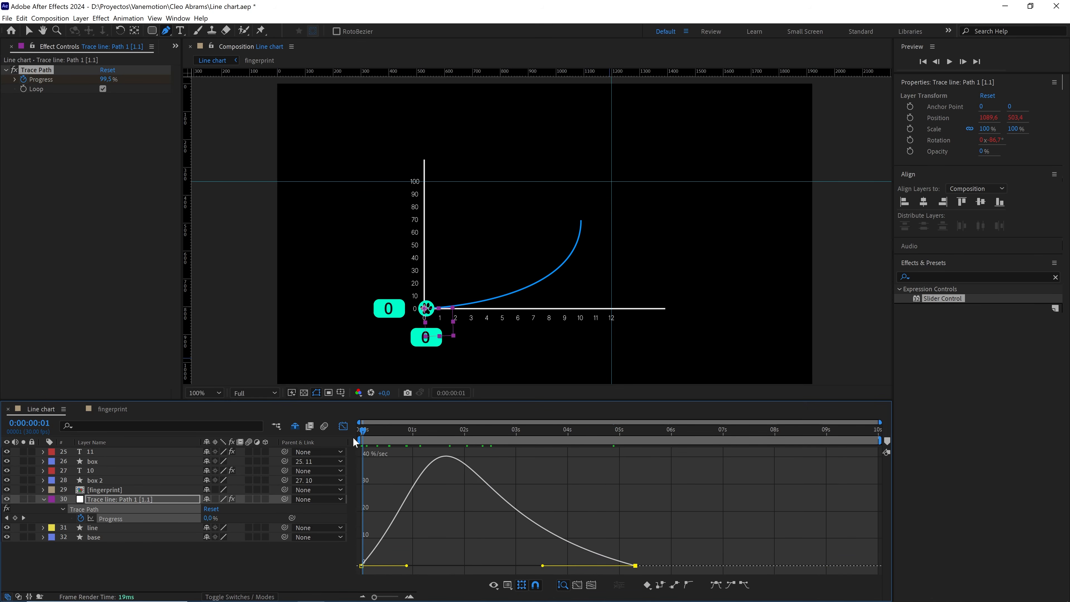
left_click(319, 566)
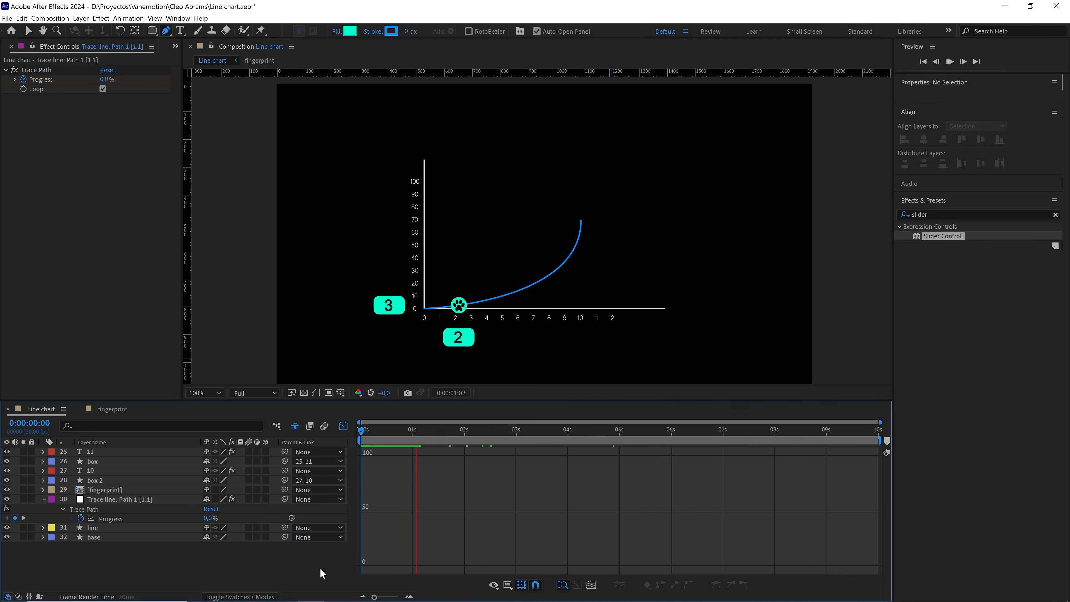
key("space")
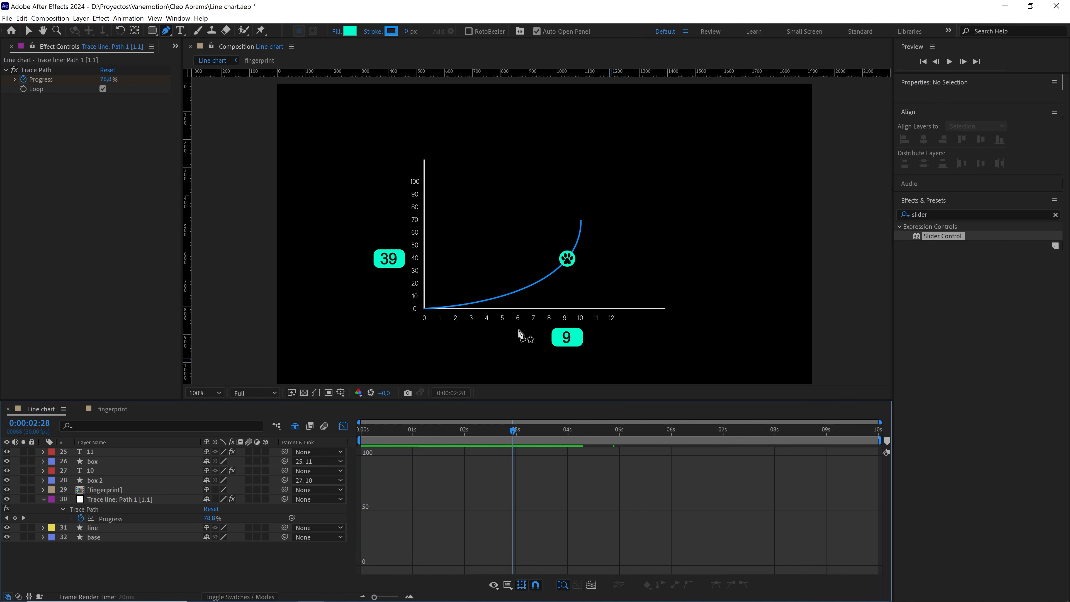
Move the line layer below the base layer and scrub to 0:00:03:09 to check the chart
scroll(521, 335, "up", 1)
left_click_drag(550, 306, 556, 194)
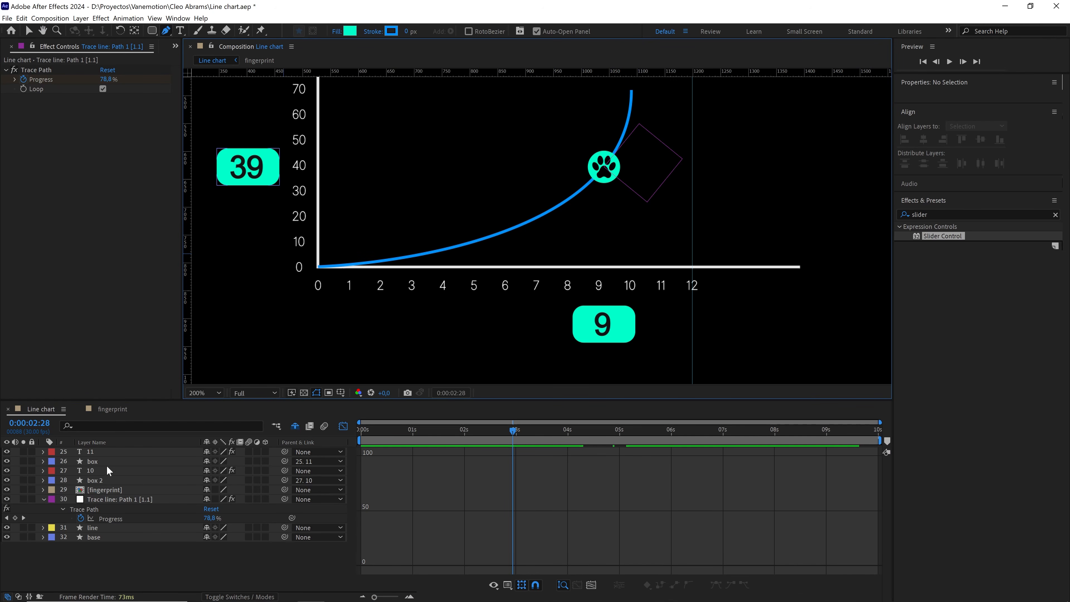
left_click_drag(94, 530, 107, 555)
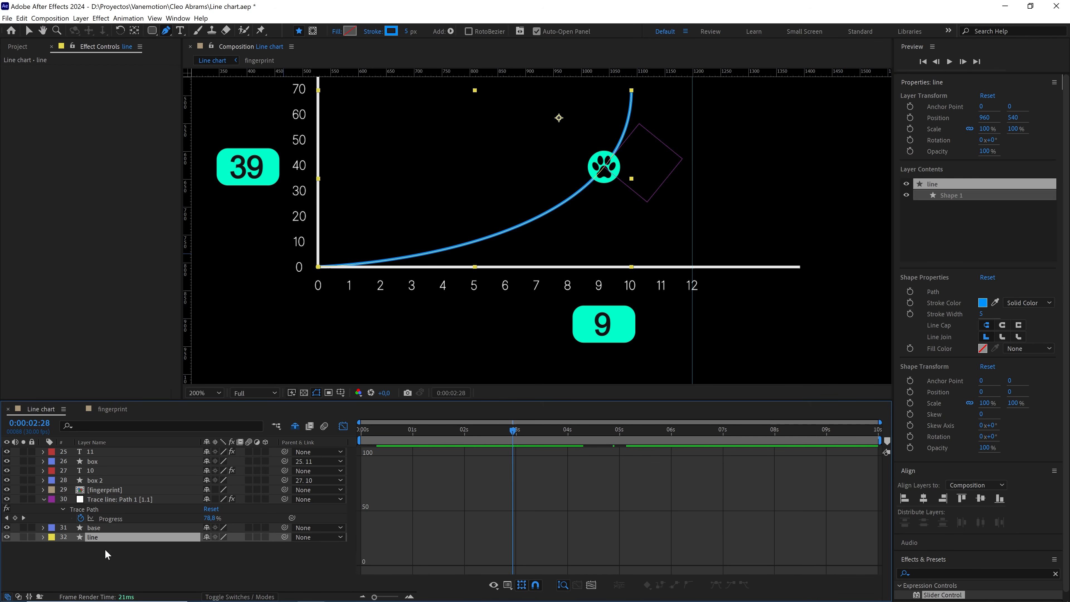
left_click(171, 566)
scroll(539, 327, "down", 1)
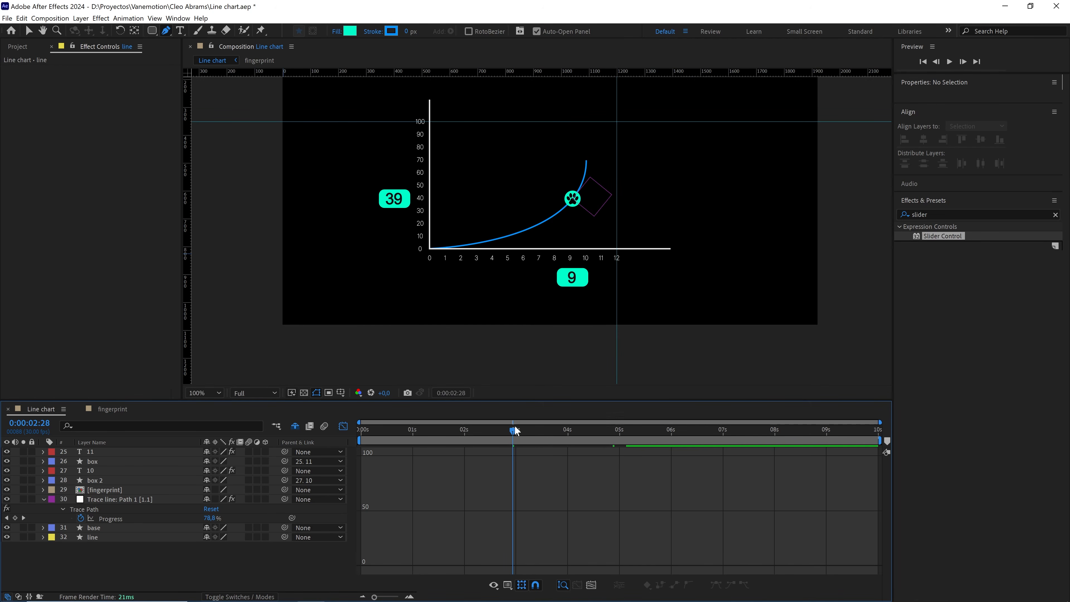
mouse_move(515, 427)
left_mouse_down()
mouse_move(362, 427)
mouse_move(531, 417)
left_mouse_up()
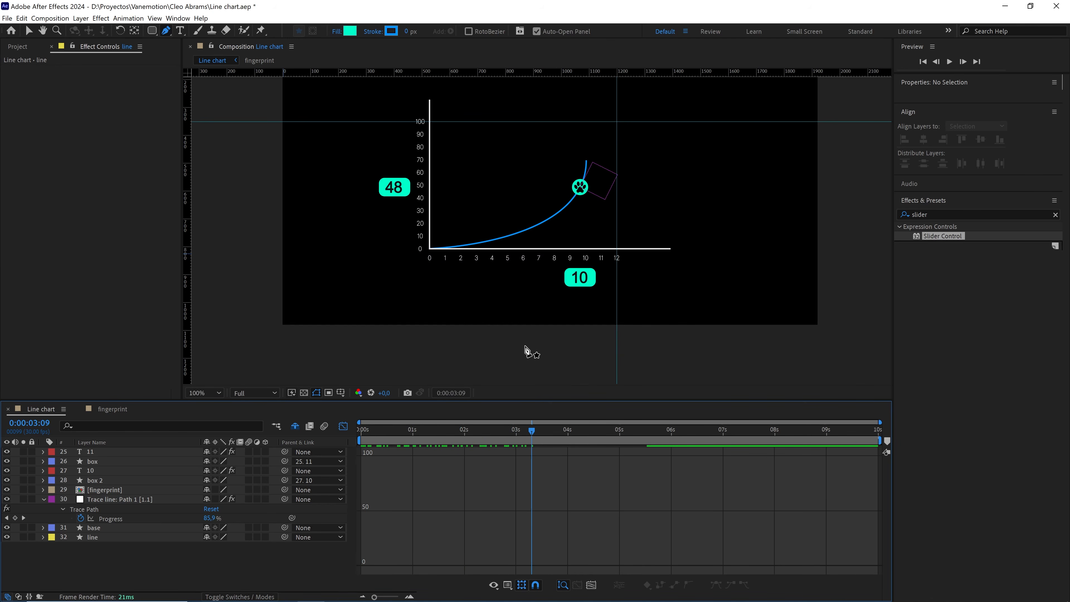
Shorten the base layer's axes so the horizontal one ends just past 12 and the vertical one just above 100
left_click_drag(502, 257, 498, 286)
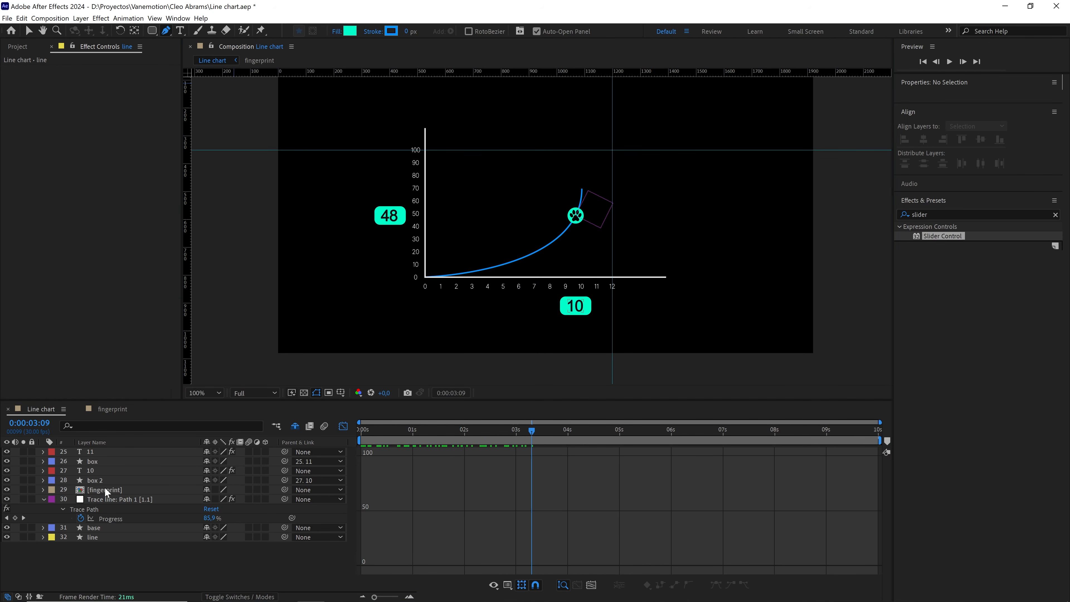
left_click(97, 527)
key("Return")
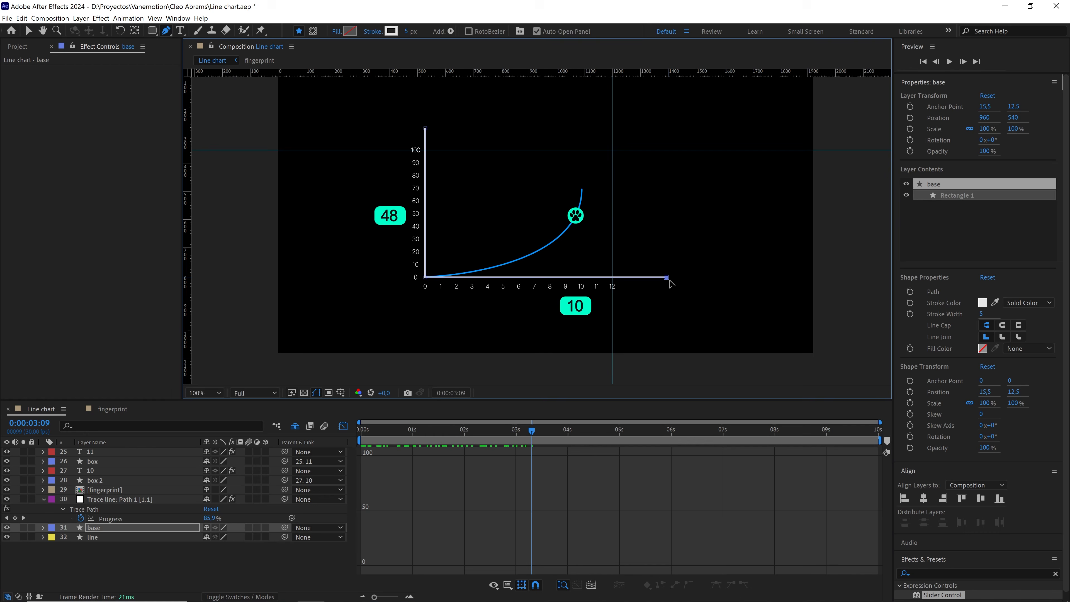
left_click_drag(668, 277, 649, 278)
left_click(426, 128, "ctrl")
left_click(242, 551)
Add a text layer reading HUMAN above the vertical axis
scroll(430, 175, "up", 2)
left_click_drag(429, 175, 485, 234)
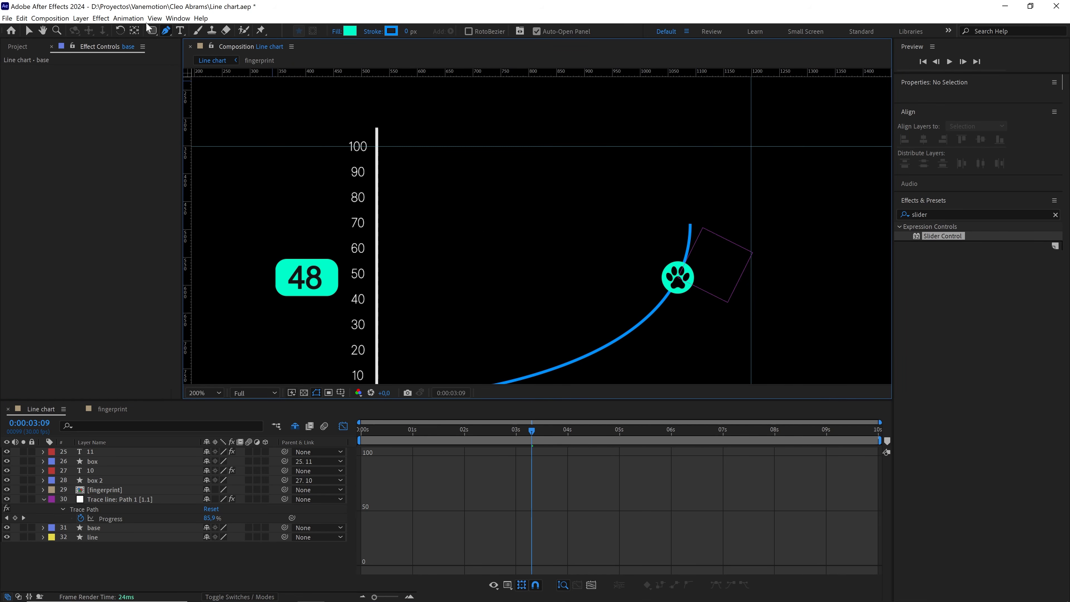
left_click(180, 30)
left_click(337, 109)
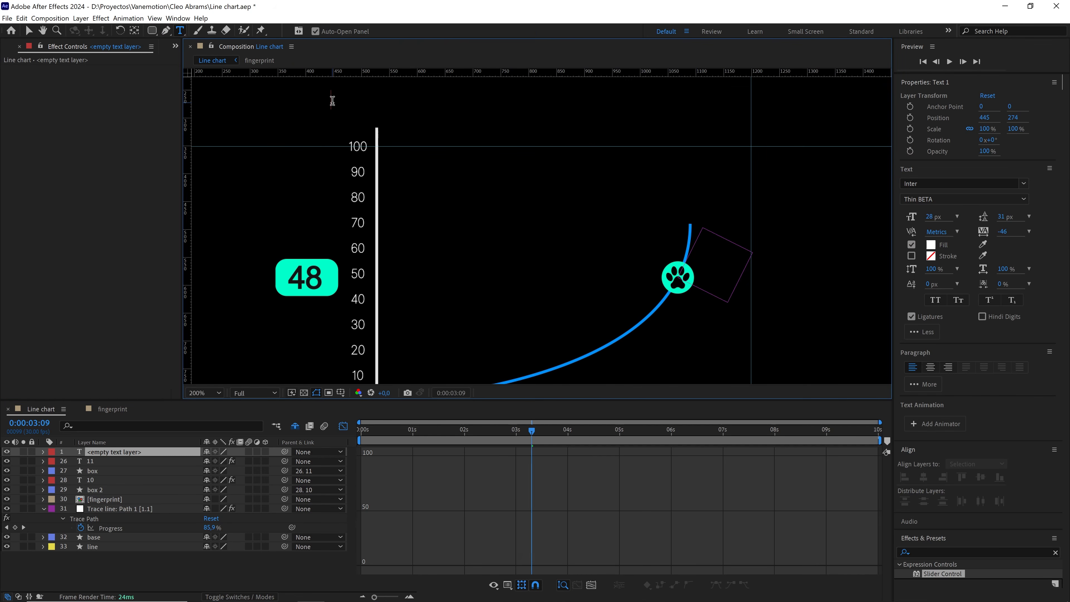
type("HUMAN")
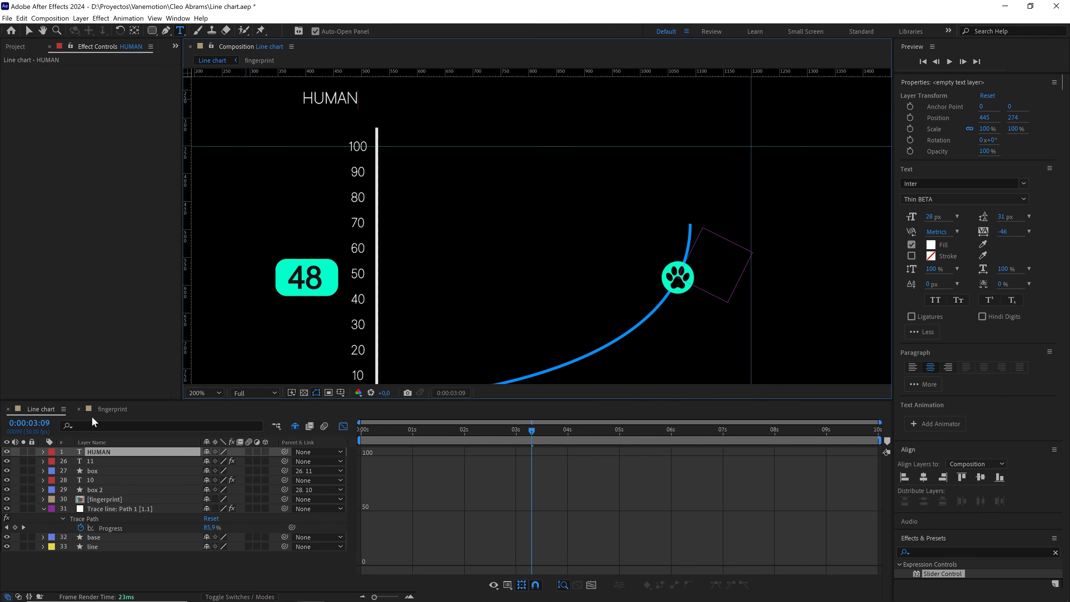
key("Escape")
Center the anchor point of the HUMAN text and place the text centred over the vertical axis's upper end
left_click(28, 31)
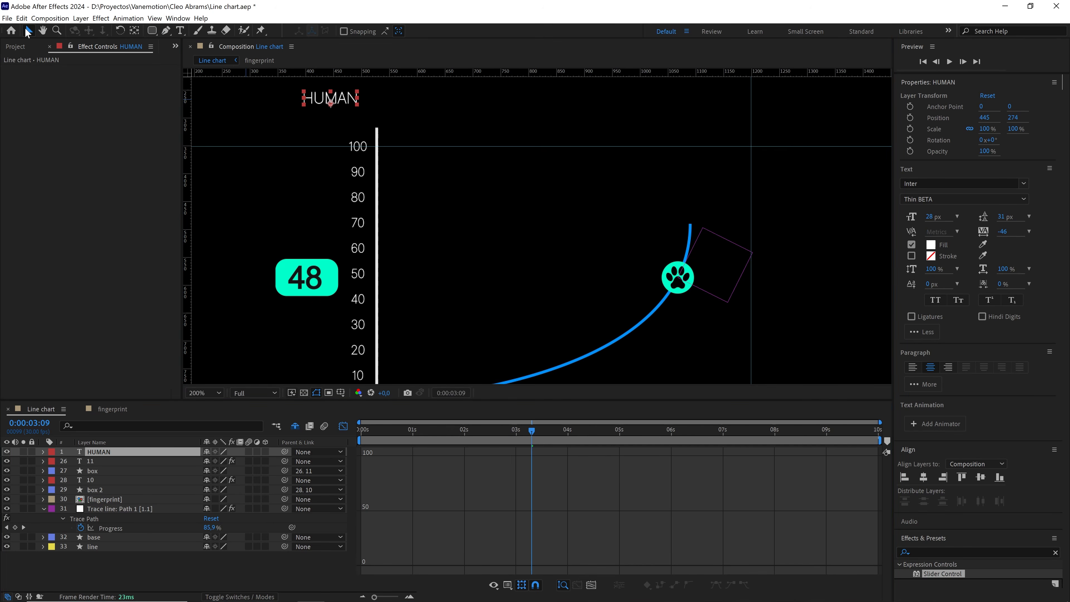
key("Caps_Lock")
key("Caps_Lock")
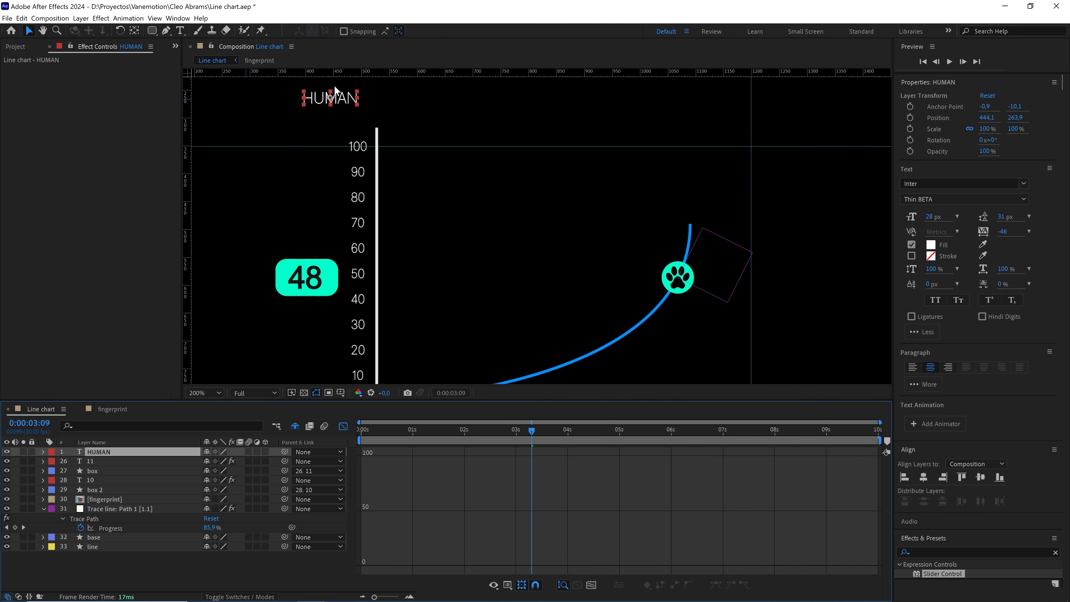
left_click_drag(332, 101, 387, 116)
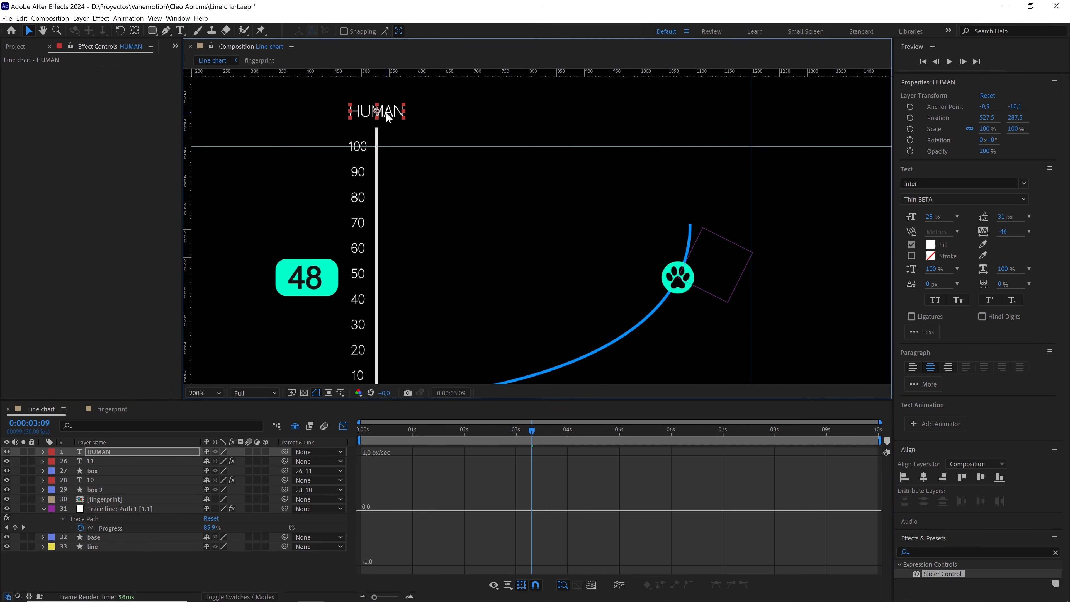
Duplicate the HUMAN text and place the copy beyond the end of the horizontal axis, aligned with it
key("comma")
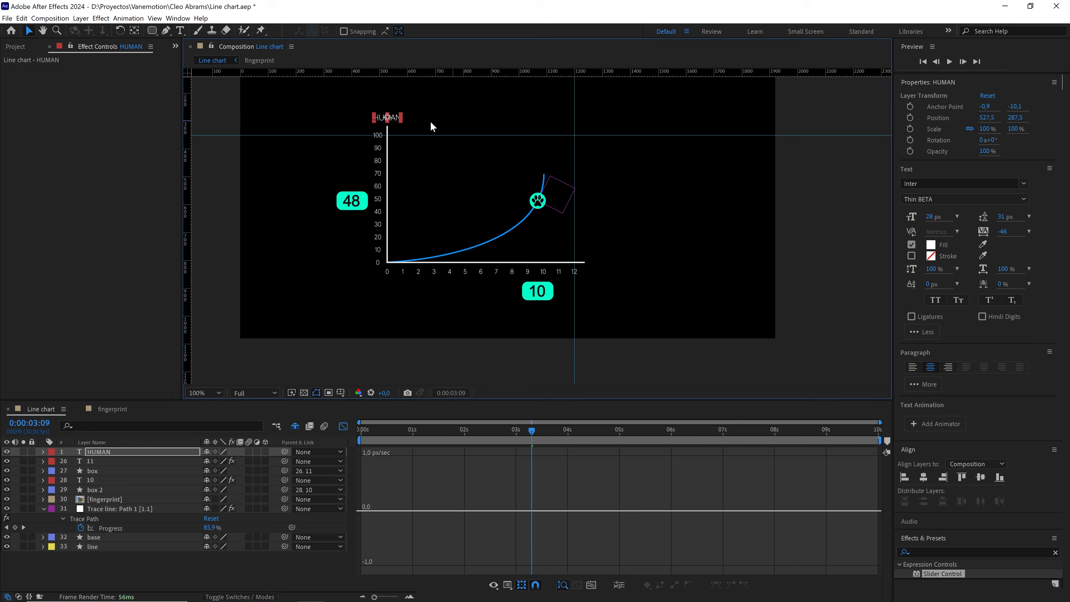
key("ctrl+d")
left_click_drag(387, 117, 588, 261)
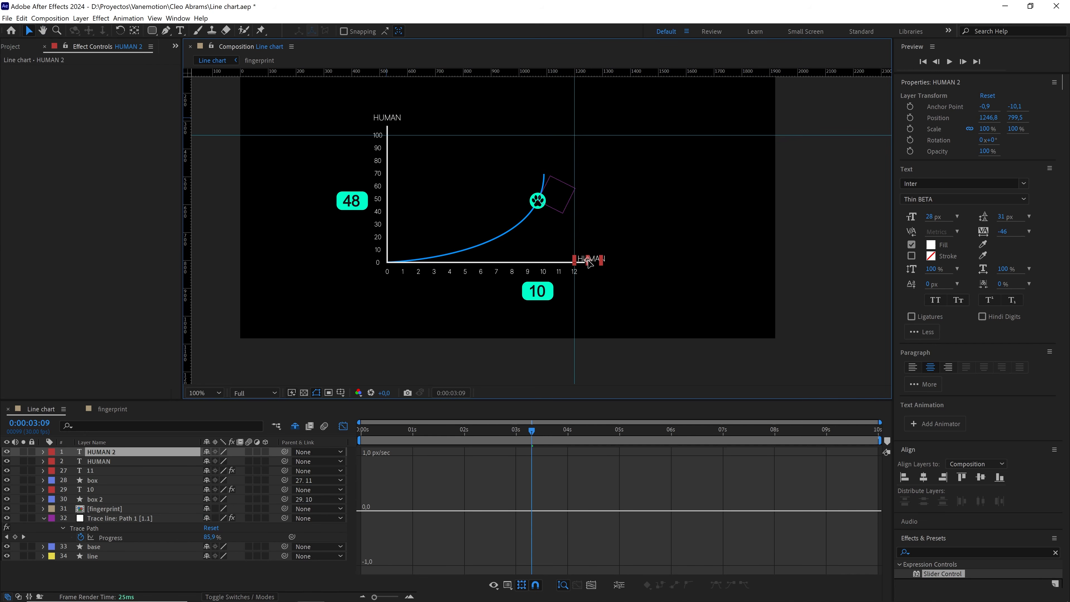
scroll(588, 261, "up", 3)
key("Down")
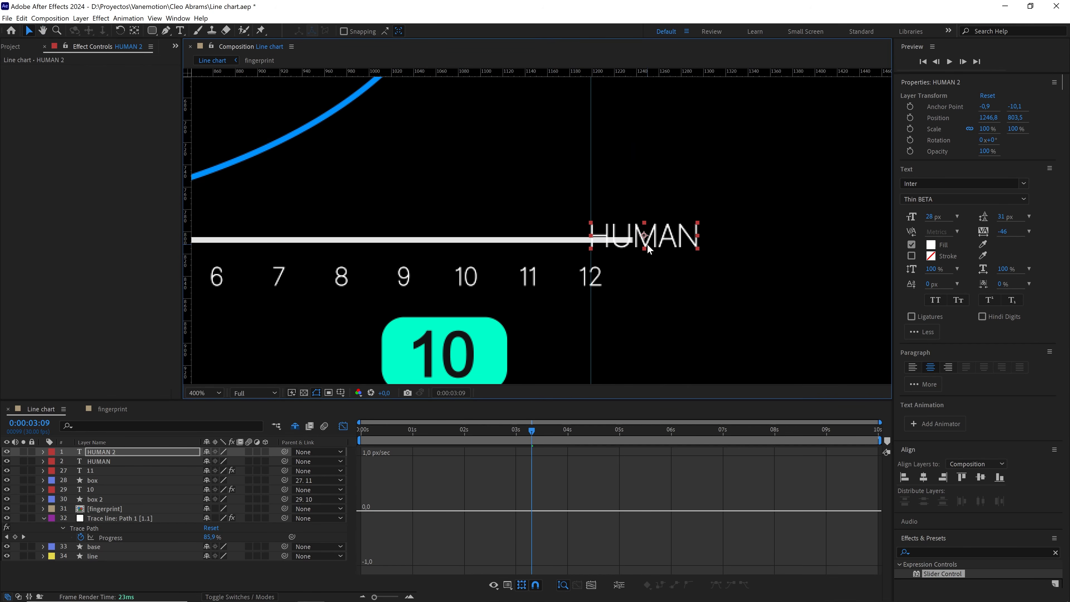
left_click_drag(640, 240, 684, 250)
Change the copied label's text to DOGS, center its anchor point and move it closer to the horizontal axis's end
double_click(679, 244)
type("DOGS")
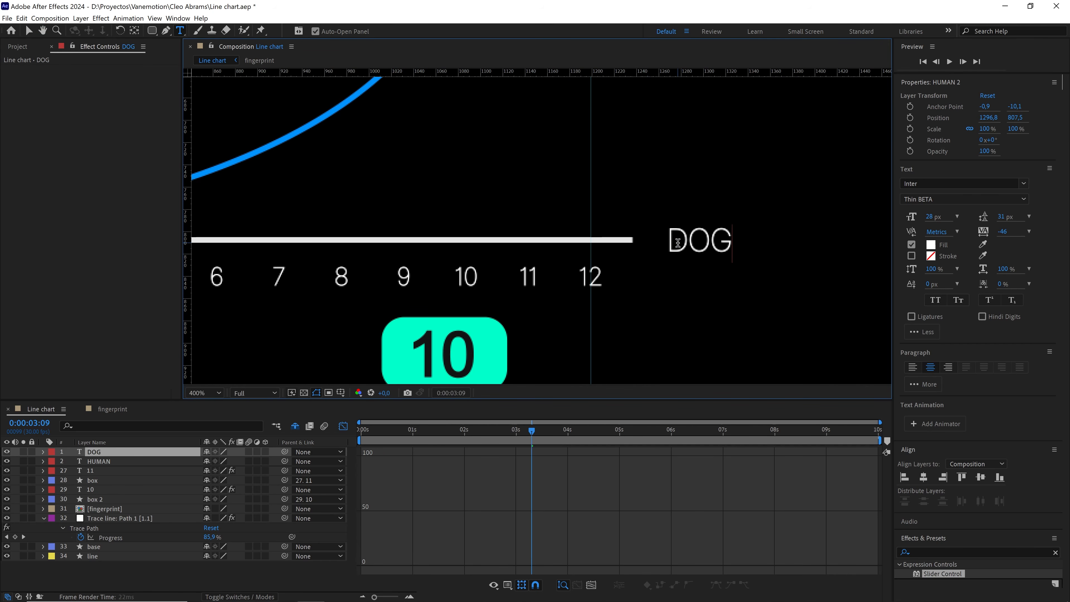
left_click(126, 451)
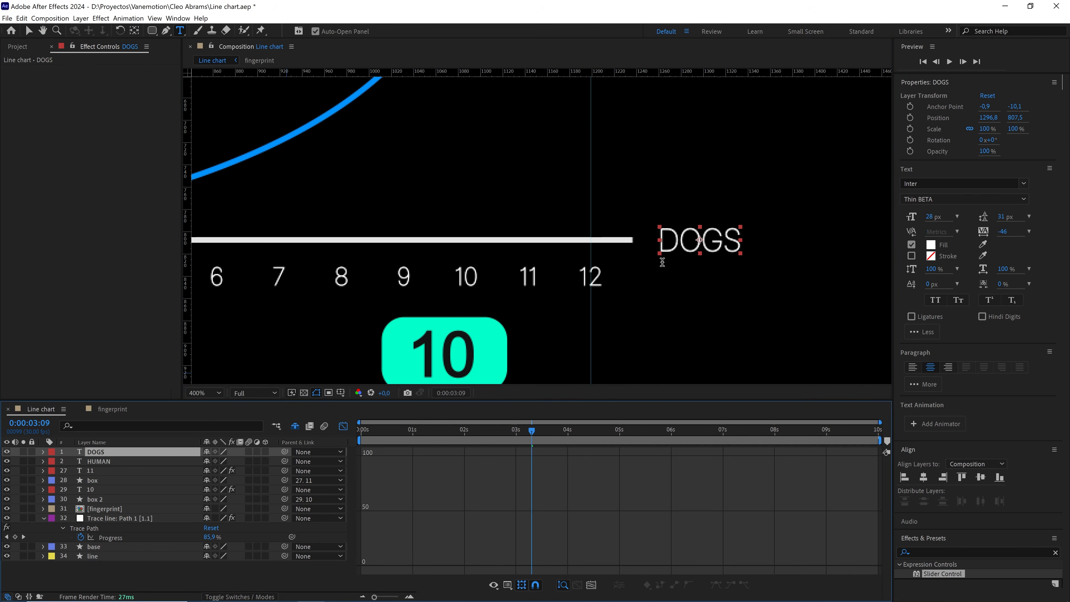
key("v")
left_click_drag(711, 242, 698, 246)
key("Caps_Lock")
key("Caps_Lock")
scroll(700, 234, "down", 2)
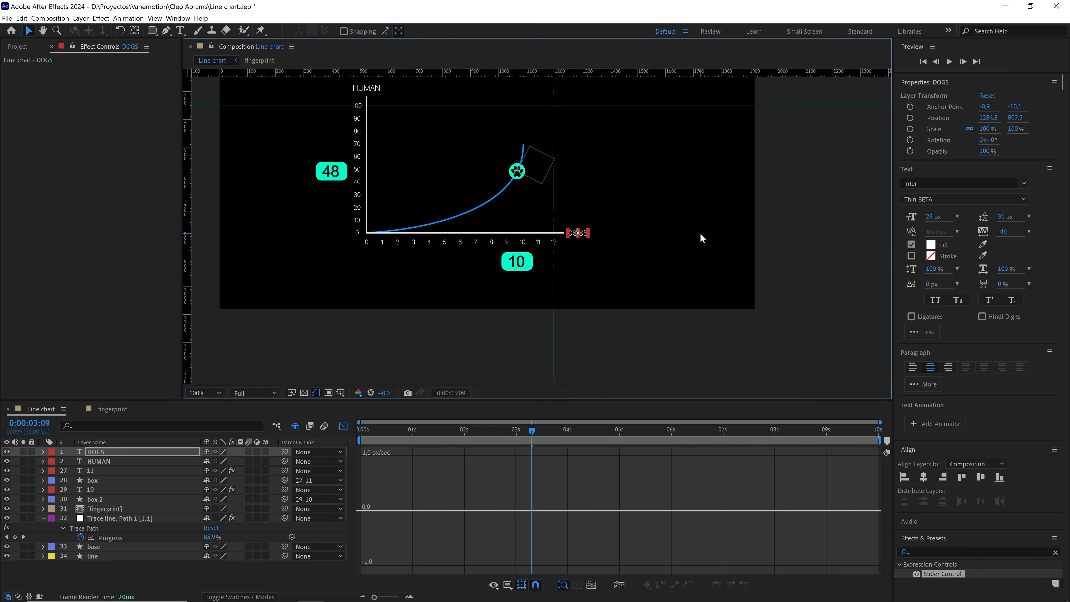
Set the fill colour of the DOGS and HUMAN labels to dark grey 585858 and return the timeline to layer bars
left_click_drag(628, 204, 692, 273)
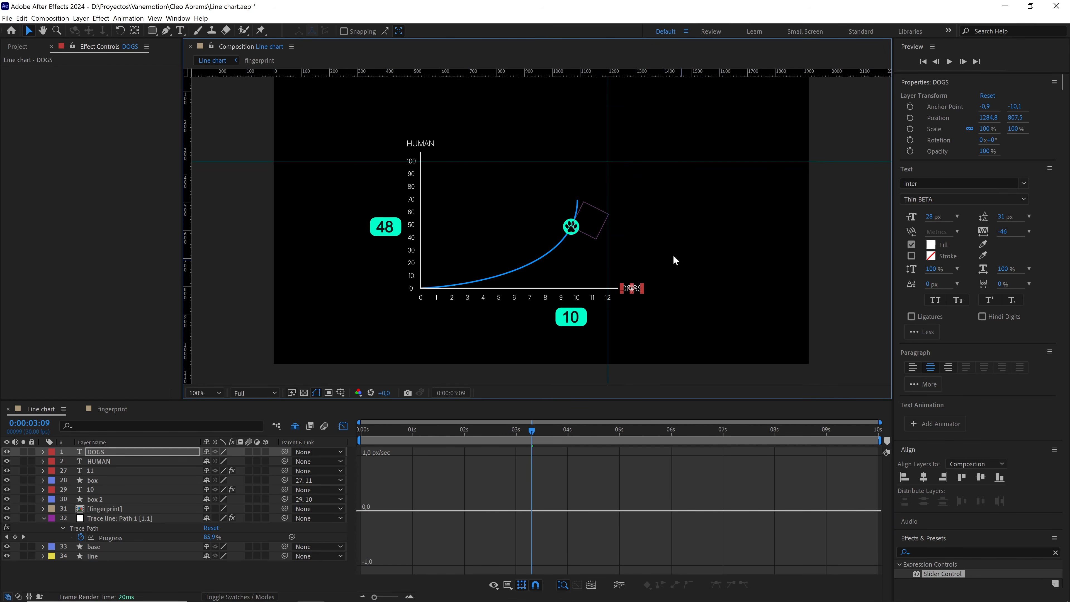
left_click(434, 145, "shift")
left_click(930, 245)
mouse_move(145, 335)
left_mouse_down()
mouse_move(62, 345)
mouse_move(42, 371)
left_mouse_up()
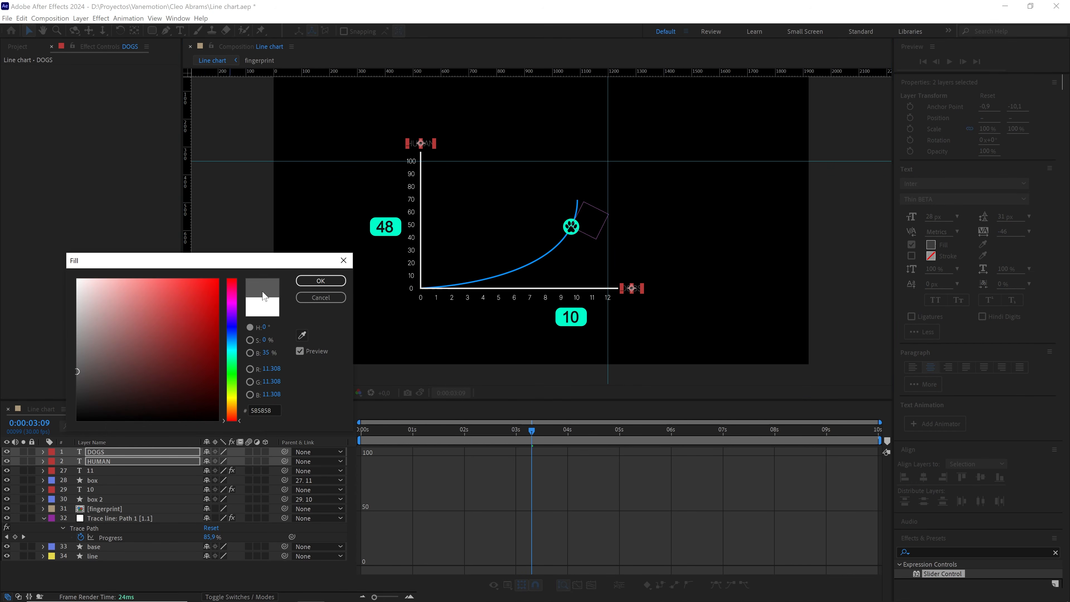
left_click(321, 280)
key("shift+F3")
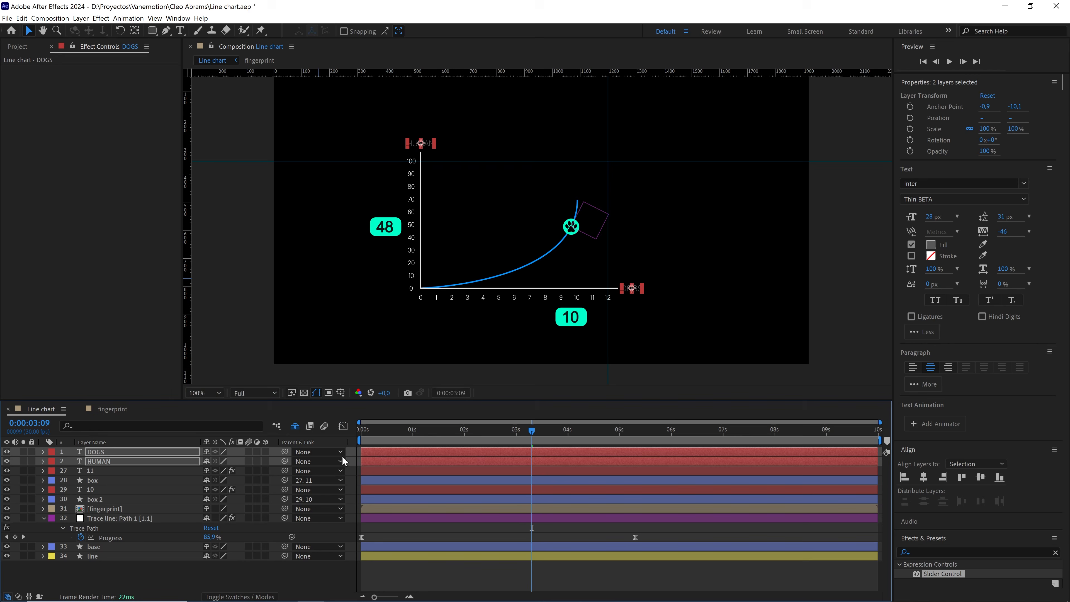
left_click(323, 573)
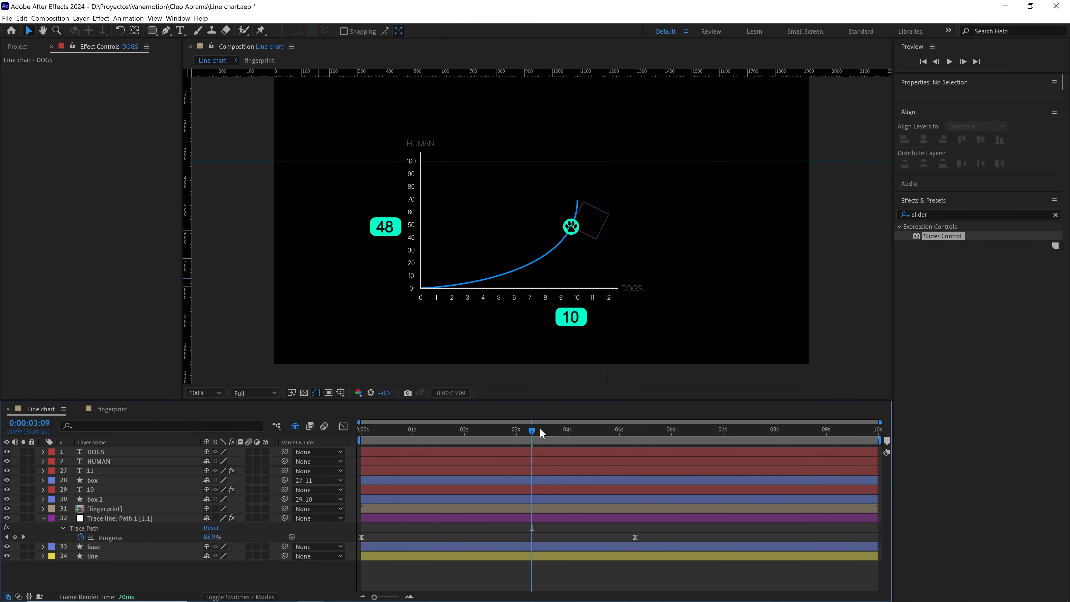
With the Pen tool, swing the line's end-point handle to horizontal so the curve flattens at 70, and check the marker at 0:00:05:05
mouse_move(542, 433)
left_mouse_down()
mouse_move(365, 423)
mouse_move(538, 424)
left_mouse_up()
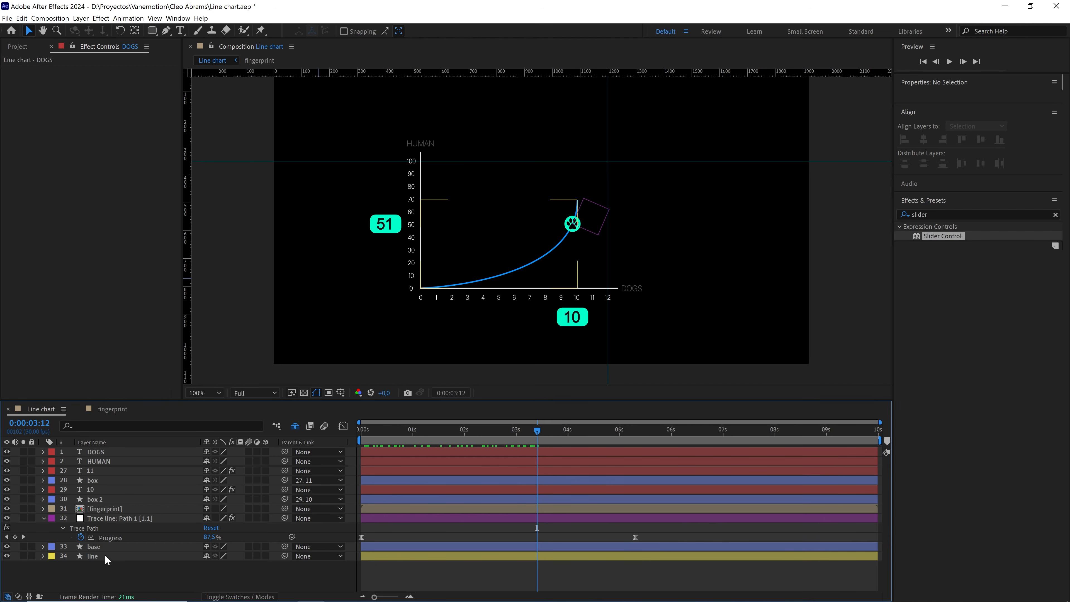
left_click(426, 221)
left_click(166, 30)
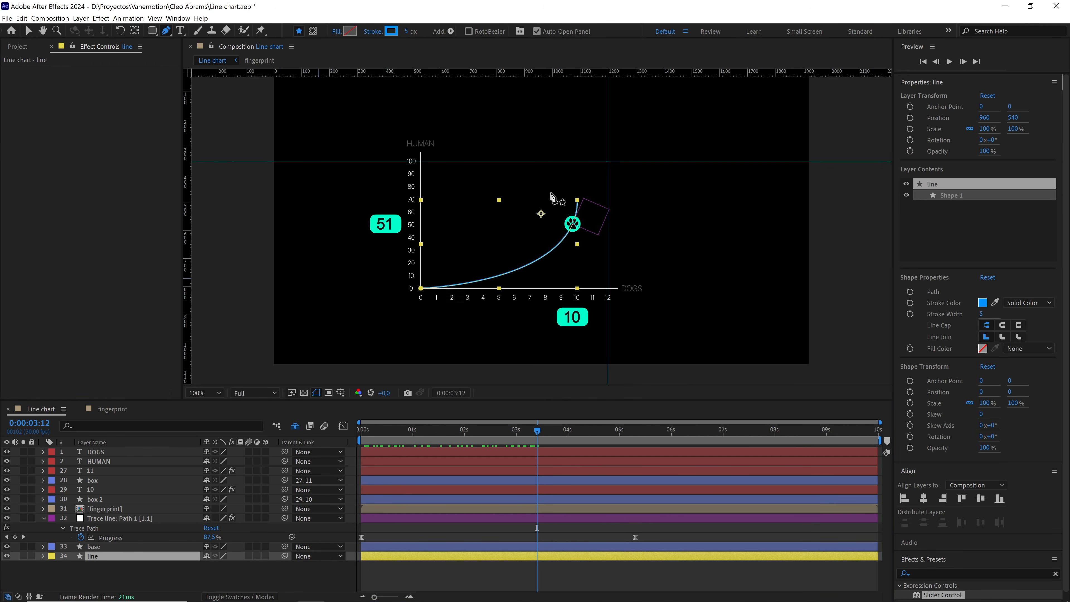
left_click_drag(577, 204, 578, 235)
left_click_drag(579, 280, 471, 203)
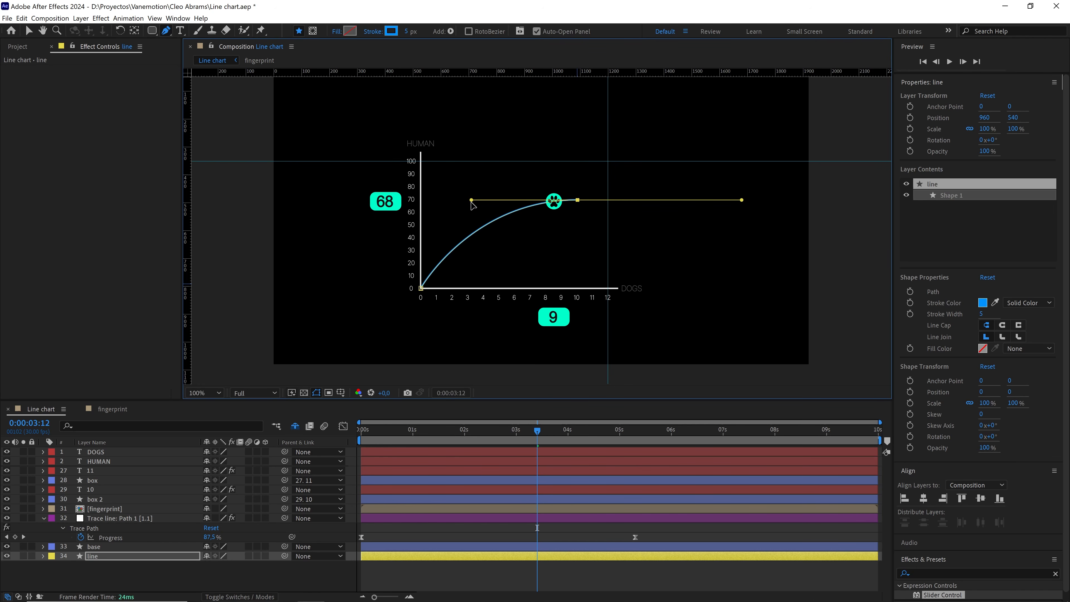
scroll(576, 174, "up", 2)
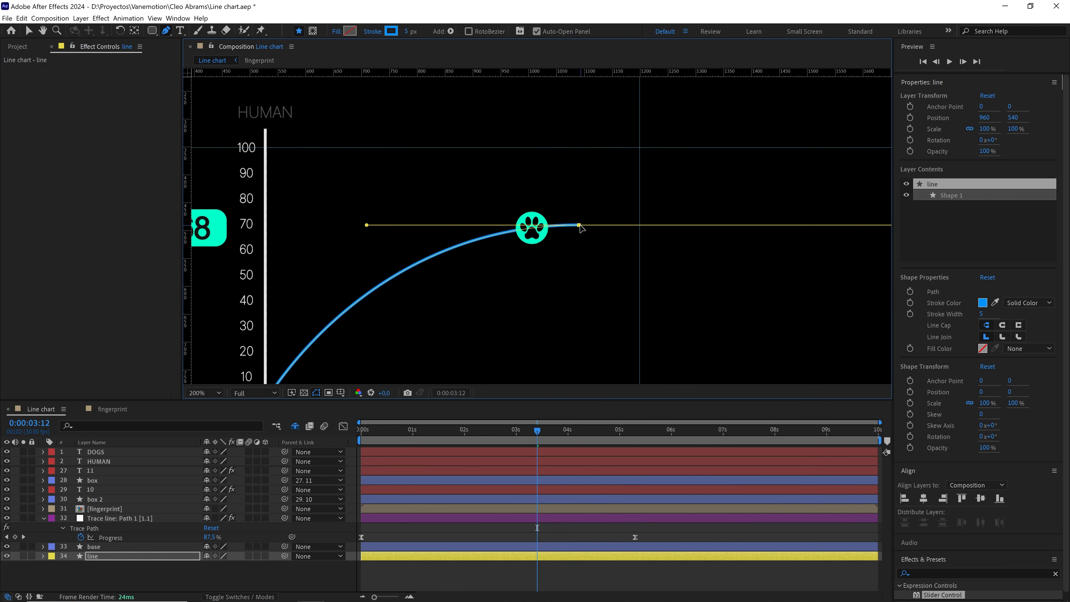
left_click_drag(550, 426, 628, 428)
scroll(627, 229, "down", 3)
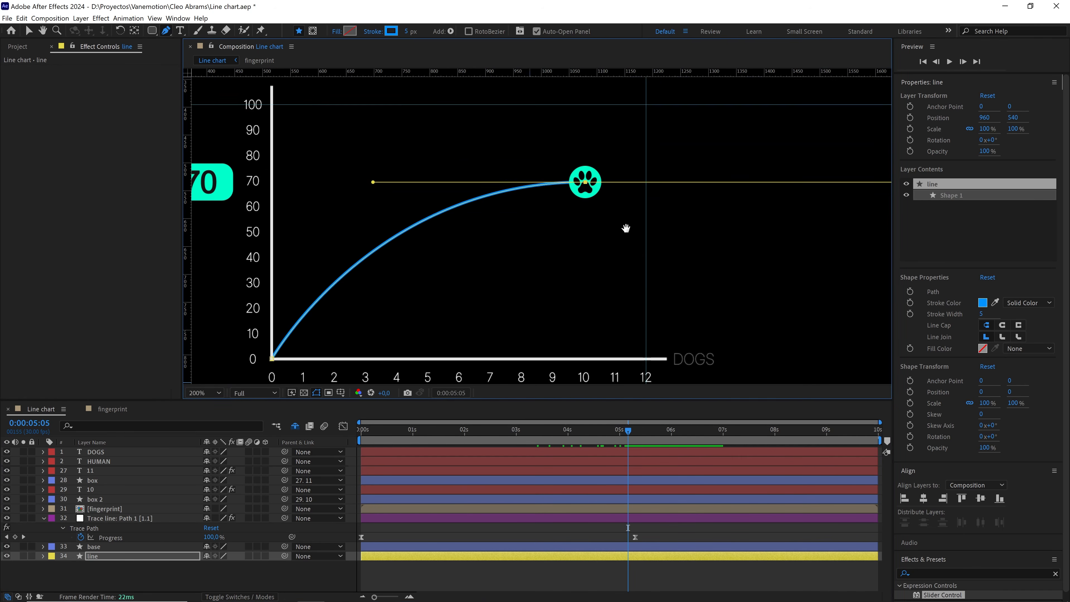
scroll(633, 209, "down", 2)
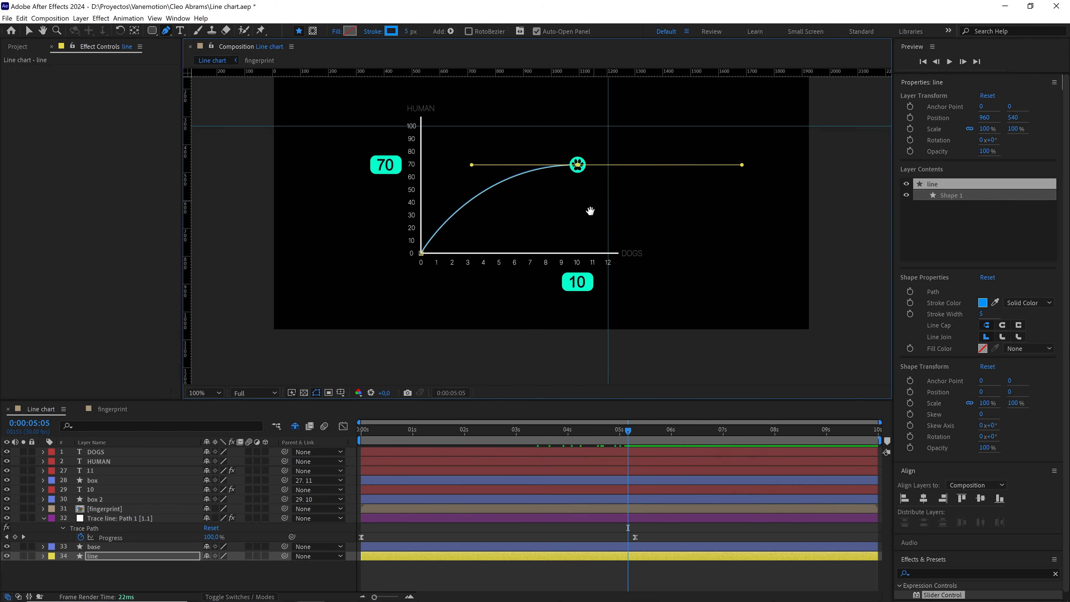
Duplicate the base layer, rename the copy matte and give it a pink label colour
left_click_drag(590, 210, 581, 246)
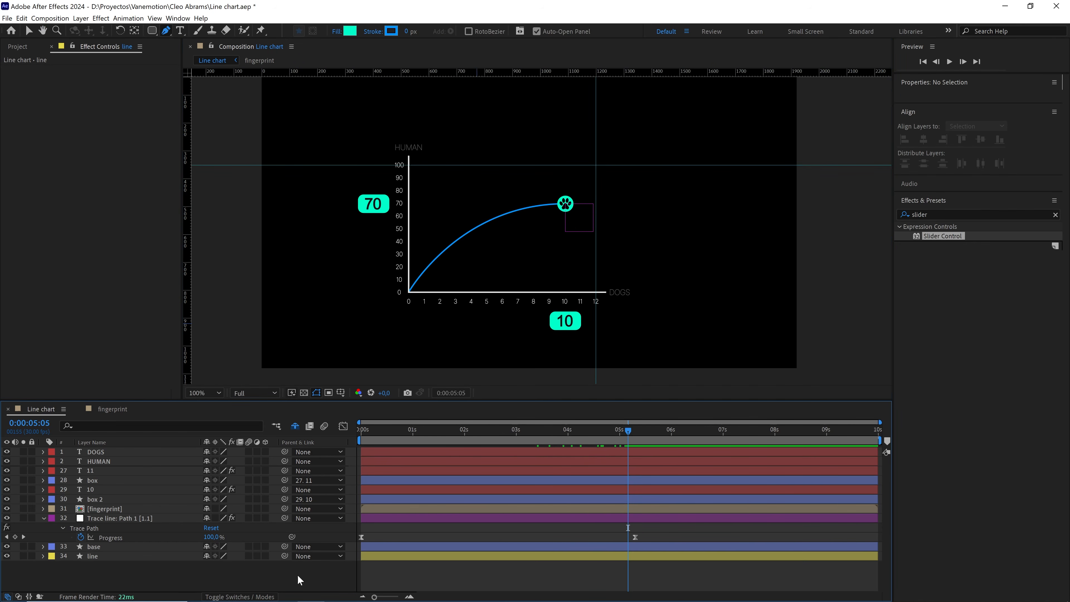
left_click(97, 556)
left_click(94, 546)
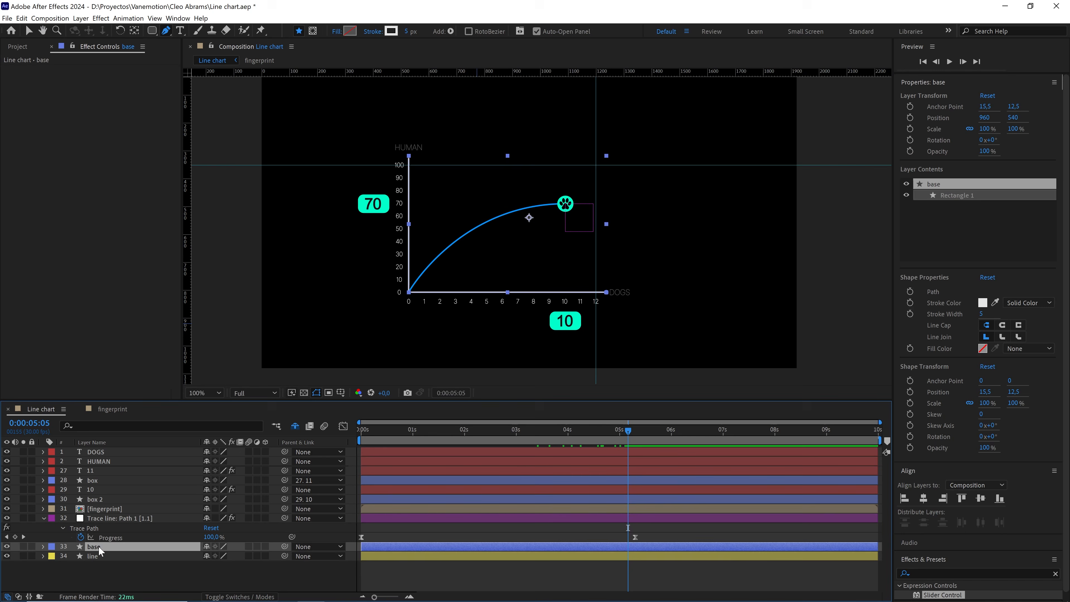
key("ctrl+d")
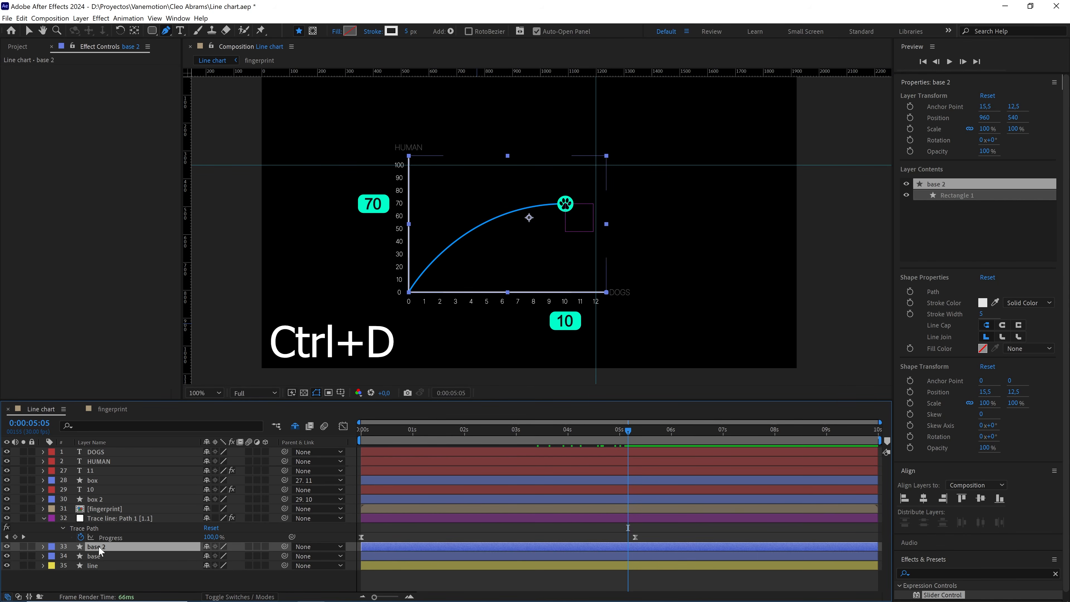
key("Return")
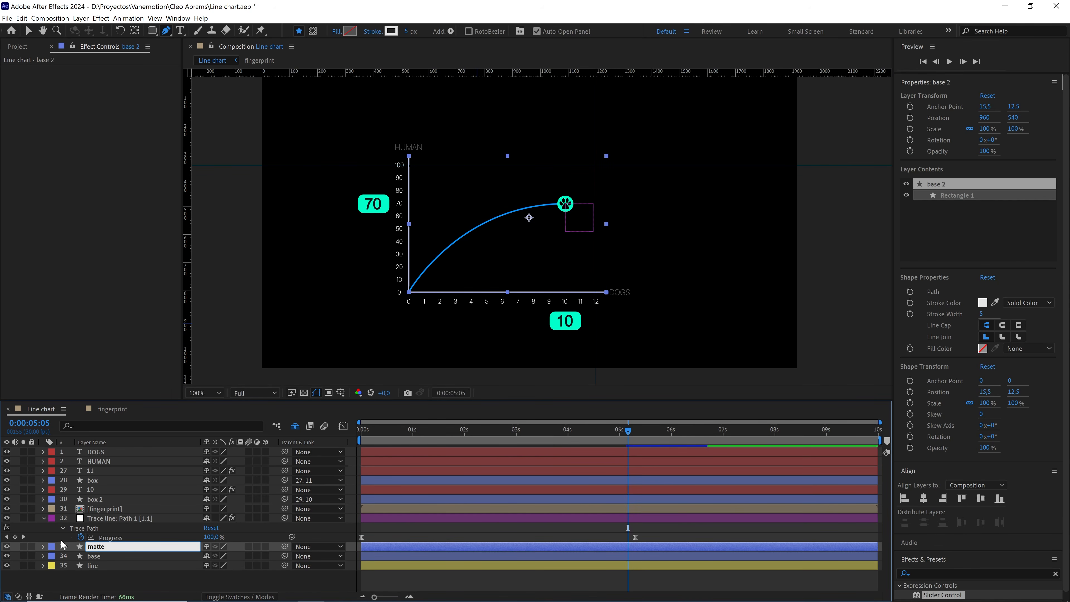
left_click(51, 546)
left_click(80, 508)
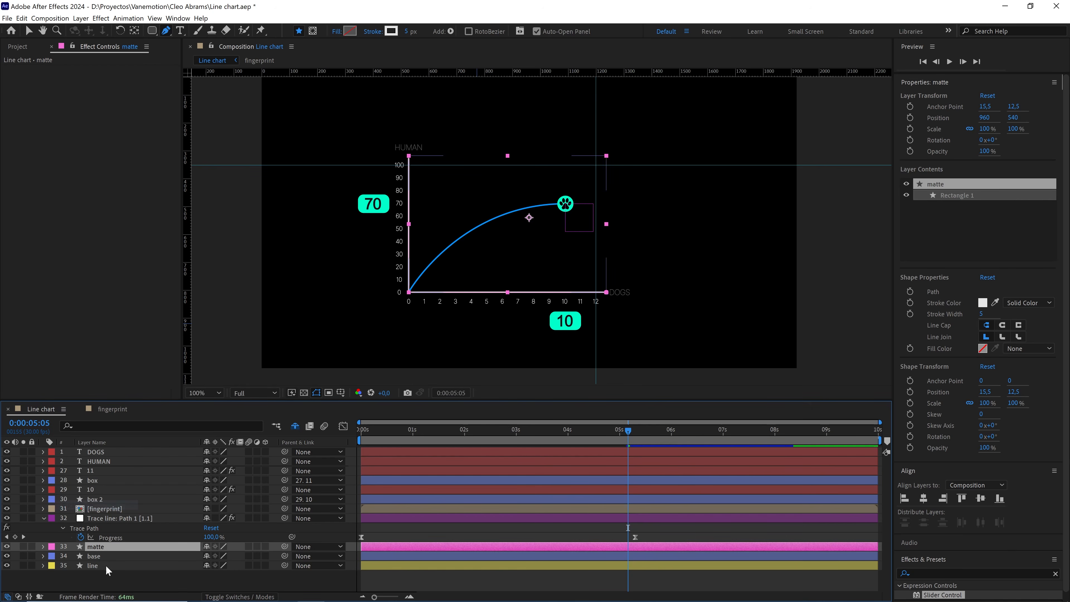
Set the matte shape's stroke width to 0 px and give it a solid turquoise 01F1C1 fill
left_click(117, 574)
left_click(96, 546)
left_click(173, 33)
left_click_drag(407, 32, 350, 32)
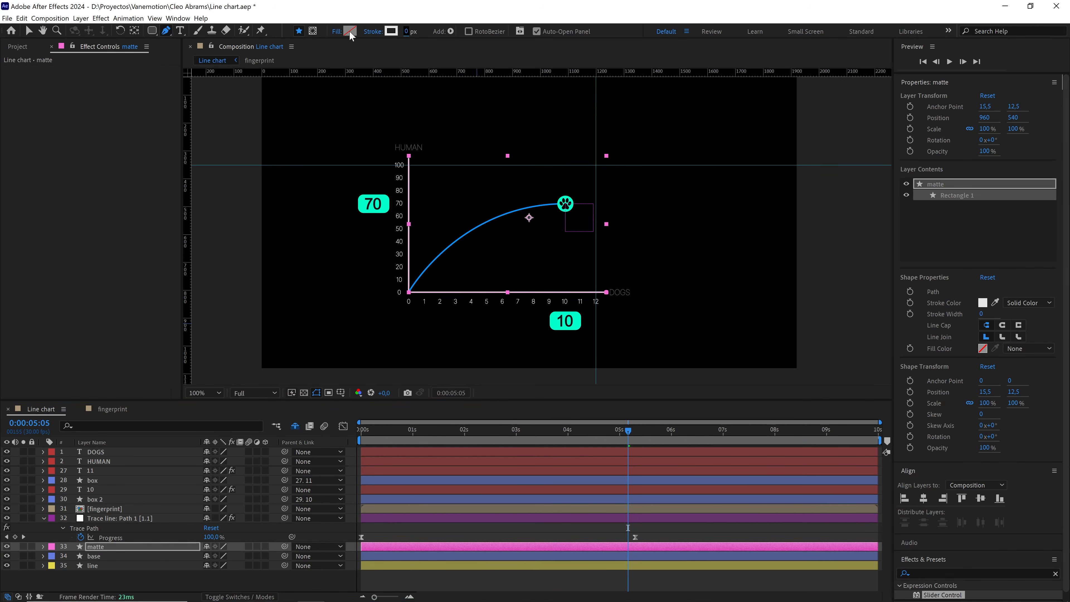
left_click(350, 31)
left_click_drag(156, 270, 229, 293)
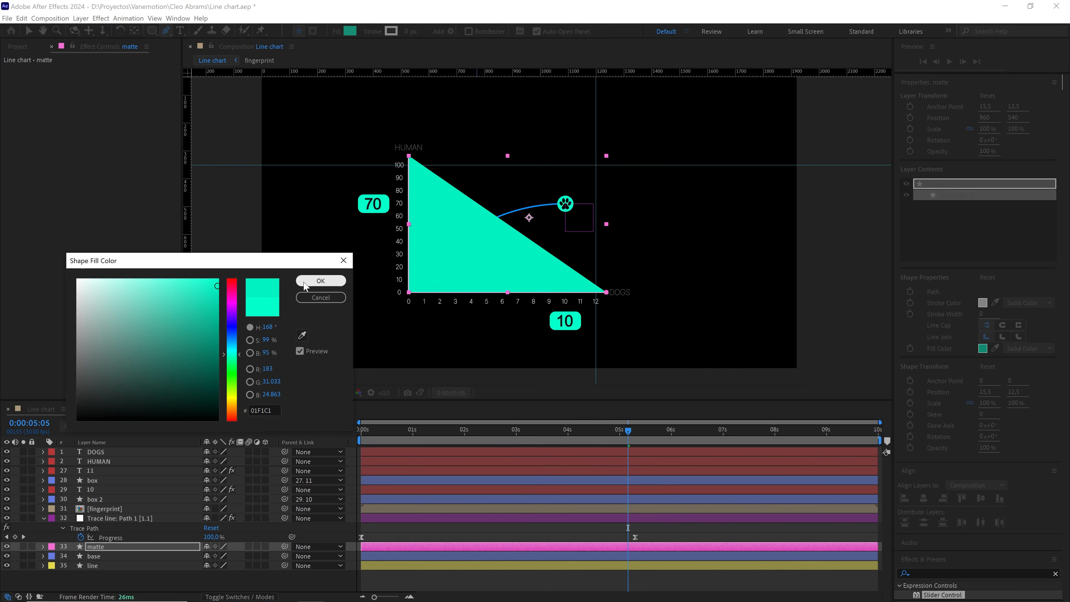
left_click(320, 280)
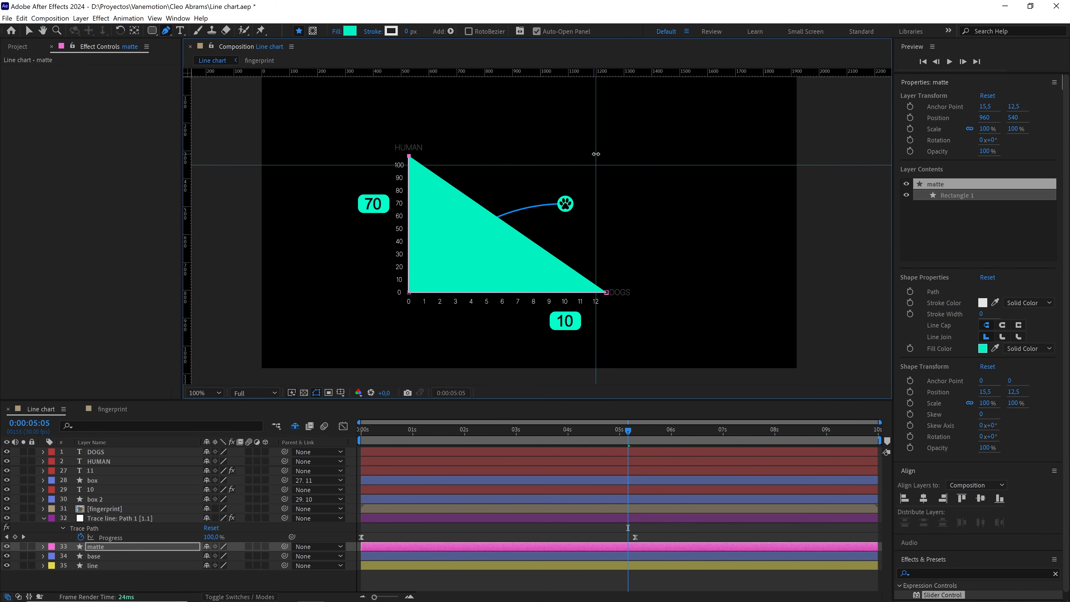
With the Pen tool, add a corner above the horizontal axis's end and close the matte path so it covers the chart area
left_click(609, 156)
left_click(606, 292)
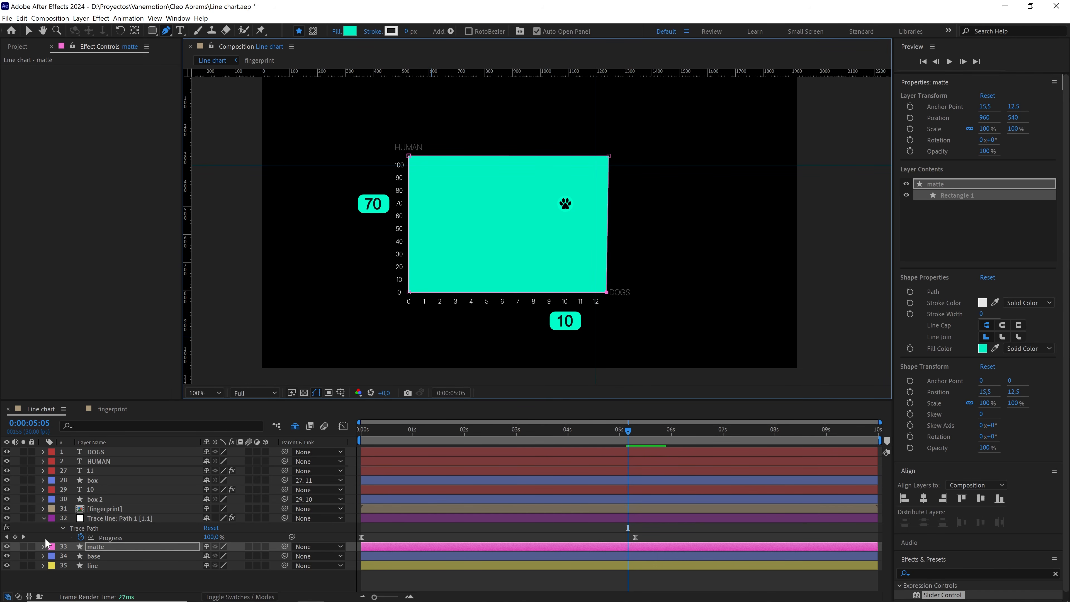
left_click(23, 547)
left_click(23, 546)
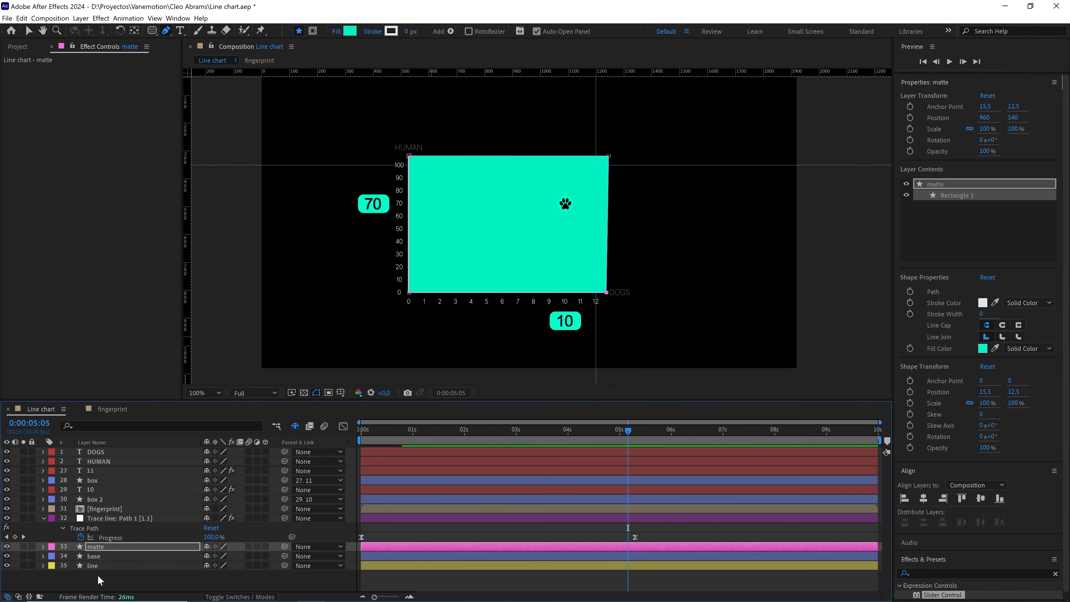
With nothing selected, draw a new rectangle shape about 738 by 592 px overlapping the chart's lower left area
left_click(100, 580)
left_click(152, 30)
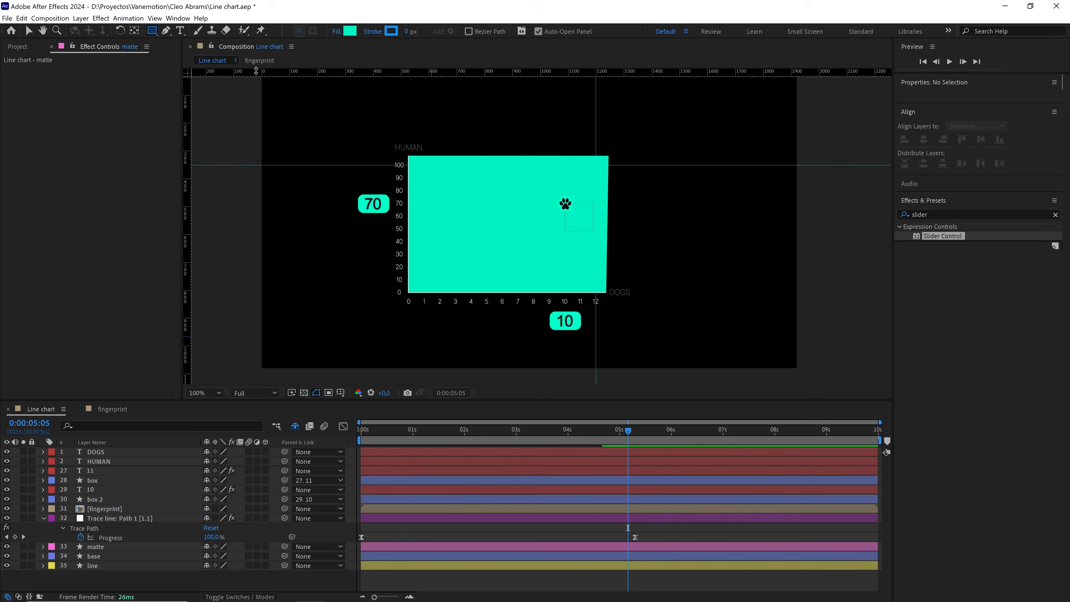
left_click_drag(327, 177, 532, 342)
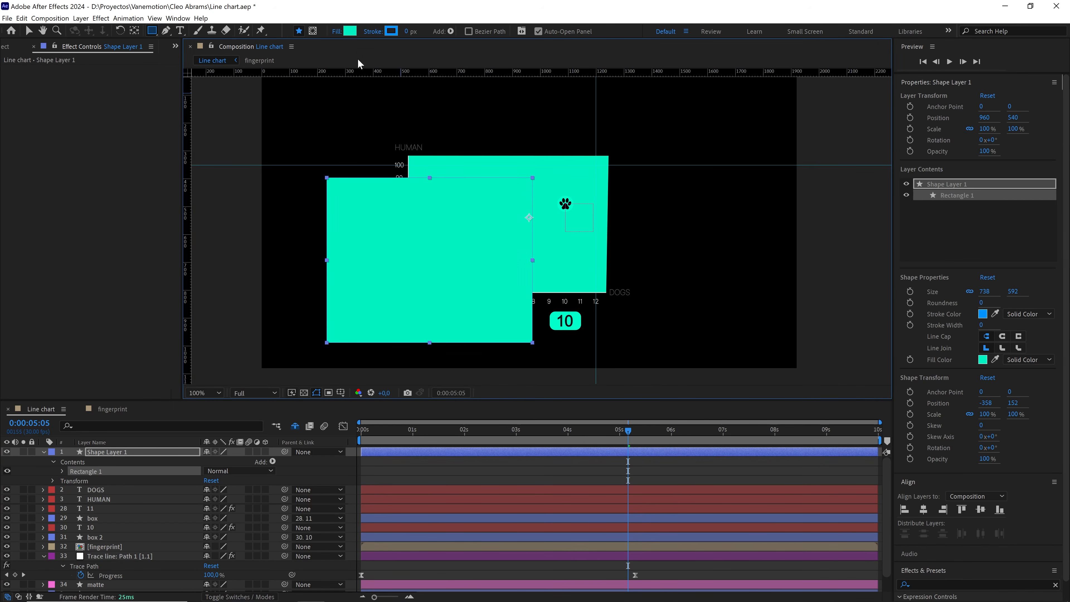
left_click(350, 30)
left_click_drag(232, 357, 241, 399)
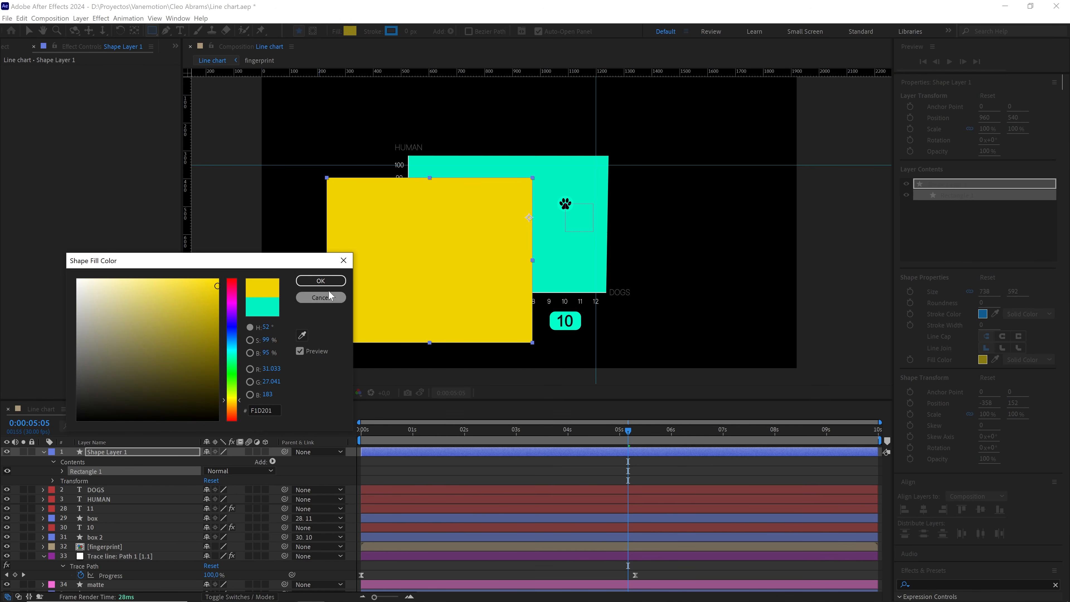
left_click(321, 280)
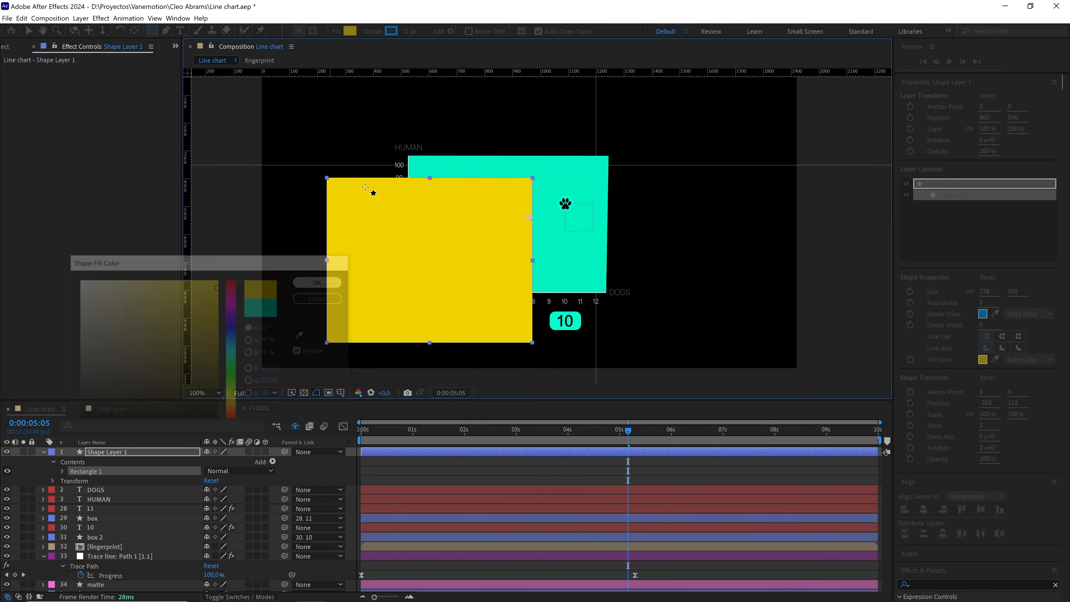
Remove the new rectangle's fill and set its stroke colour to yellow
left_click(341, 34)
left_click(178, 115)
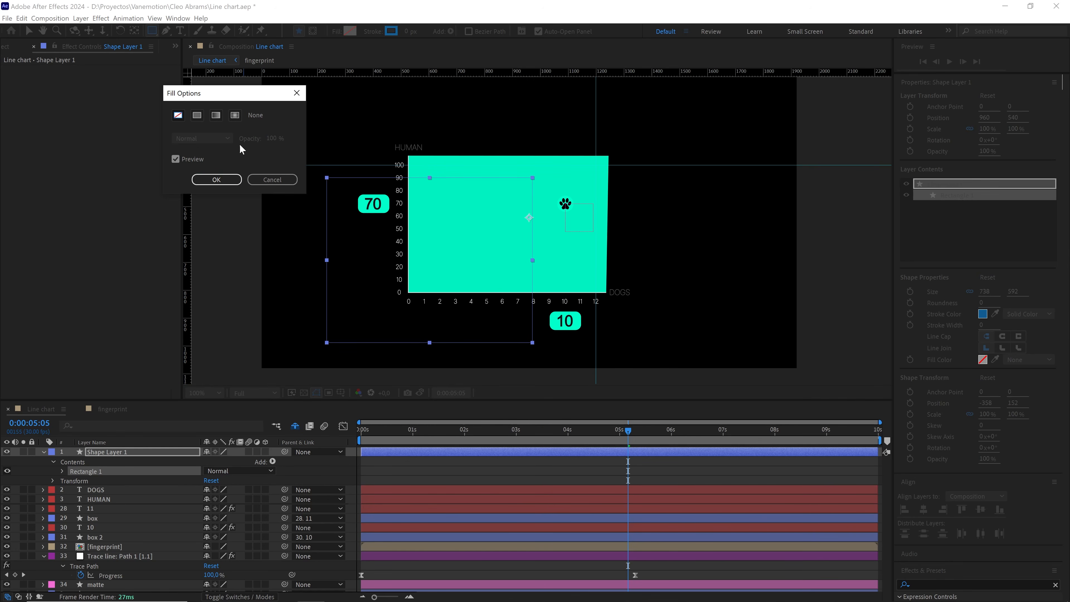
left_click(216, 179)
left_click(391, 31)
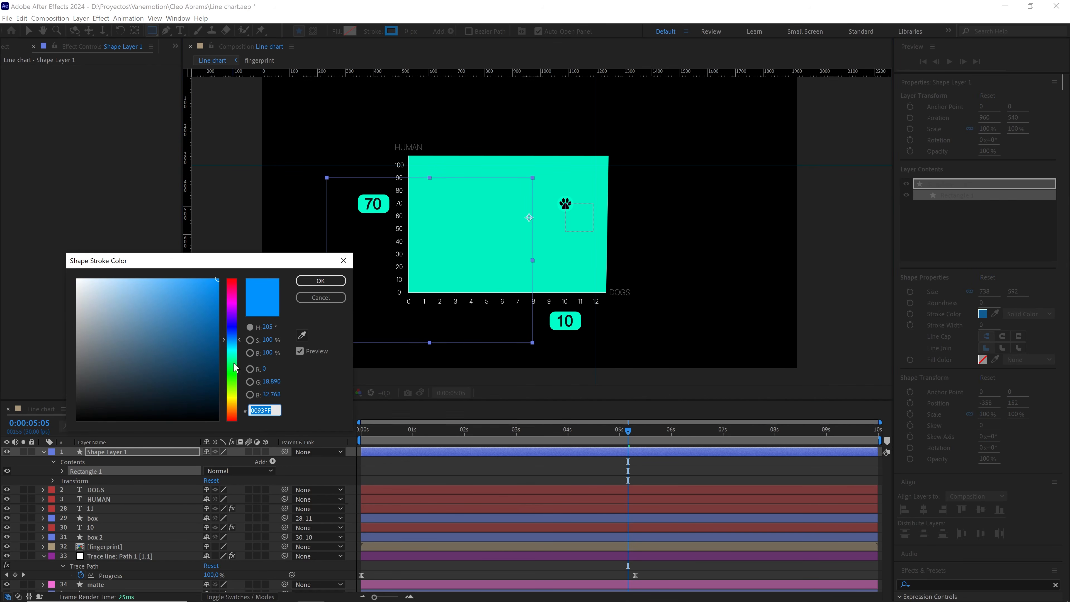
left_click_drag(234, 368, 234, 397)
left_click(320, 280)
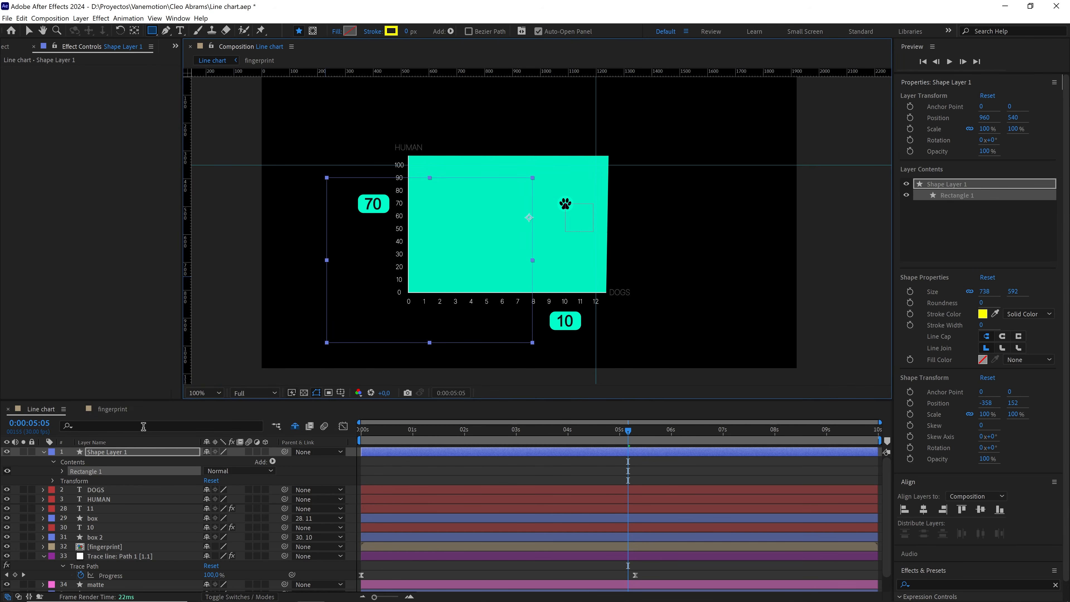
Rename the new rectangle's layer lines inside and return to the Selection tool
left_click(120, 453)
key("Return")
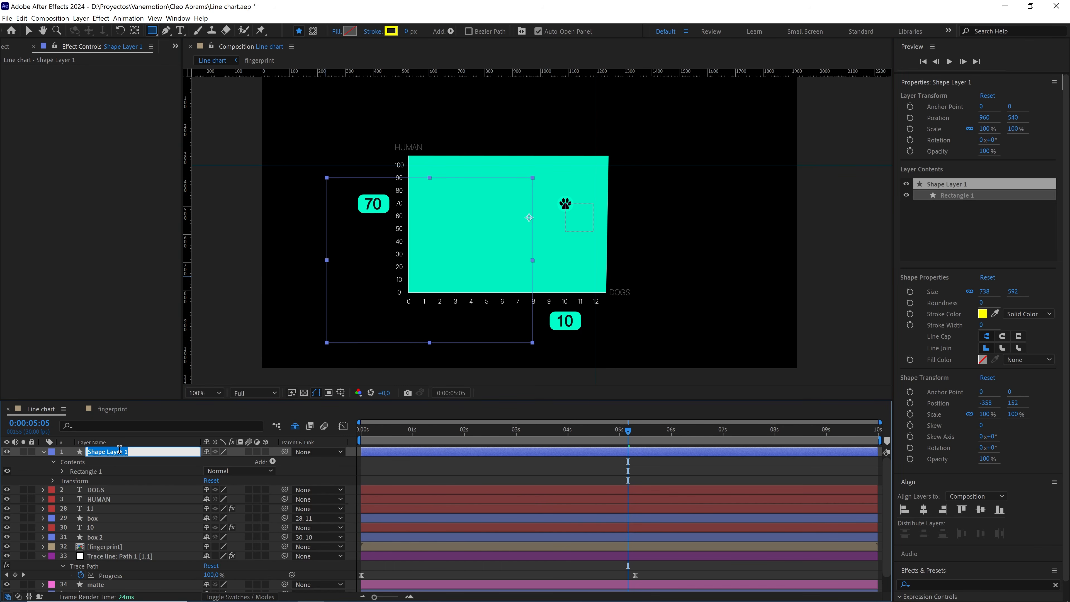
type("lines inside")
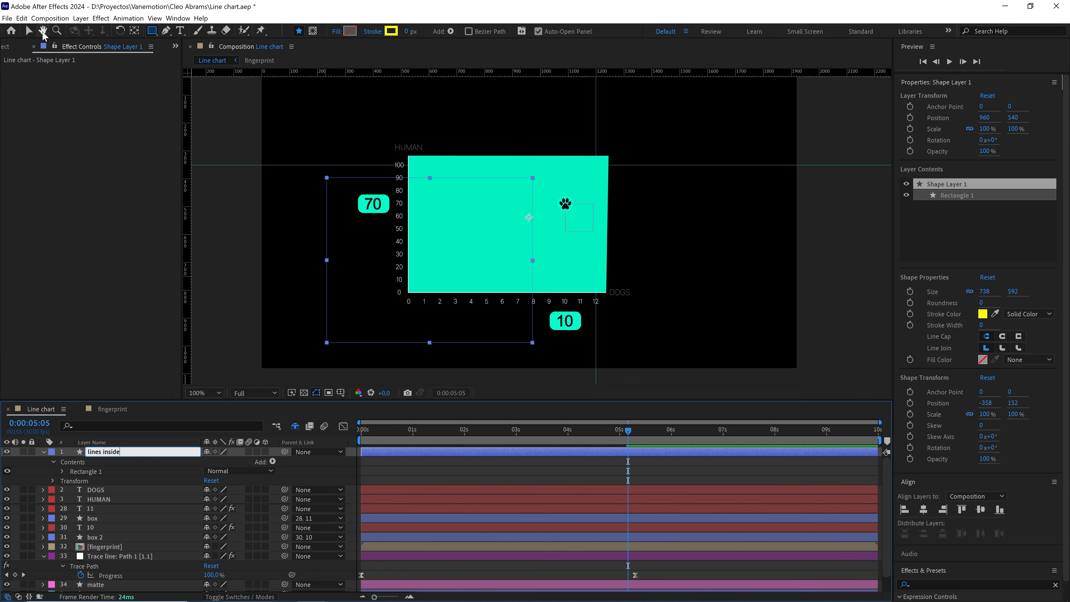
left_click(29, 31)
left_click(471, 461)
left_click(475, 452)
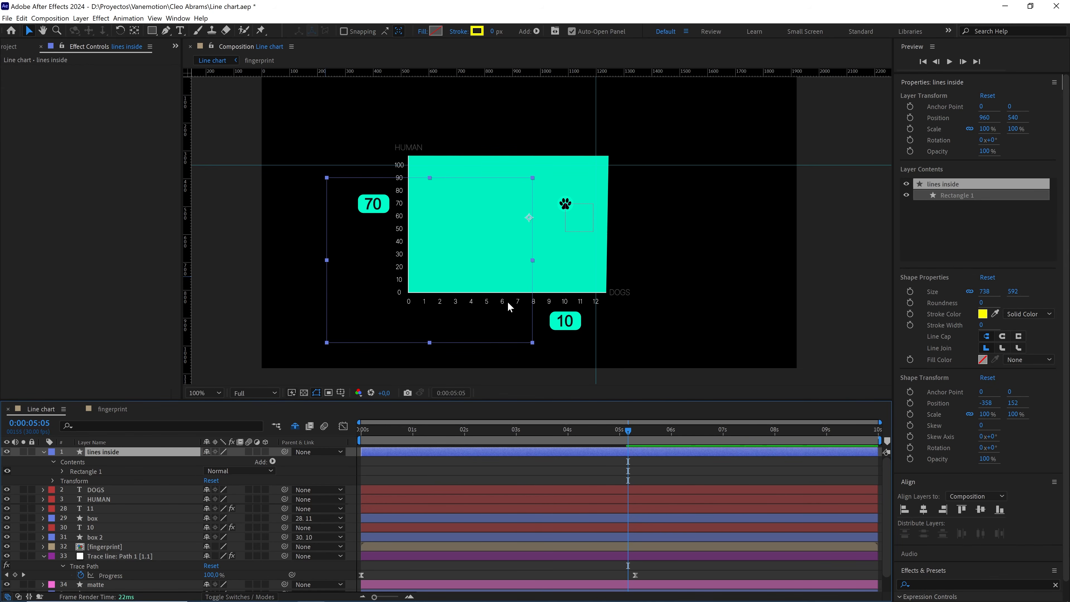
Move the lines inside layer's anchor point to the rectangle's upper-right corner
scroll(508, 301, "up", 1)
left_click_drag(520, 208, 528, 242)
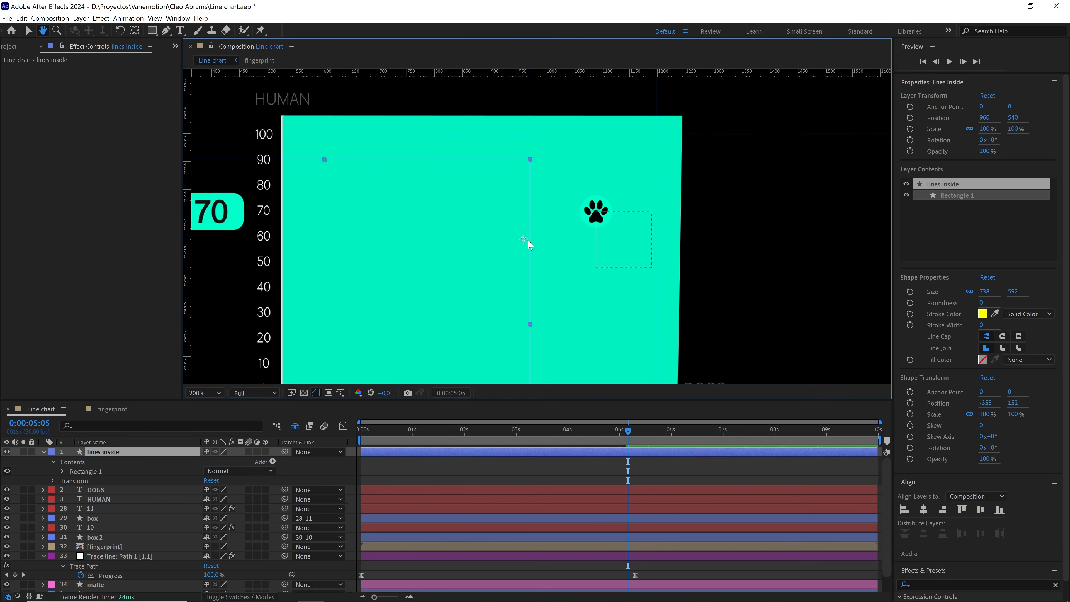
left_click(135, 31)
left_click_drag(524, 226, 530, 159)
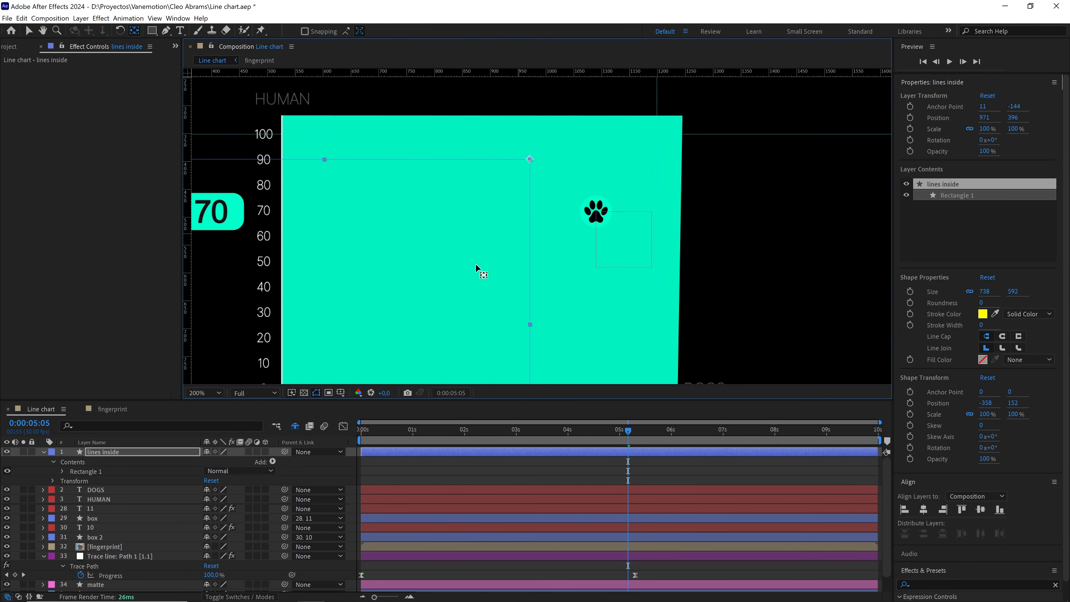
Solo the lines inside and fingerprint layers and snap the rectangle's upper-right corner onto the fingerprint marker's centre
left_click(102, 547, "ctrl")
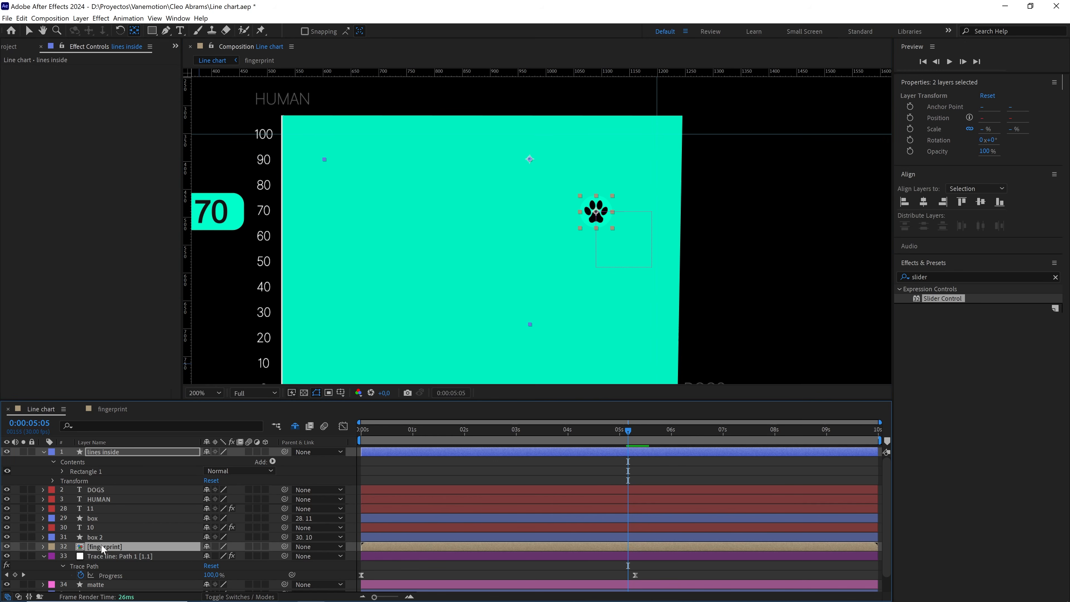
left_click(23, 452)
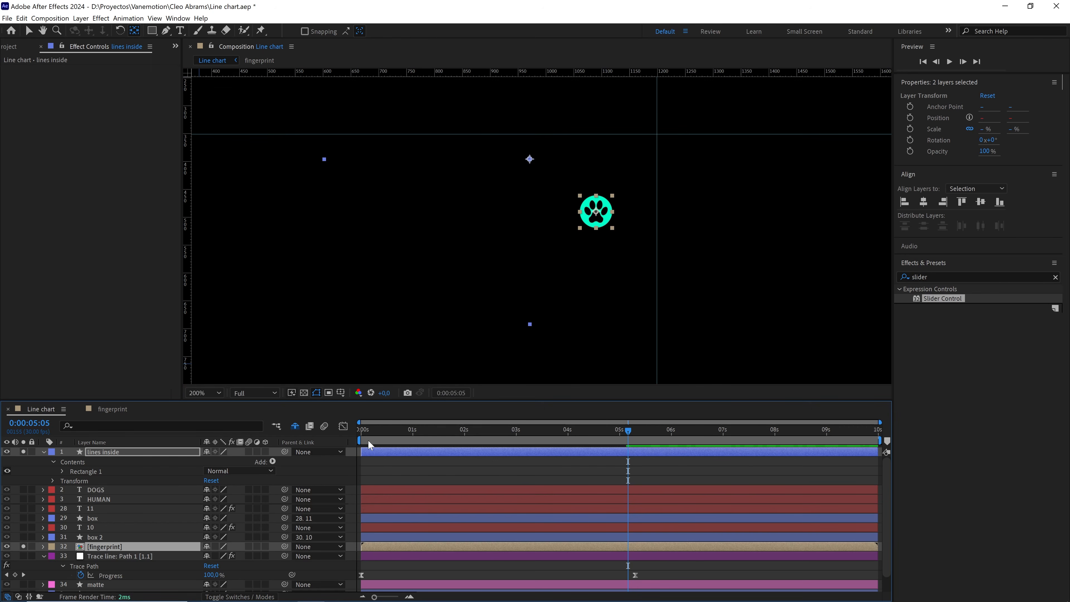
left_click(414, 469)
left_click(135, 452)
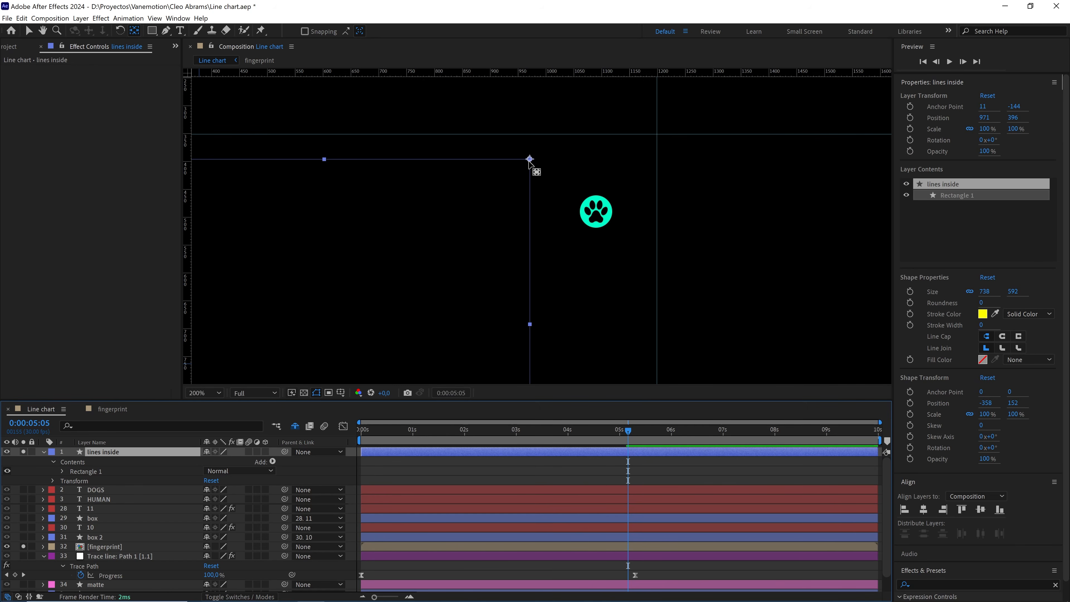
key("ctrl")
left_click_drag(530, 160, 596, 211)
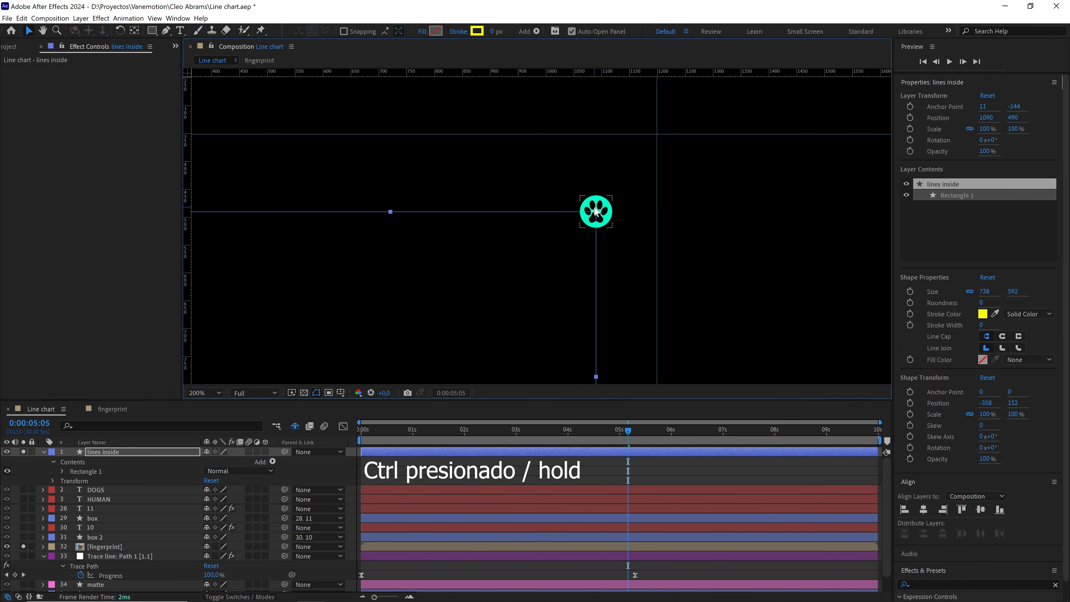
Place the lines inside layer between base and line in the layer stack and parent it to the fingerprint layer
left_click(44, 452)
left_click_drag(103, 452, 108, 573)
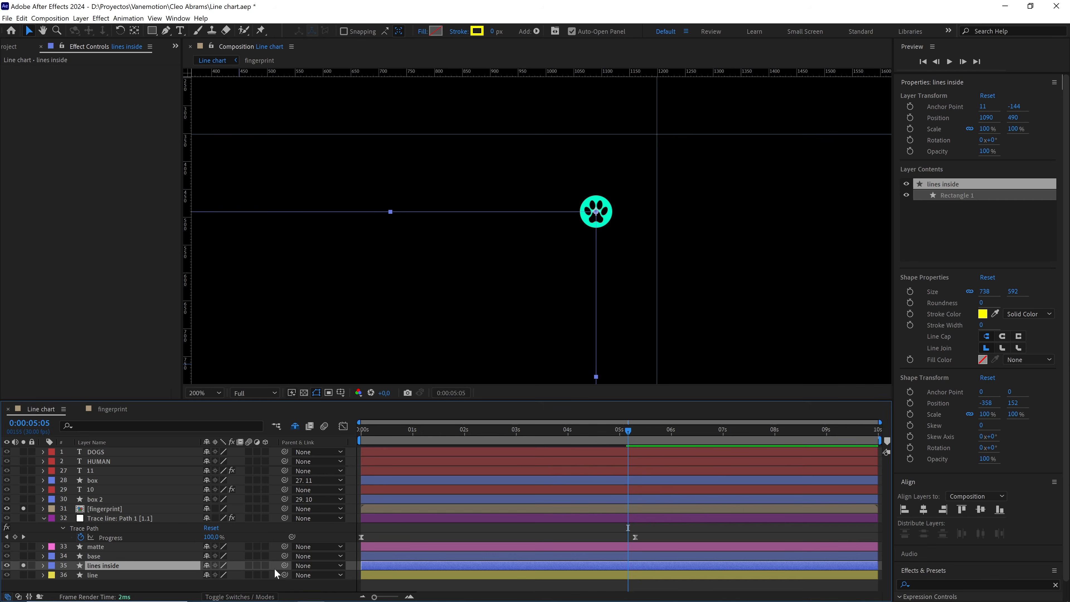
left_click_drag(287, 564, 100, 511)
left_click(440, 534)
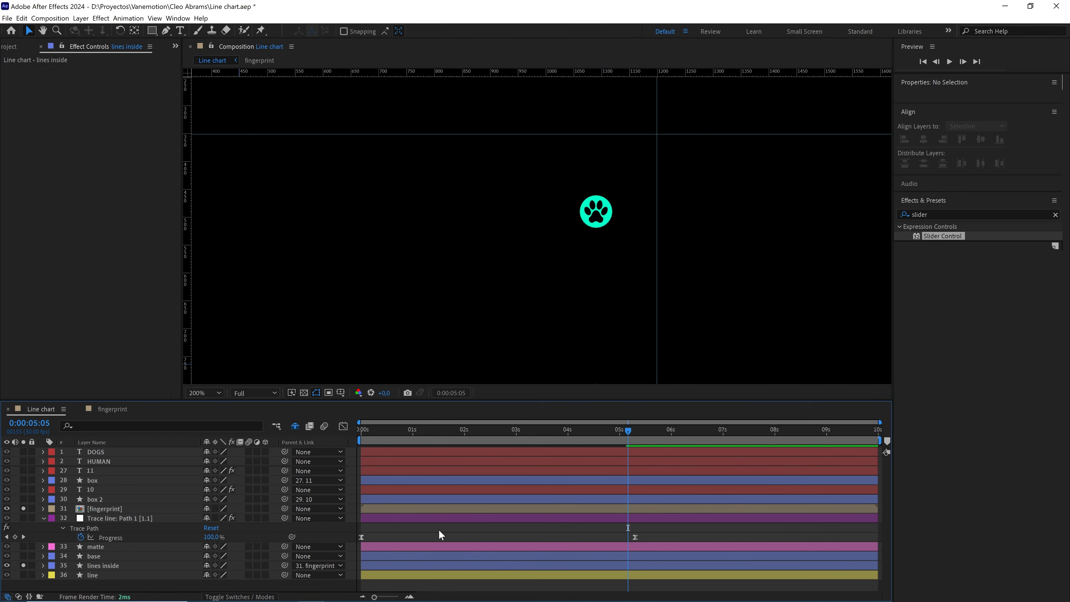
Set the stroke width of the lines inside rectangle to 2 px
left_click(106, 566)
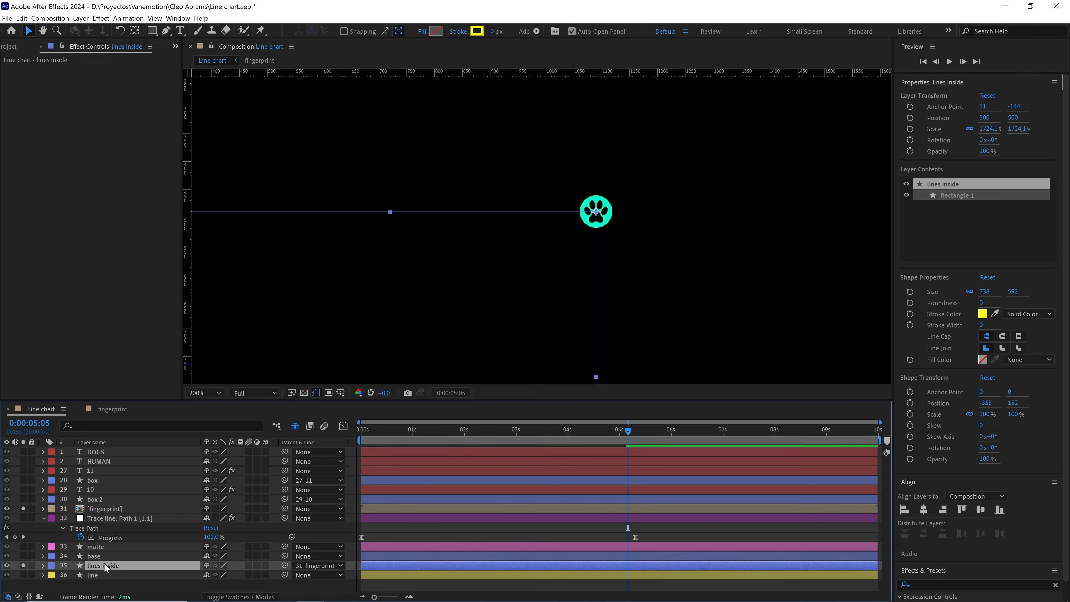
left_click(493, 32)
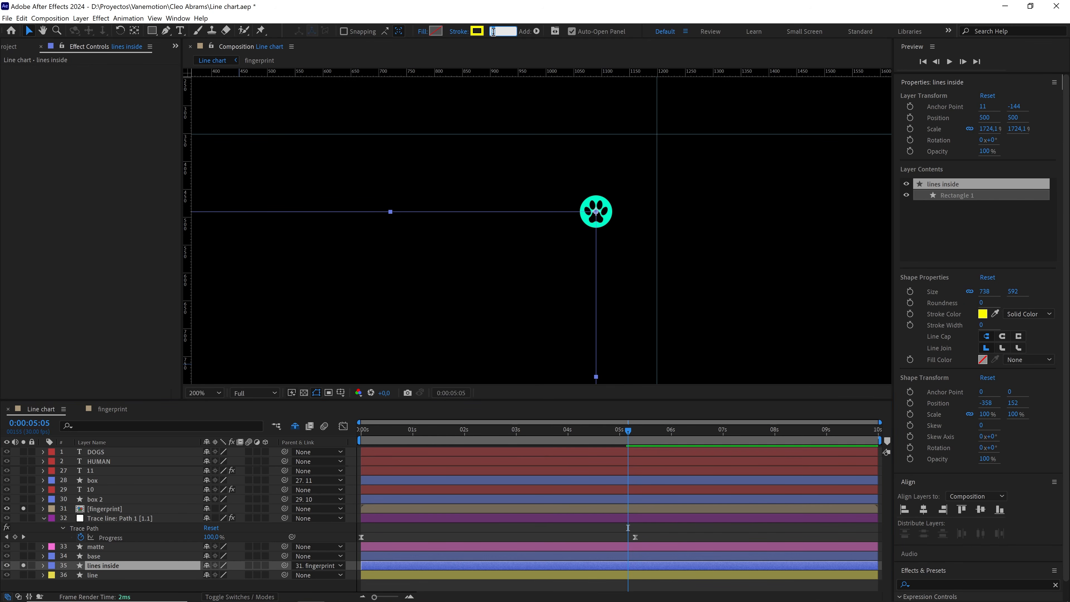
type("3")
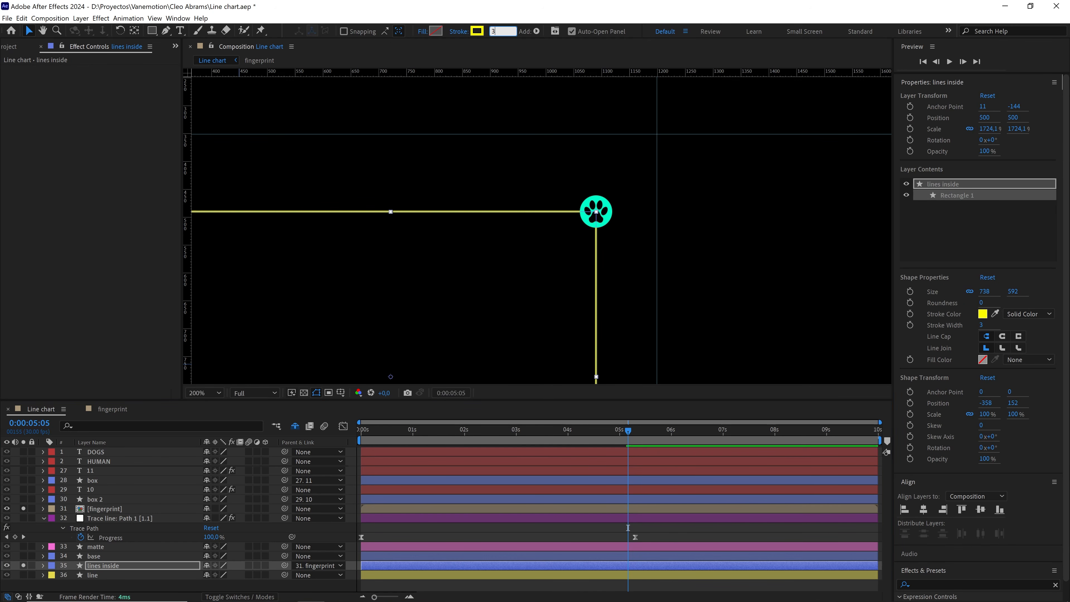
type("2")
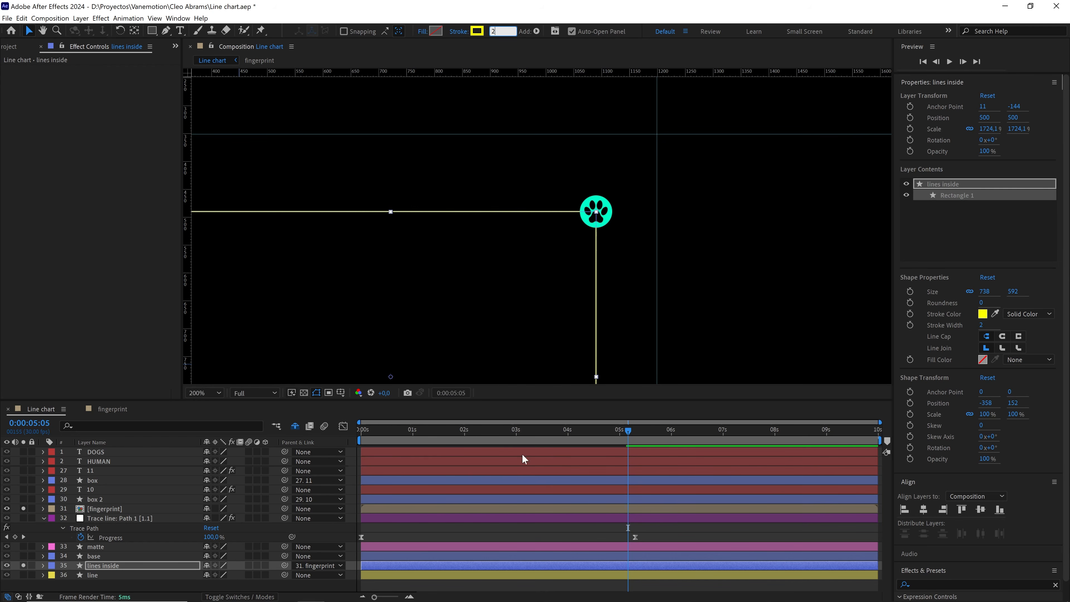
Scrub to 0:00:02:07 and on to 0:00:03:05 to check how the yellow rectangle moves with the fingerprint marker
left_click(526, 533)
left_click_drag(626, 430, 477, 431)
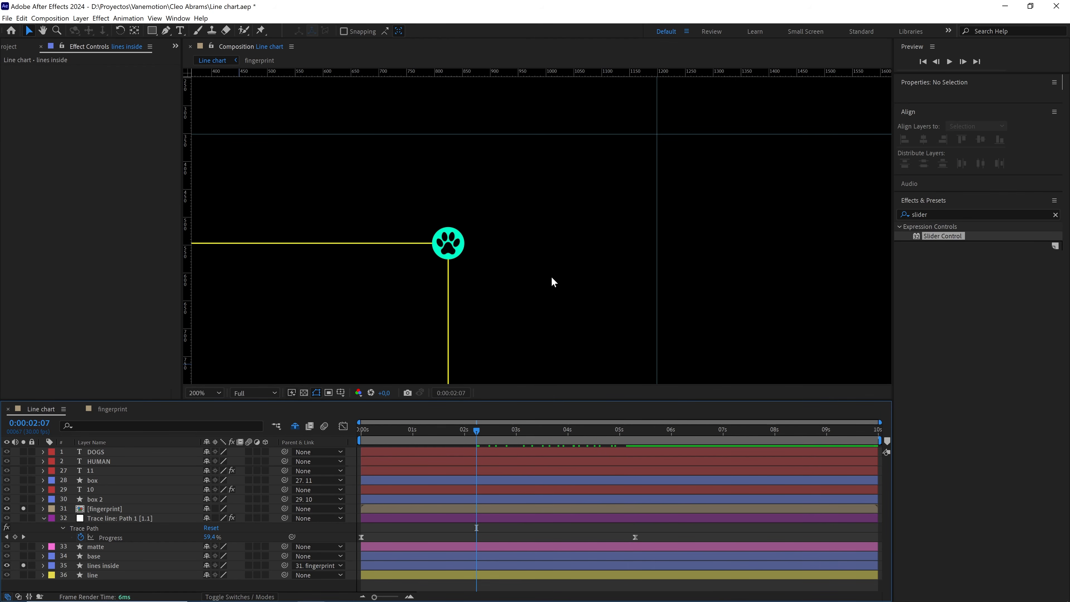
scroll(551, 277, "down", 2)
left_click_drag(538, 277, 551, 258)
left_click_drag(480, 431, 524, 432)
Turn off the remaining solo and assign the matte layer as the track matte of lines inside
left_click(23, 565)
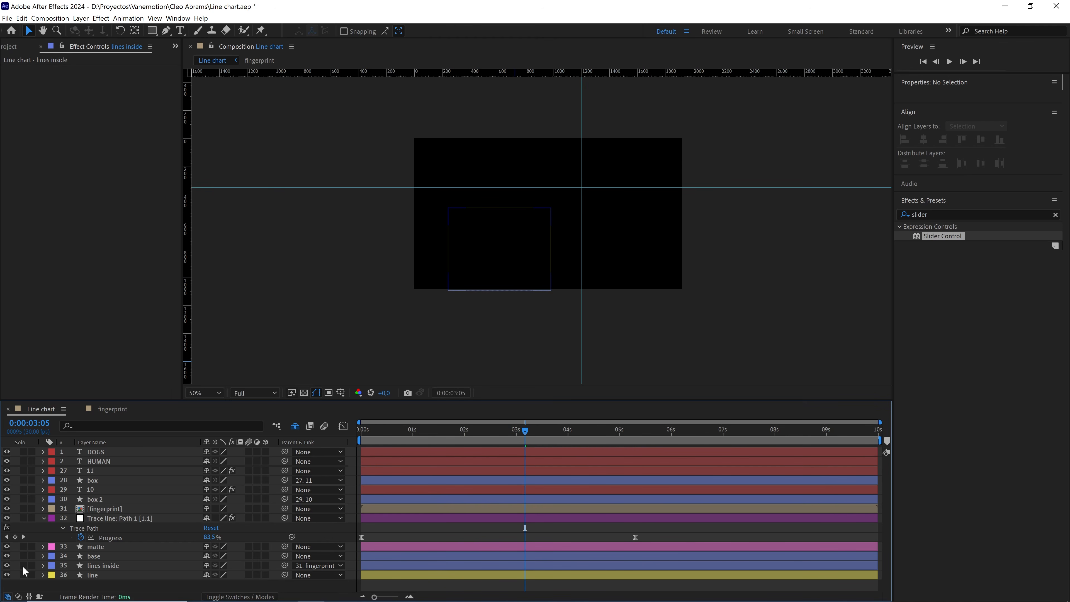
key("F4")
left_click(116, 566)
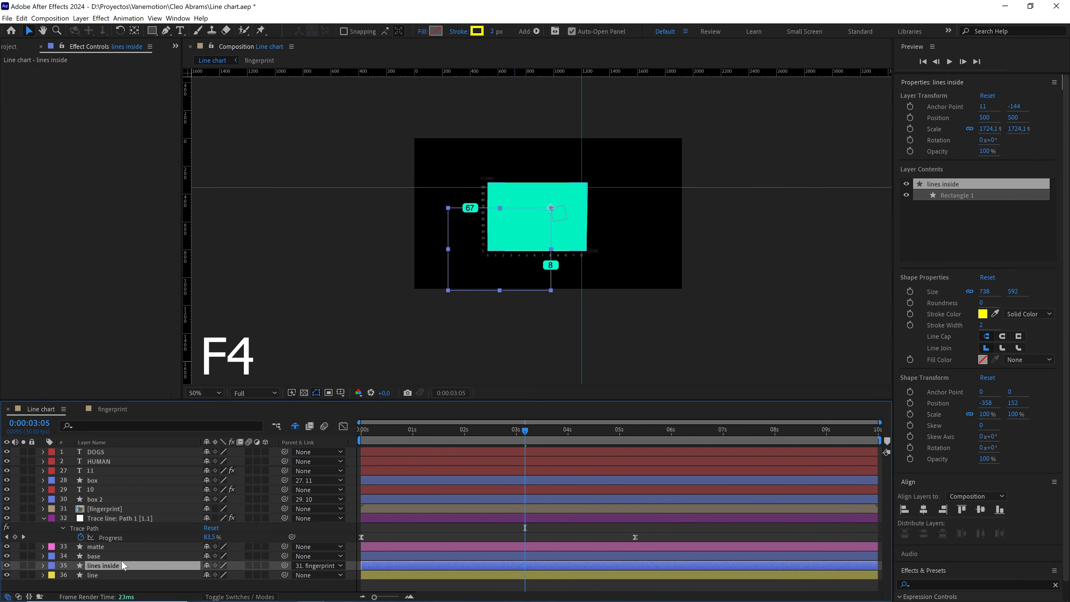
key("F4")
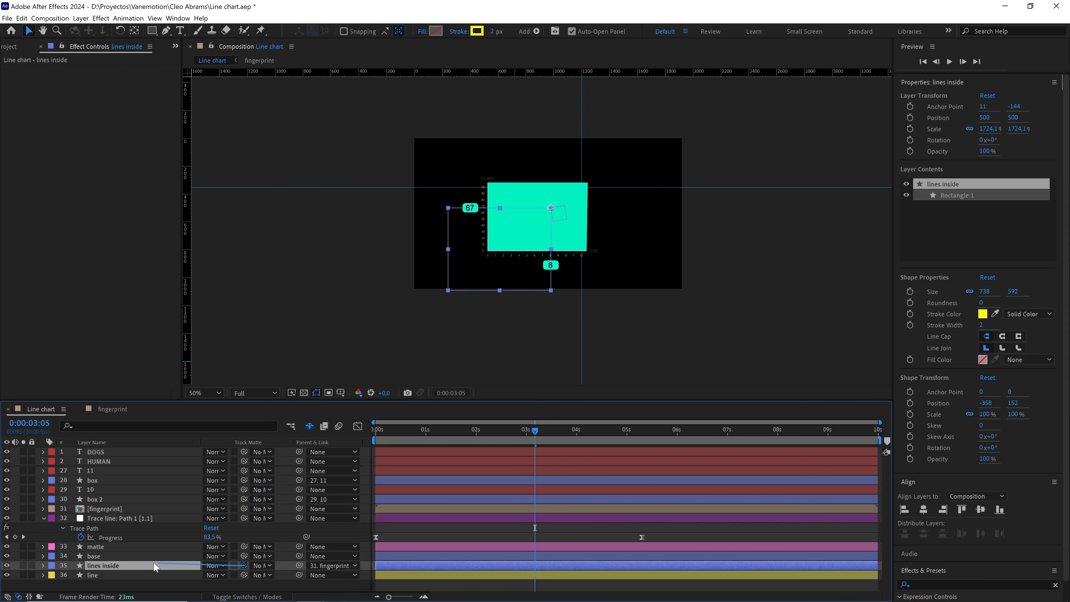
left_click_drag(156, 567, 93, 547)
left_click(561, 529)
scroll(590, 230, "up", 3)
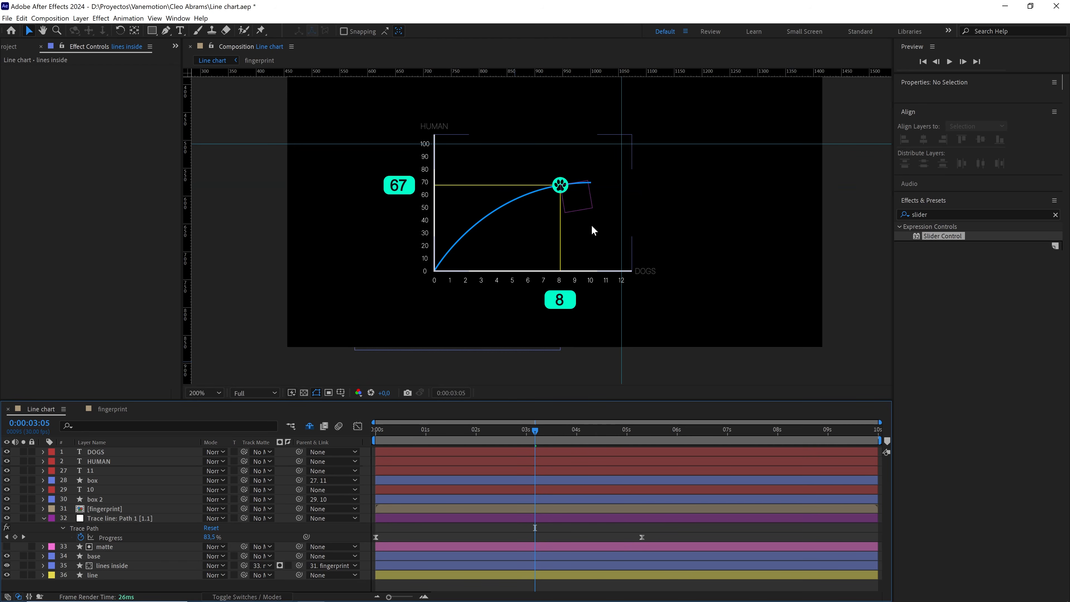
left_click_drag(536, 431, 375, 429)
scroll(637, 301, "down", 2)
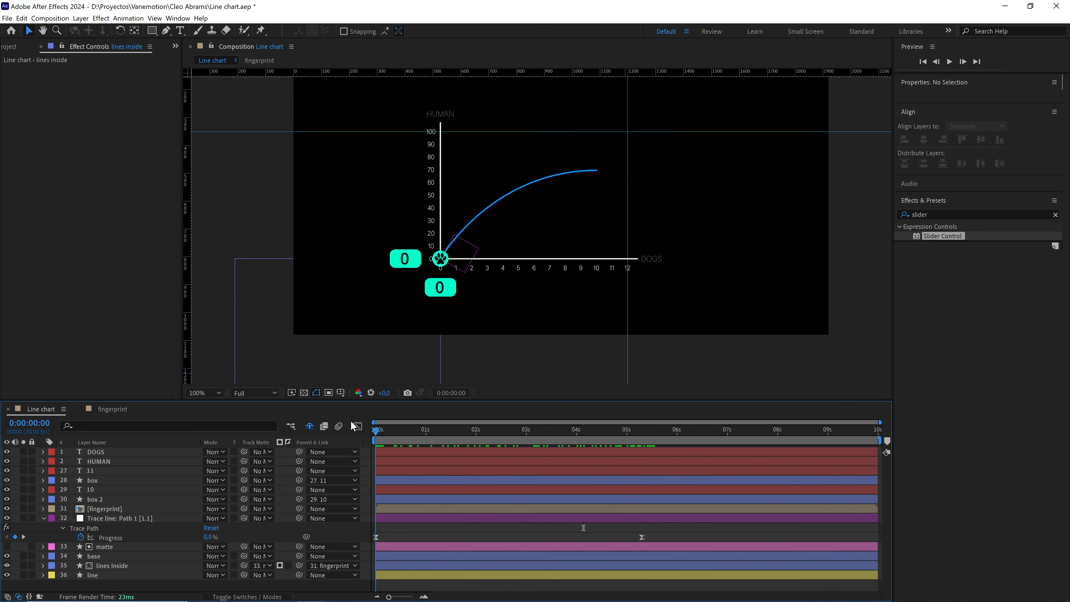
Nest the Line chart composition in a new composition and rename it Line chart effects
left_click(8, 46)
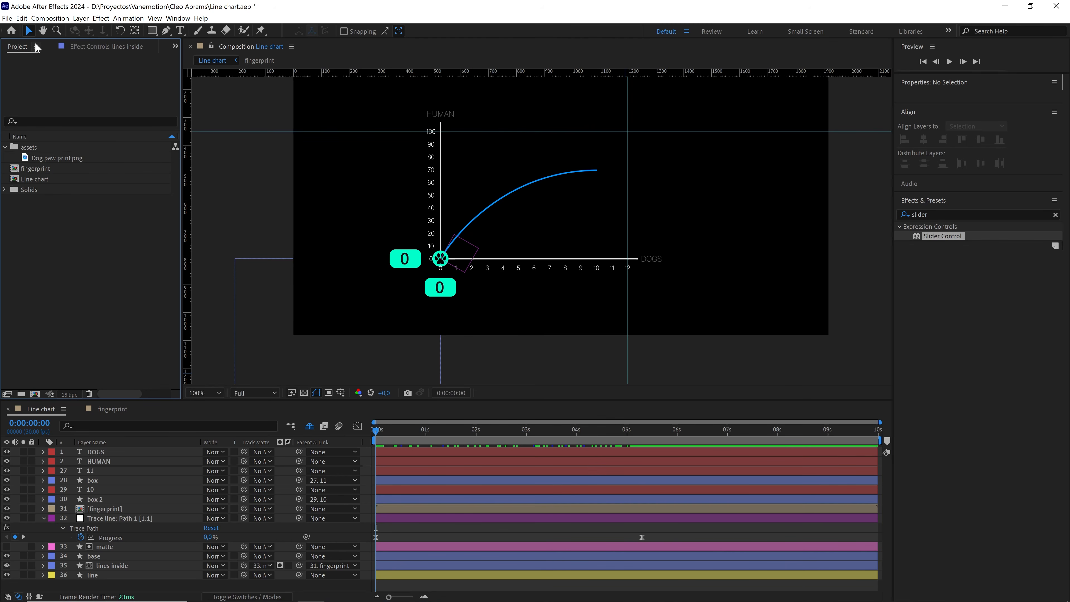
left_click_drag(33, 177, 34, 395)
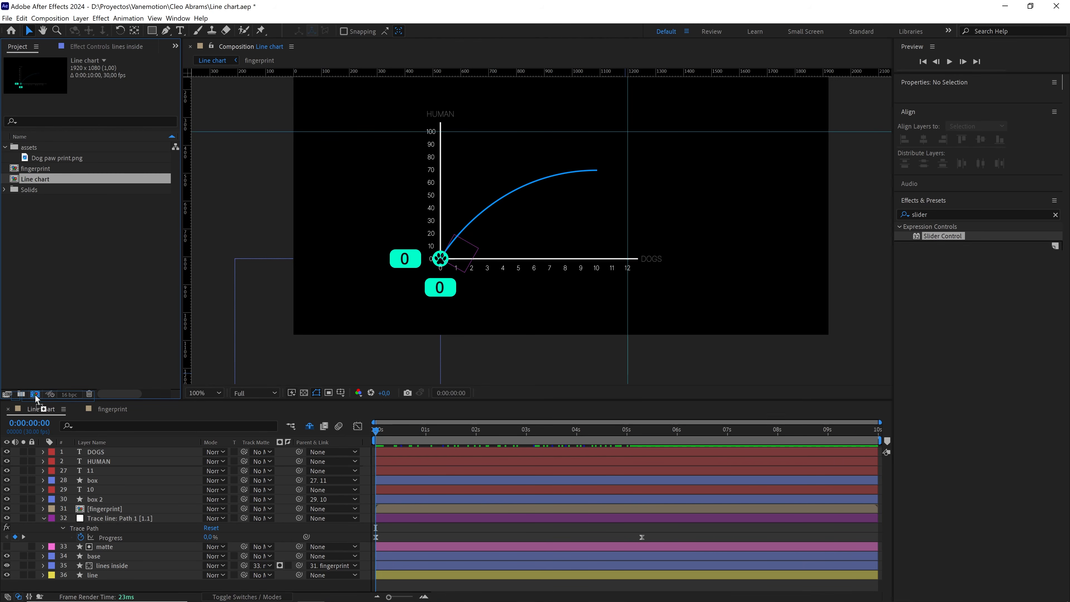
right_click(59, 189)
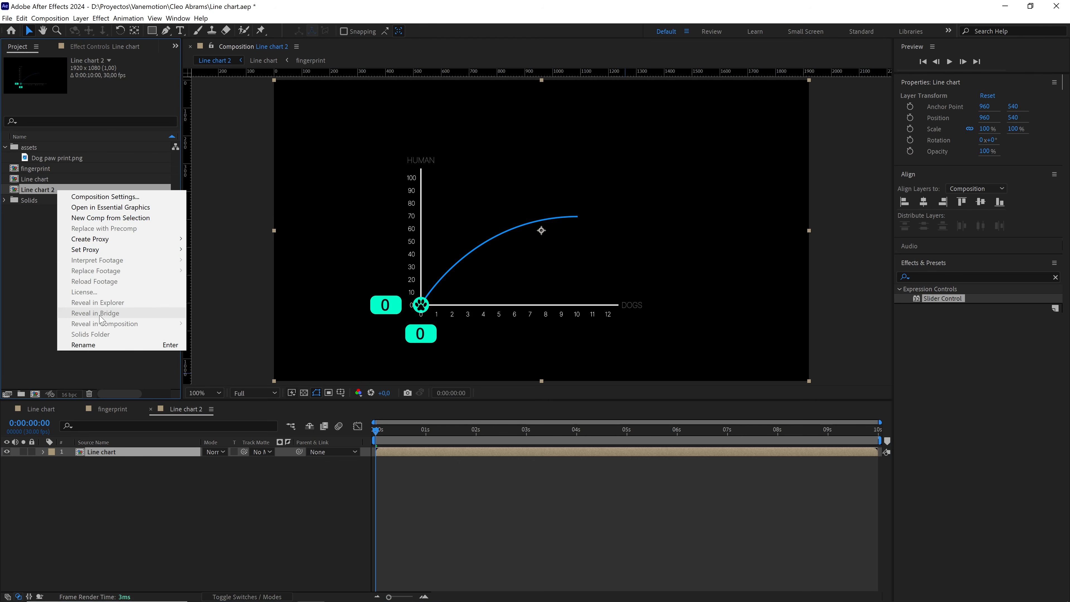
left_click(79, 345)
left_click(51, 188)
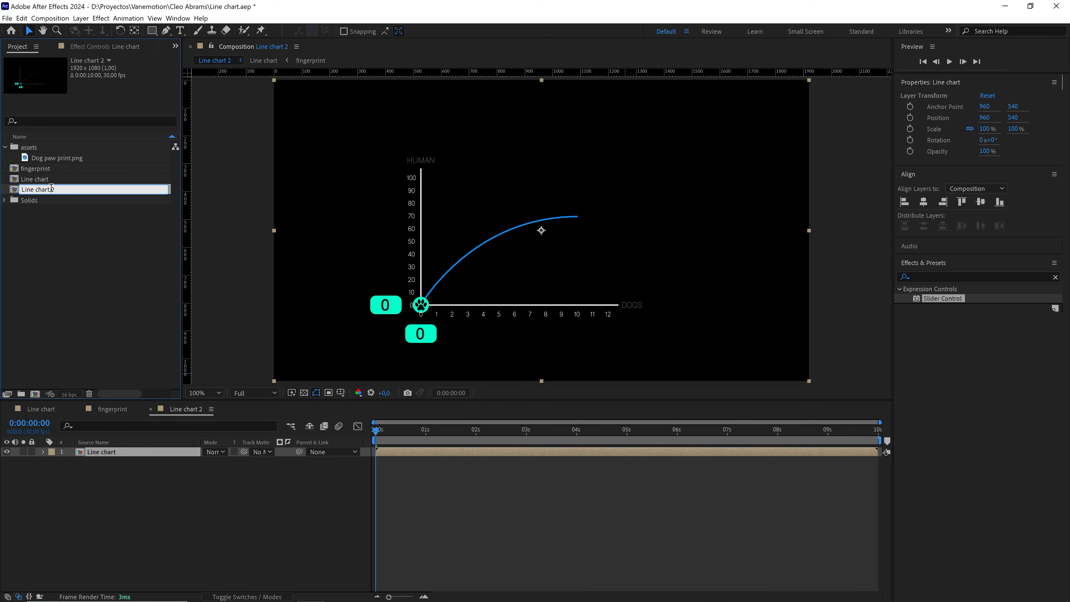
left_click(70, 248)
Centre the chart in the frame with the proportional grid as reference, moving the Line chart layer to position 1073, 427
left_click(341, 393)
left_click(362, 415)
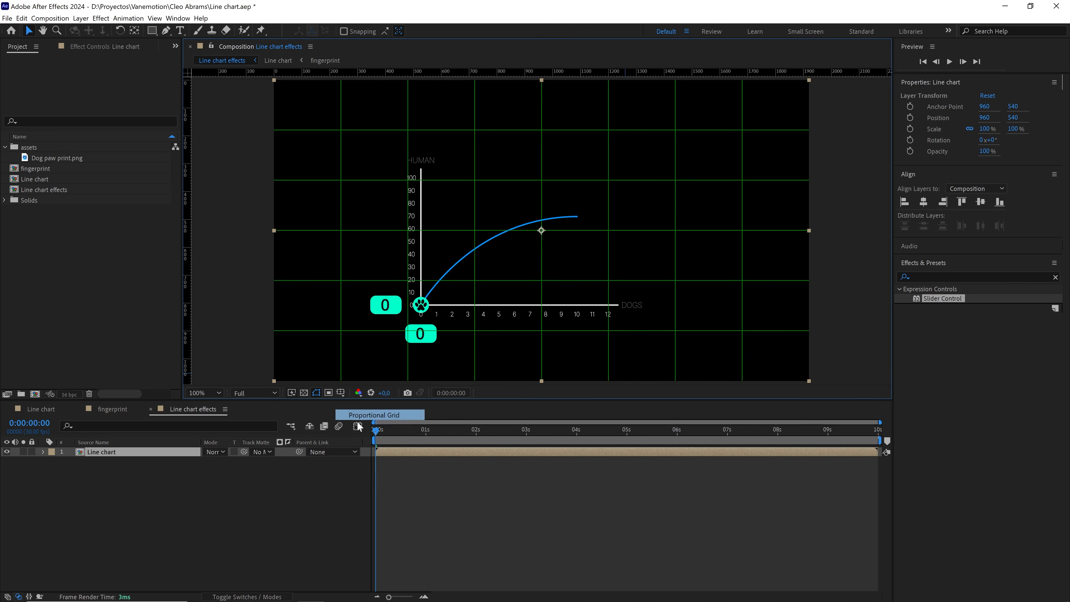
left_click_drag(570, 257, 600, 225)
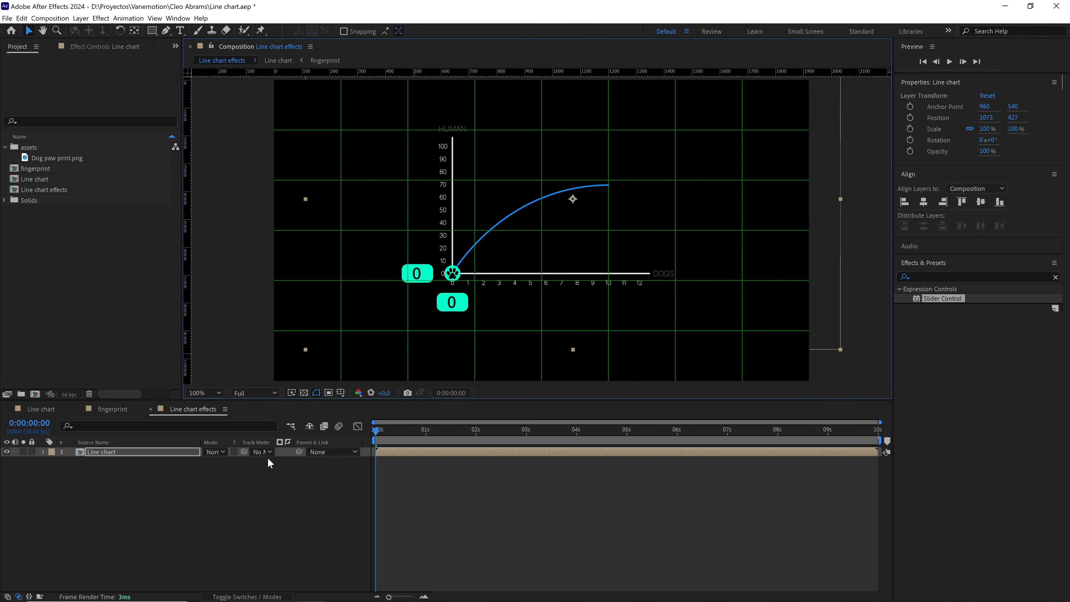
left_click(340, 392)
left_click(381, 412)
left_click(315, 509)
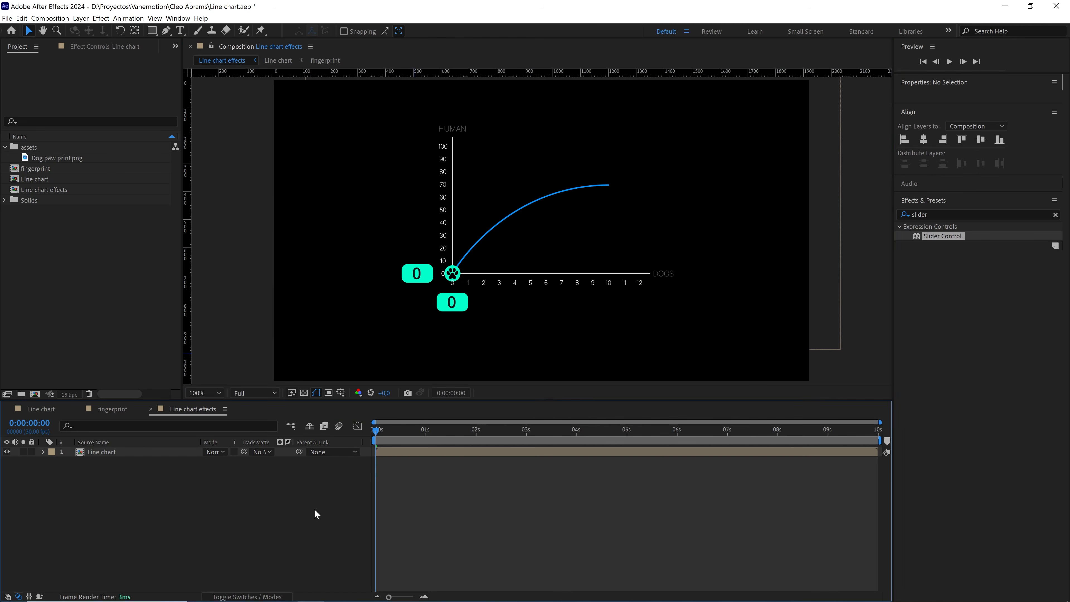
Apply the Deep Glow effect to the Line chart layer with a radius of 200 and an exposure of 0.02
left_click(1055, 216)
type("dee")
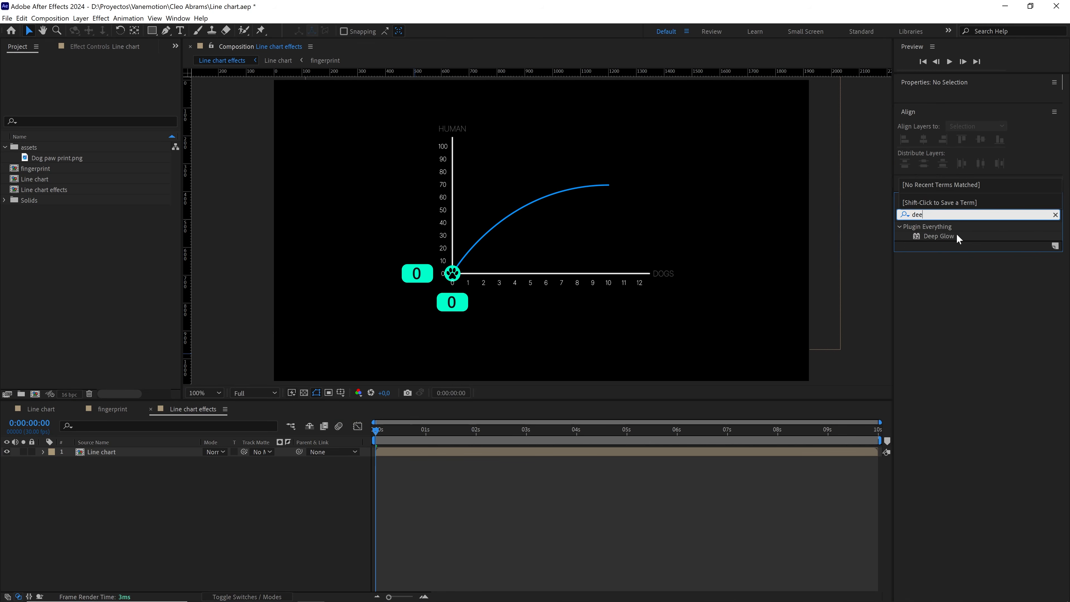
left_click_drag(939, 236, 108, 453)
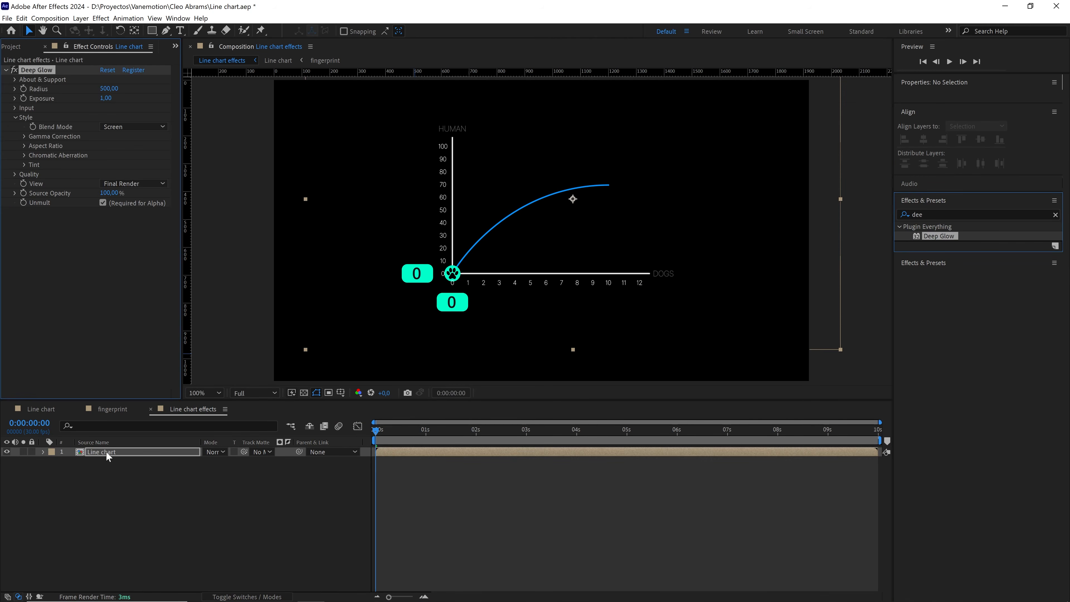
left_click(111, 88)
type("200")
key("Return")
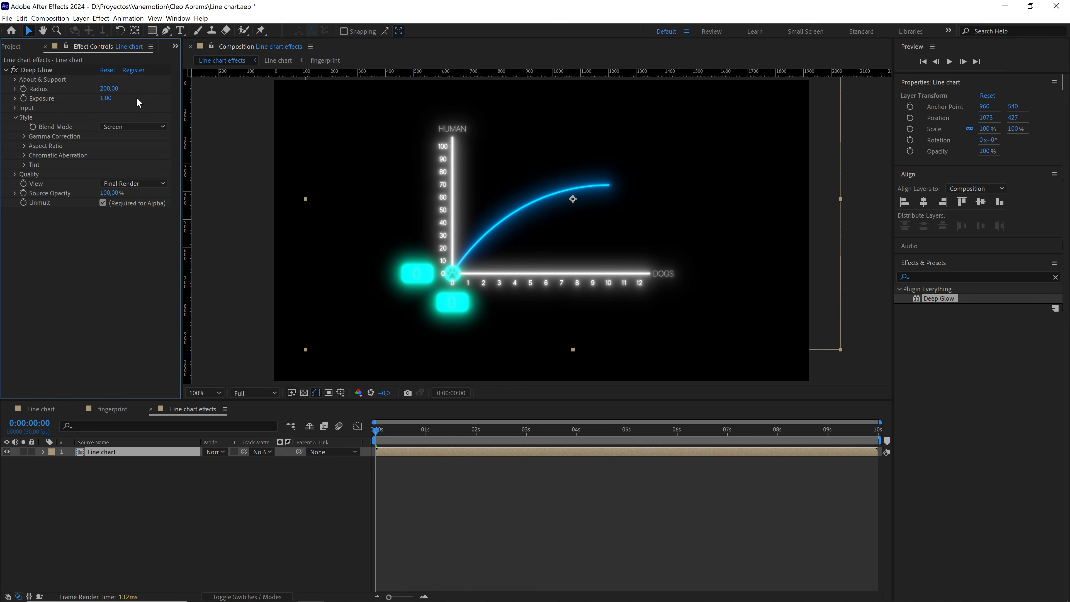
left_click_drag(105, 98, 3, 112)
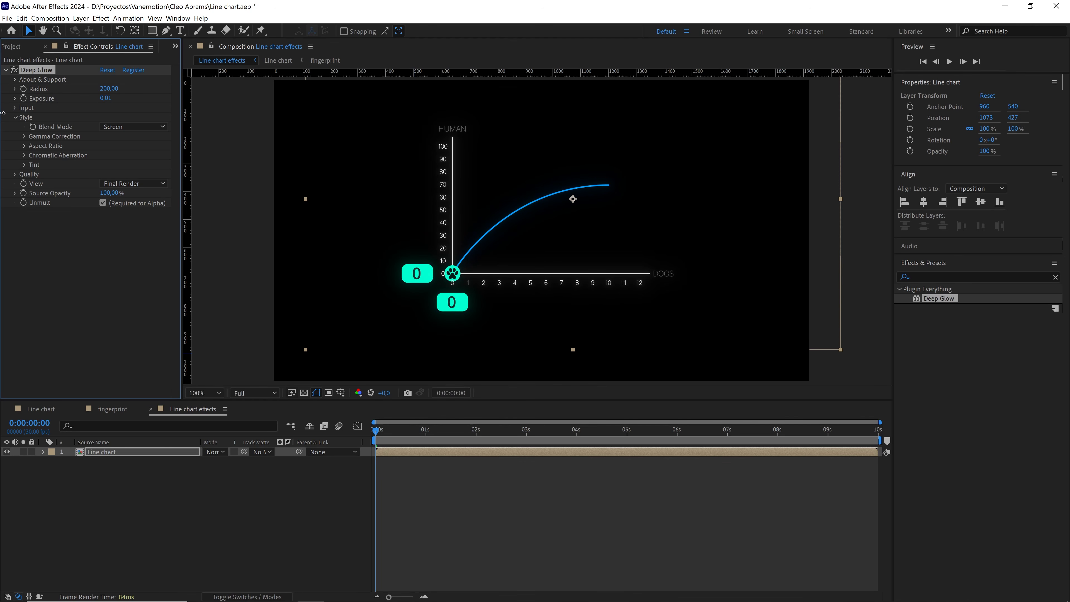
left_click_drag(3, 113, 3, 113)
left_click(192, 507)
scroll(462, 321, "up", 1)
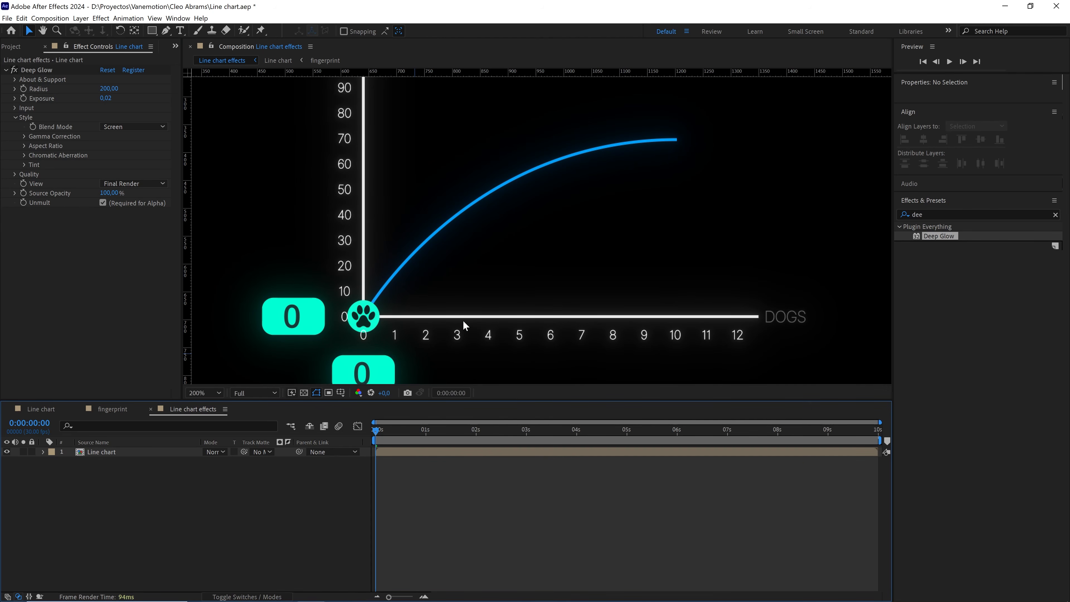
Add a 1920 x 1080 px solid named bg in colour 111111 and place it beneath the Line chart layer
right_click(192, 530)
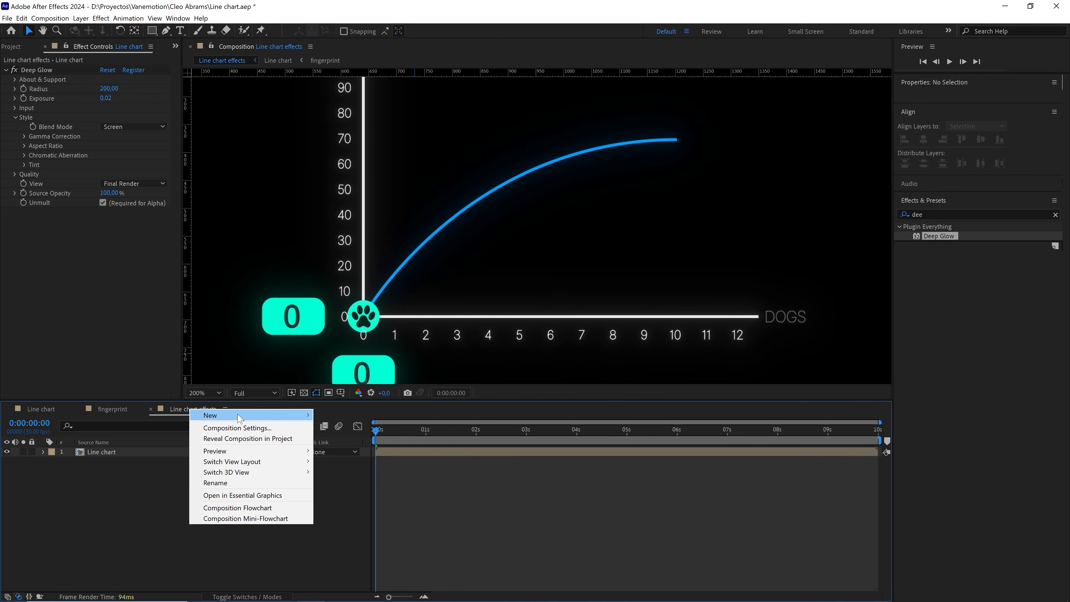
mouse_move(205, 412)
left_click(337, 438)
type("bg")
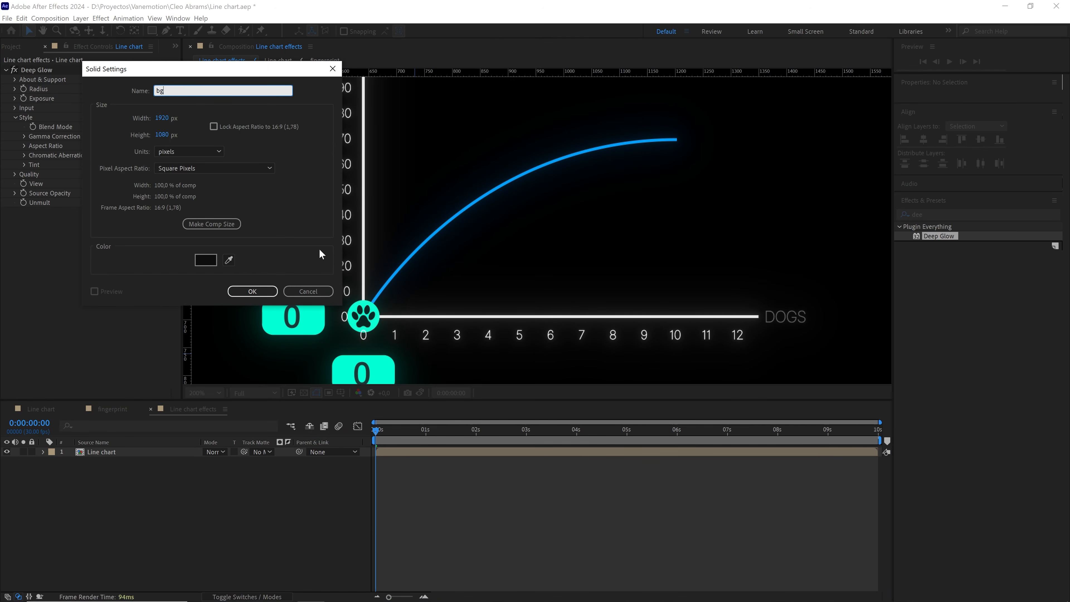
left_click(206, 259)
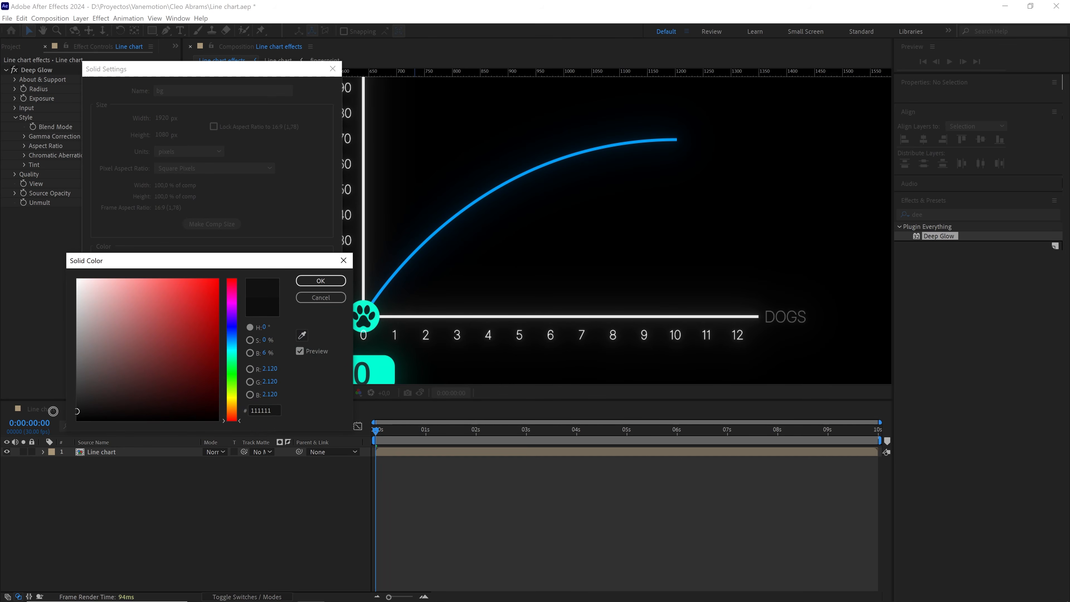
left_click(321, 281)
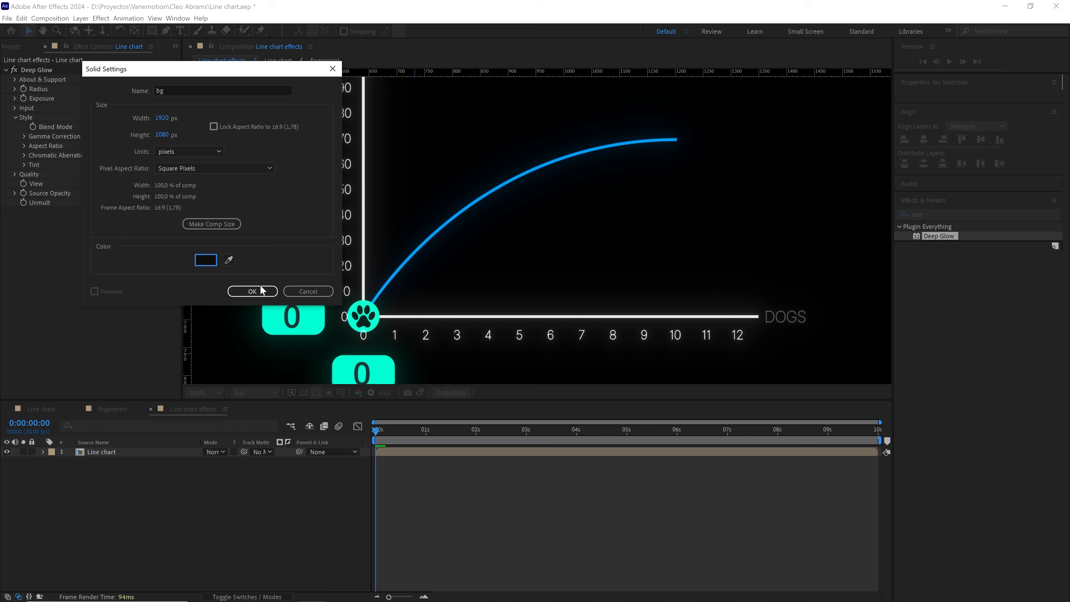
left_click(252, 291)
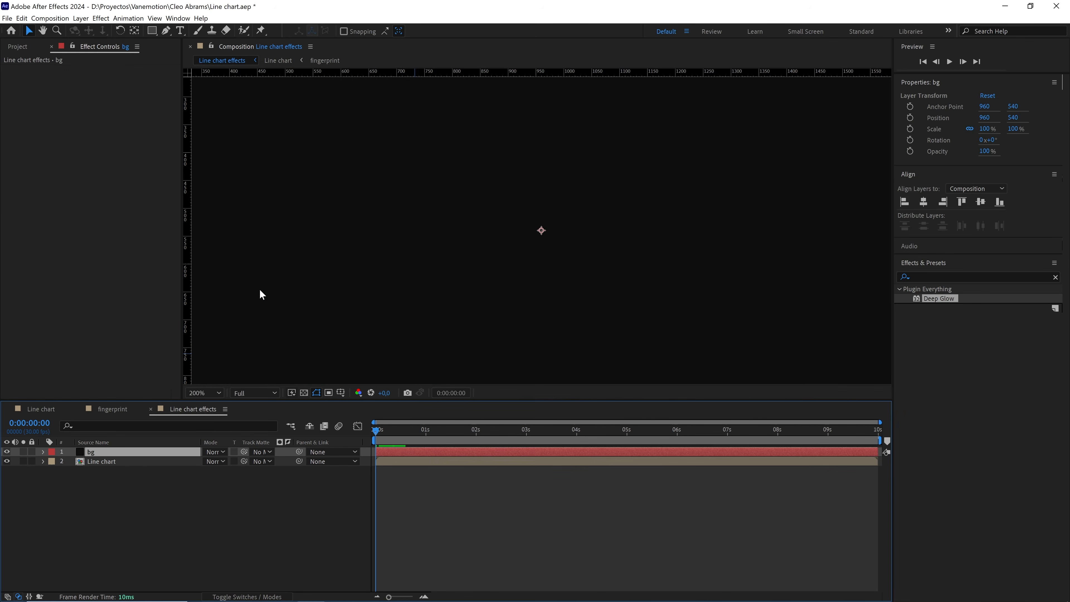
left_click(294, 506)
scroll(533, 278, "down", 1)
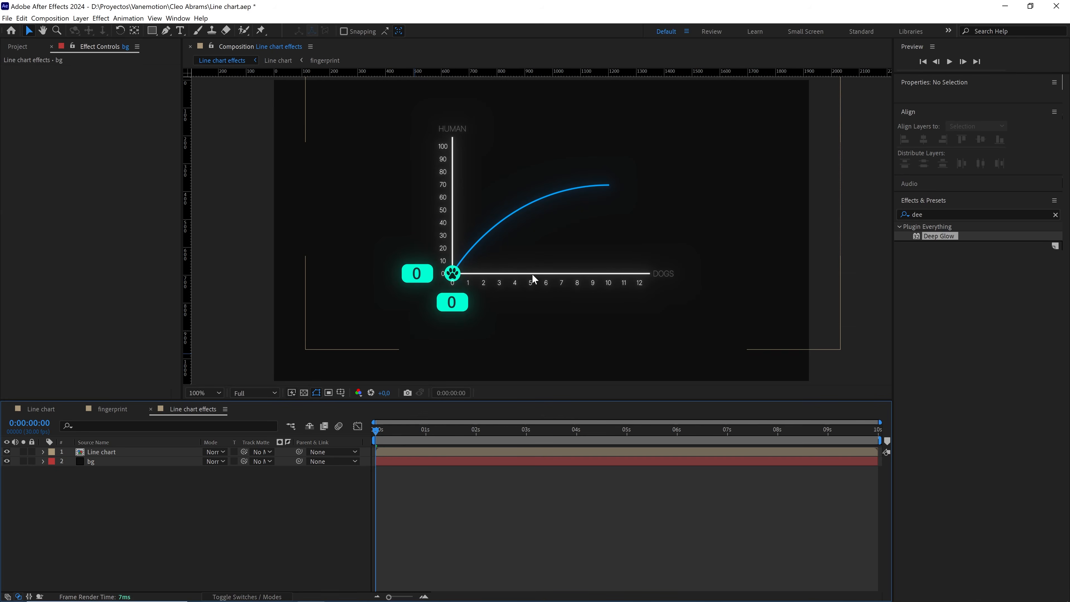
Create an adjustment layer above the Line chart layer and apply the Noise effect to it
right_click(241, 522)
mouse_move(321, 412)
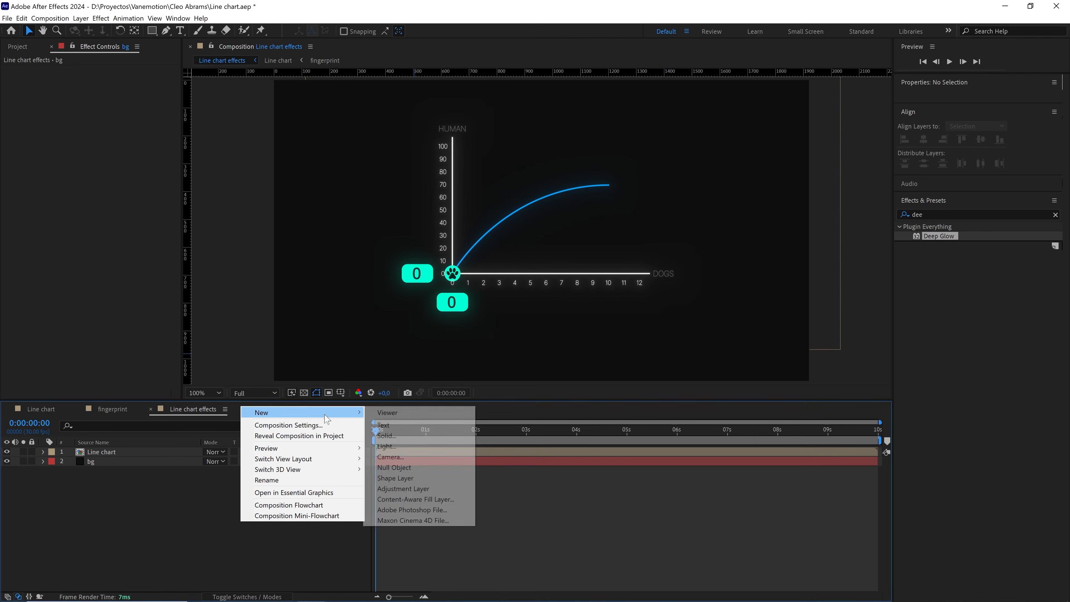
left_click(404, 490)
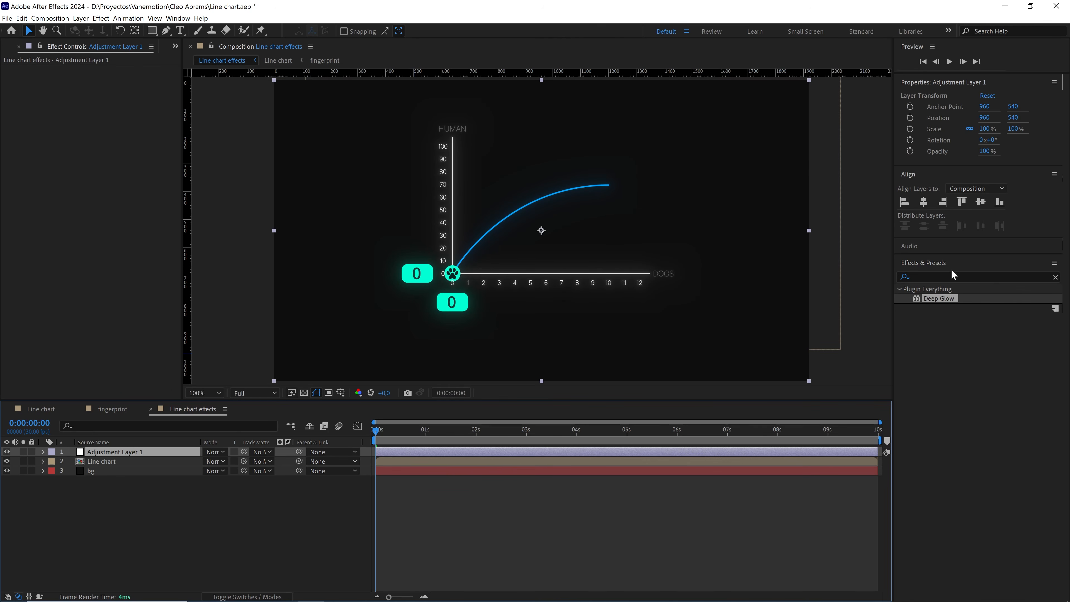
left_click(1054, 278)
type("n")
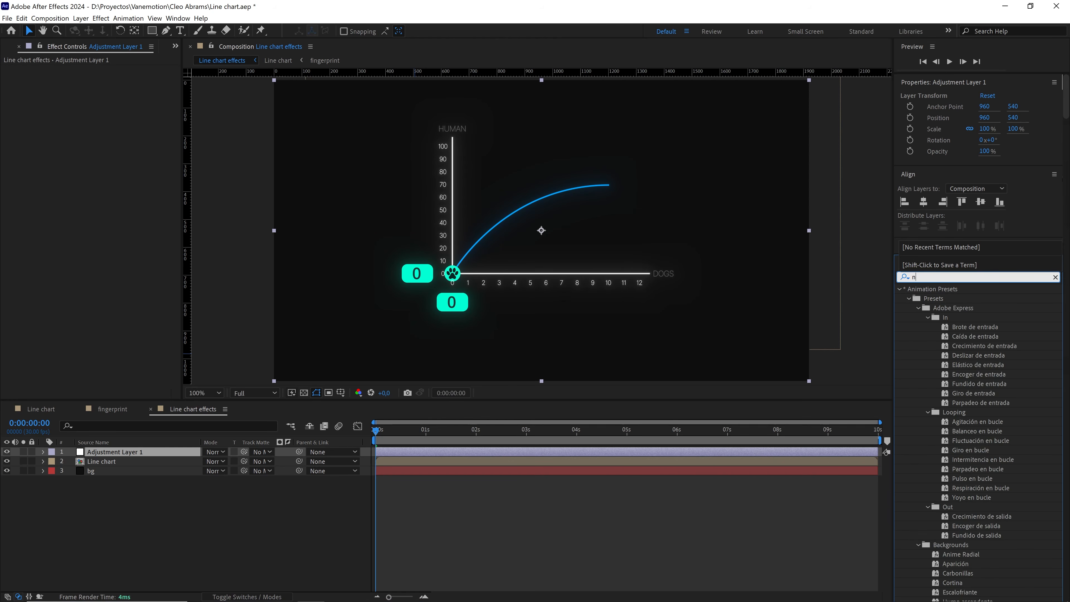
type("oise")
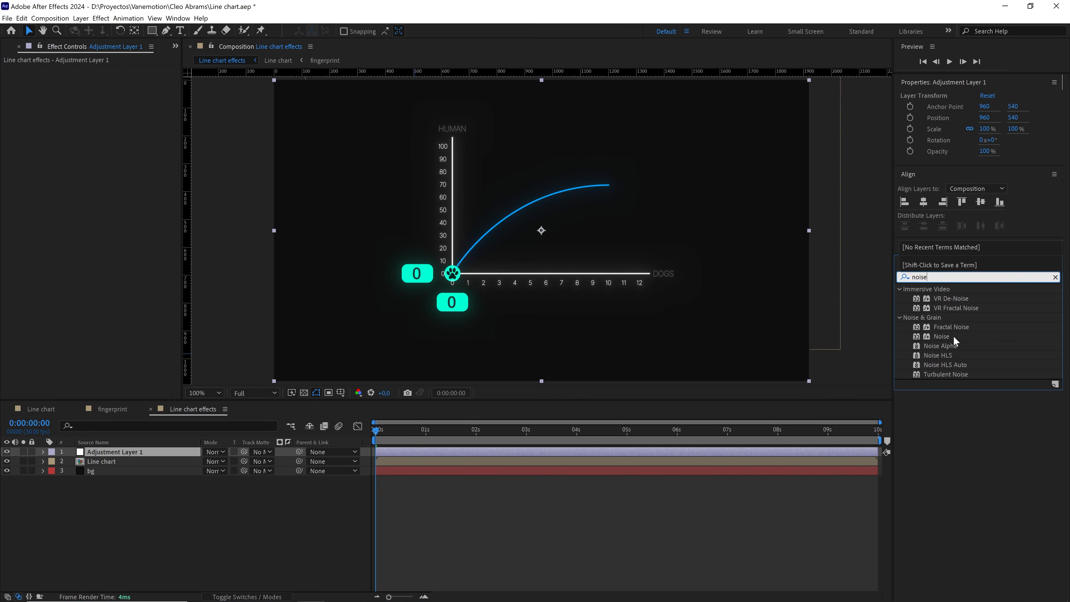
left_click_drag(944, 337, 151, 453)
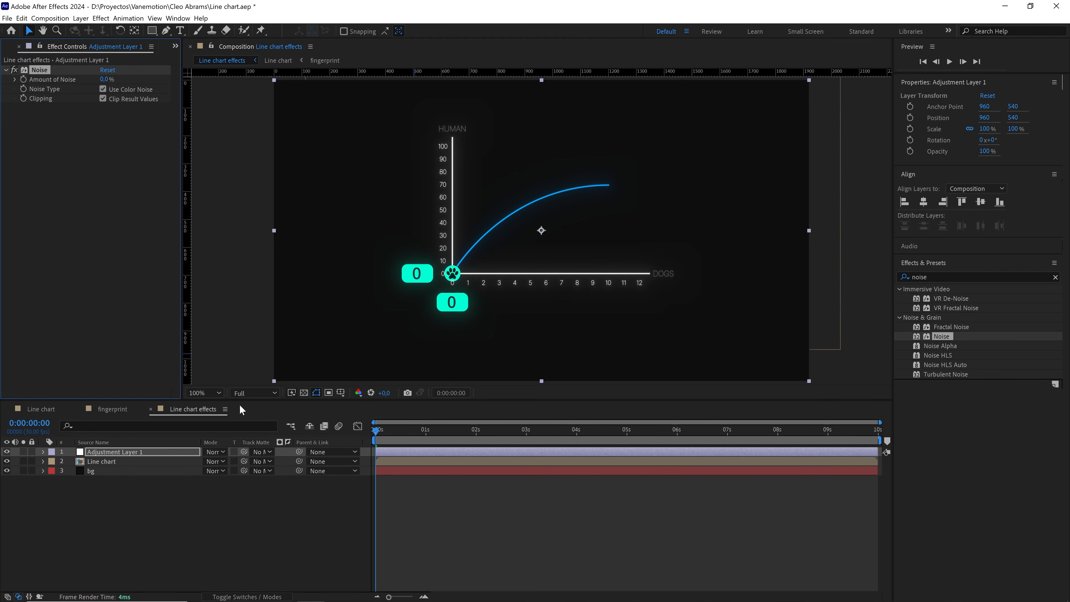
Set the adjustment layer's amount of noise to 3% and turn off colour noise
key("period")
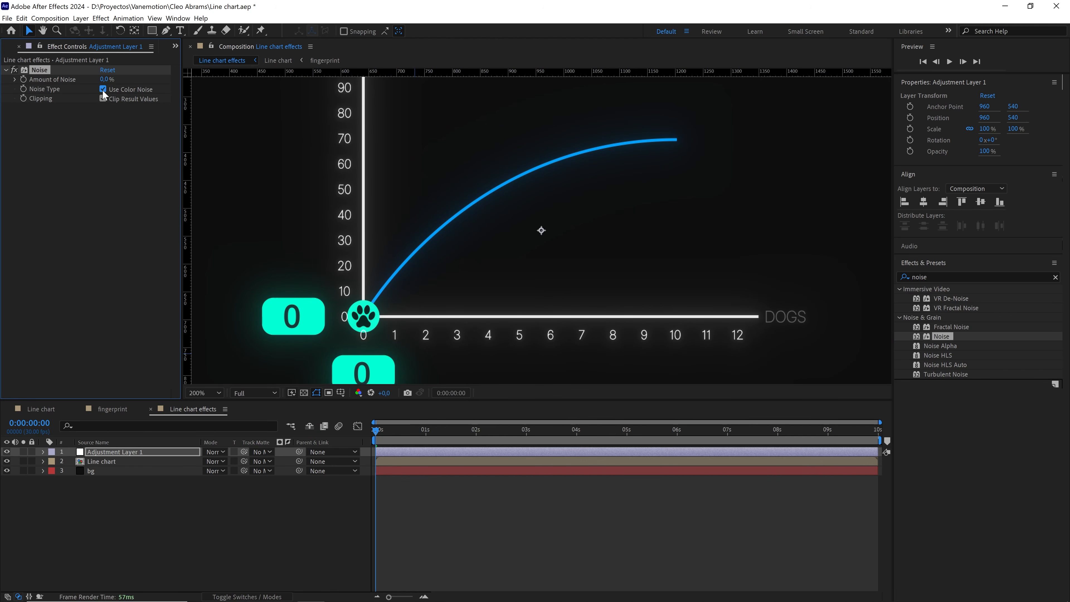
left_click(105, 80)
type("3")
key("Return")
key("period")
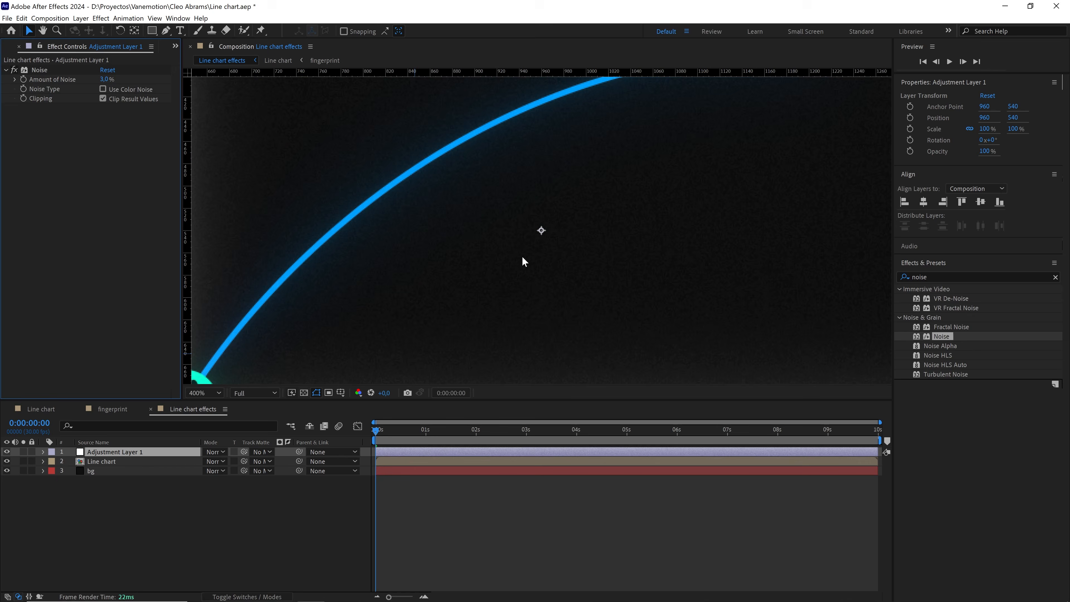
key("comma")
key("comma")
End the work area at about 0:00:05:01 and preview the Line chart effects composition
left_click(627, 439)
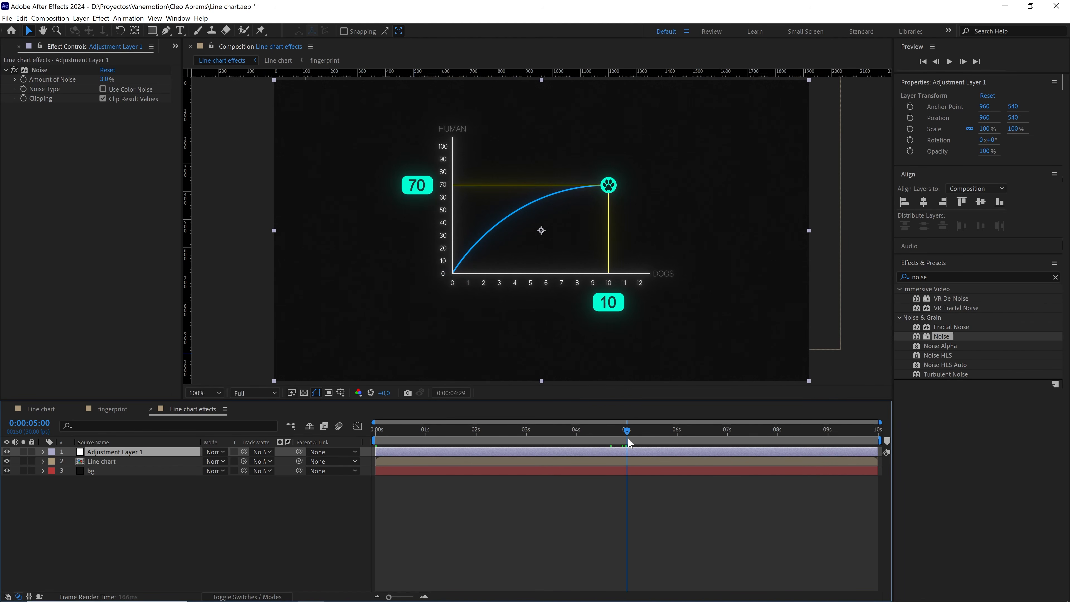
key("n")
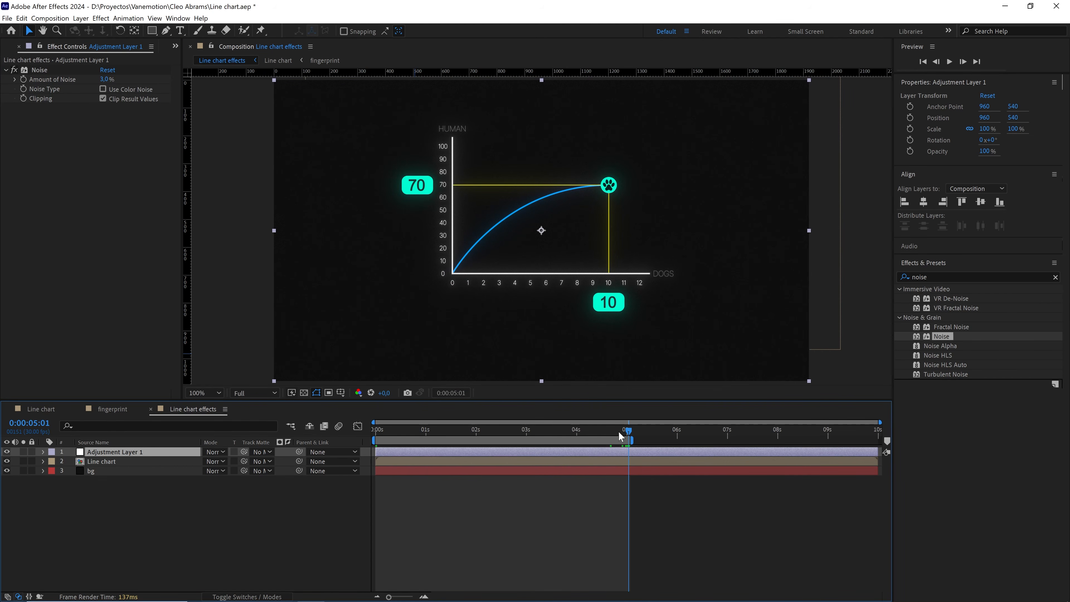
key("space")
left_click(289, 523)
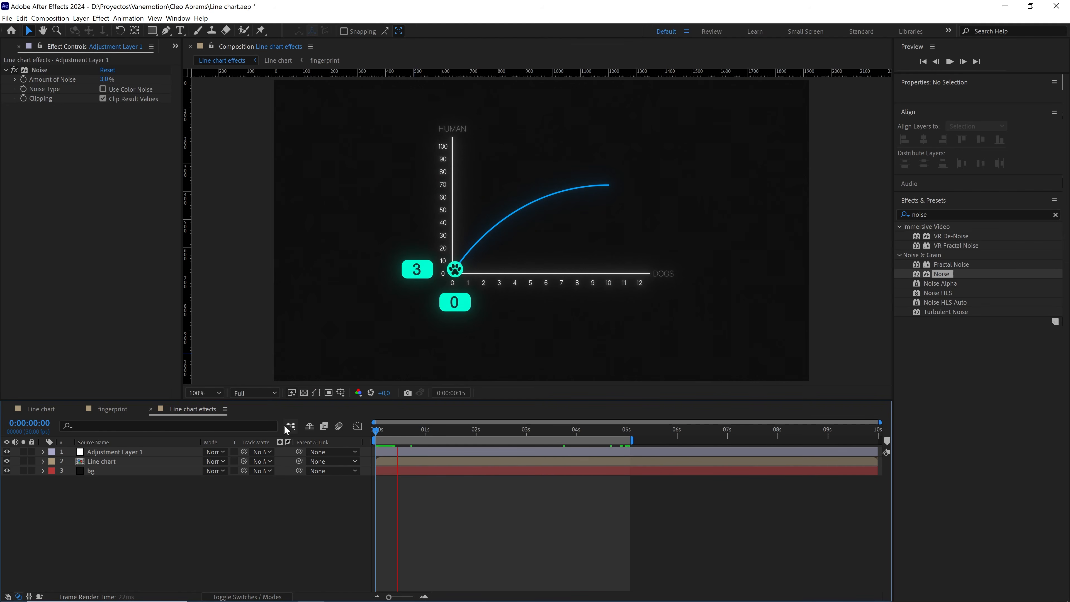
Clear the effects search, collapse the assets folder and play the finished chart animation from the first frame
left_click(204, 392)
left_click(207, 408)
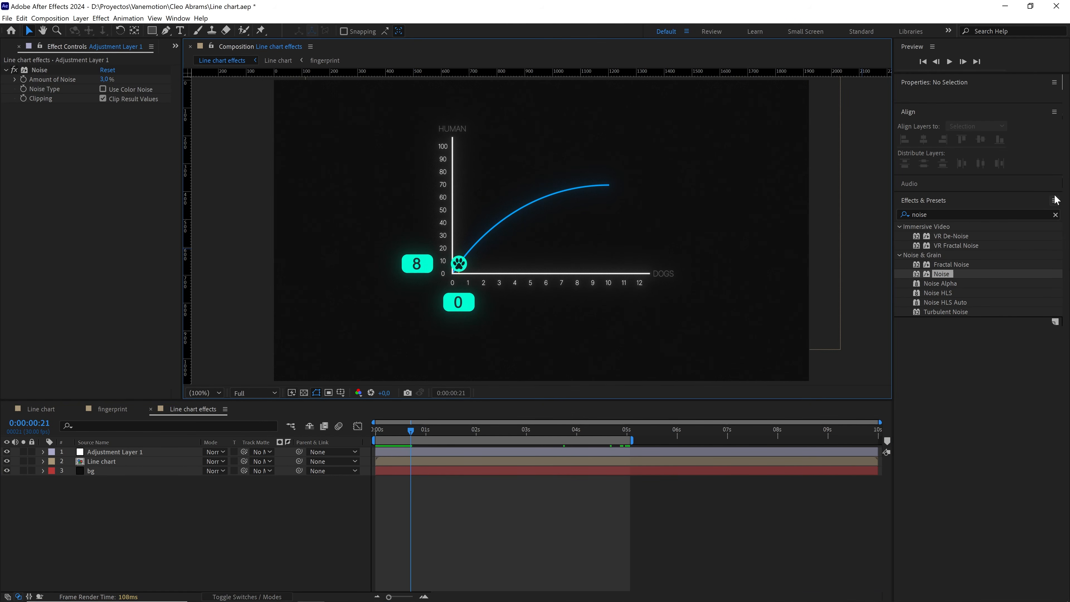
left_click(1056, 214)
key("ctrl+0")
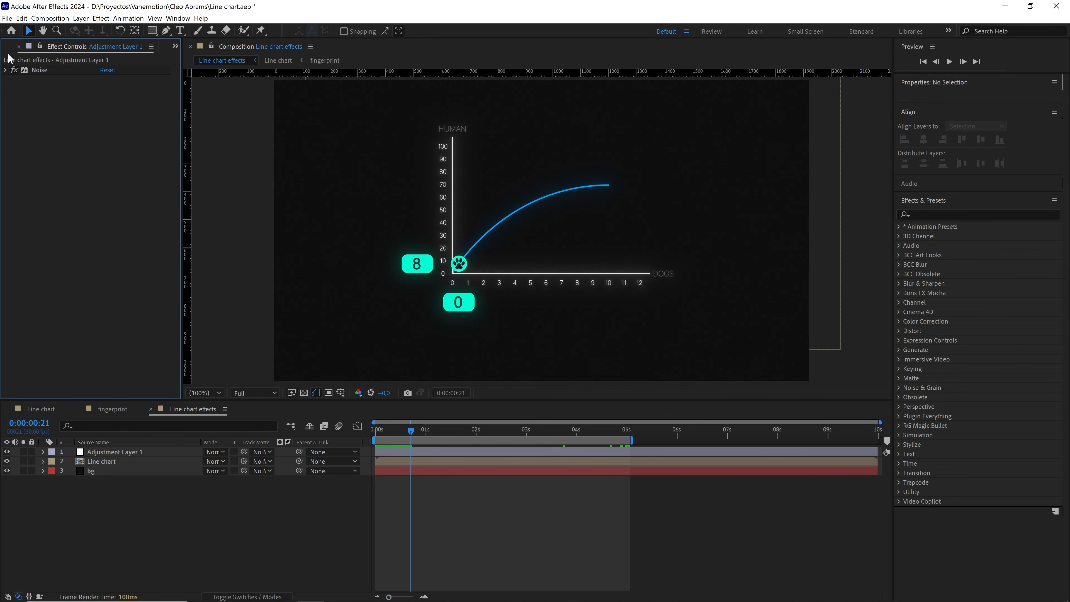
left_click(5, 147)
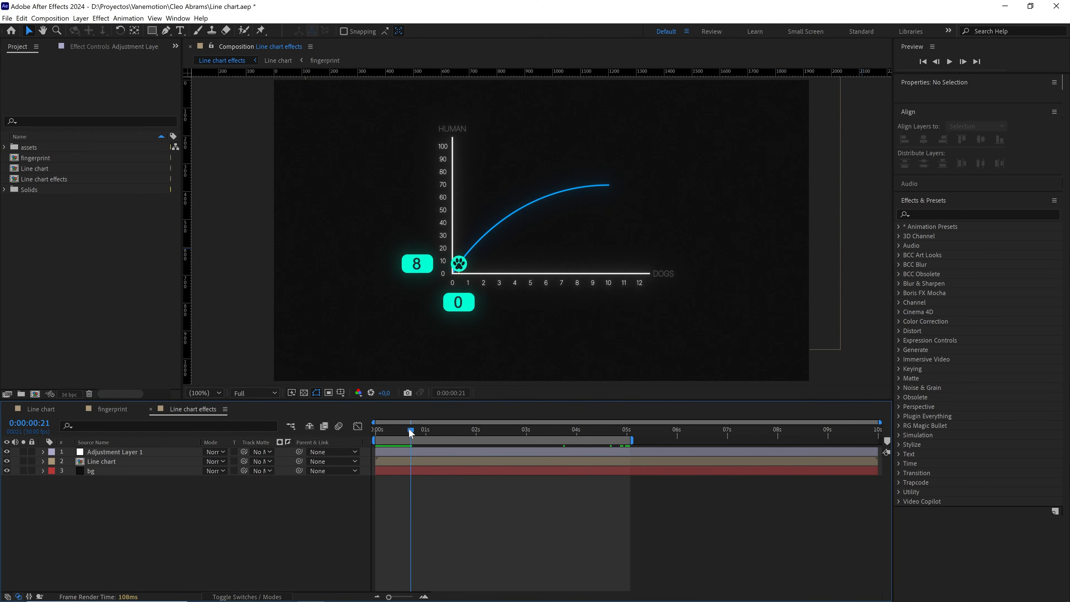
key("Home")
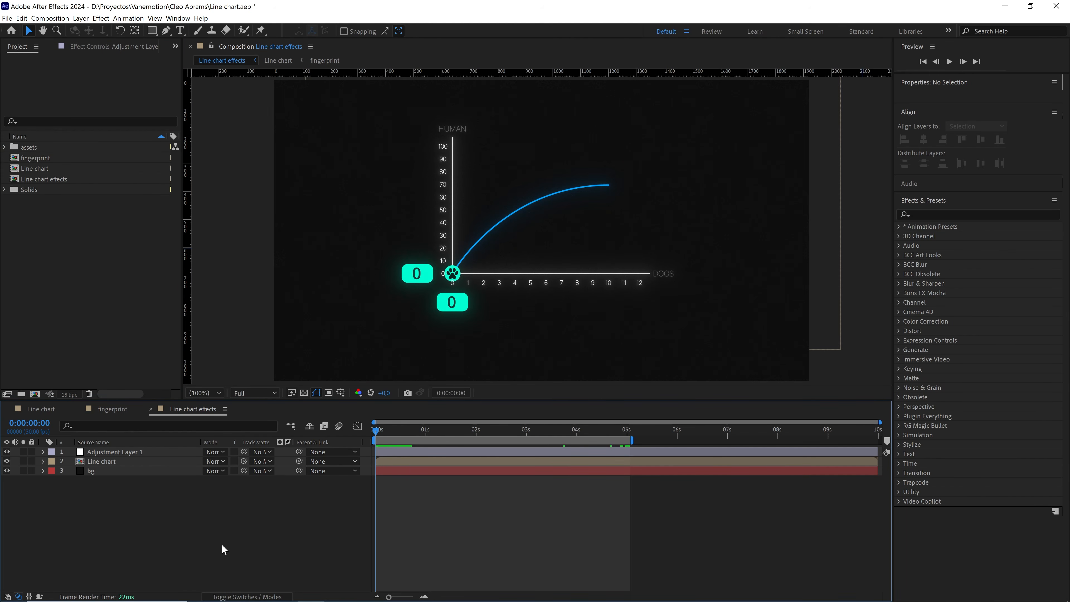
key("space")
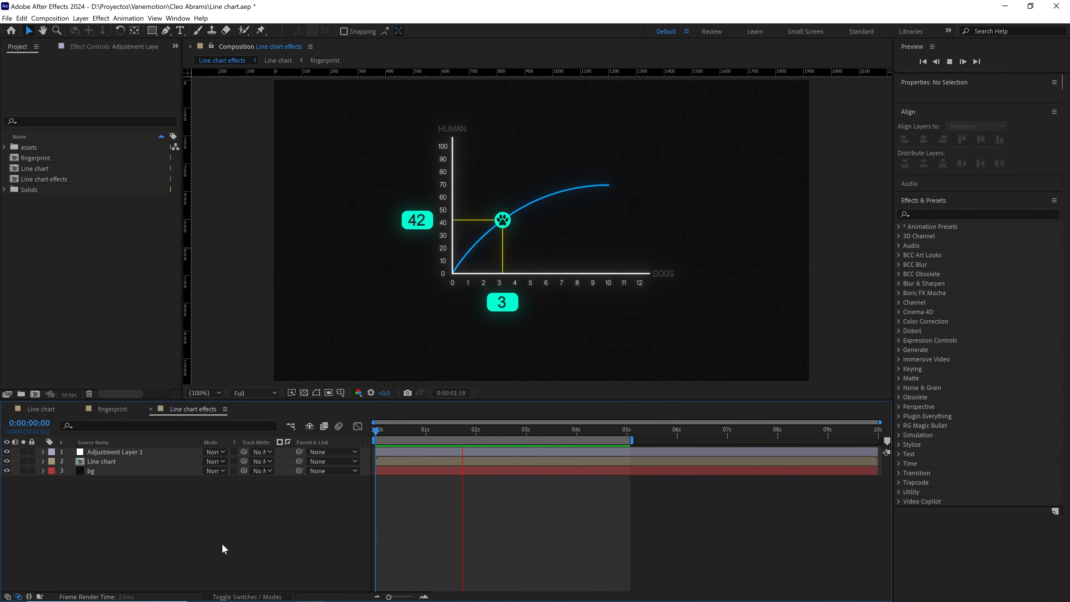